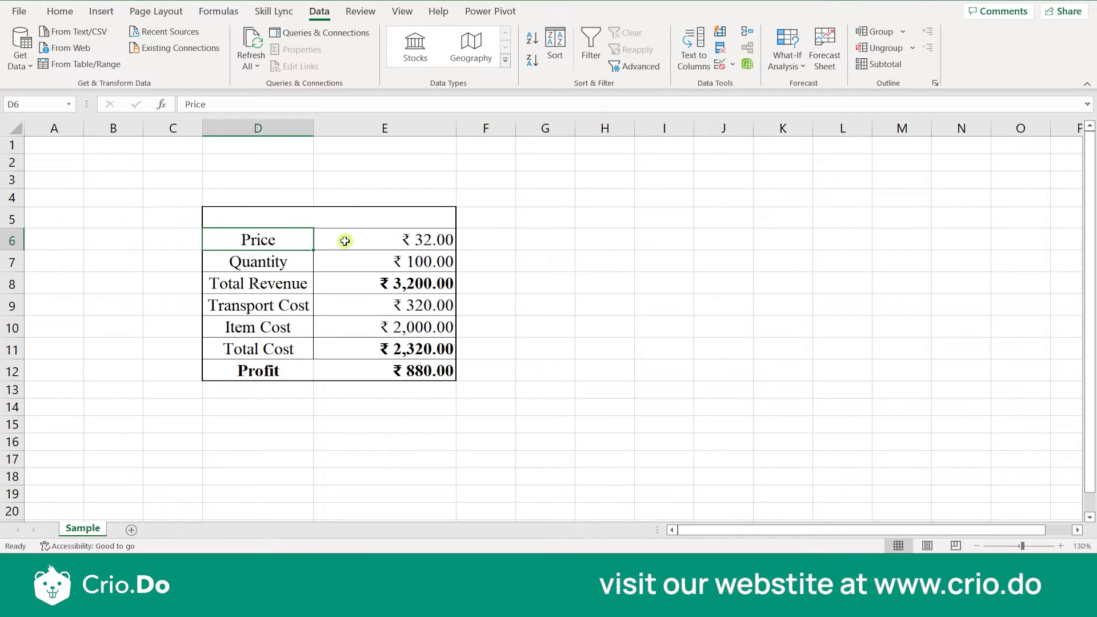
# Review the table's row labels in column D, from Price down to Profit
pyautogui.click(288, 262)
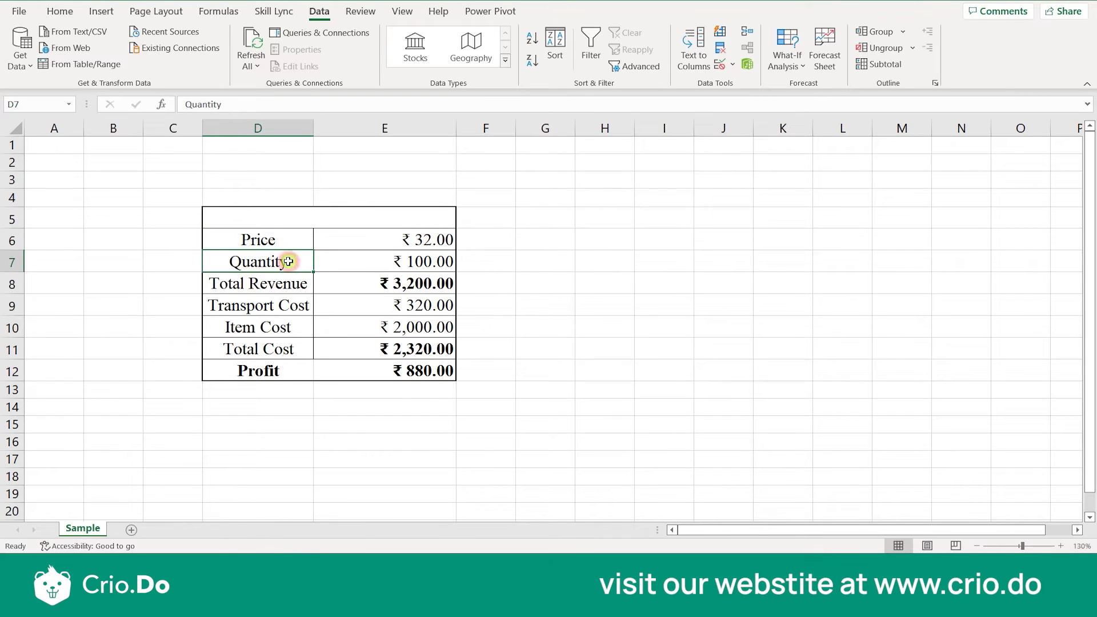
pyautogui.click(269, 289)
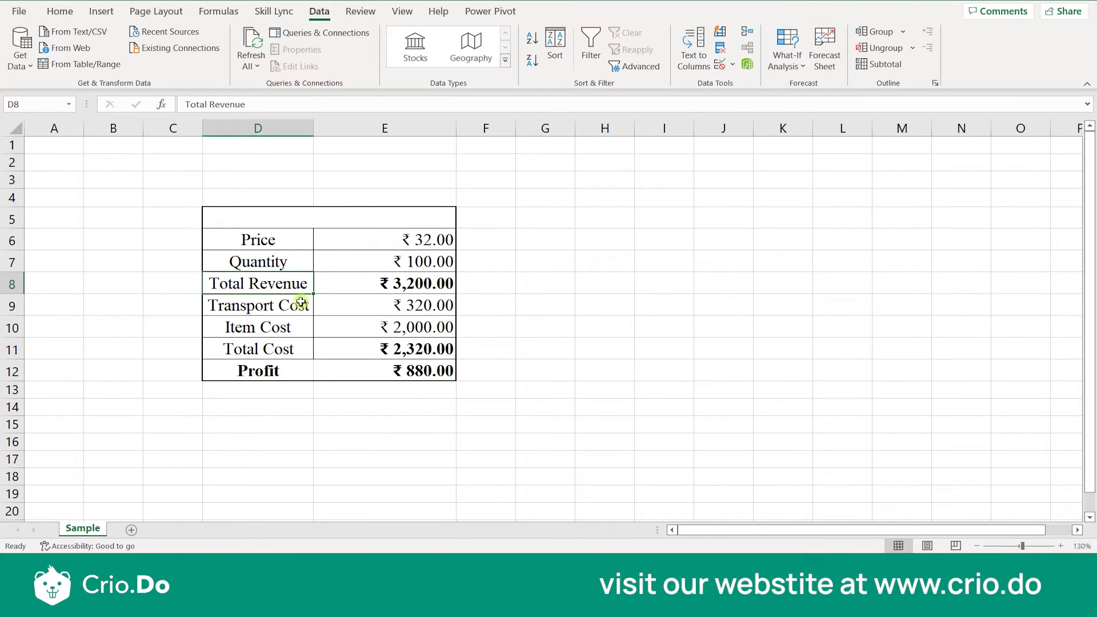
pyautogui.click(290, 304)
pyautogui.click(255, 332)
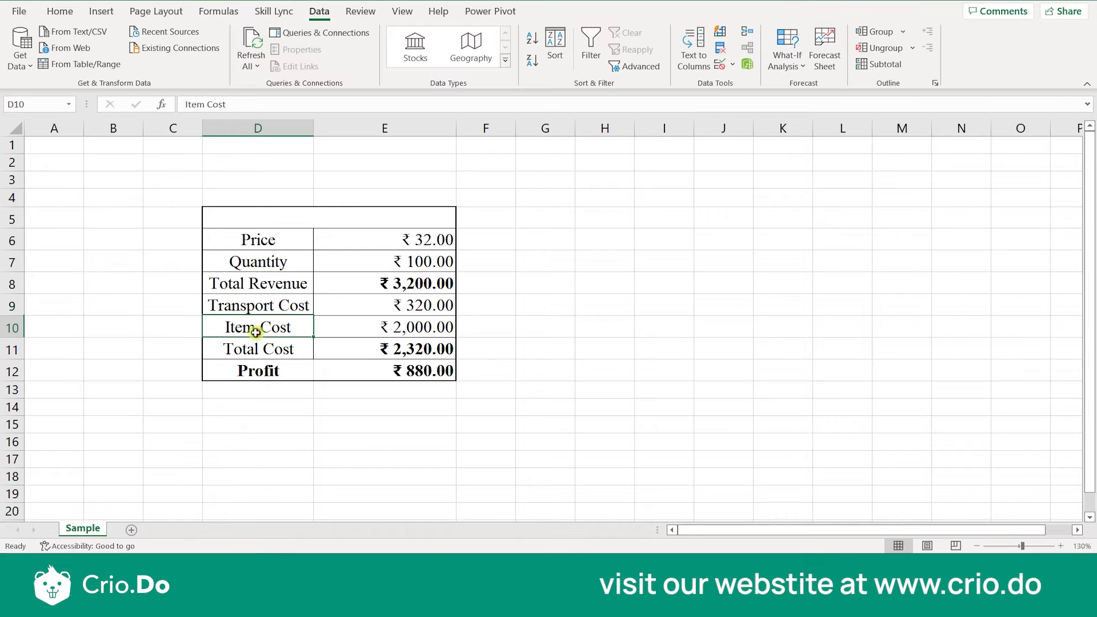
pyautogui.click(255, 356)
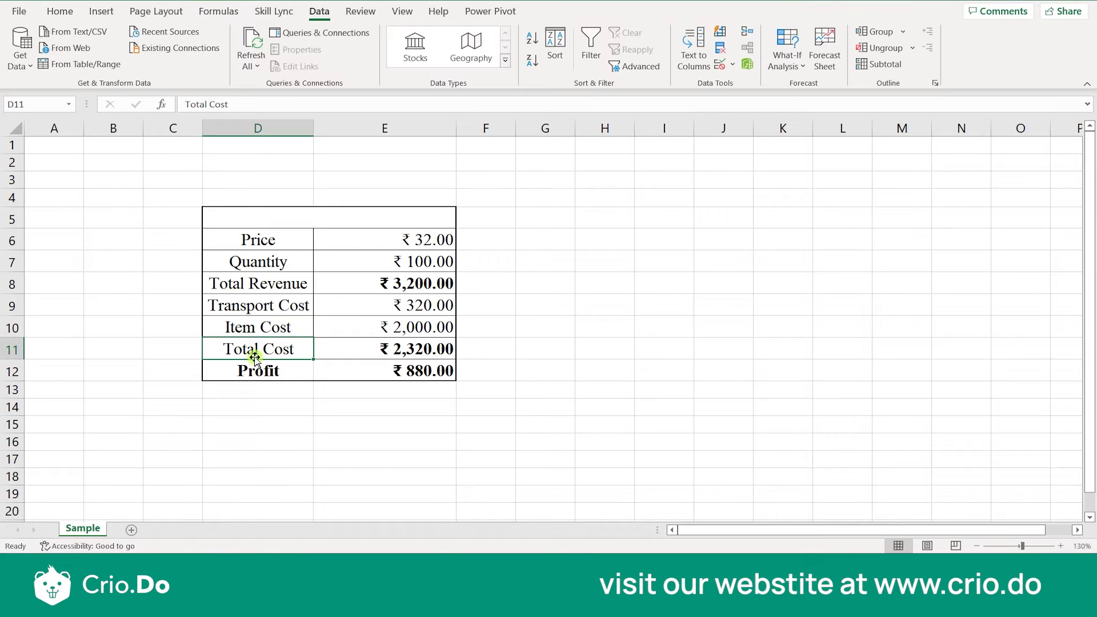
pyautogui.click(276, 373)
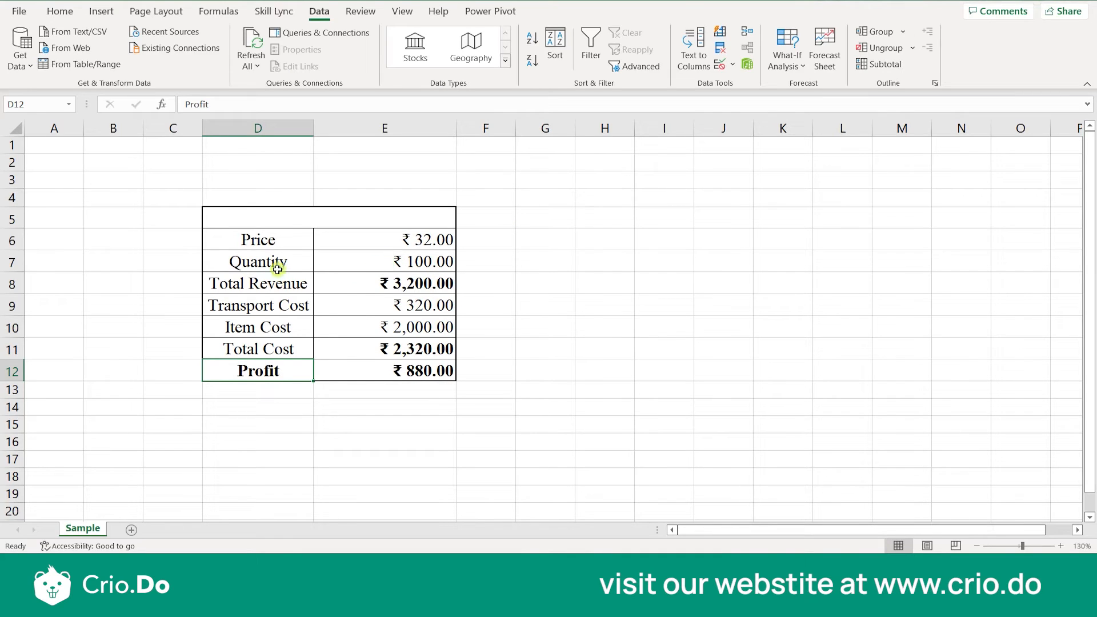
pyautogui.moveTo(256, 237); pyautogui.dragTo(262, 352)
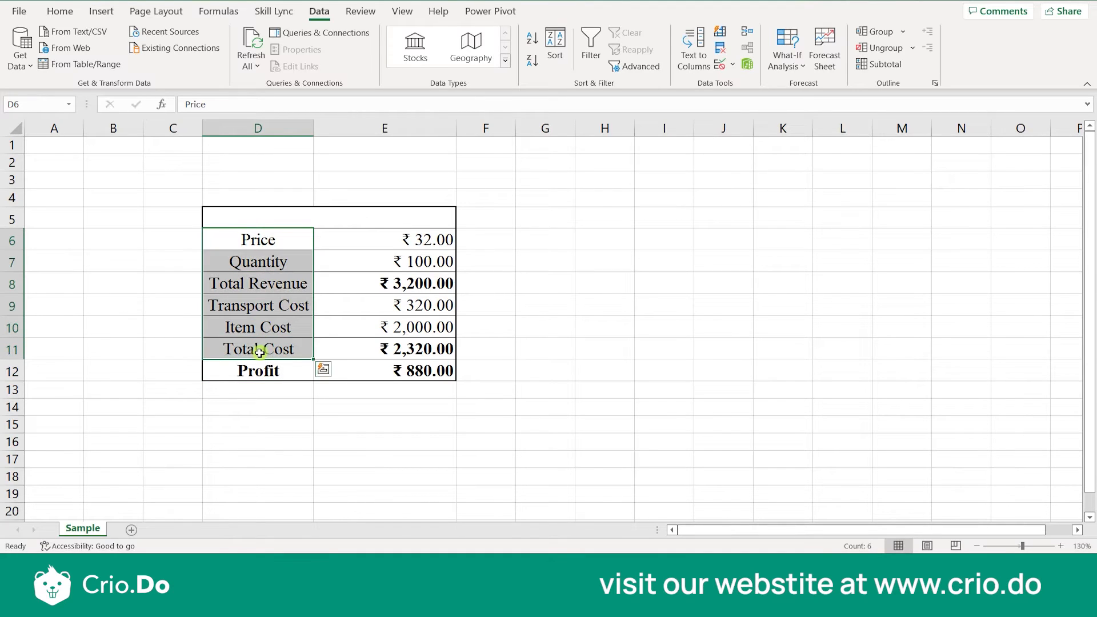
pyautogui.click(281, 263)
pyautogui.click(277, 282)
pyautogui.click(271, 307)
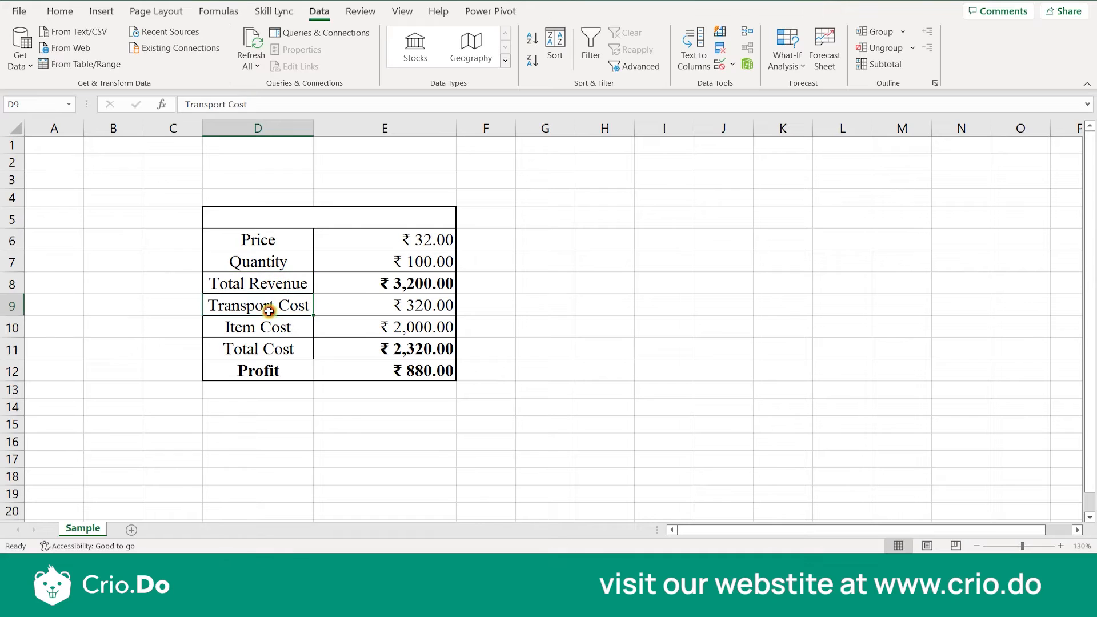
pyautogui.click(269, 322)
pyautogui.click(267, 347)
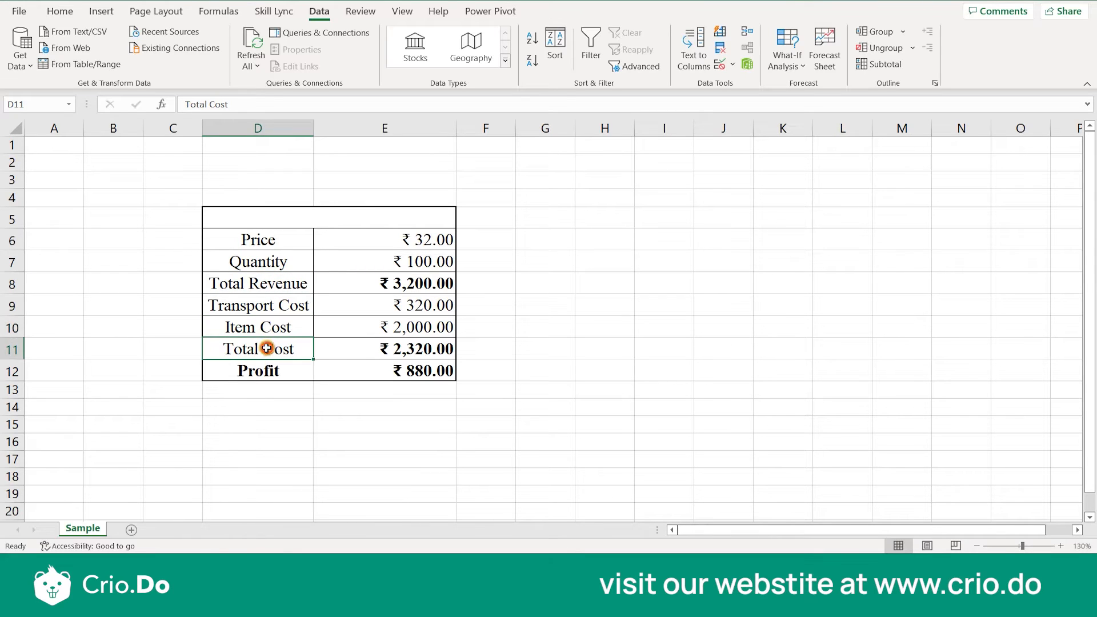
pyautogui.click(279, 376)
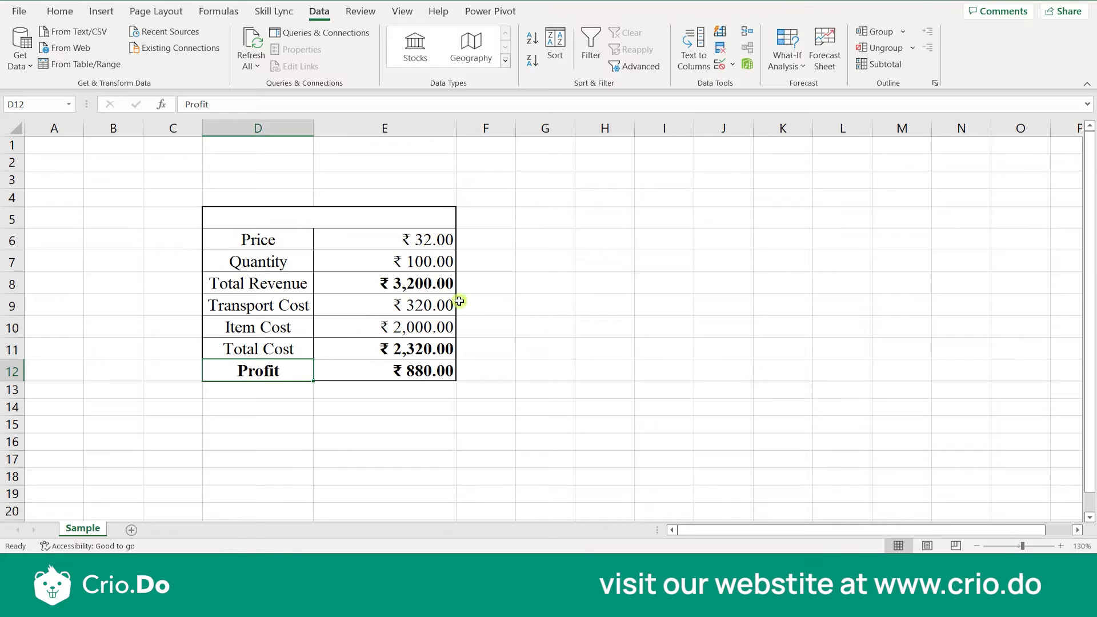
# Enter the title "Alpha" in the merged header cell D5 and set its font color to black
pyautogui.click(377, 219)
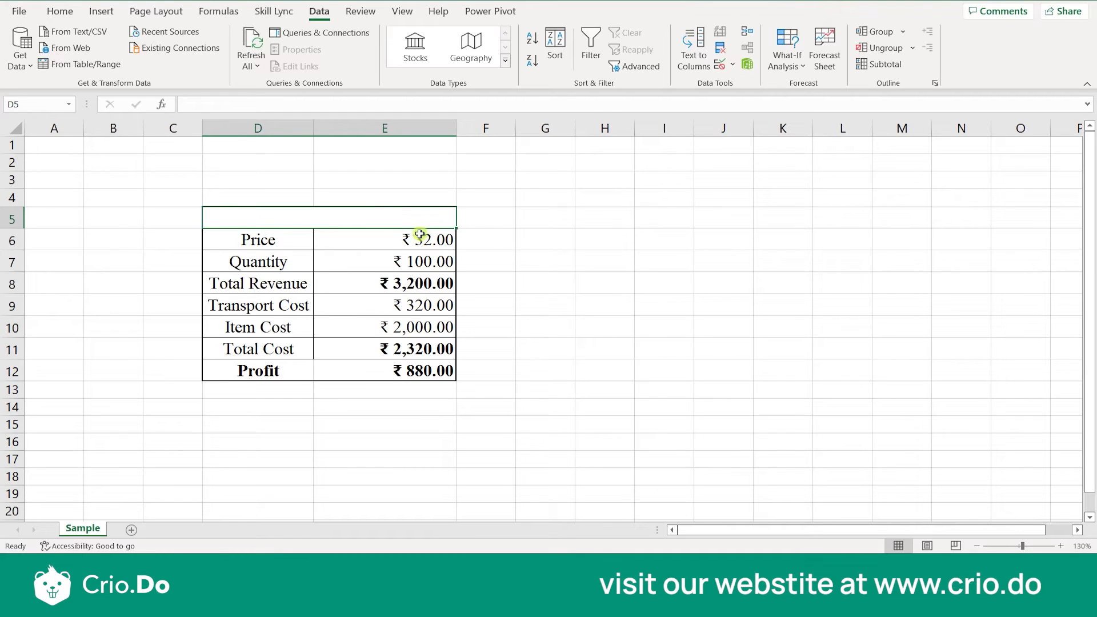
pyautogui.write('A')
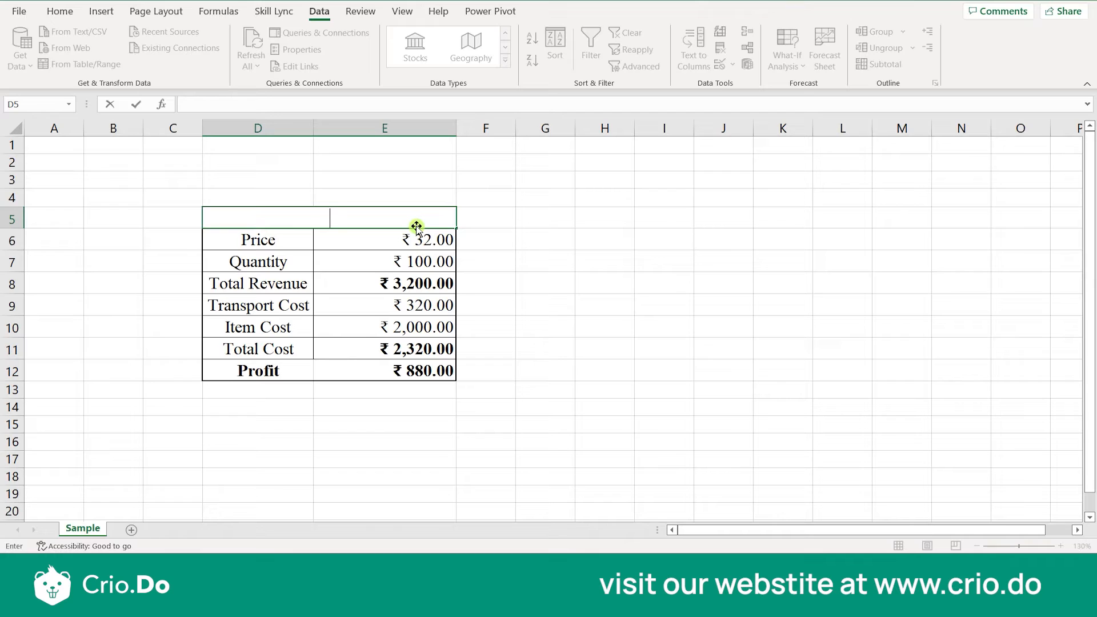
pyautogui.click(480, 297)
pyautogui.click(341, 212)
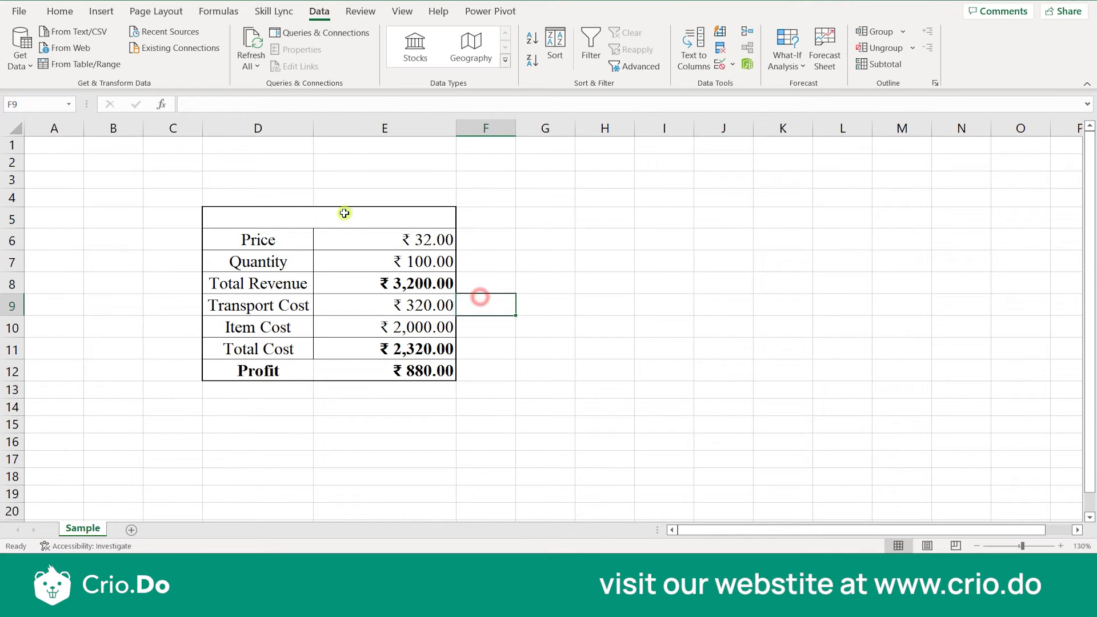
pyautogui.click(60, 11)
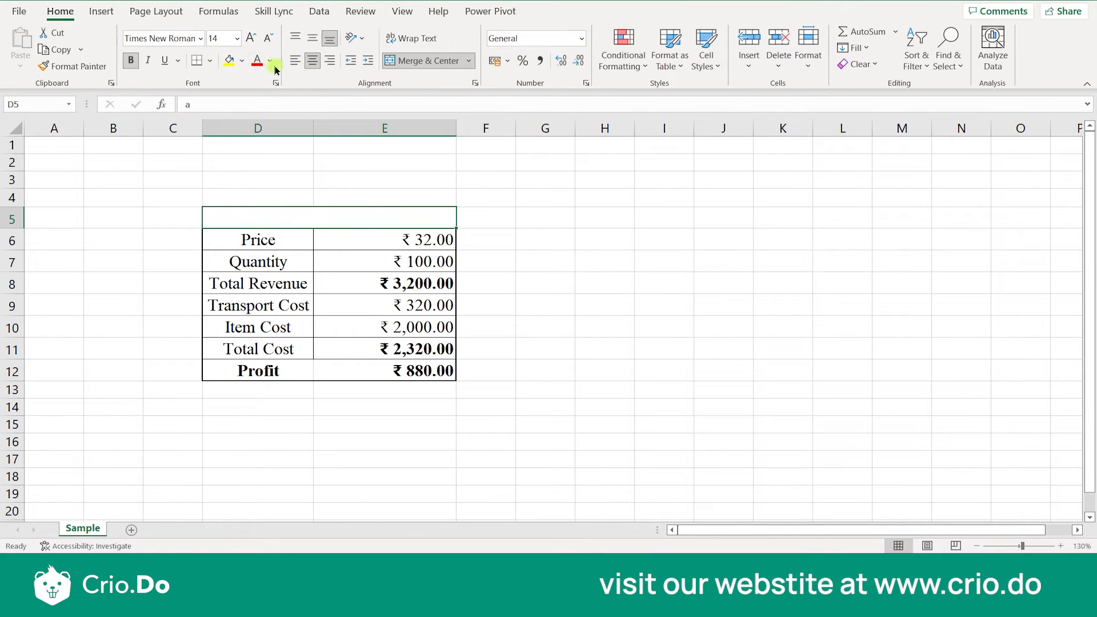
pyautogui.click(272, 63)
pyautogui.click(268, 117)
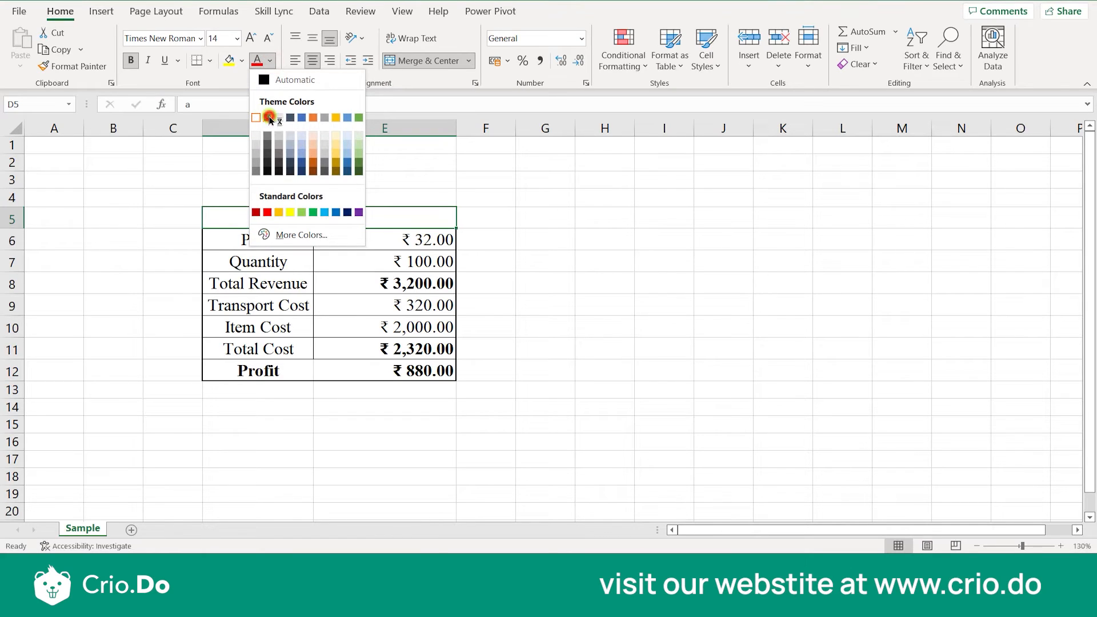
pyautogui.doubleClick(319, 217)
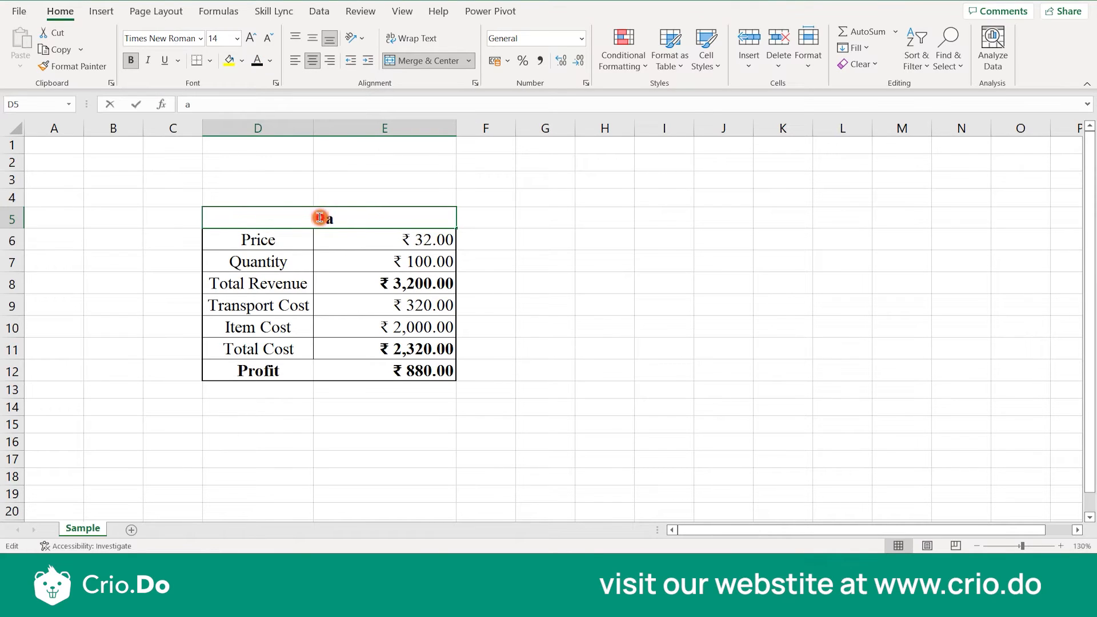
pyautogui.write('lpha')
pyautogui.click(563, 262)
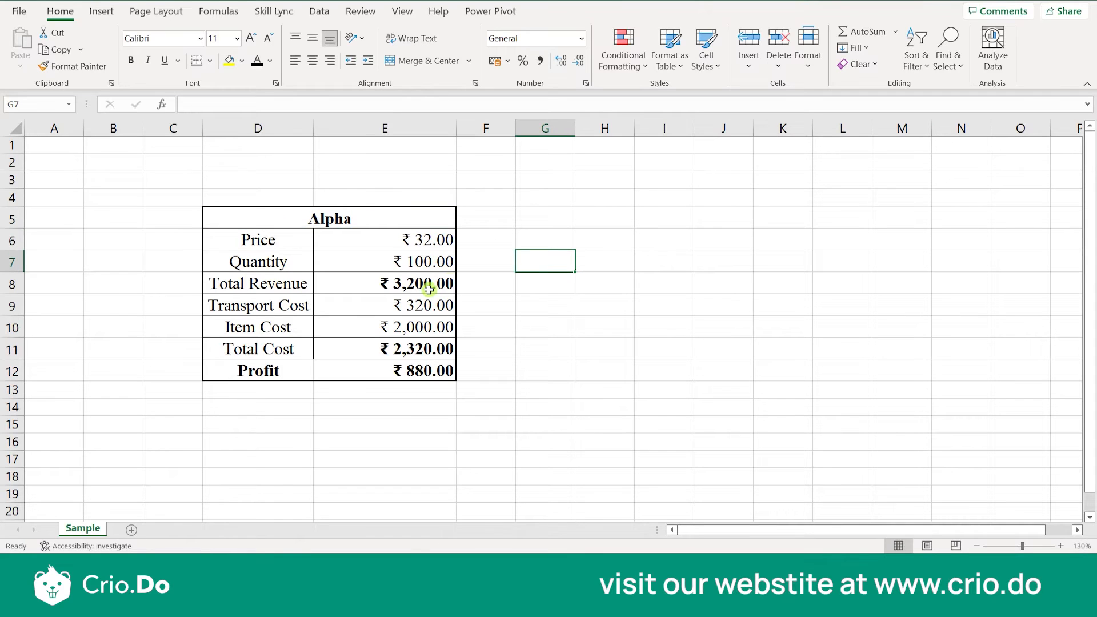
# Examine the Price and Quantity inputs in E6 and E7 and the Total Revenue formula in E8
pyautogui.click(398, 245)
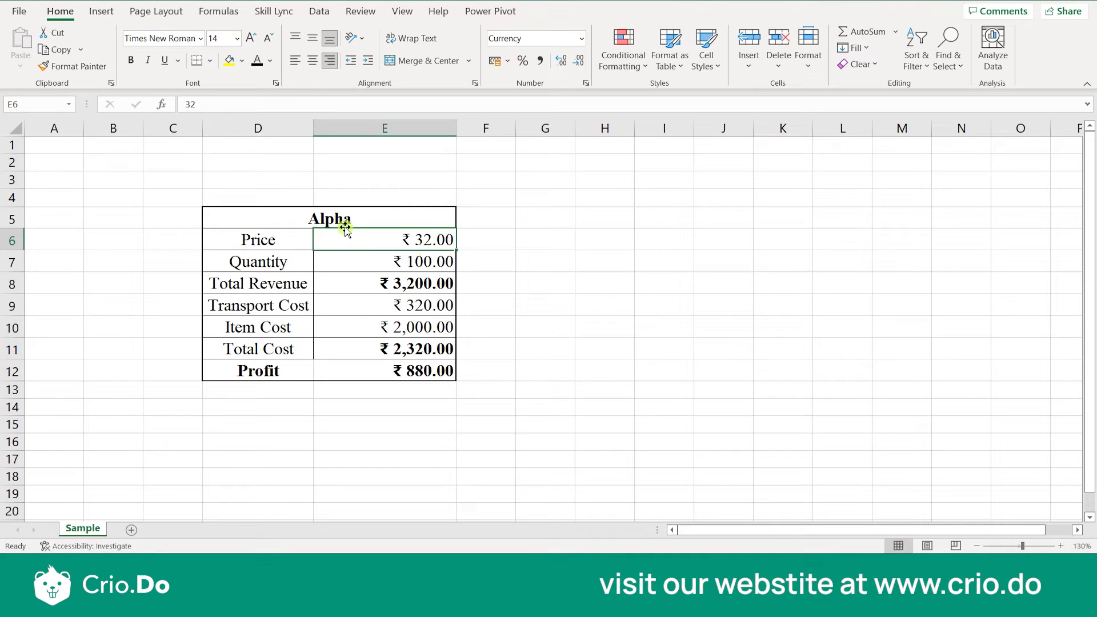
pyautogui.click(394, 266)
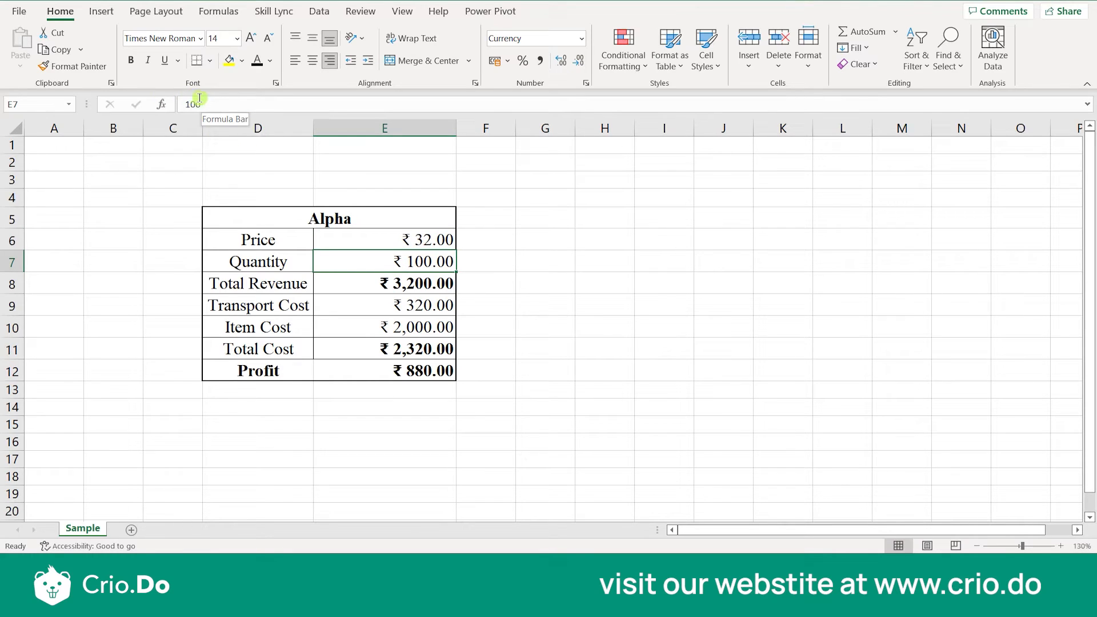
pyautogui.click(383, 242)
pyautogui.click(374, 263)
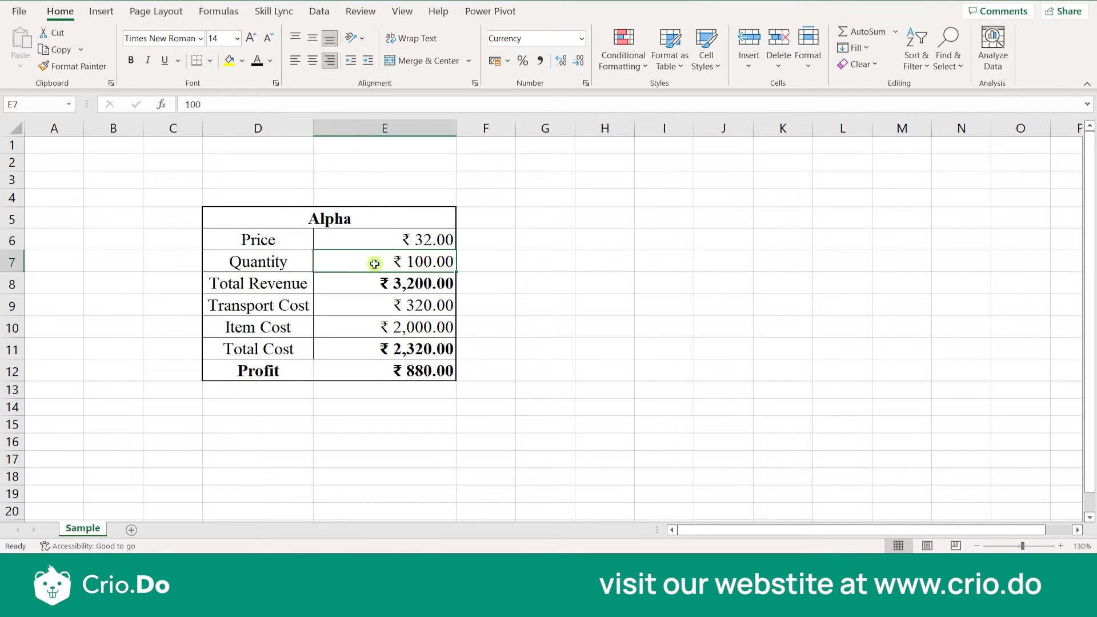
pyautogui.click(308, 284)
pyautogui.click(390, 289)
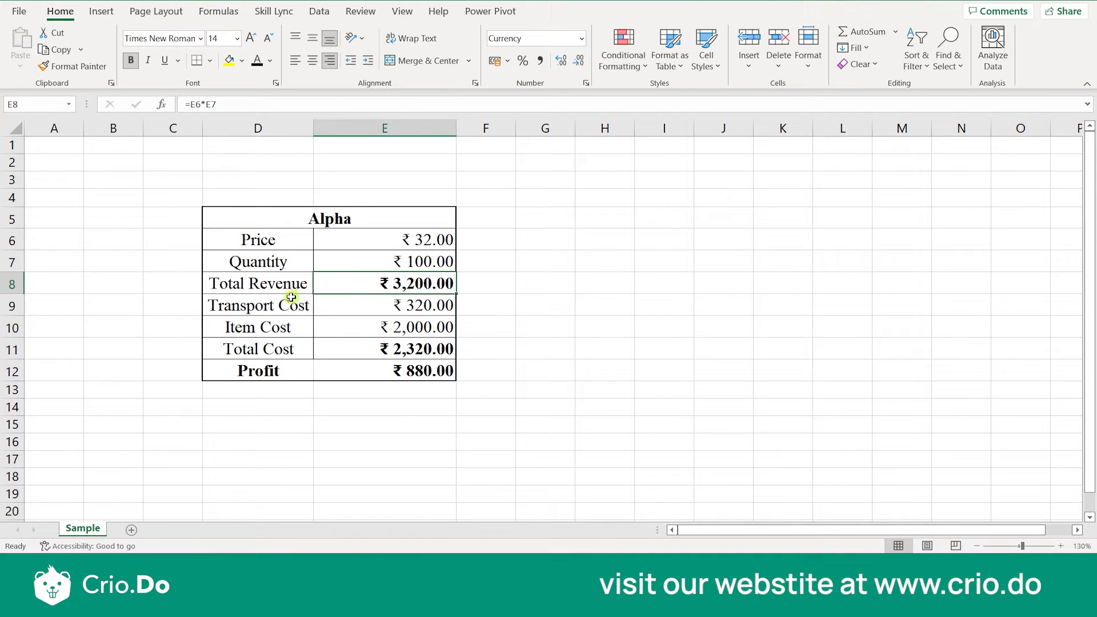
pyautogui.click(389, 238)
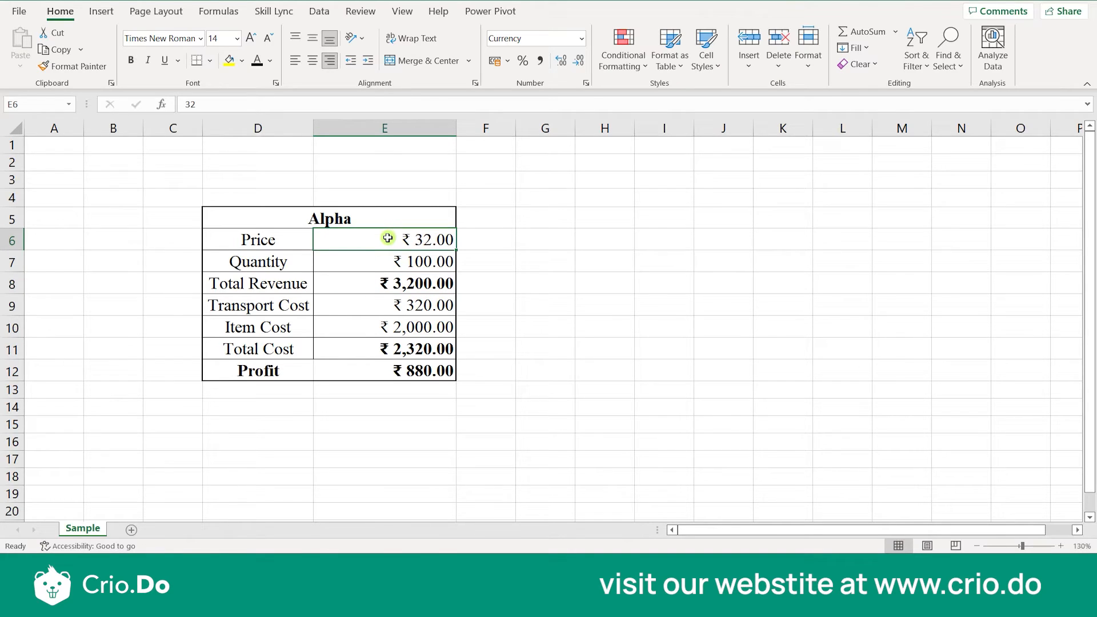
pyautogui.click(378, 264)
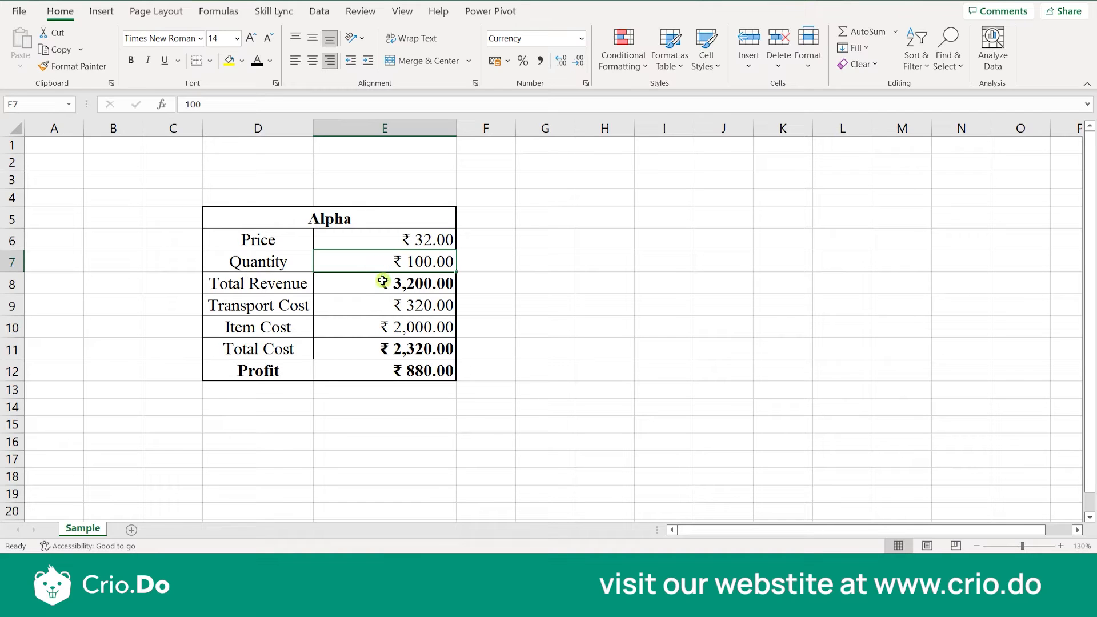
pyautogui.click(384, 283)
# Widen column F and enter the note "Price * Quantity" in F8 beside Total Revenue
pyautogui.moveTo(515, 131); pyautogui.dragTo(605, 130)
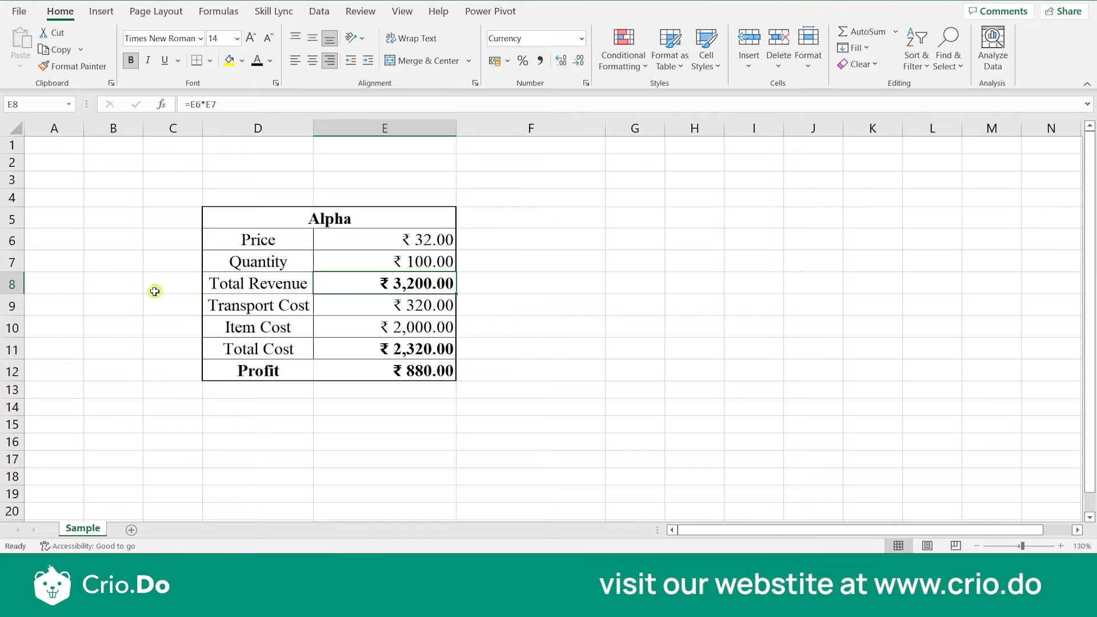
pyautogui.click(499, 282)
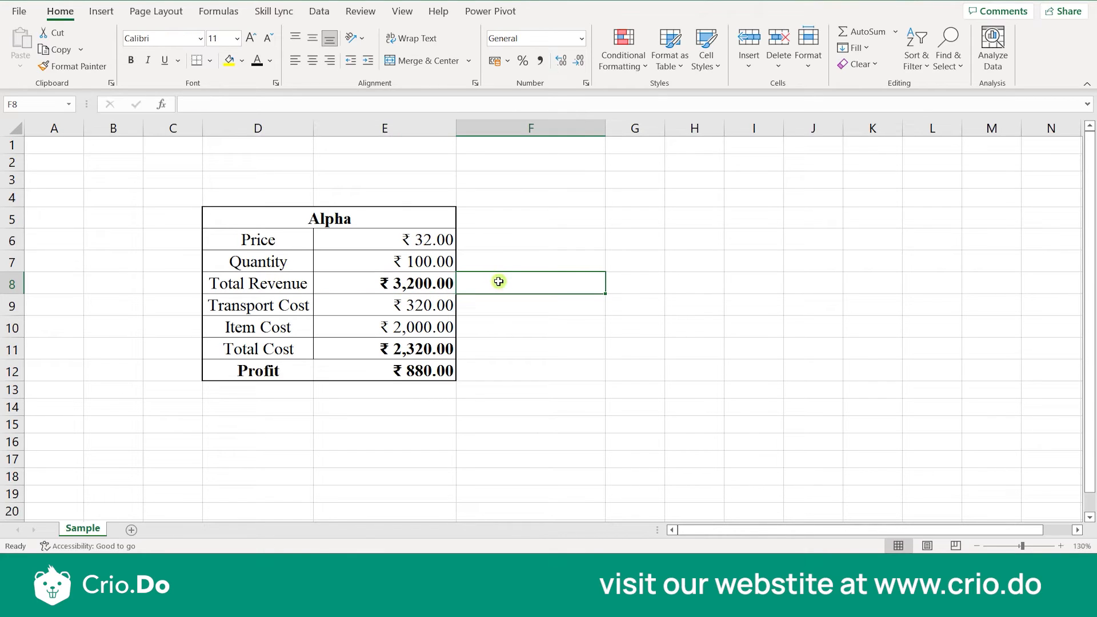
pyautogui.write('Price * Quantity')
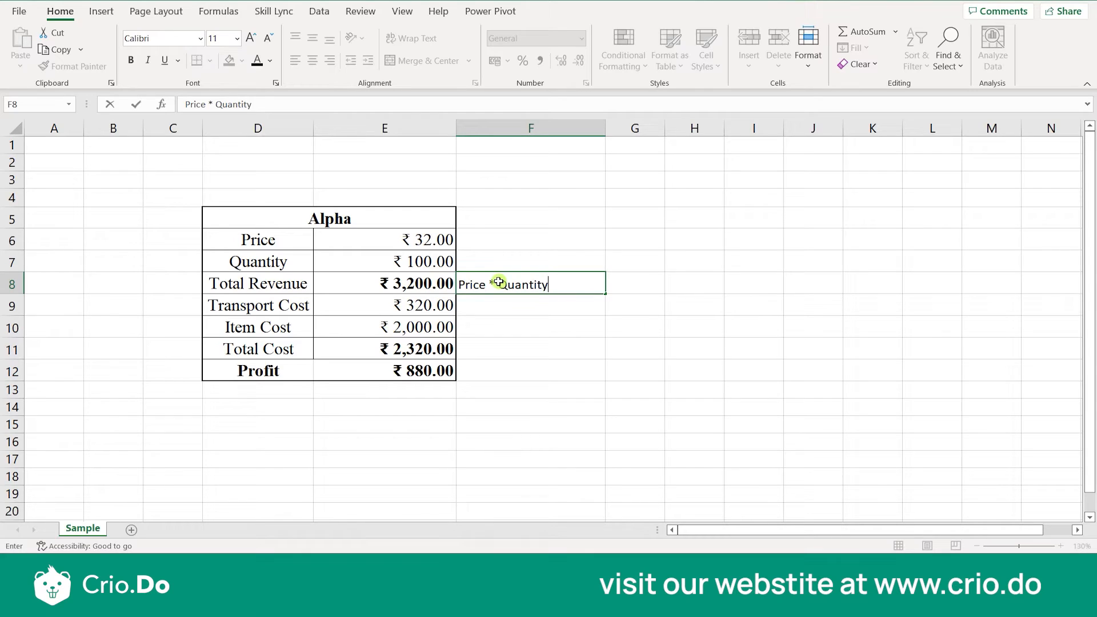
pyautogui.click(557, 327)
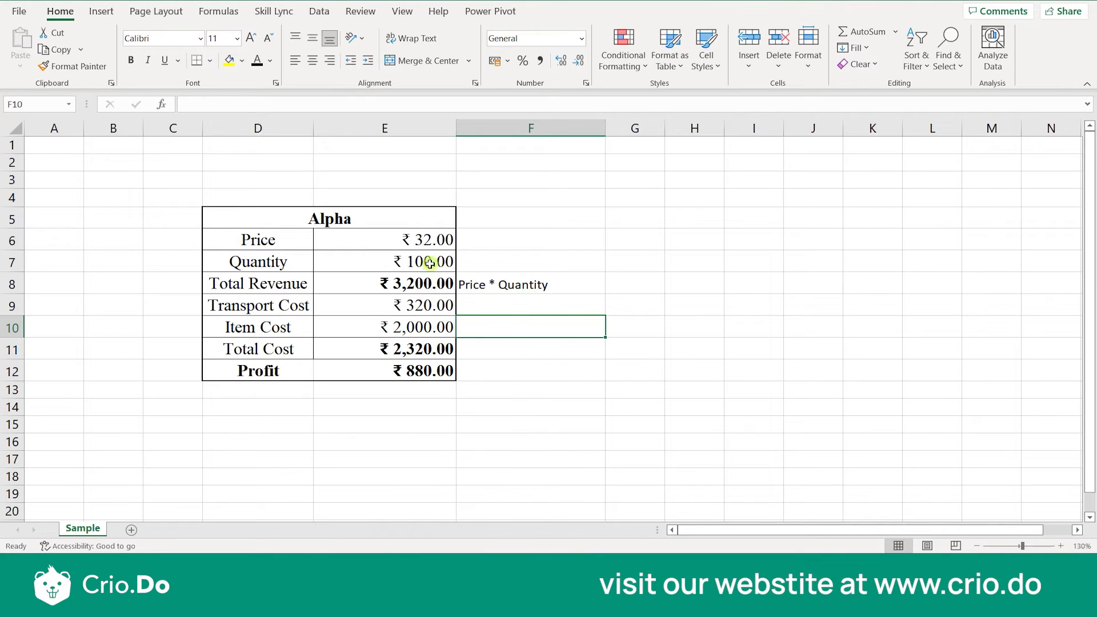
# Try a Price of 30 in cell E6
pyautogui.click(441, 240)
pyautogui.write('30')
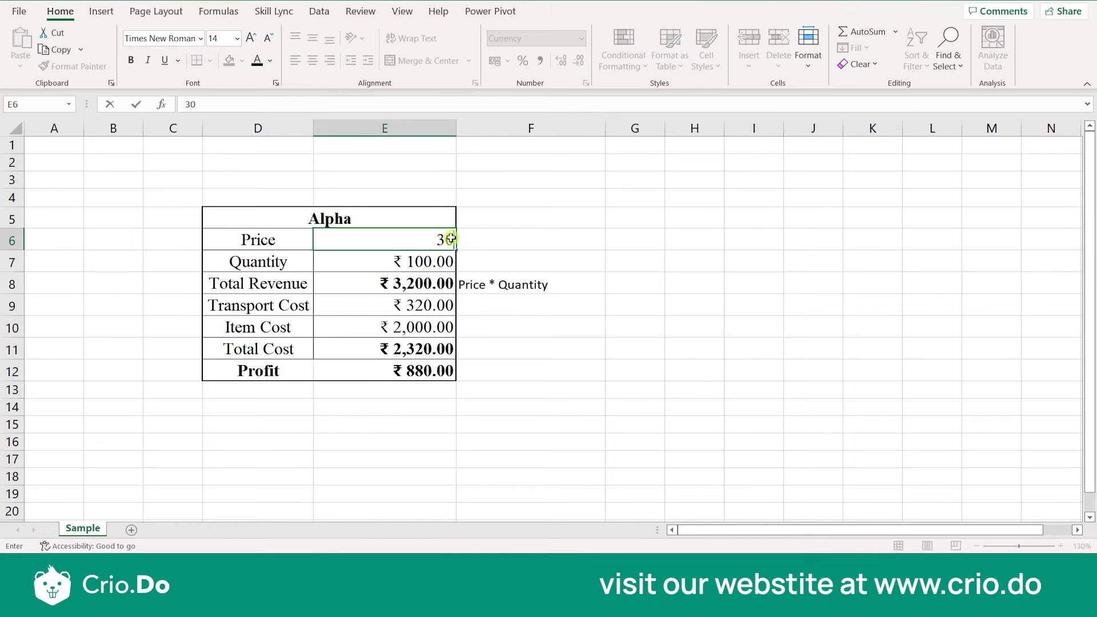
pyautogui.press('Return')
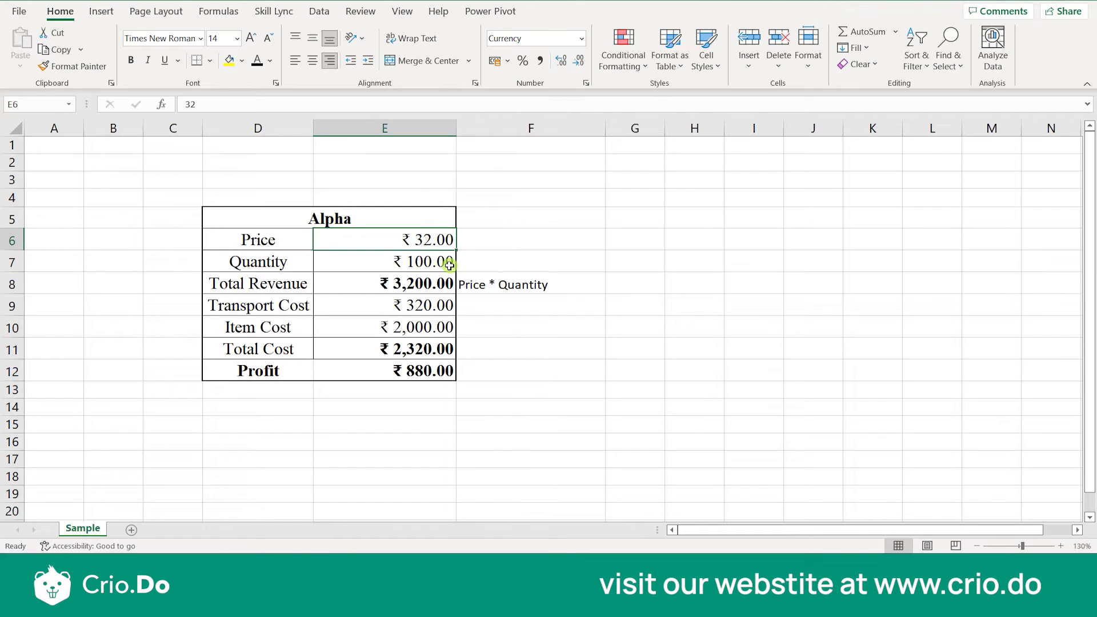
# Check the Transport Cost formula in E9 and enter the note "10% of Revenue" beside it in F9
pyautogui.click(449, 284)
pyautogui.click(413, 306)
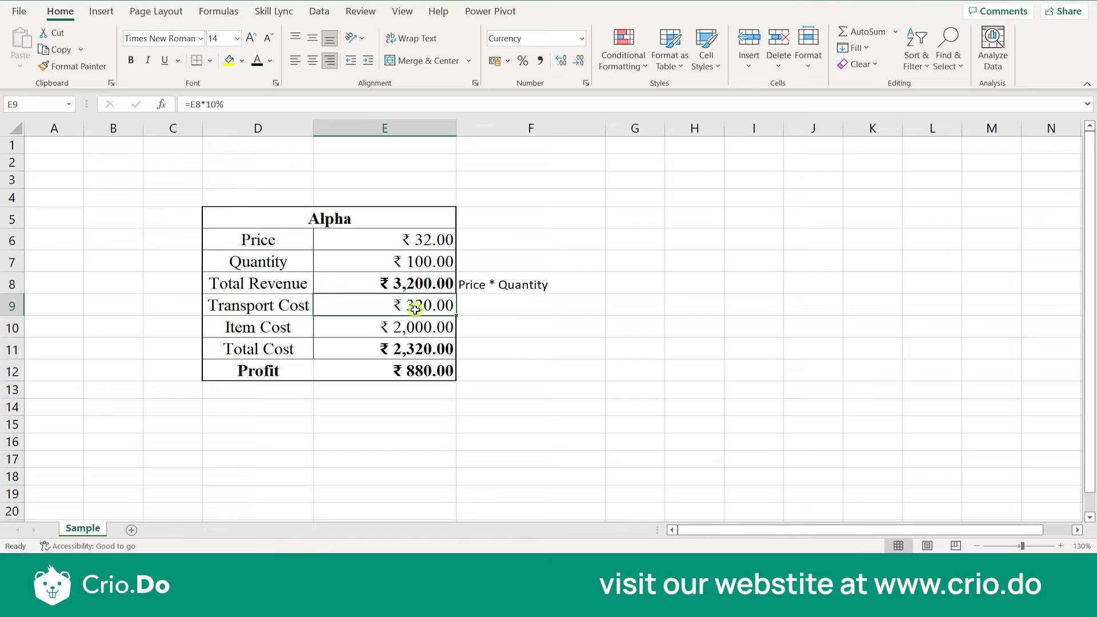
pyautogui.click(386, 286)
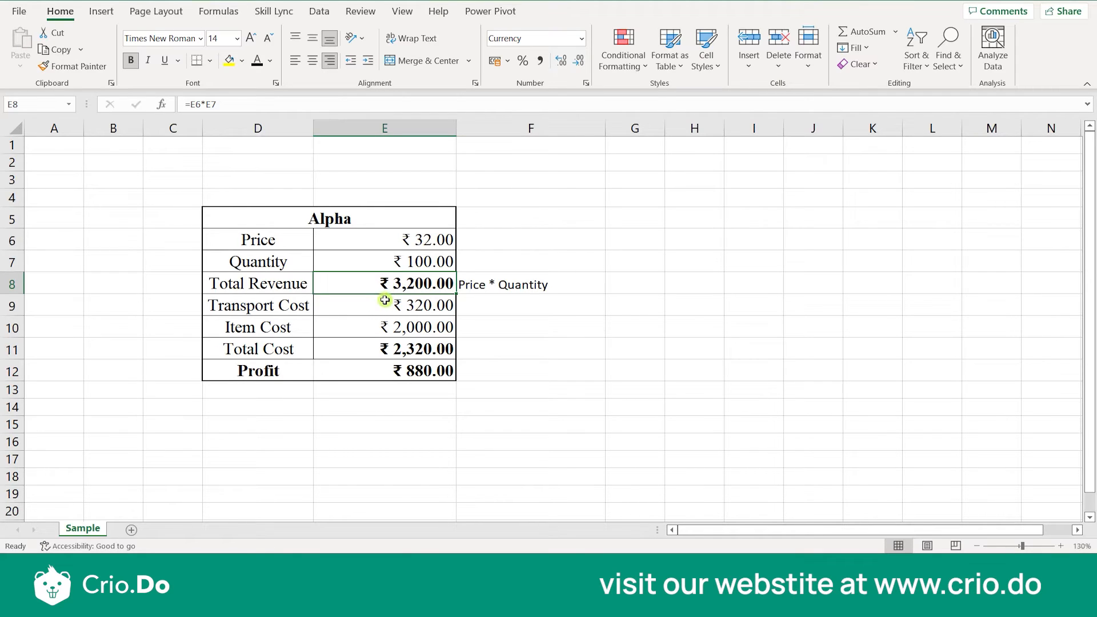
pyautogui.click(384, 301)
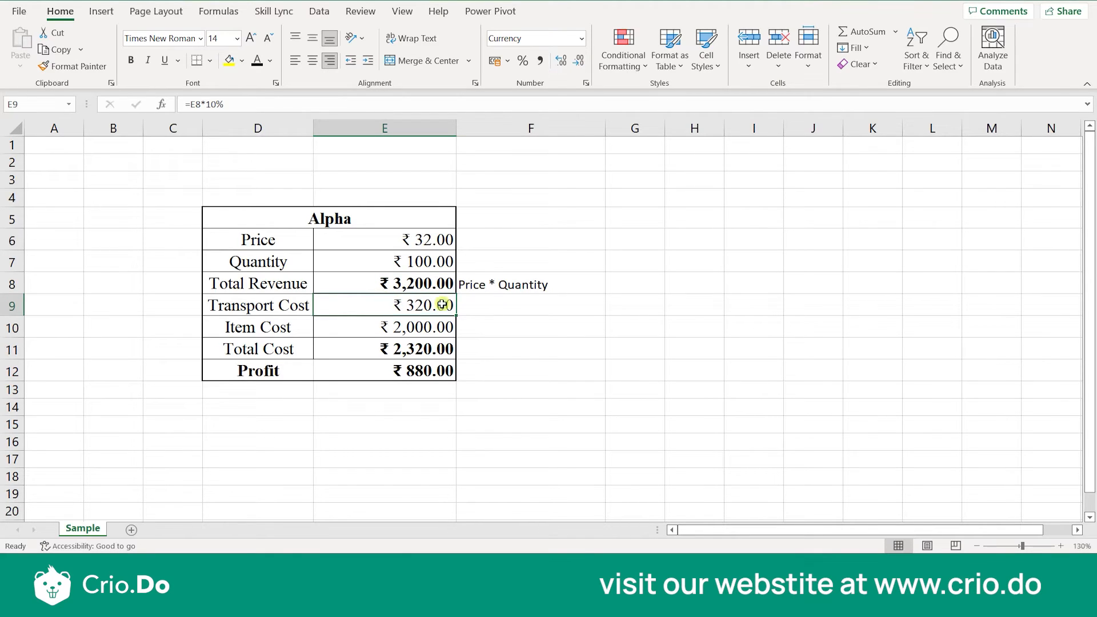
pyautogui.click(505, 306)
pyautogui.write('10')
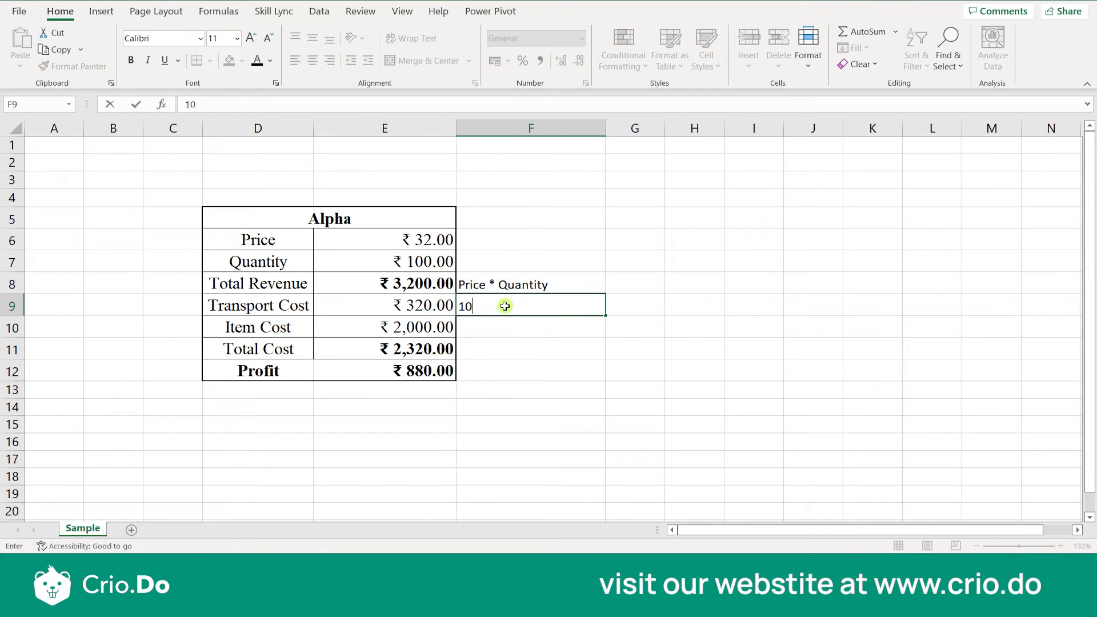
pyautogui.write('% of Revenu')
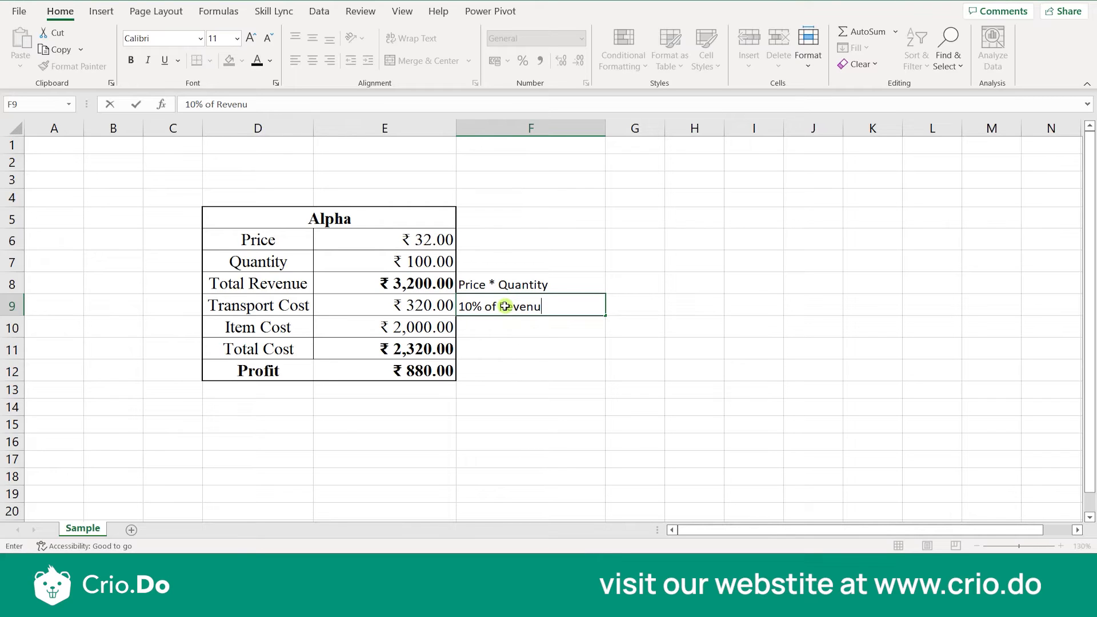
pyautogui.write('e')
pyautogui.click(565, 335)
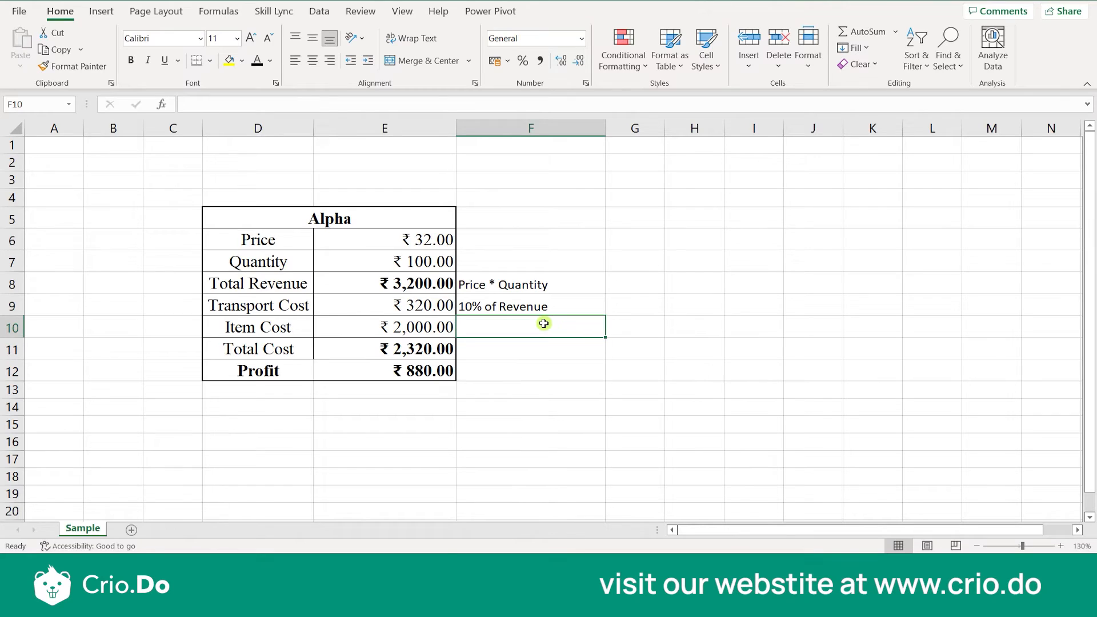
pyautogui.click(304, 308)
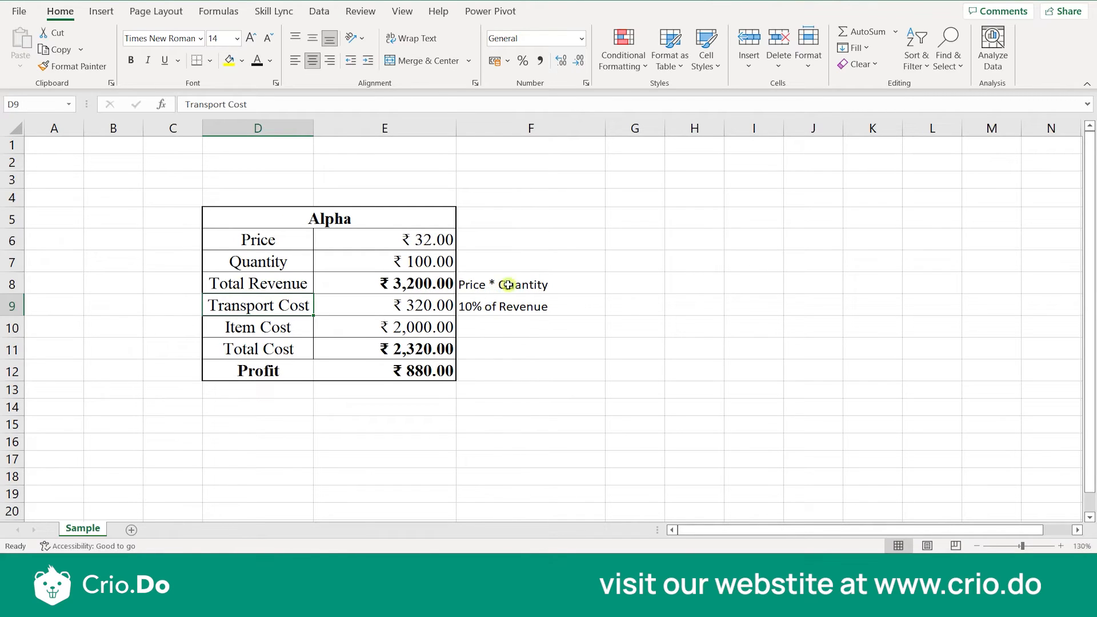
# Check the Item Cost formula in E10 and enter the note "20*Quantity" beside it in F10
pyautogui.click(428, 333)
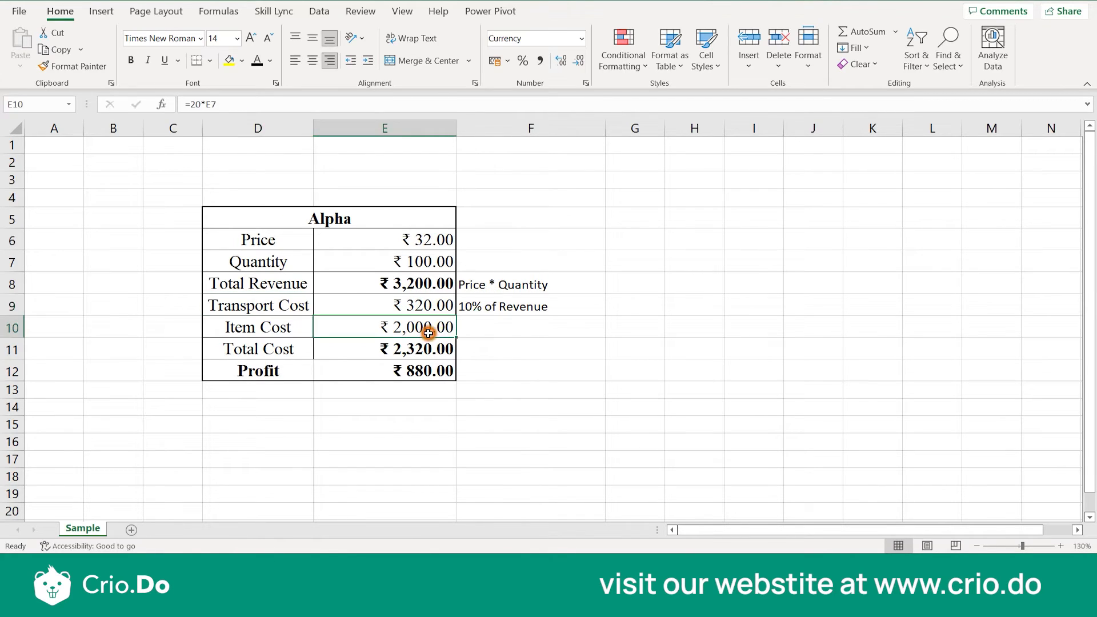
pyautogui.click(497, 333)
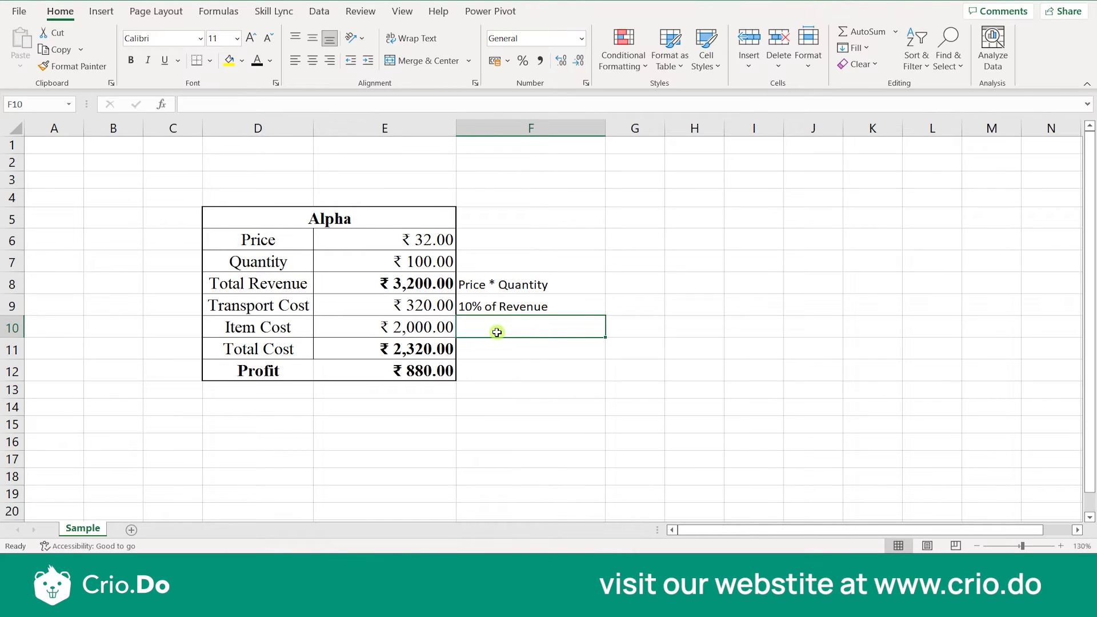
pyautogui.click(434, 331)
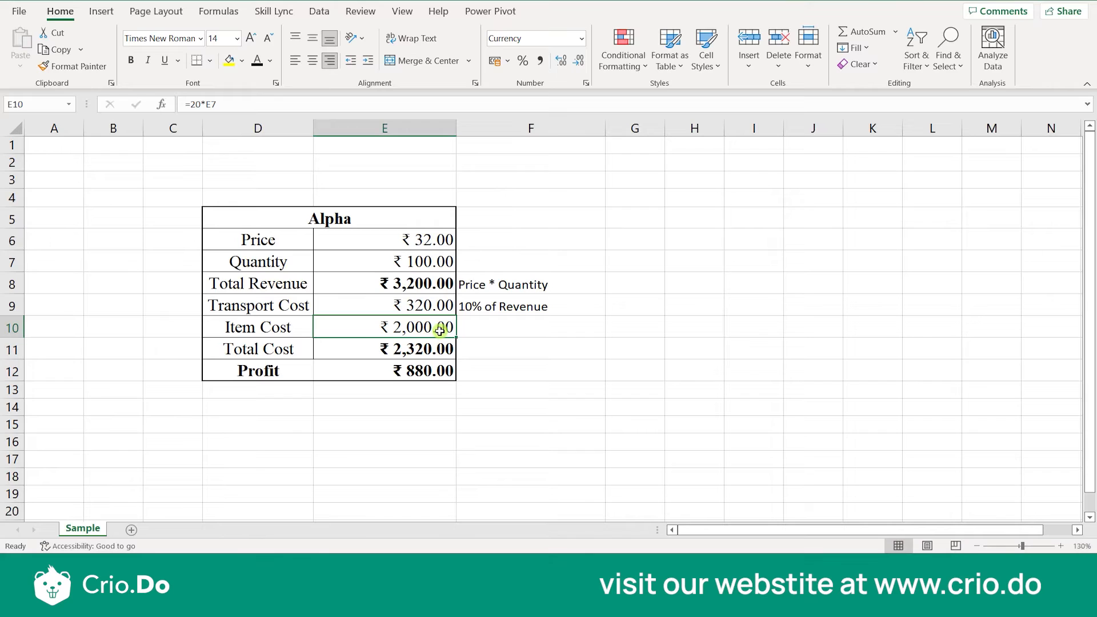
pyautogui.click(477, 331)
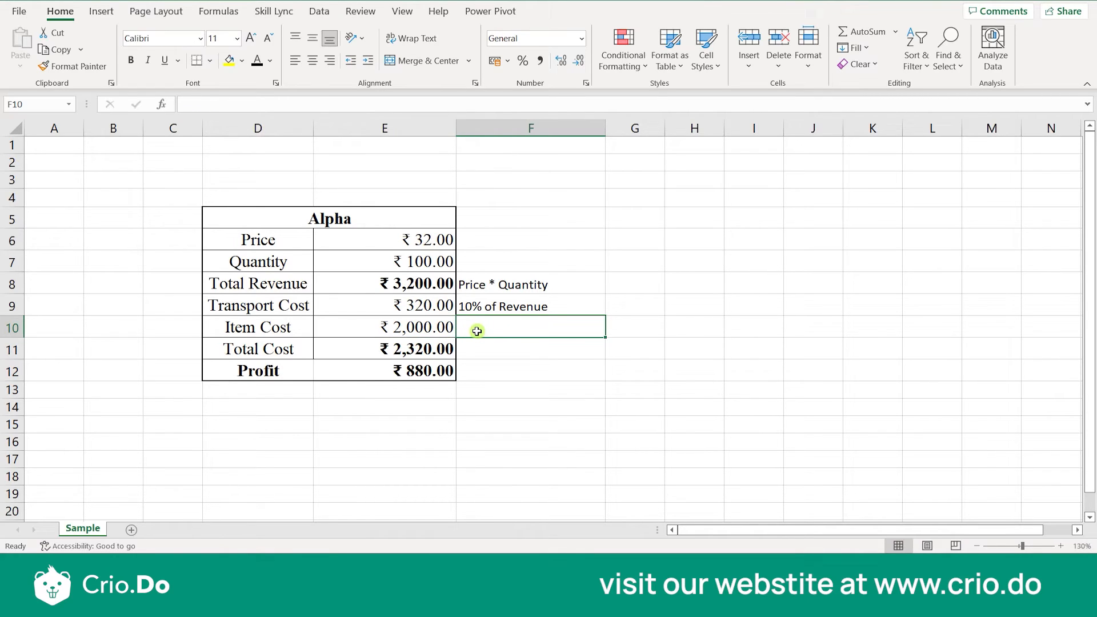
pyautogui.write('20*Qu')
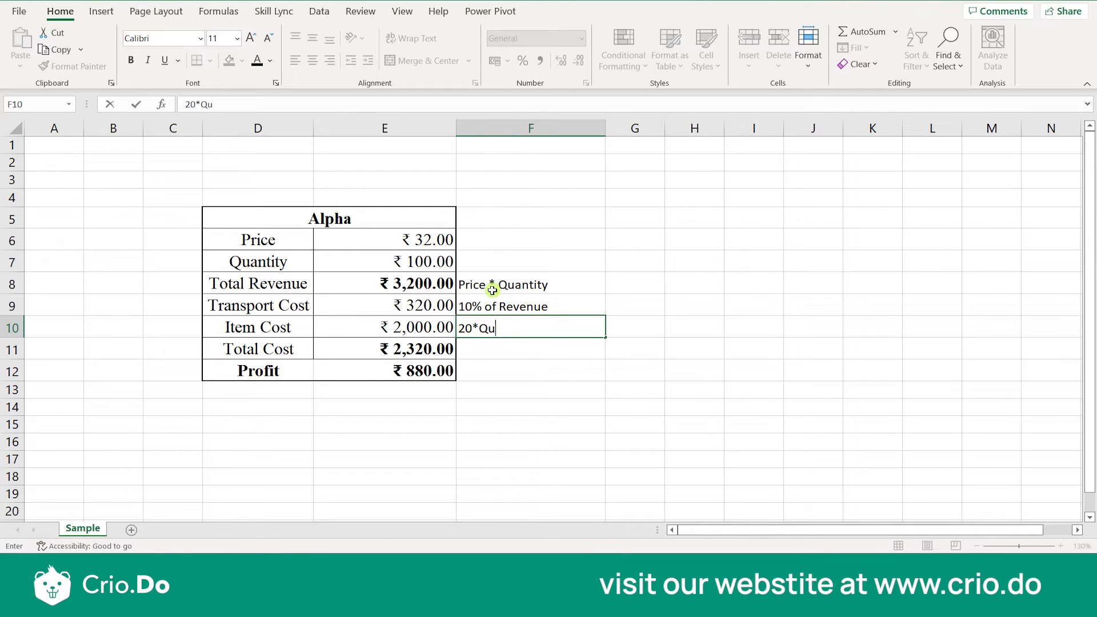
pyautogui.write('uantity')
pyautogui.hotkey('ctrl', 'Return')
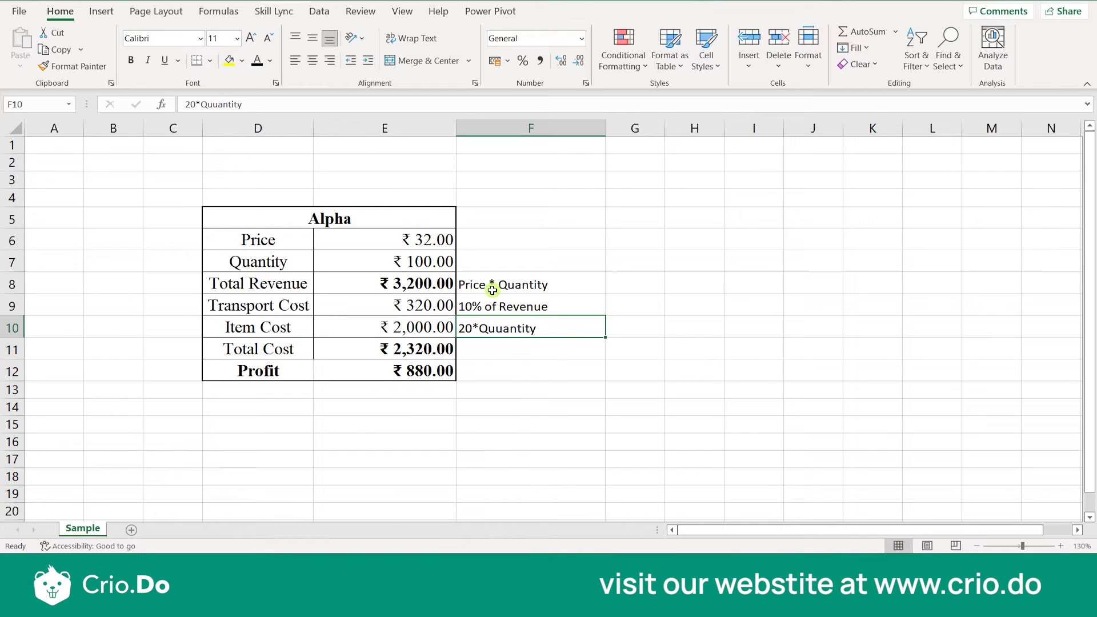
pyautogui.doubleClick(497, 329)
pyautogui.press('BackSpace')
pyautogui.hotkey('ctrl', 'Return')
# Enter the note "Transport Cost + Item Cost" in F11 beside Total Cost and widen column F to fit it
pyautogui.click(427, 339)
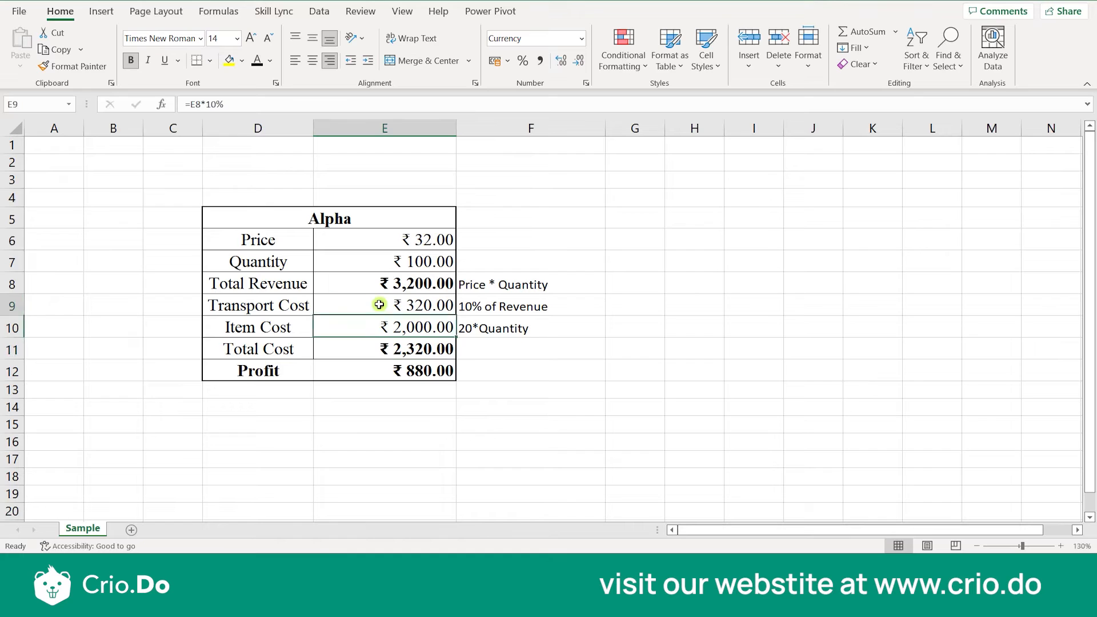
pyautogui.click(481, 347)
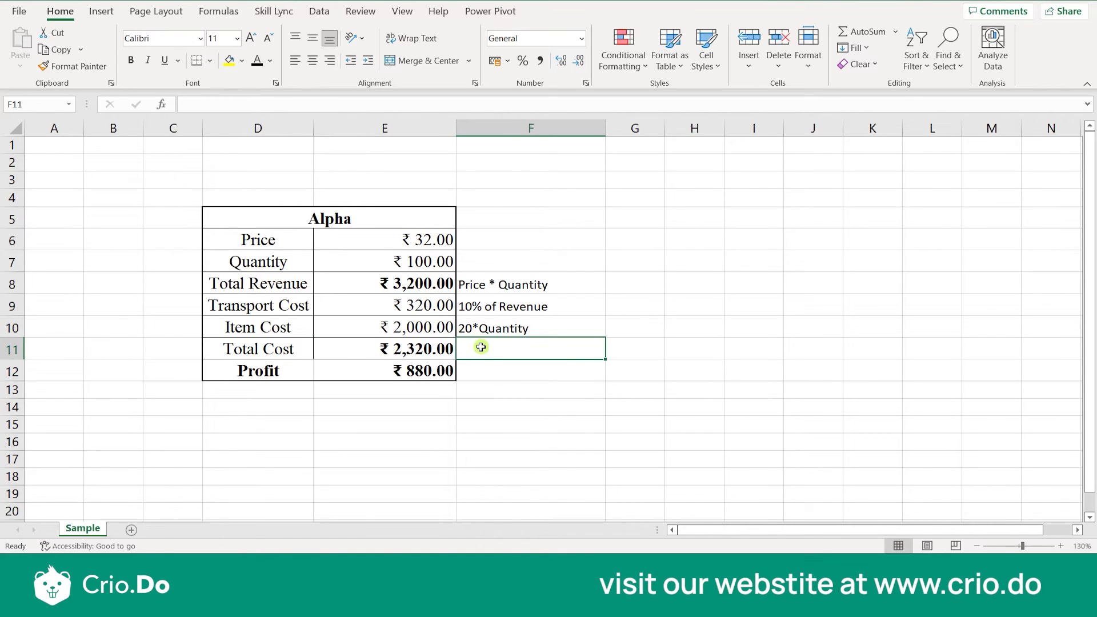
pyautogui.write('Transpor')
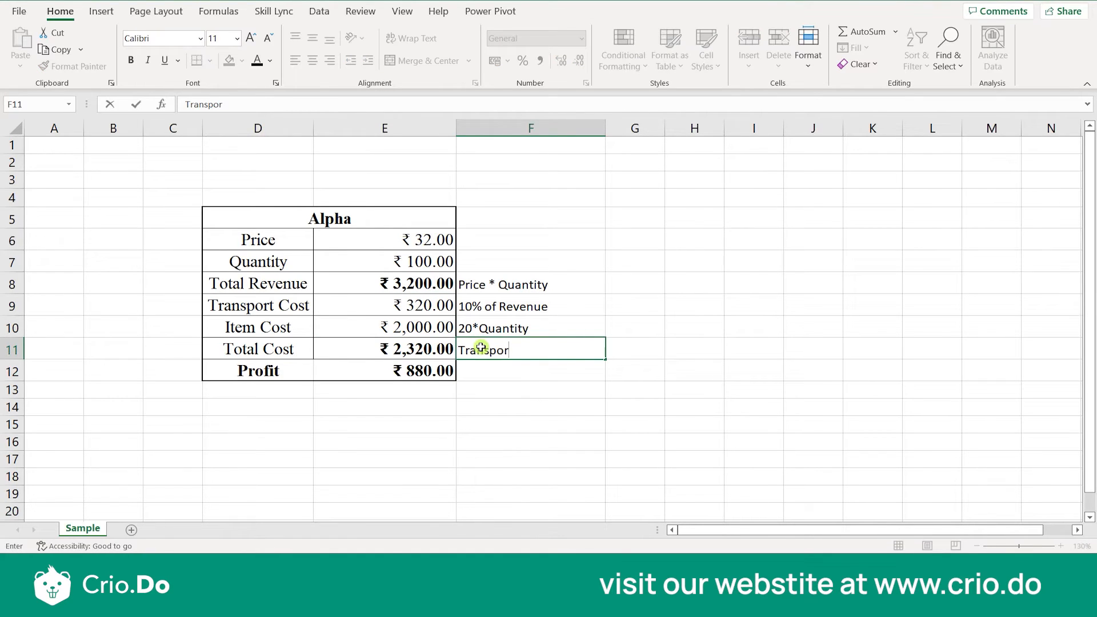
pyautogui.write('t Cost + Item Cost')
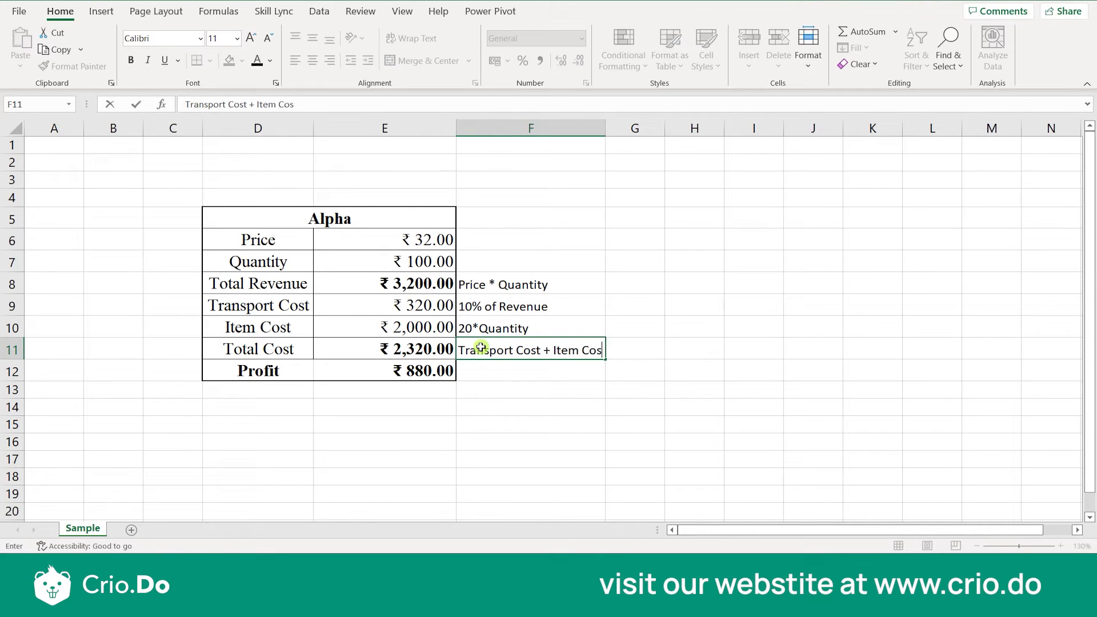
pyautogui.click(510, 361)
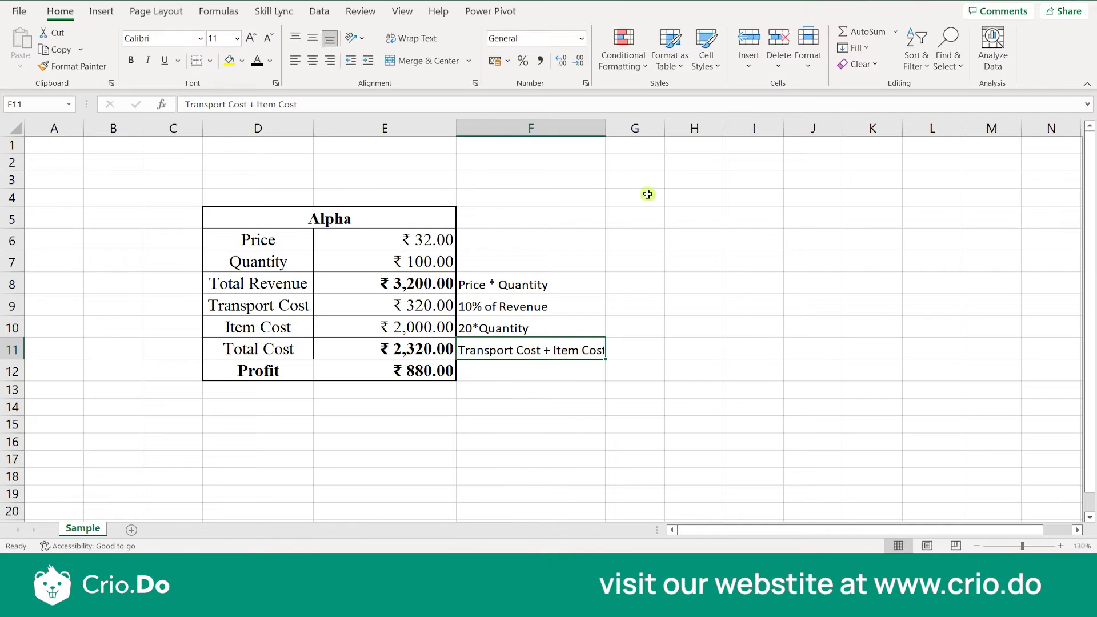
pyautogui.moveTo(605, 127); pyautogui.dragTo(635, 127)
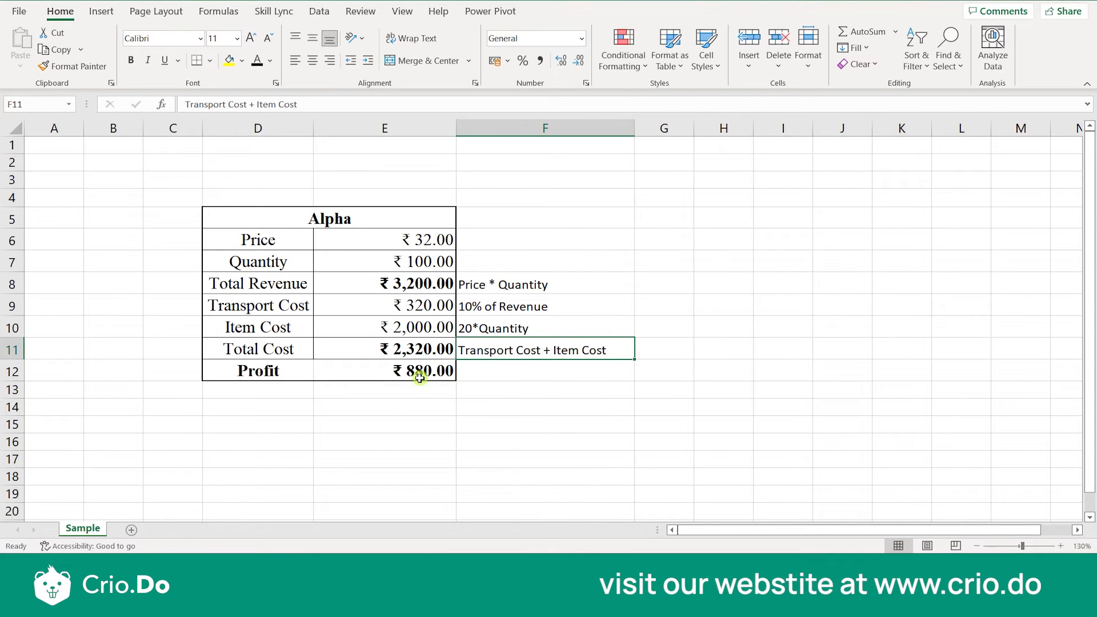
# Check the Profit formula in E12, enter the note "Total Revenue - Total Cost" in F12, and widen column F slightly
pyautogui.click(415, 371)
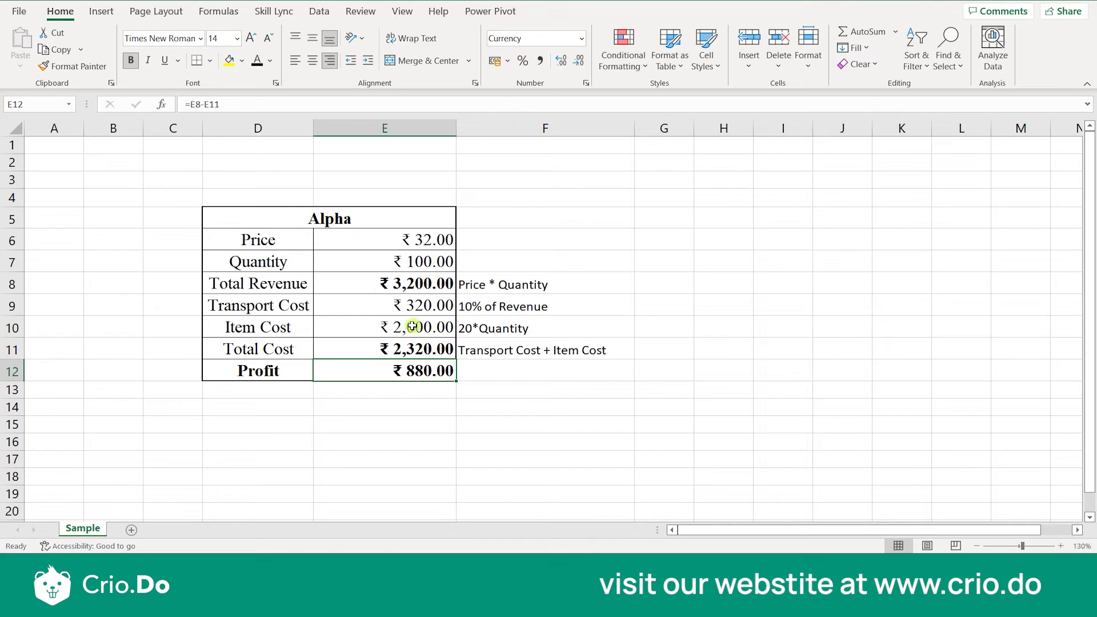
pyautogui.click(478, 372)
pyautogui.write('Tota')
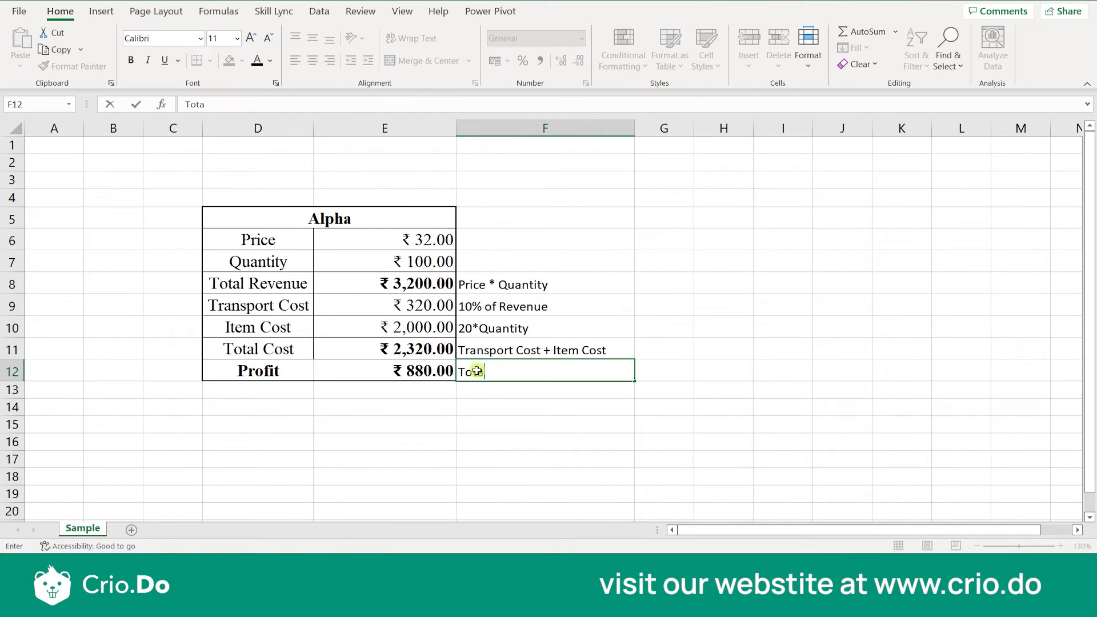
pyautogui.write('l Revenue - Total')
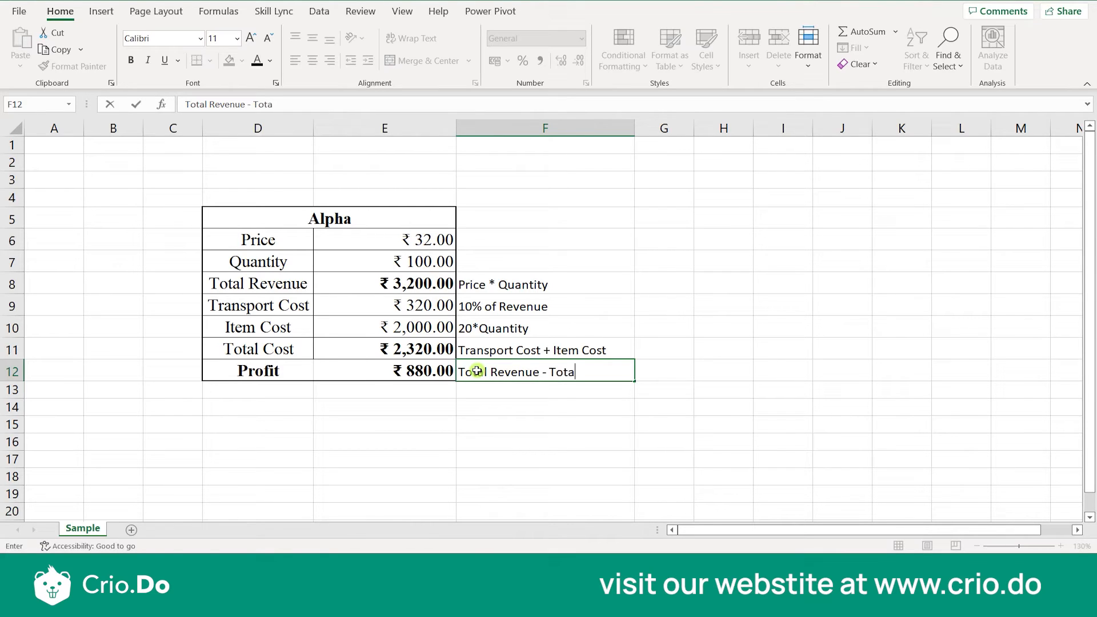
pyautogui.write(' Cost')
pyautogui.hotkey('ctrl', 'Return')
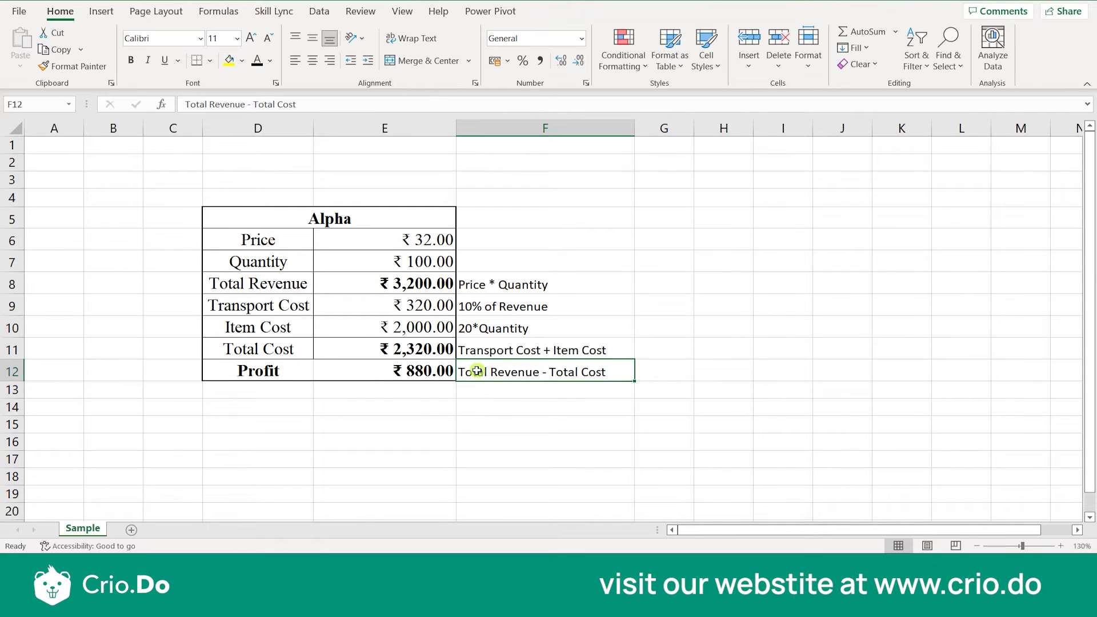
pyautogui.moveTo(634, 129); pyautogui.dragTo(648, 129)
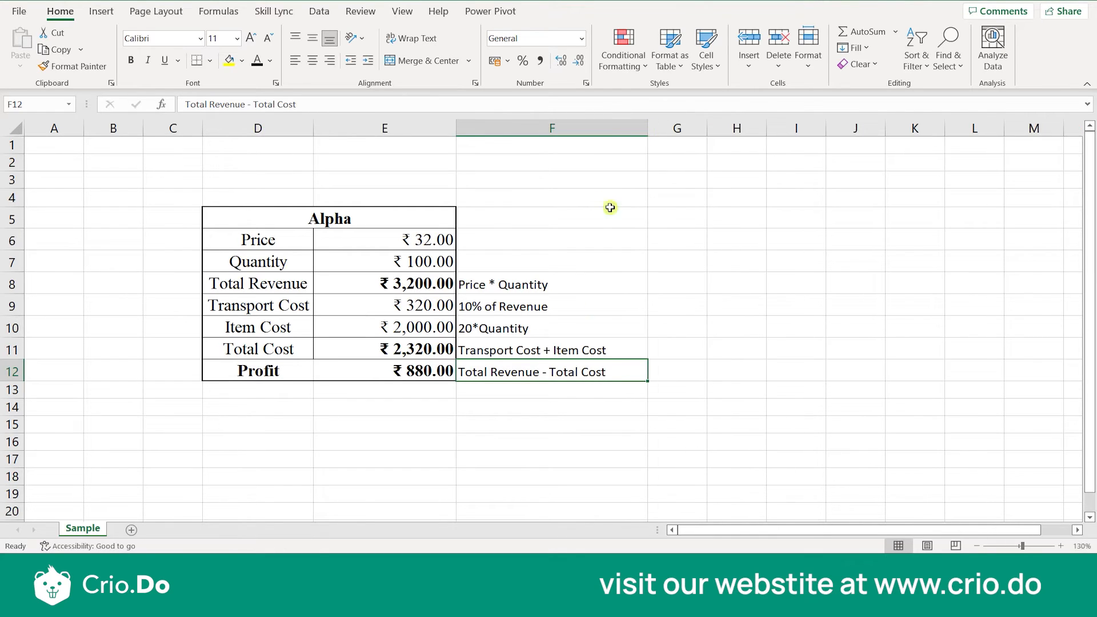
pyautogui.click(596, 346)
pyautogui.rightClick(596, 346)
pyautogui.press('Escape')
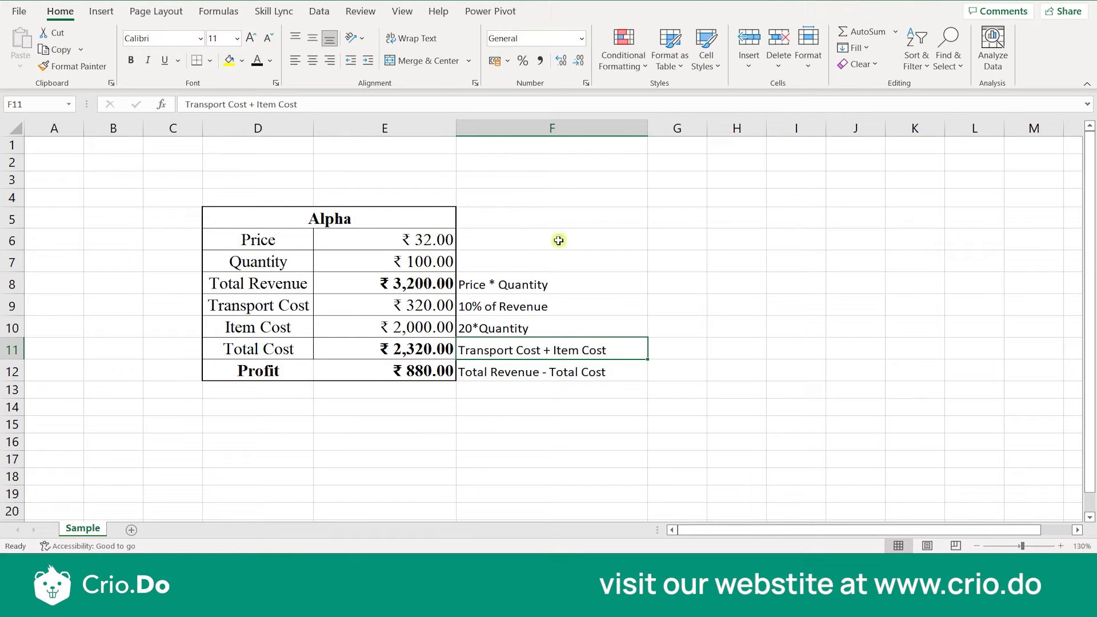
# Test a Price of 29 in cell E6 and restore it to 32
pyautogui.click(408, 245)
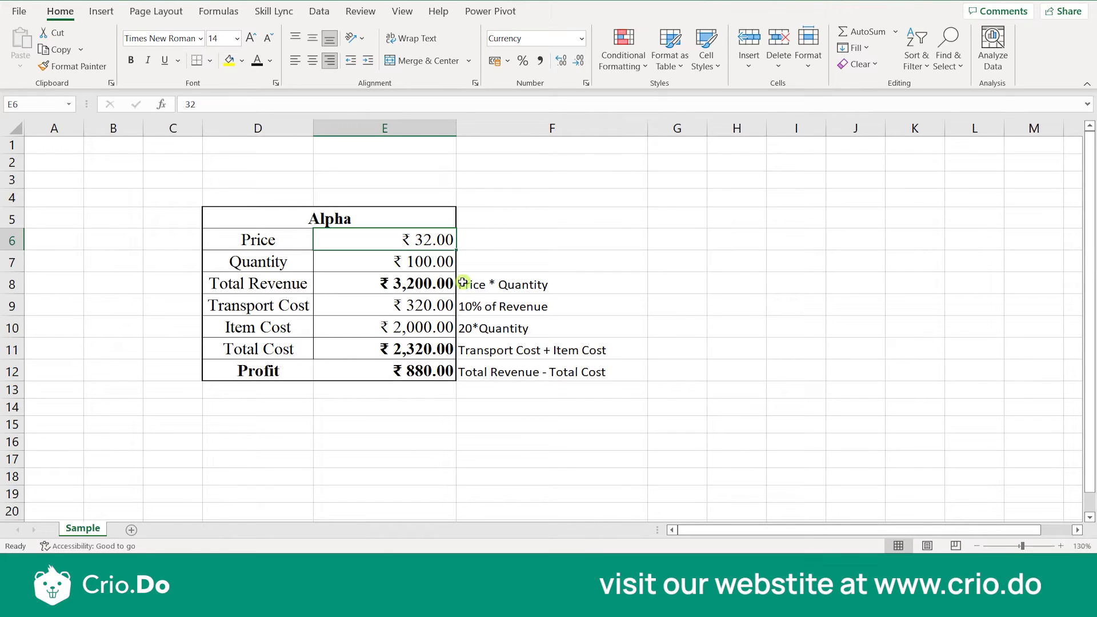
pyautogui.write('29')
pyautogui.press('Return')
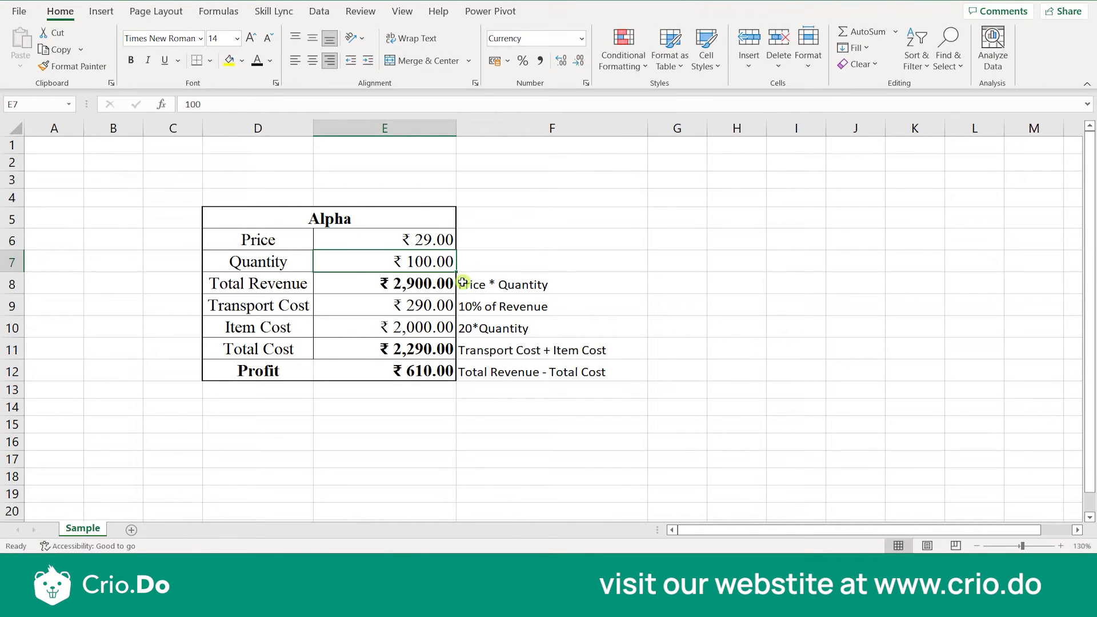
pyautogui.press('Up')
pyautogui.write('32')
pyautogui.hotkey('ctrl', 'Return')
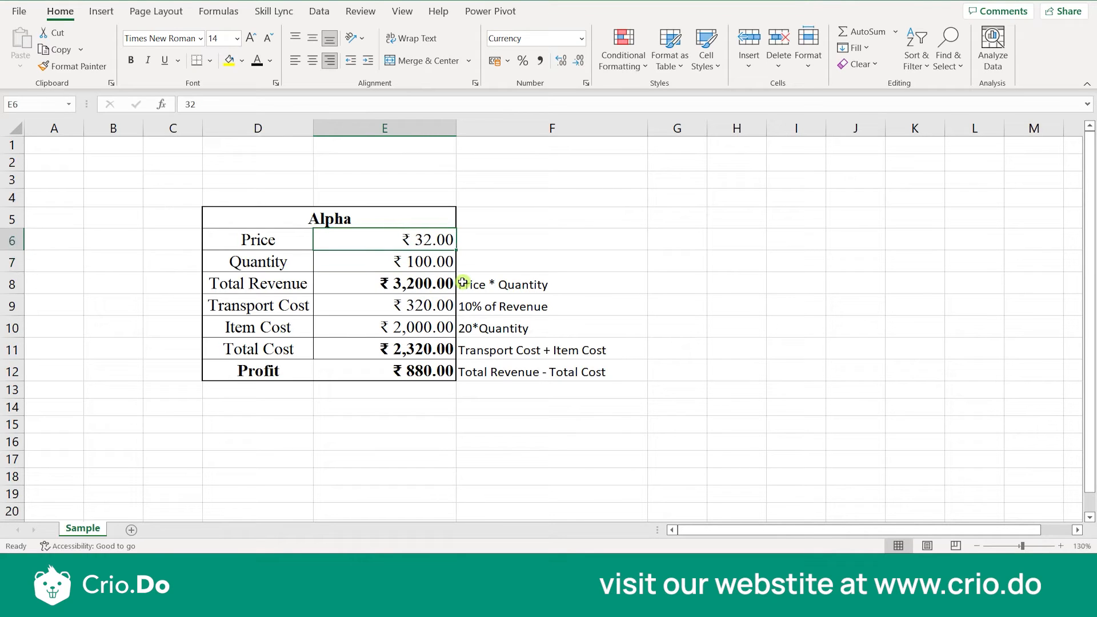
# Test a Price of 33 in cell E6 and set it back to 32
pyautogui.write('33')
pyautogui.press('Return')
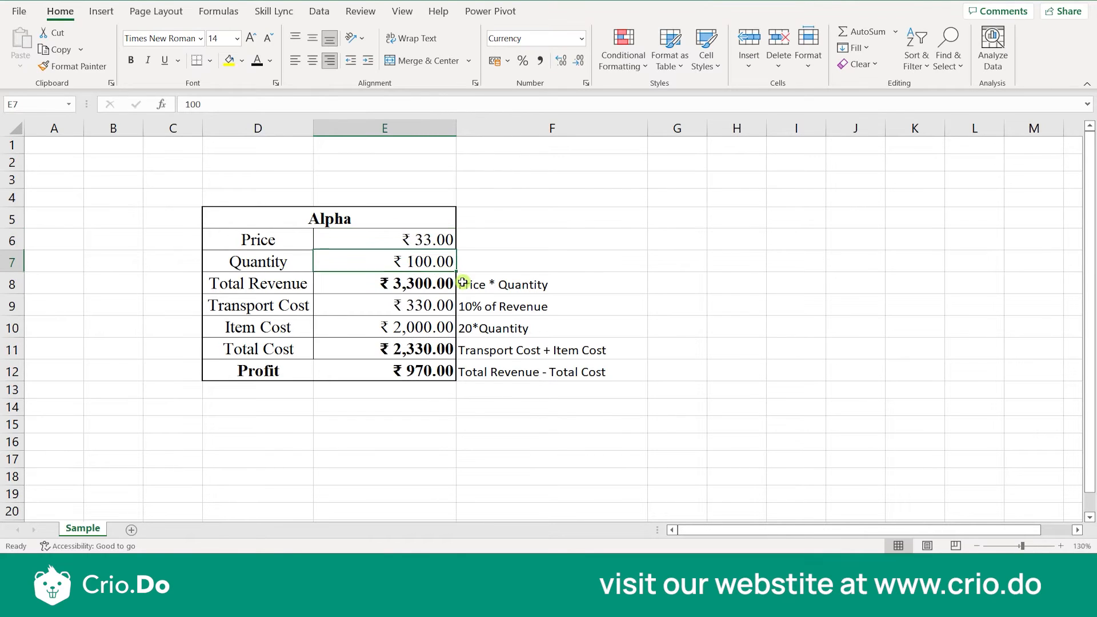
pyautogui.press('Up')
pyautogui.write('32')
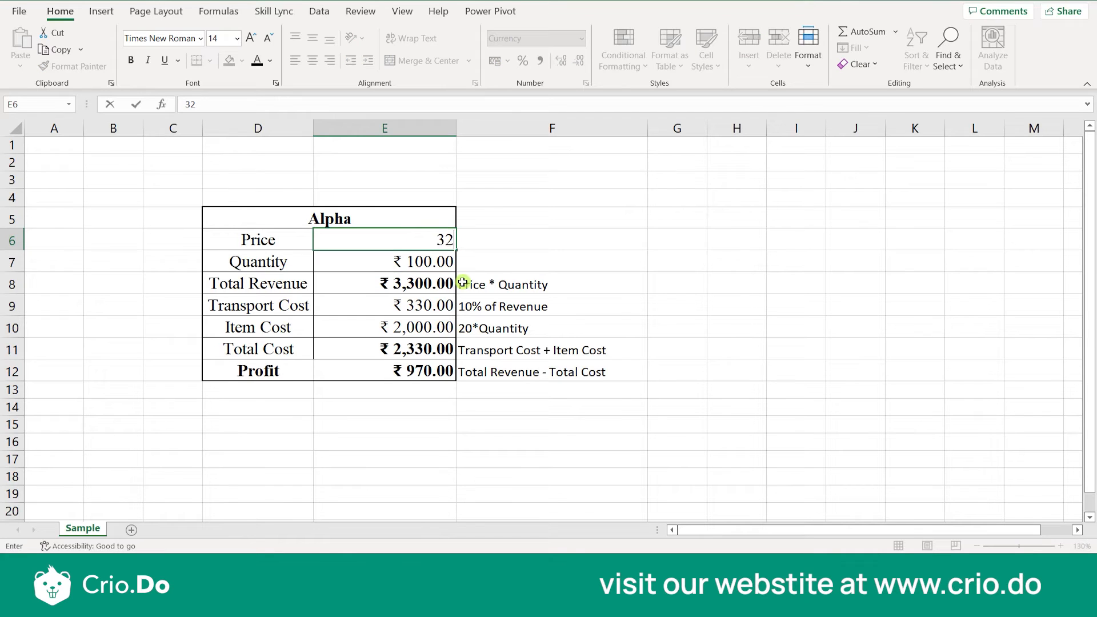
pyautogui.press('Return')
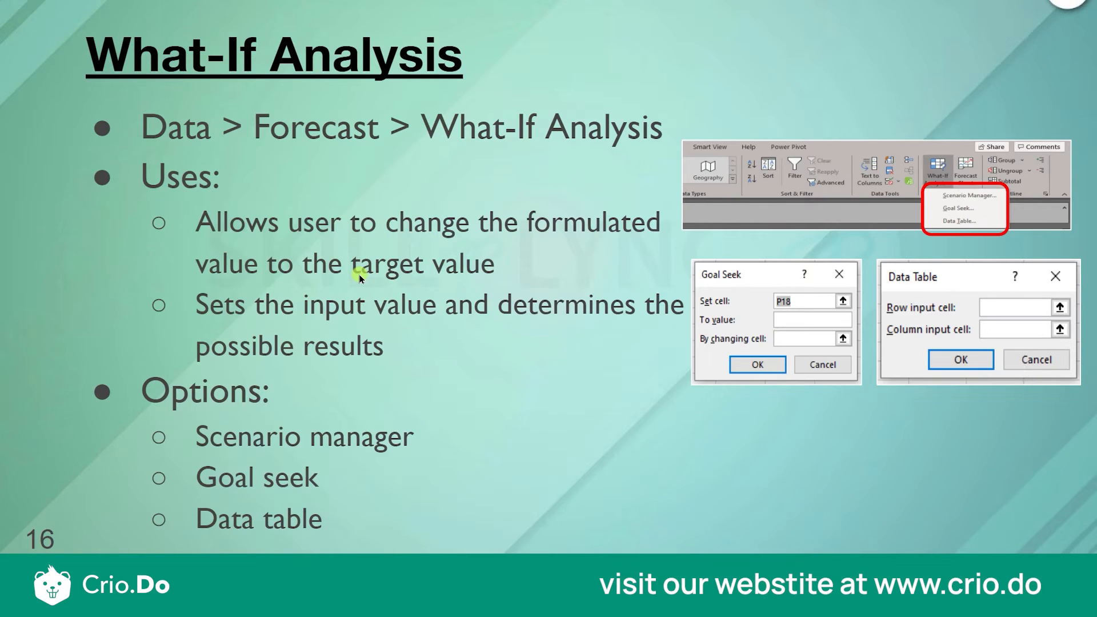
# Switch from the slides back to the Excel workbook and try a Price of 35 in cell E6
pyautogui.hotkey('alt', 'Tab')
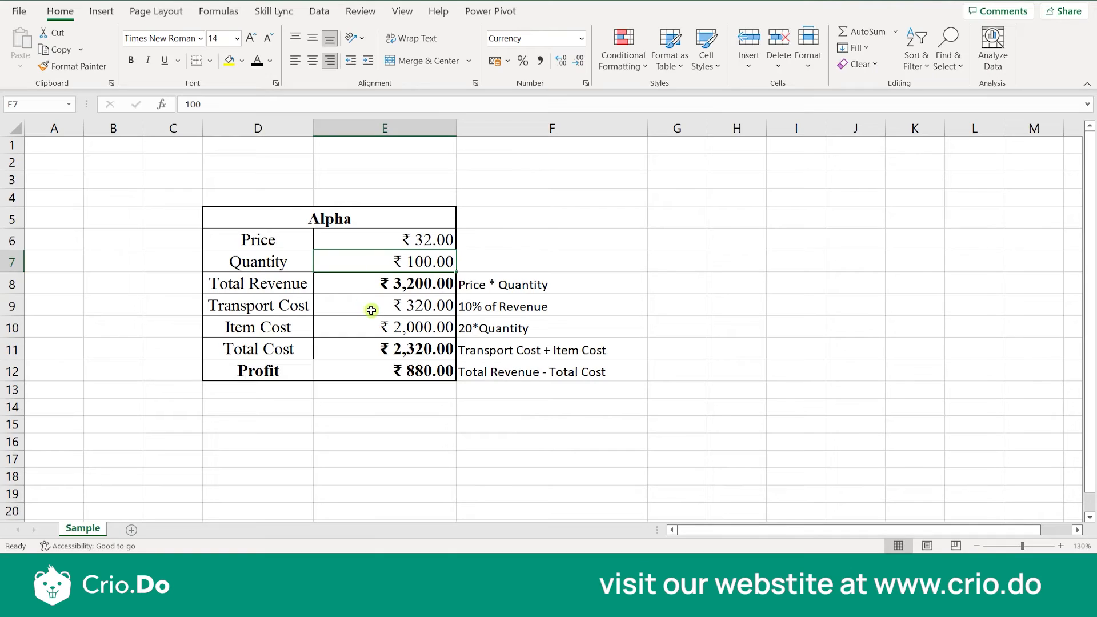
pyautogui.click(428, 244)
pyautogui.doubleClick(427, 243)
pyautogui.press('BackSpace')
pyautogui.write('5')
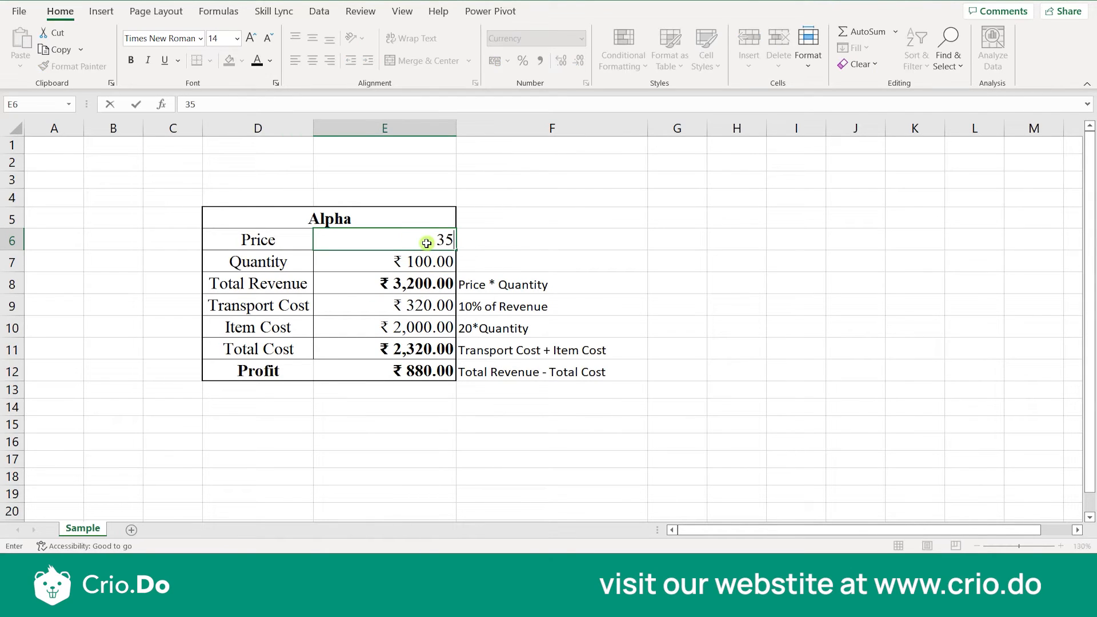
pyautogui.press('Return')
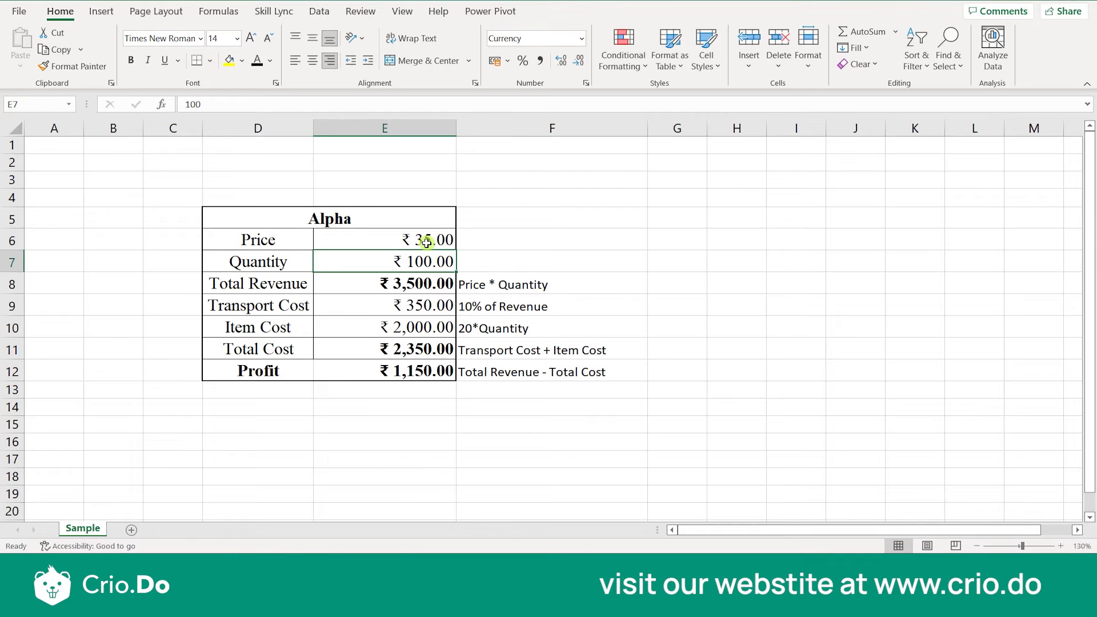
# Try Prices of 34 and 33.7 in cell E6 to see their effect on Profit
pyautogui.click(427, 242)
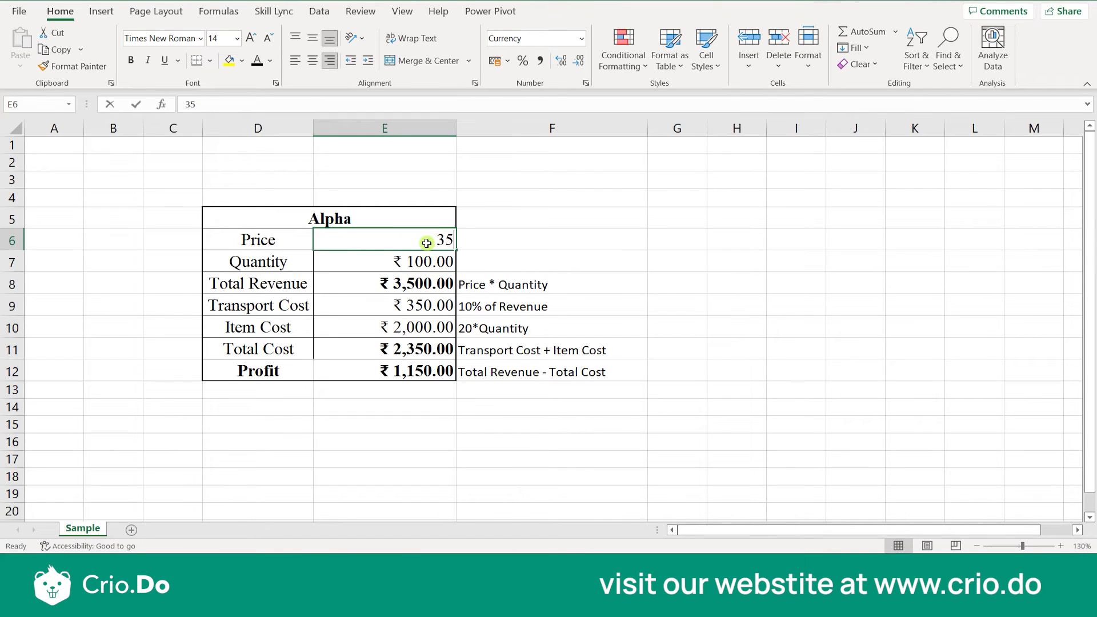
pyautogui.write('34')
pyautogui.press('Return')
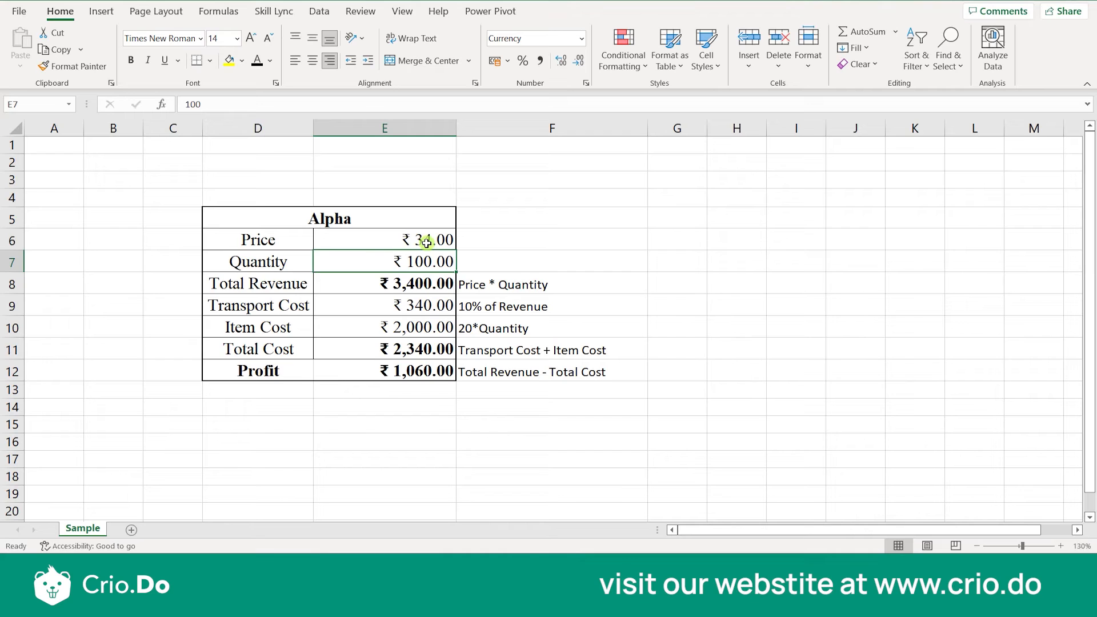
pyautogui.click(426, 243)
pyautogui.write('33.7')
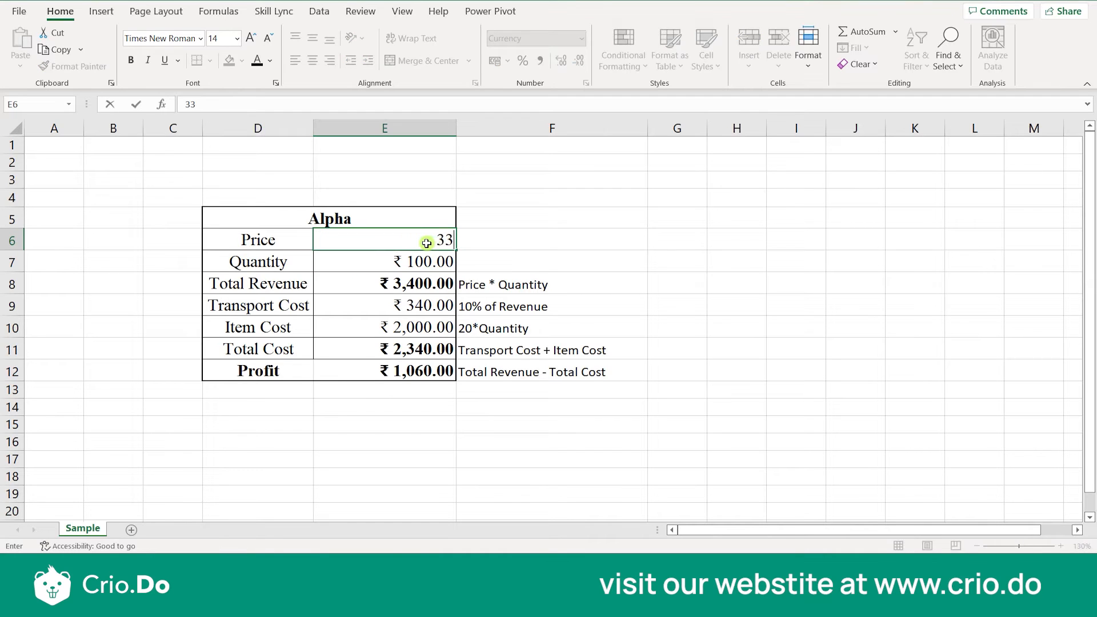
pyautogui.press('Return')
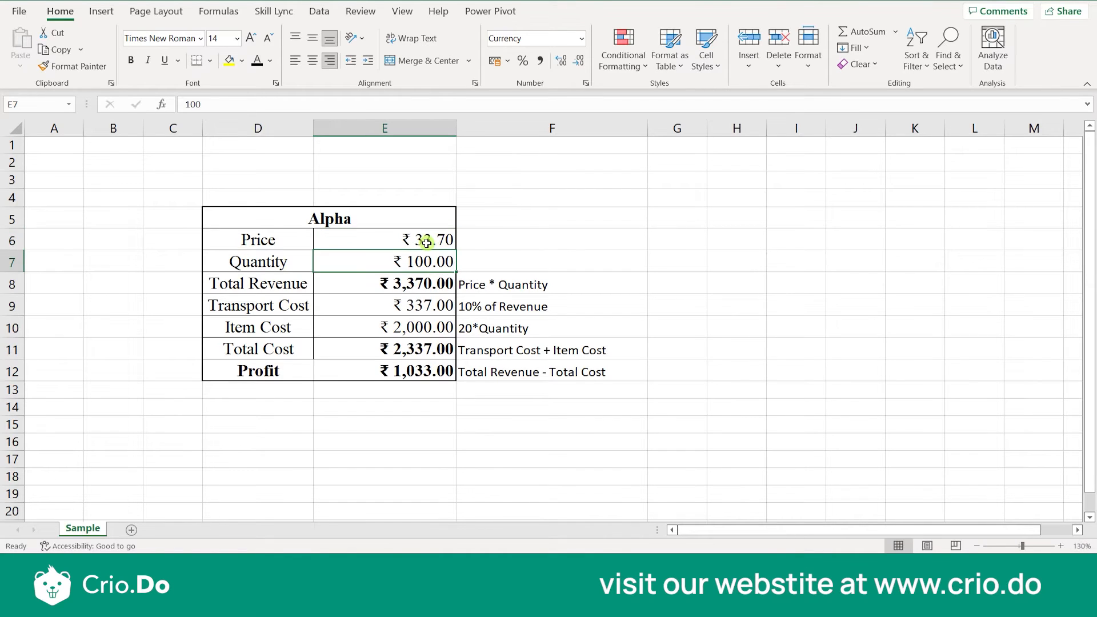
# Try a Price of 33 in cell E6 and replace it with 33.5
pyautogui.click(426, 243)
pyautogui.write('33')
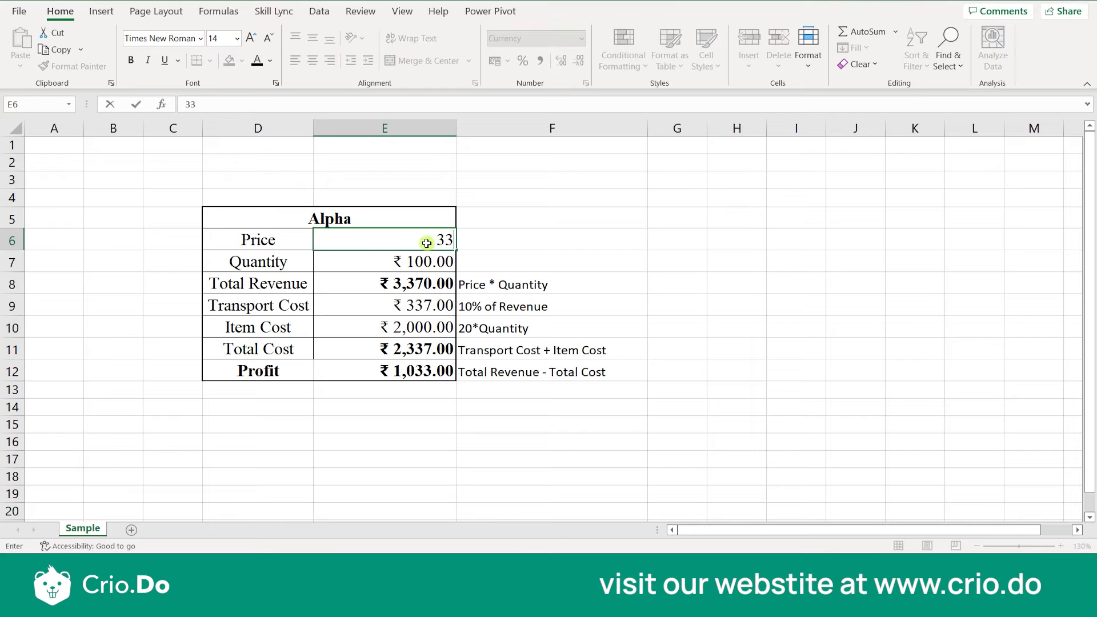
pyautogui.press('Return')
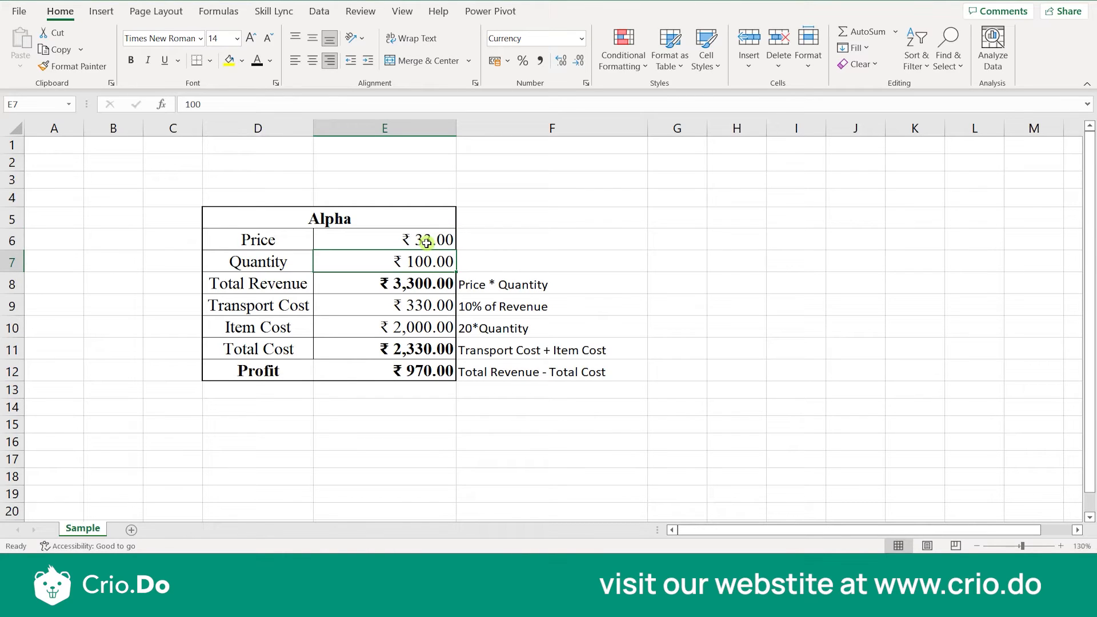
pyautogui.click(427, 243)
pyautogui.write('33.5')
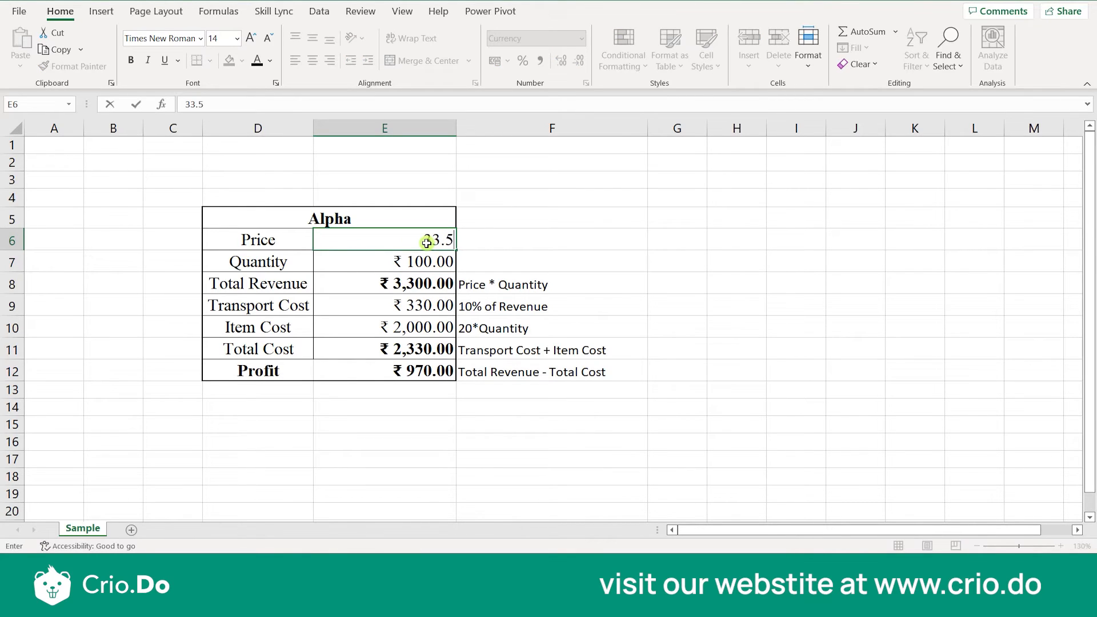
pyautogui.press('Return')
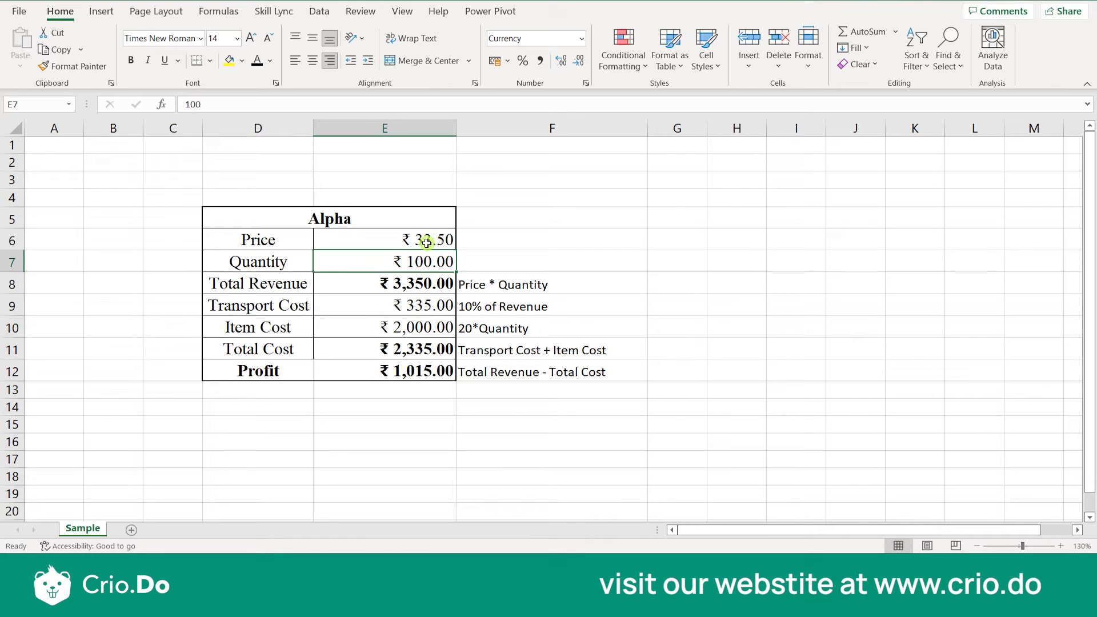
# Set the Price in cell E6 back to 32
pyautogui.click(427, 243)
pyautogui.write('32')
pyautogui.press('Return')
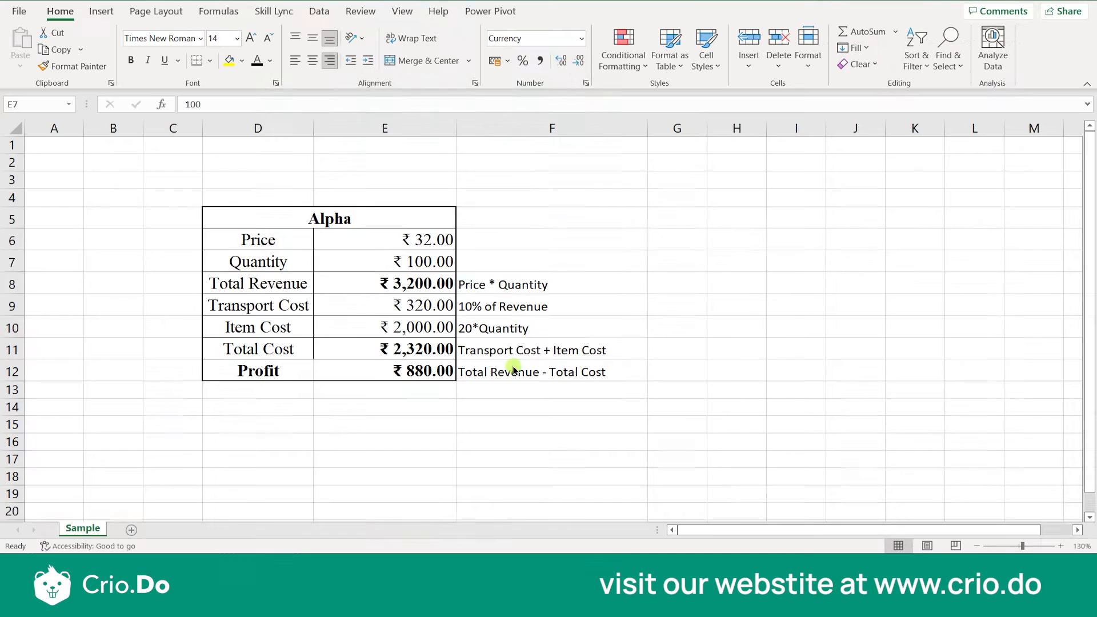
pyautogui.click(594, 307)
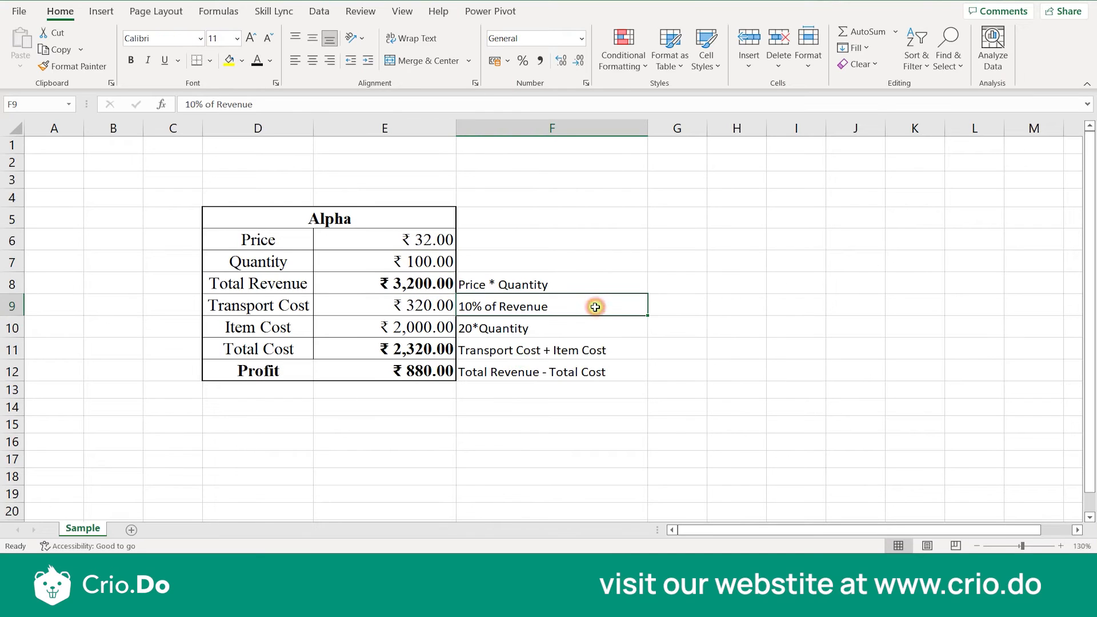
# Look over the What-If Analysis tools and open the Scenario Manager
pyautogui.click(318, 10)
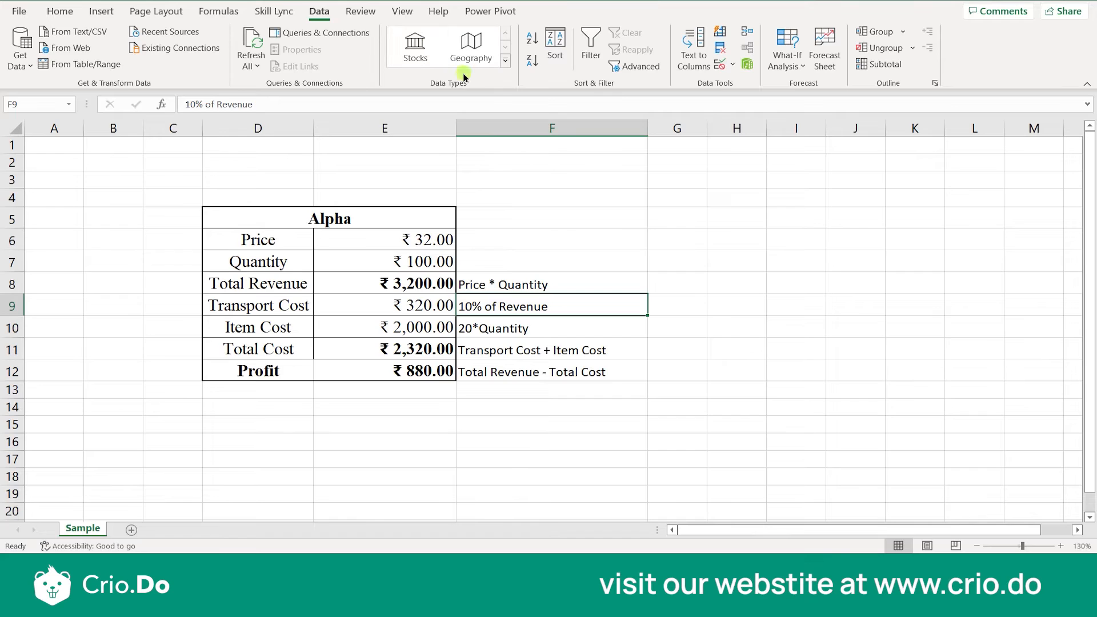
pyautogui.click(788, 66)
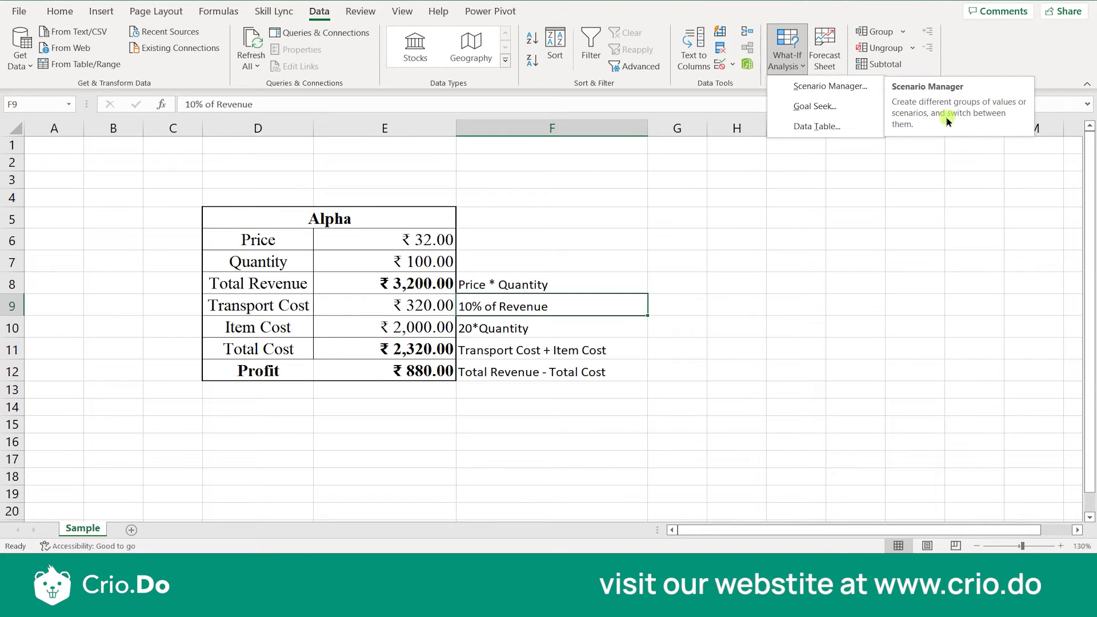
pyautogui.click(823, 170)
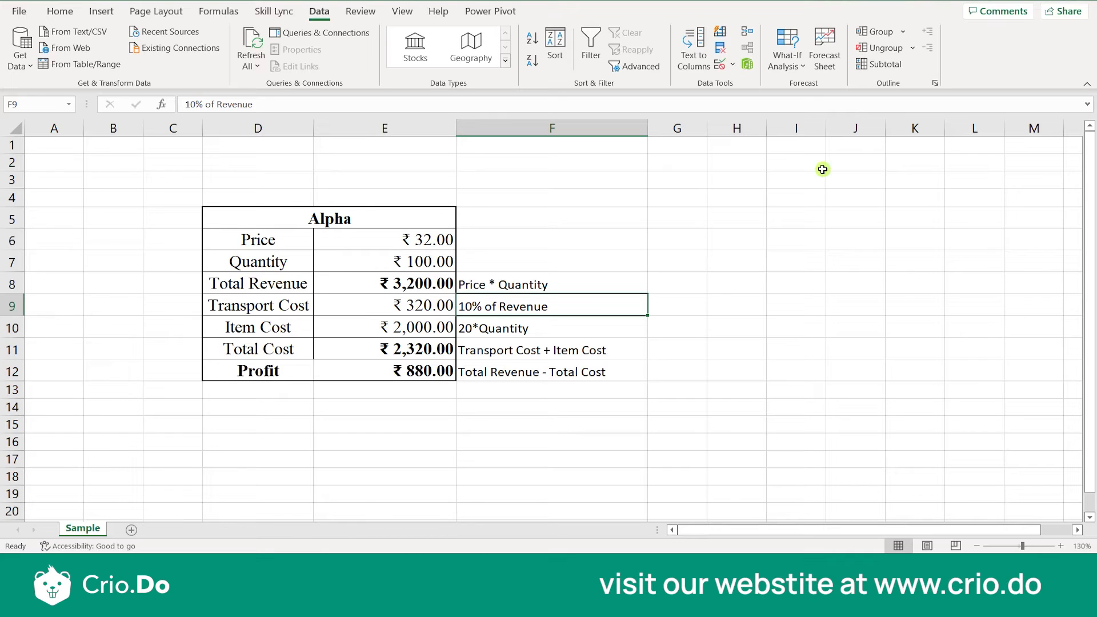
pyautogui.click(788, 46)
pyautogui.click(791, 83)
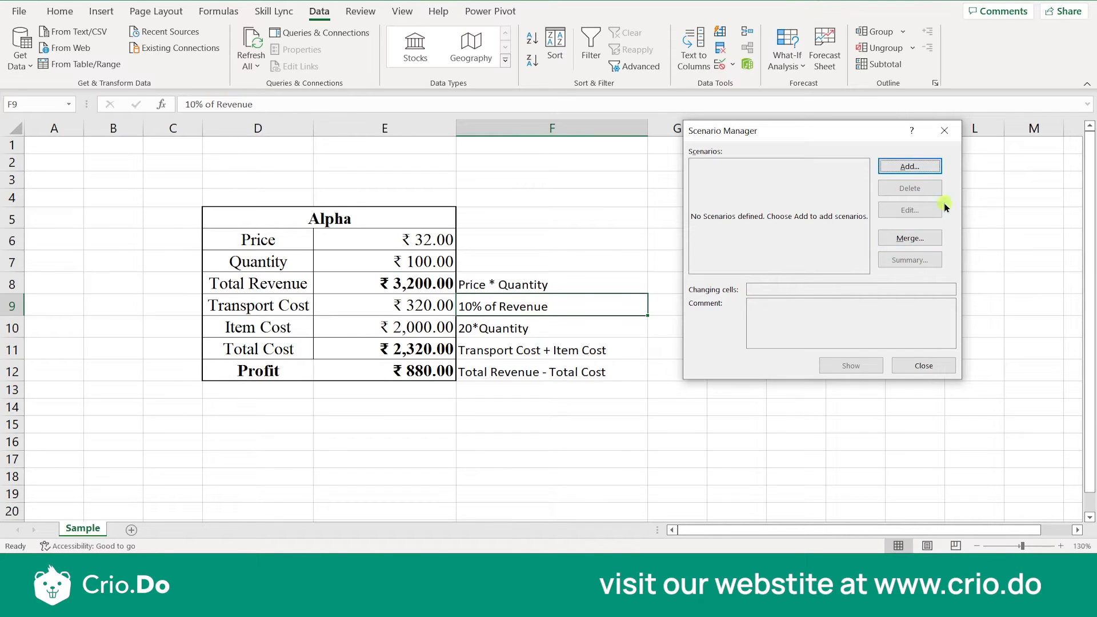
# Add a scenario named Qty that changes cell E7 to 200, and show it in the table
pyautogui.click(895, 164)
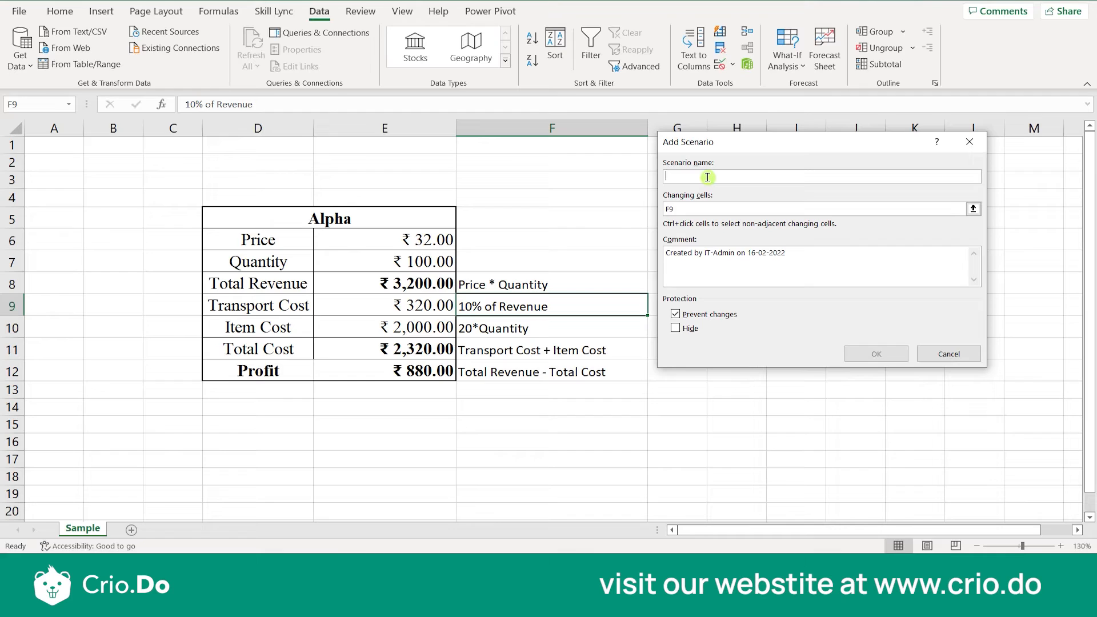
pyautogui.write('Qty')
pyautogui.click(721, 210)
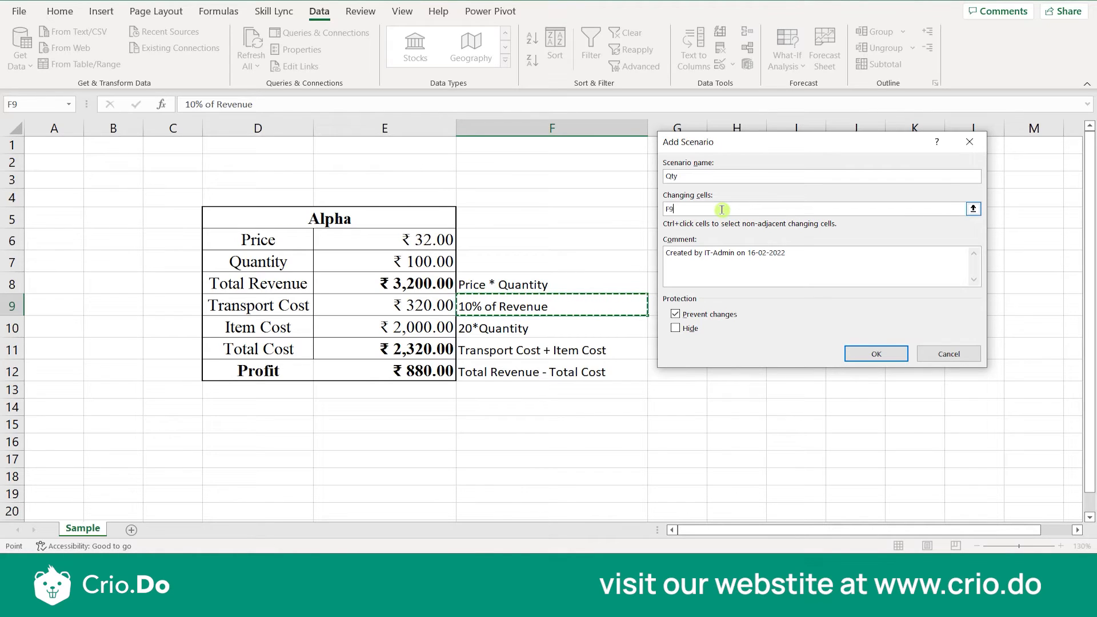
pyautogui.click(444, 264)
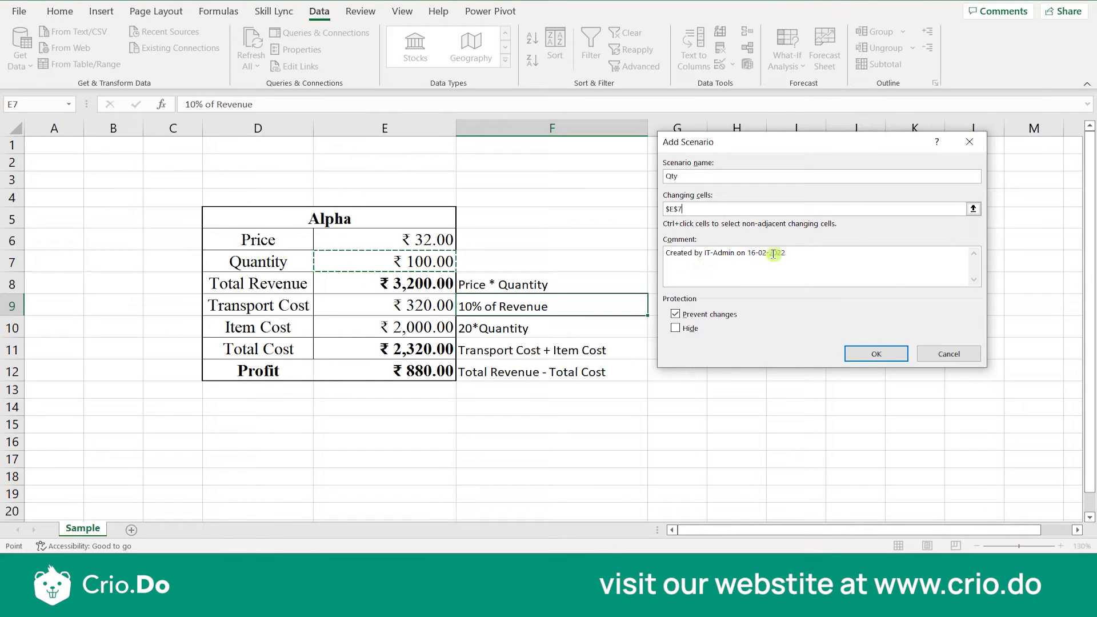
pyautogui.moveTo(792, 252); pyautogui.dragTo(680, 260)
pyautogui.click(679, 258)
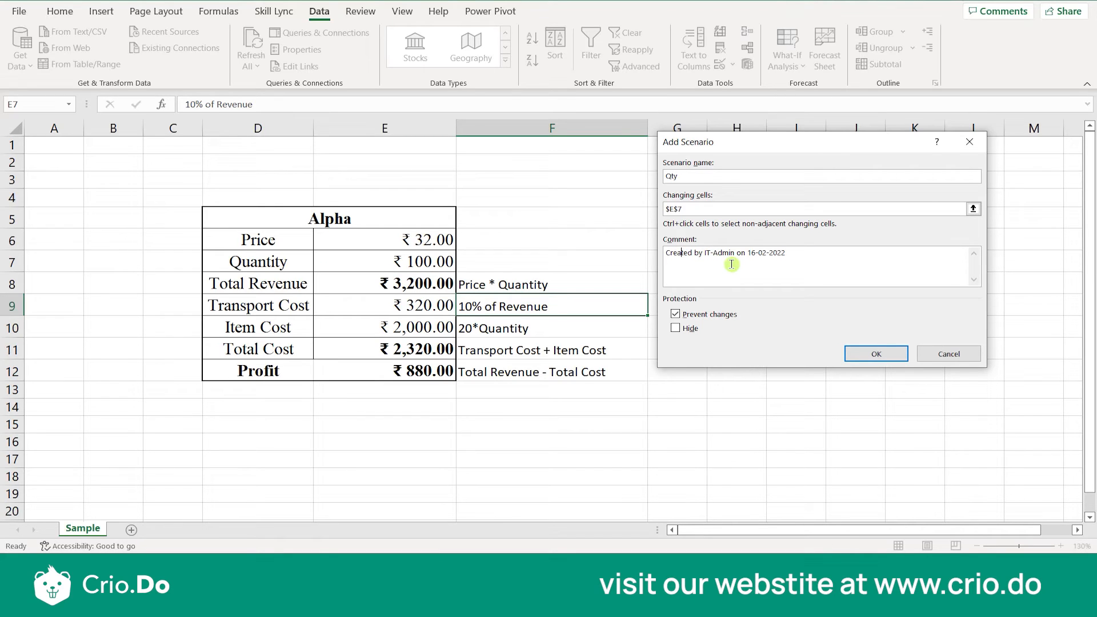
pyautogui.click(847, 353)
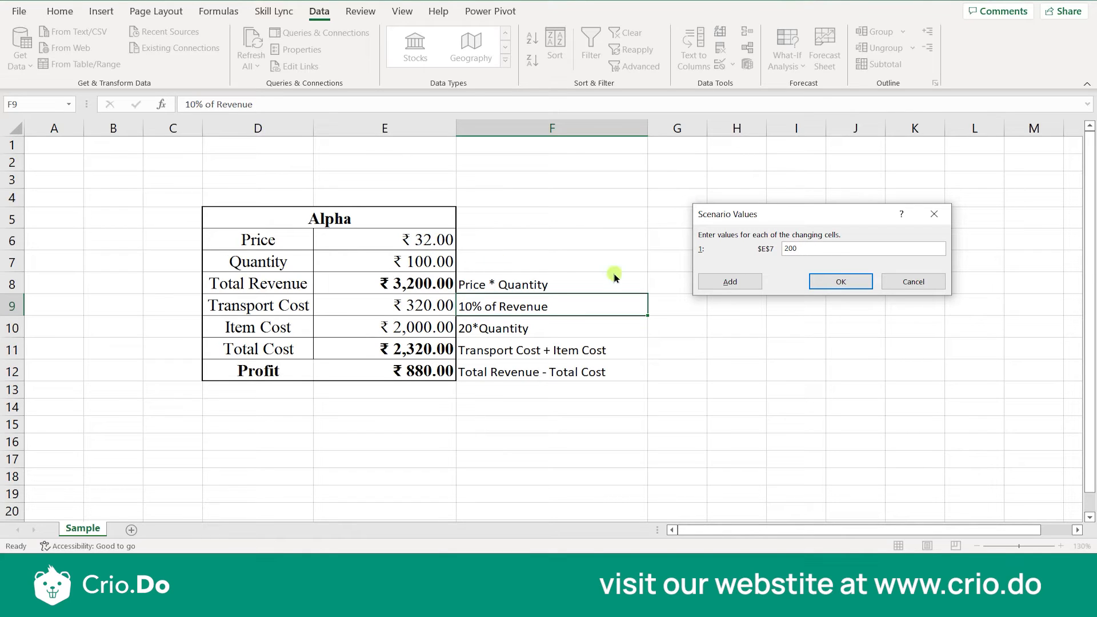
pyautogui.click(827, 281)
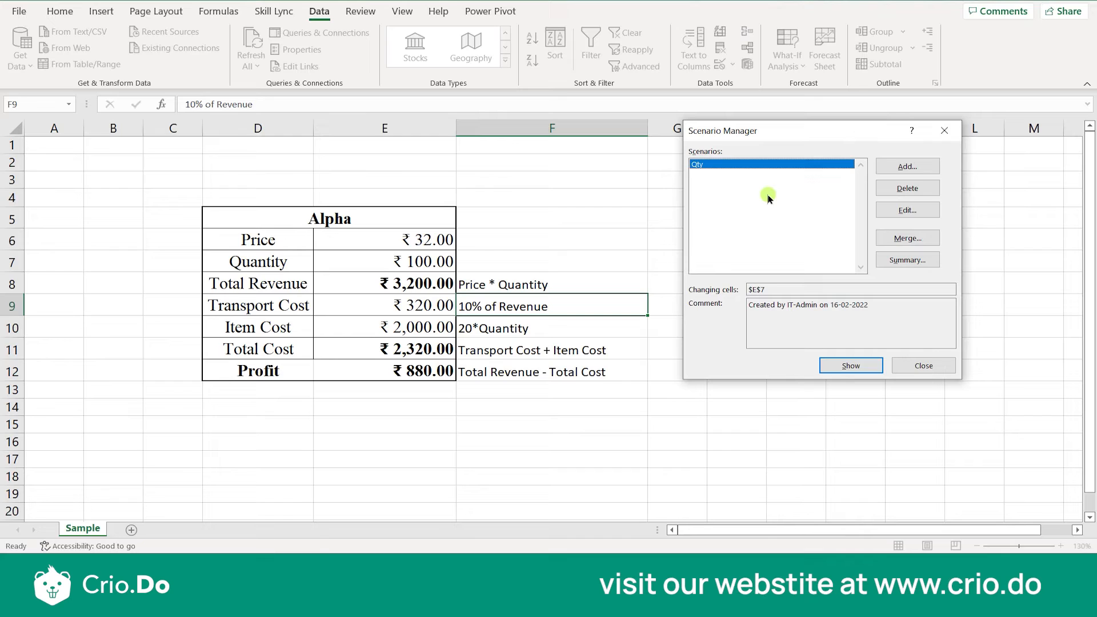
pyautogui.click(842, 366)
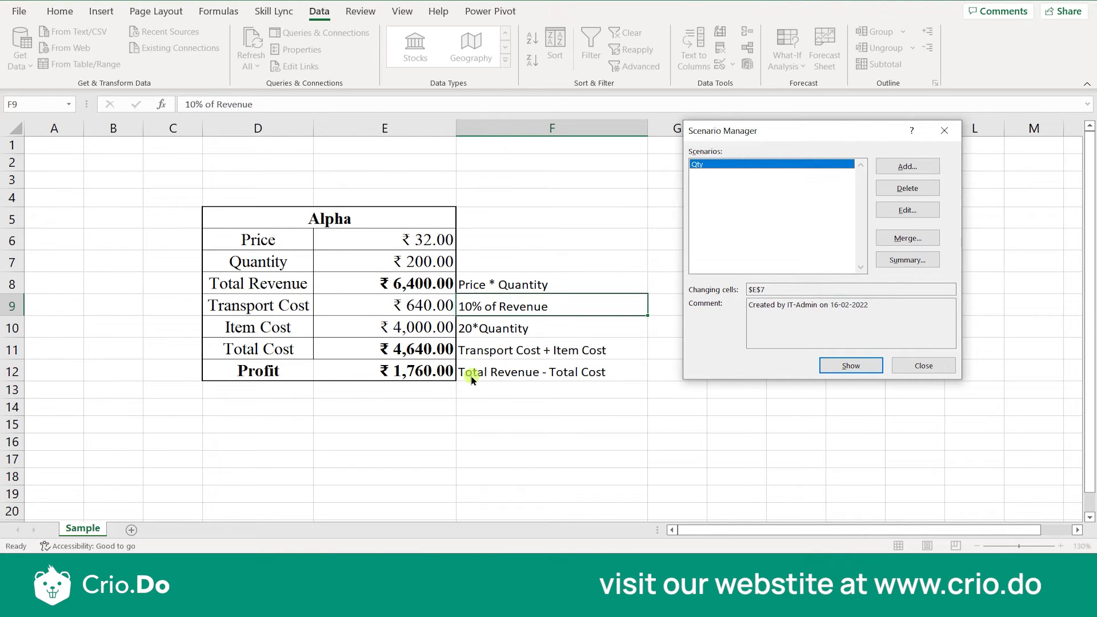
# Try to add another scenario named Qty with E7 as its changing cell
pyautogui.click(929, 168)
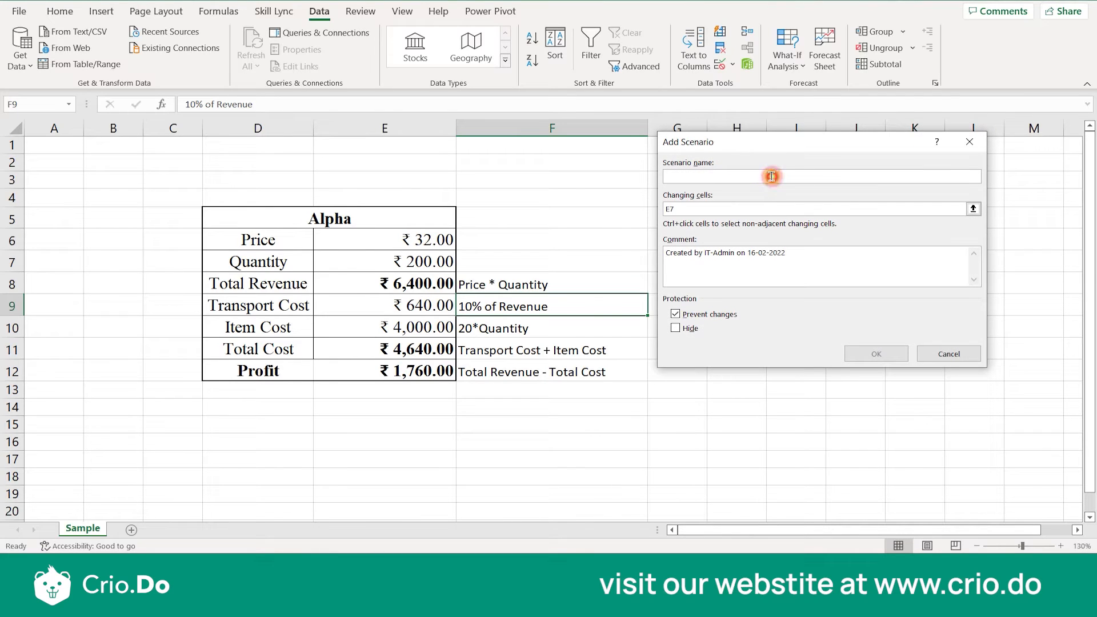
pyautogui.write('Qty')
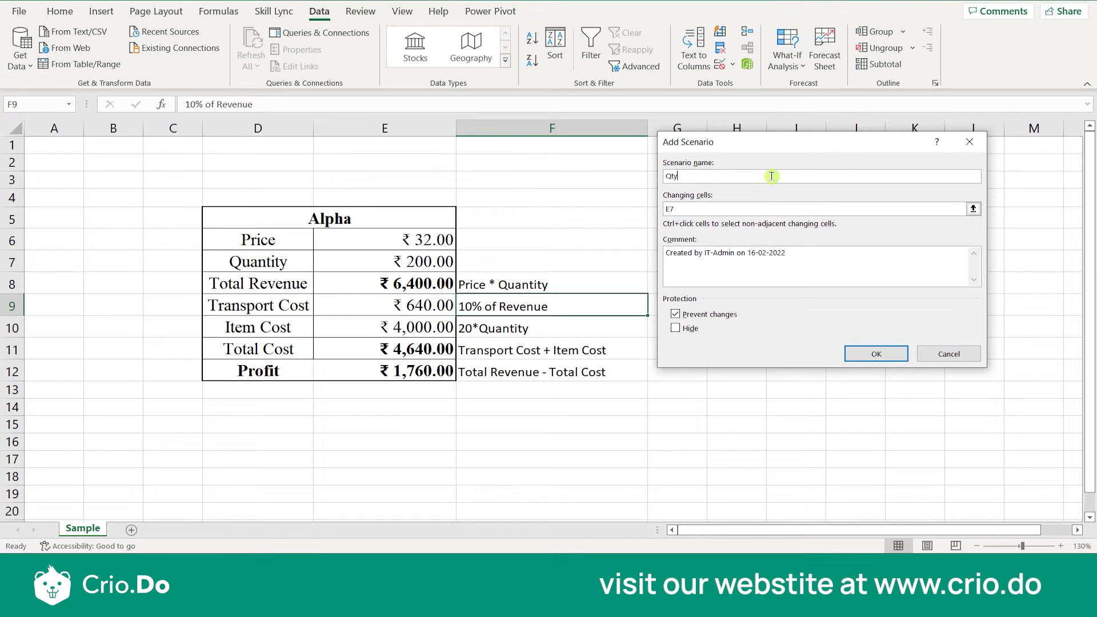
pyautogui.click(753, 208)
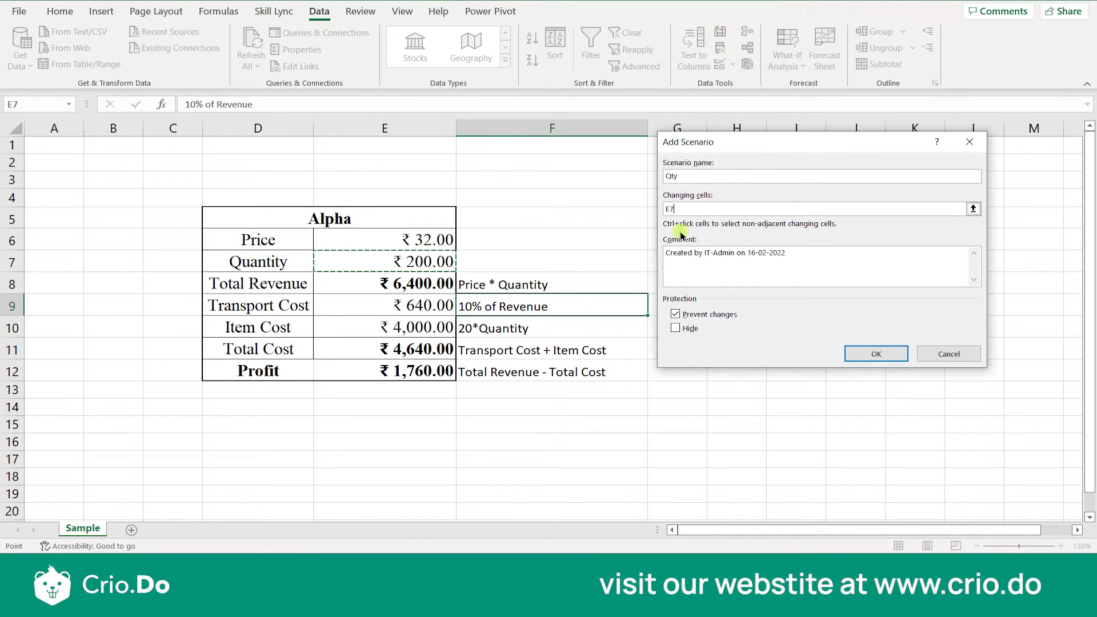
pyautogui.click(850, 353)
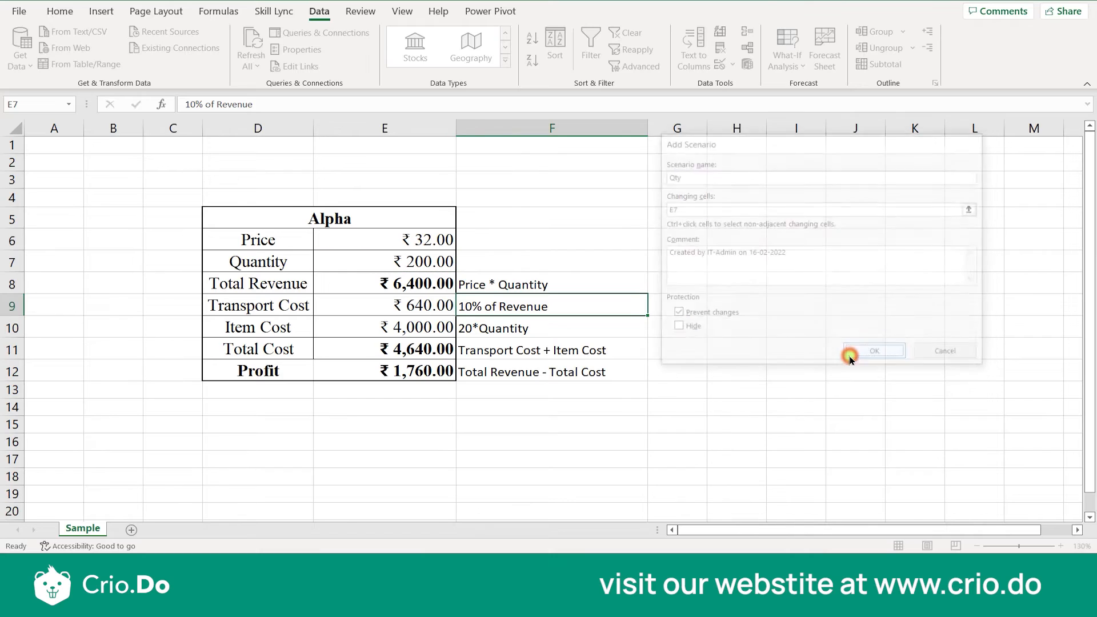
pyautogui.click(552, 312)
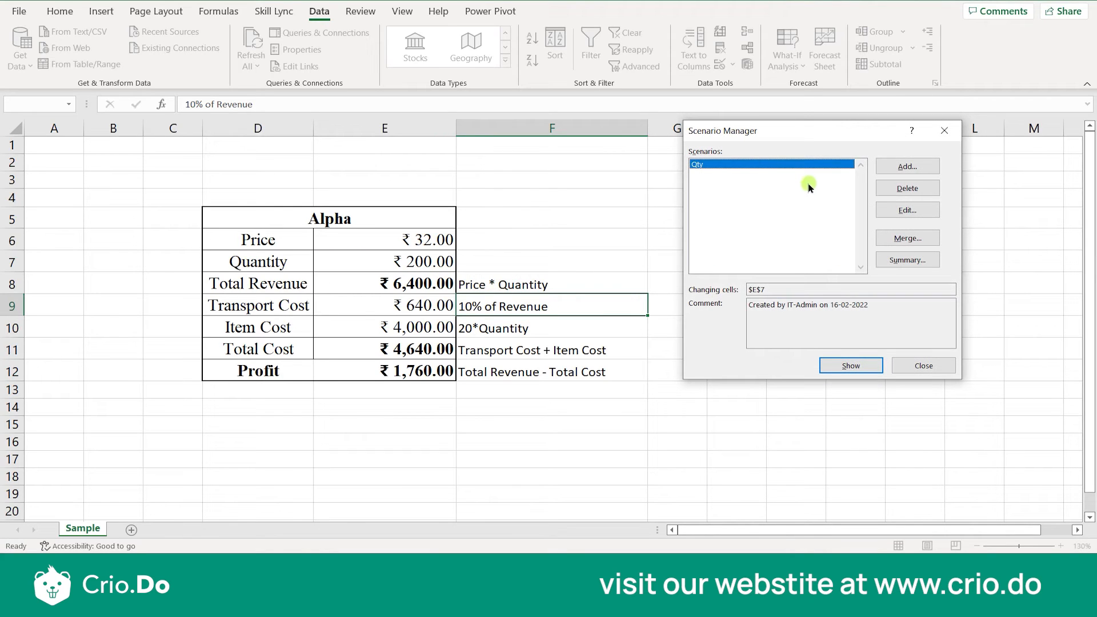
# Edit the Qty scenario so that cell E7 becomes 300, and show it in the table
pyautogui.click(874, 366)
pyautogui.click(849, 366)
pyautogui.click(906, 211)
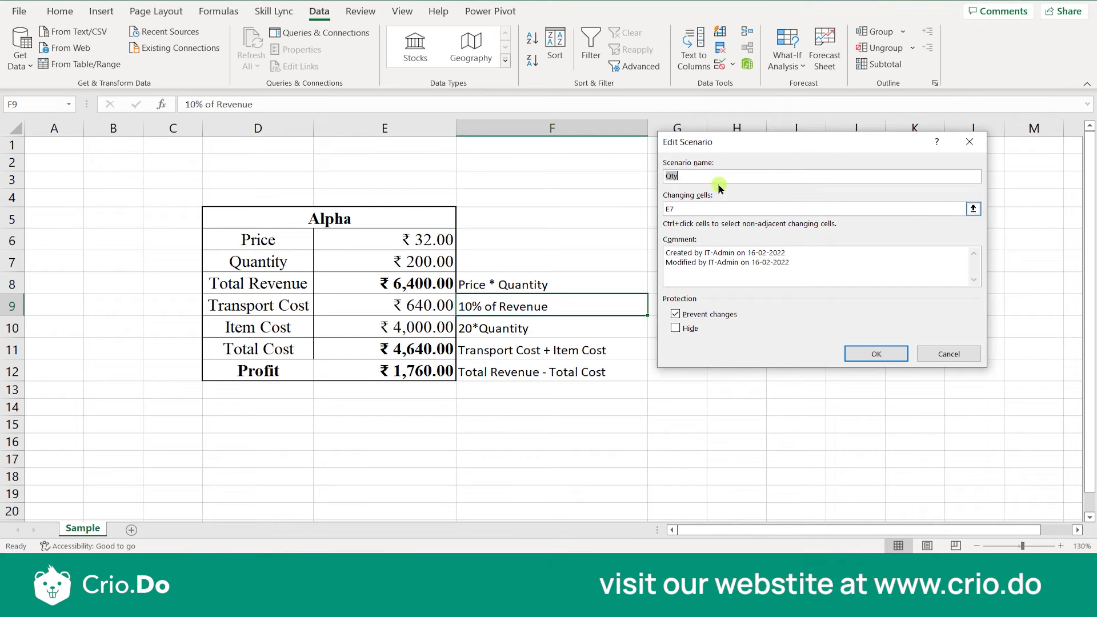
pyautogui.click(868, 354)
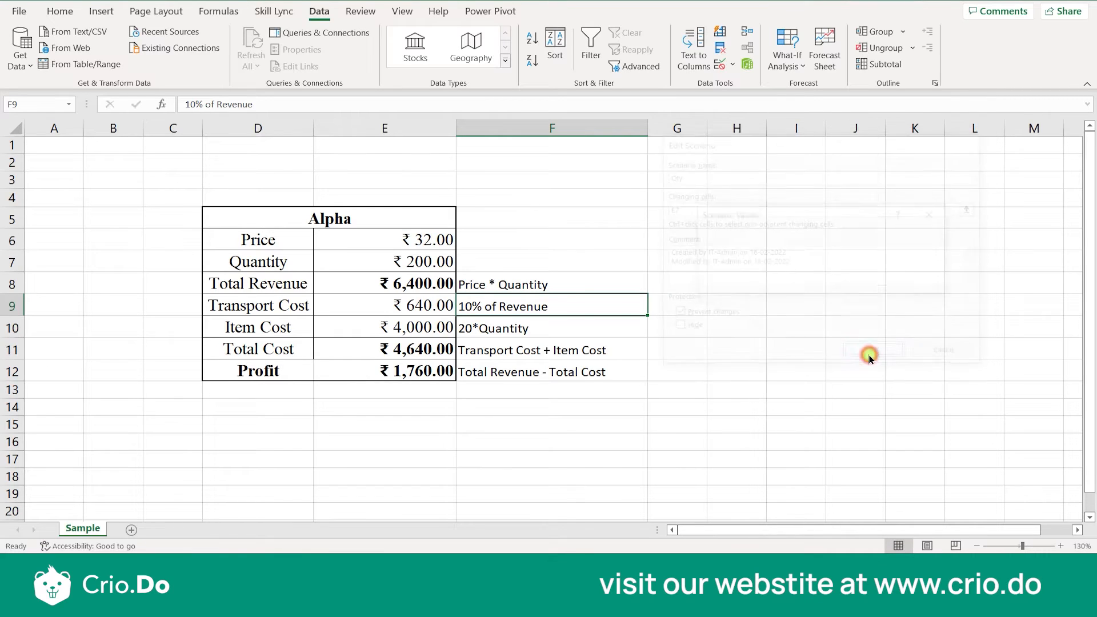
pyautogui.click(803, 243)
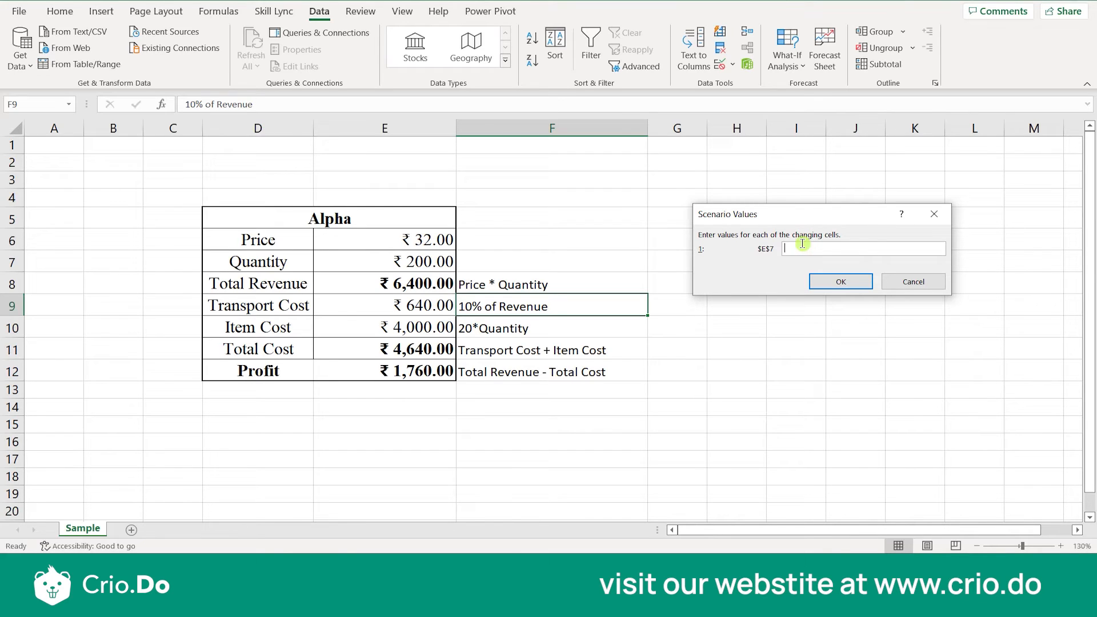
pyautogui.click(823, 281)
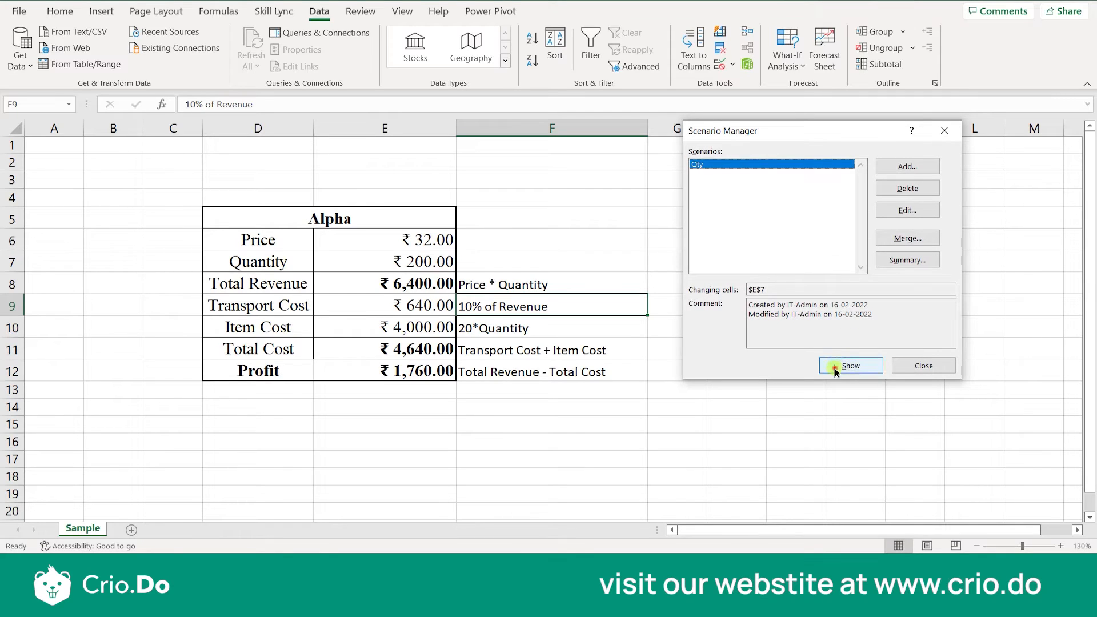
pyautogui.click(840, 361)
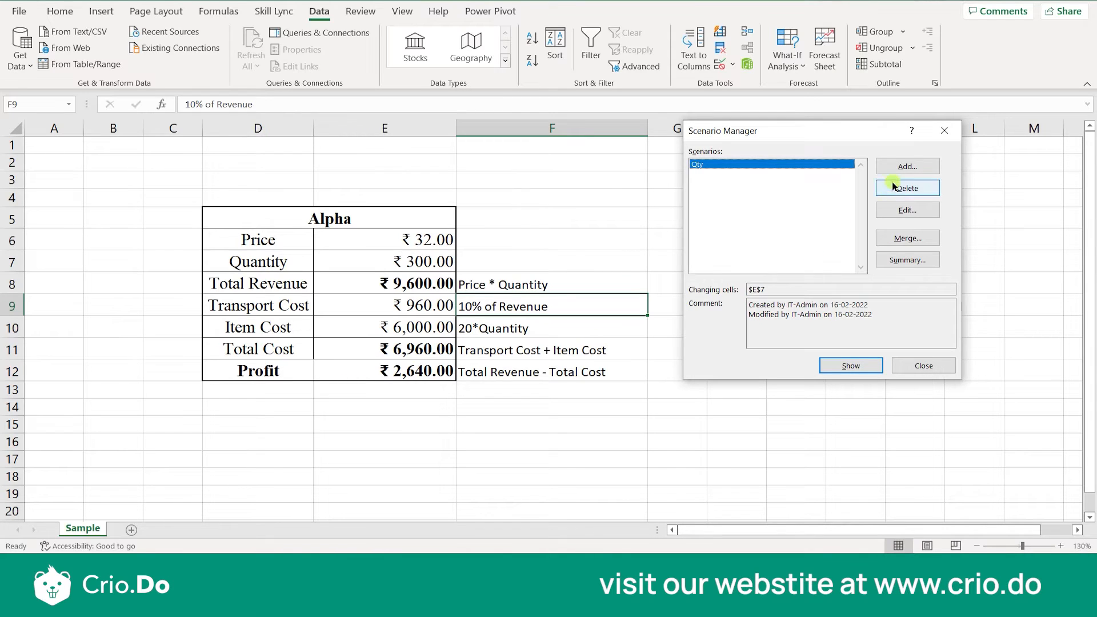
# Add a scenario named Qty1 that changes cell E7 to 400, and show it in the table
pyautogui.click(894, 167)
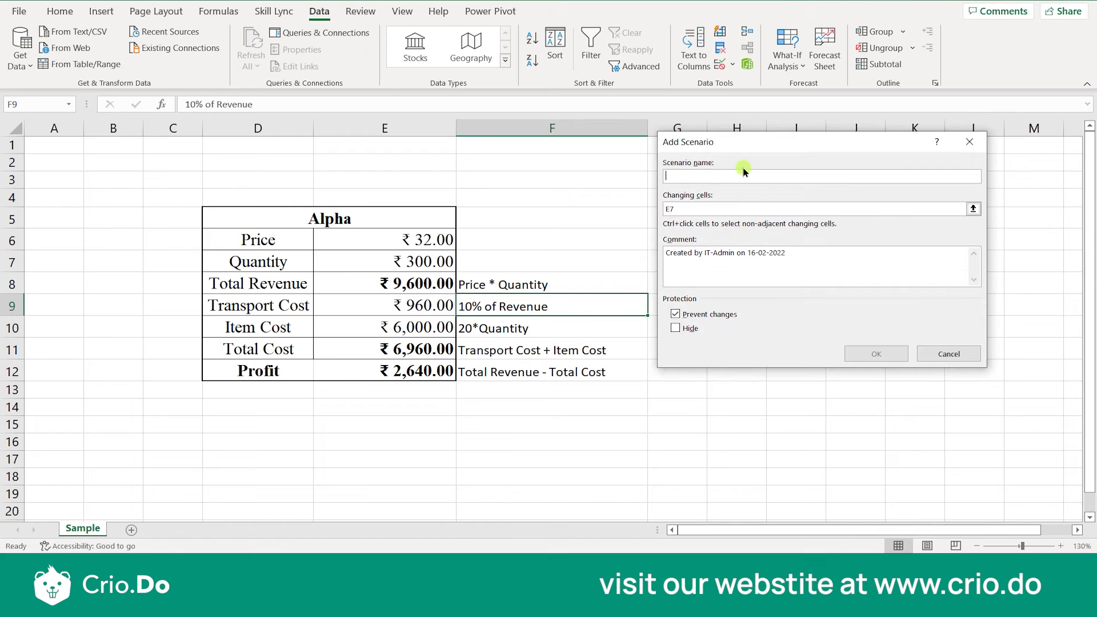
pyautogui.write('Qty1')
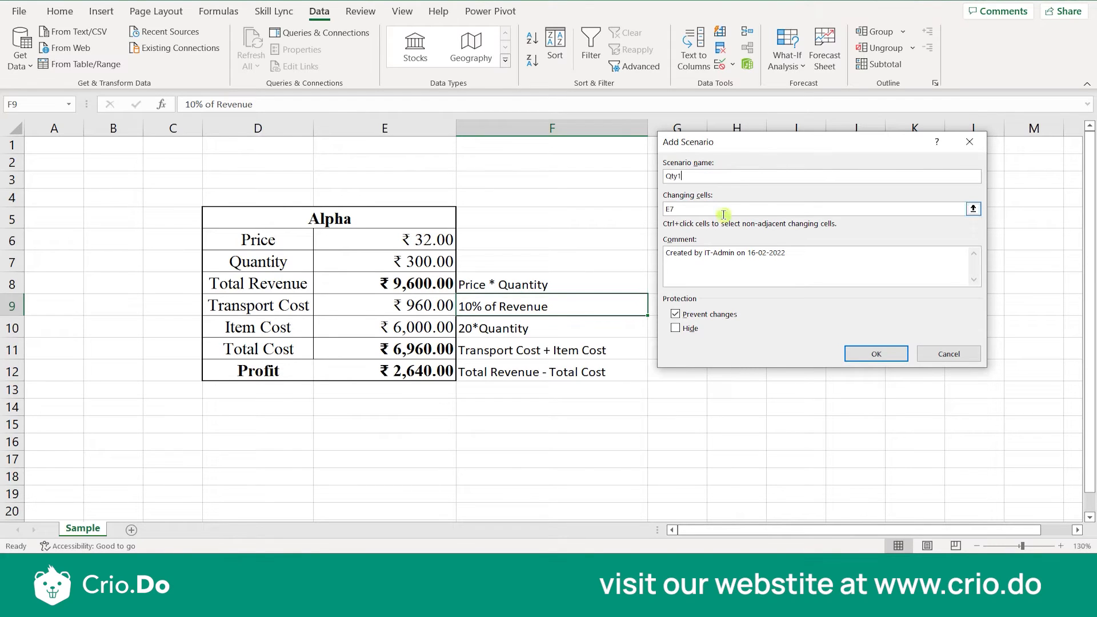
pyautogui.click(876, 353)
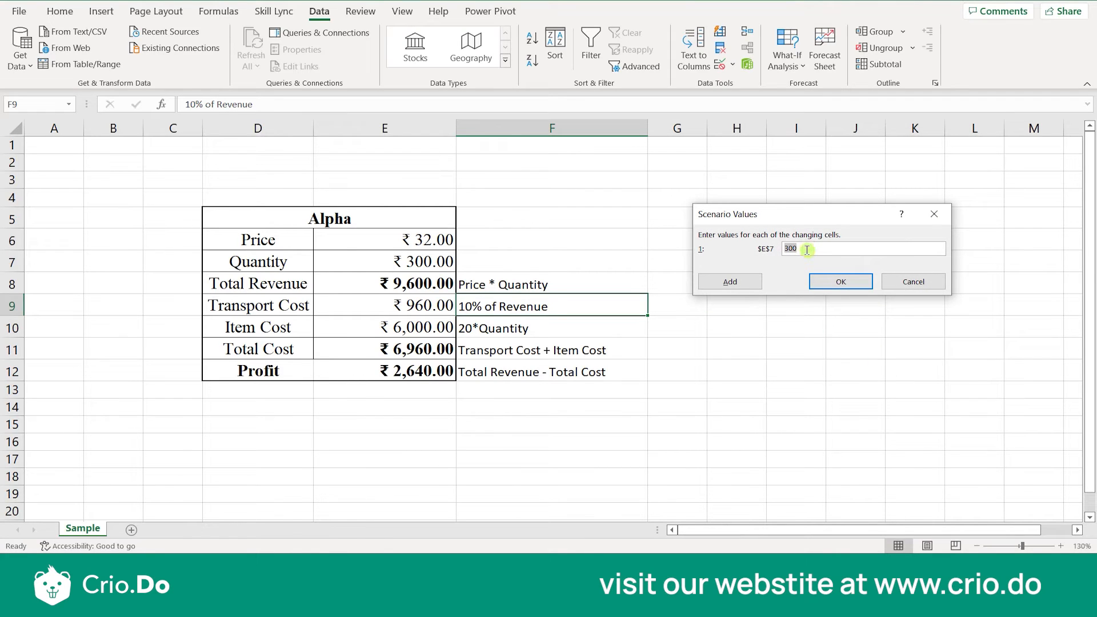
pyautogui.click(730, 282)
pyautogui.press('Escape')
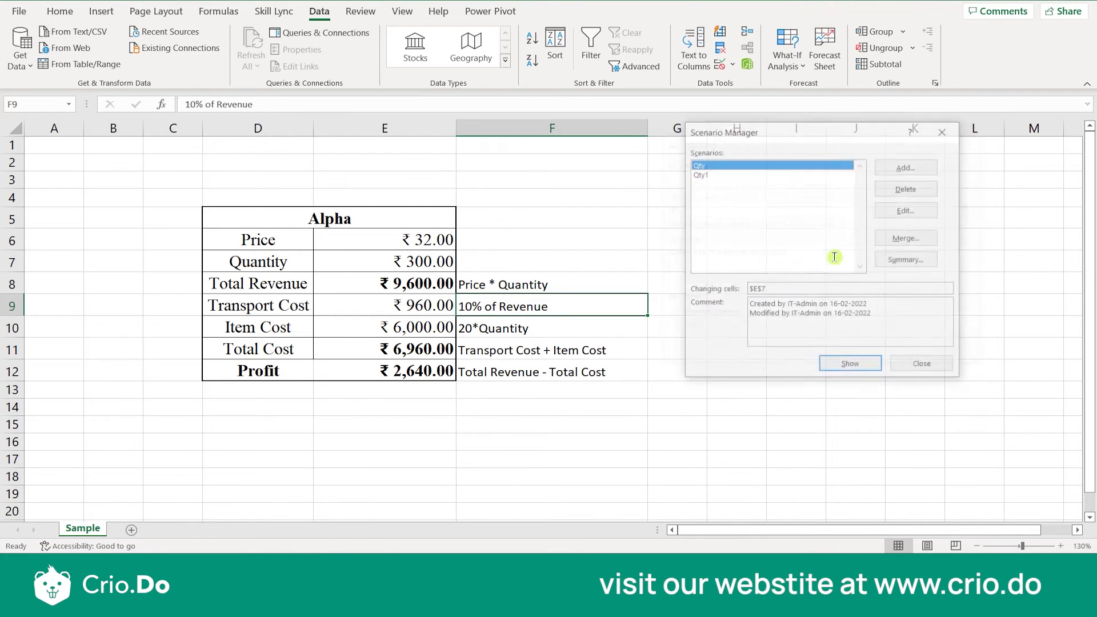
pyautogui.click(753, 173)
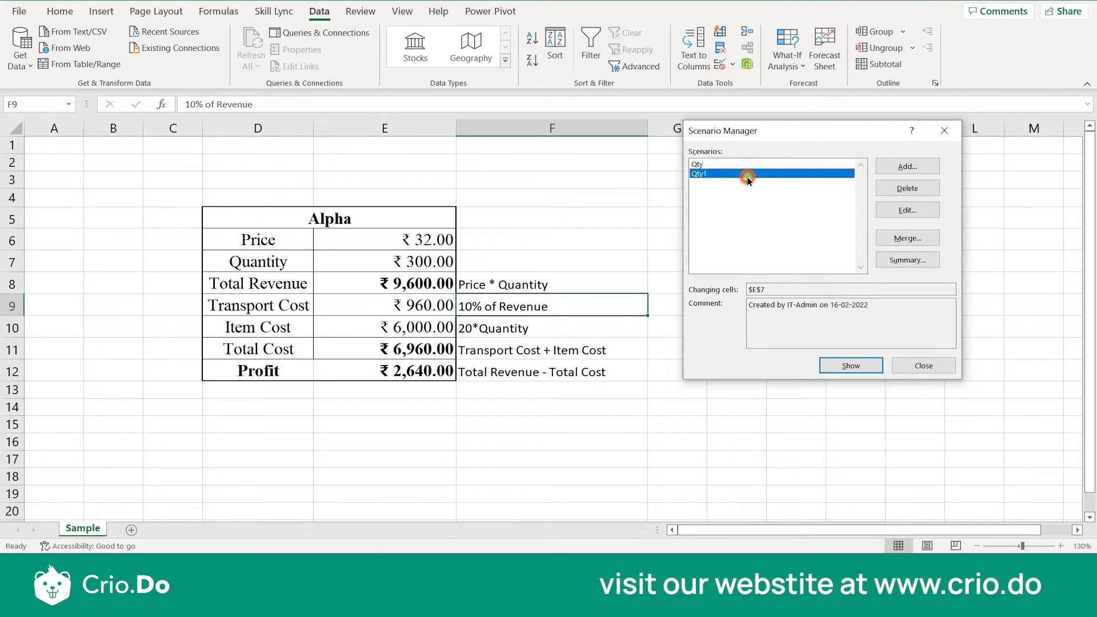
pyautogui.click(846, 366)
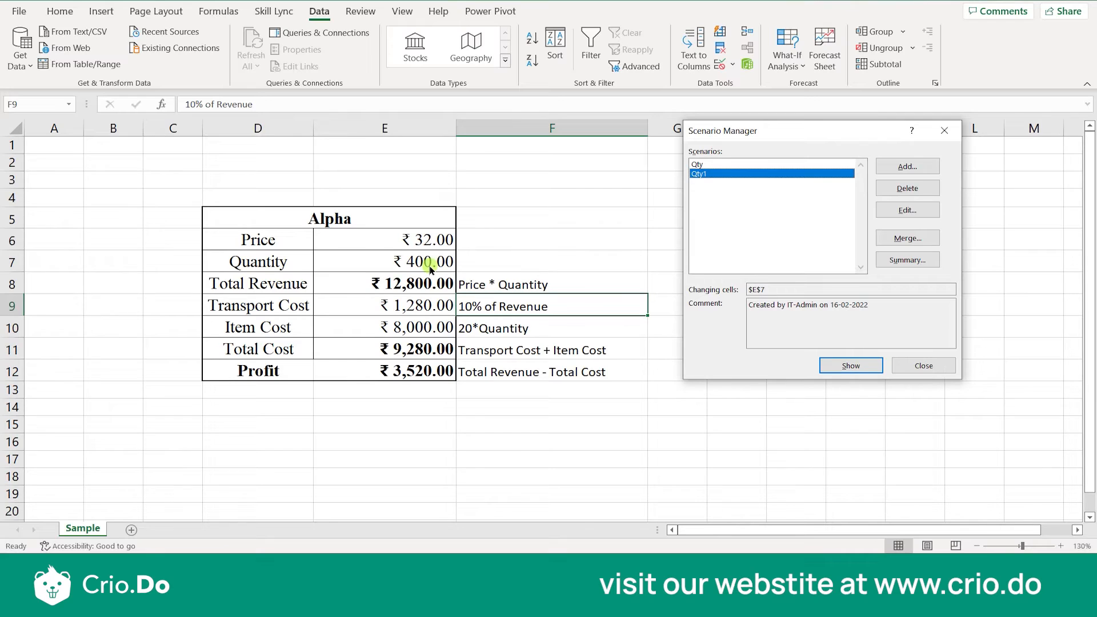
# Add a scenario named Price with E6 as its changing cell, and show the Qty scenario in the table
pyautogui.click(906, 167)
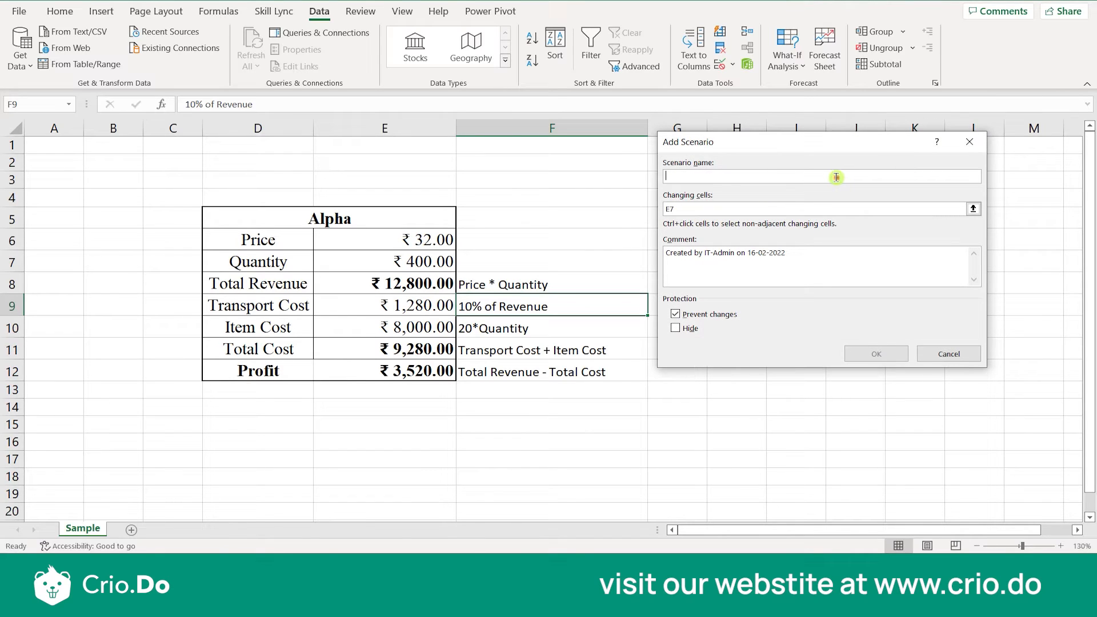
pyautogui.write('Price')
pyautogui.click(729, 207)
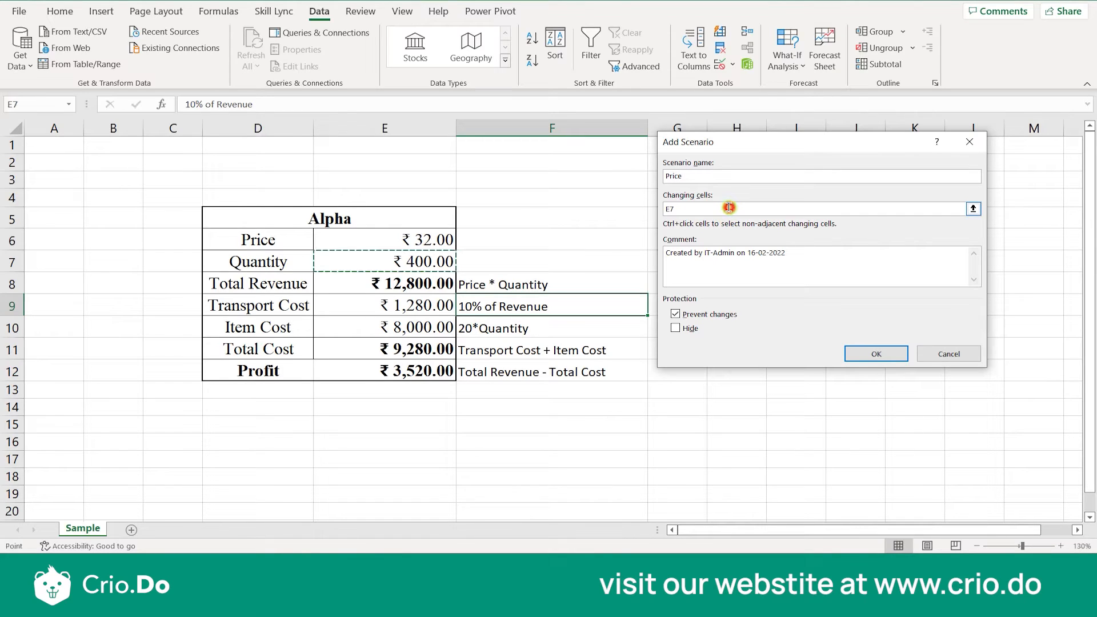
pyautogui.click(399, 243)
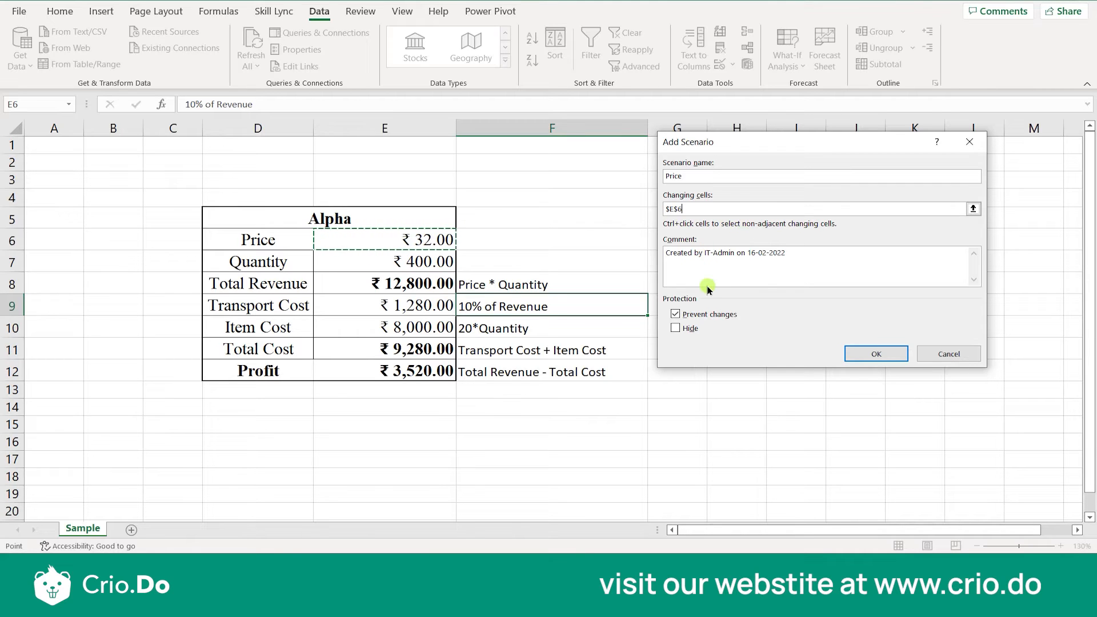
pyautogui.click(866, 358)
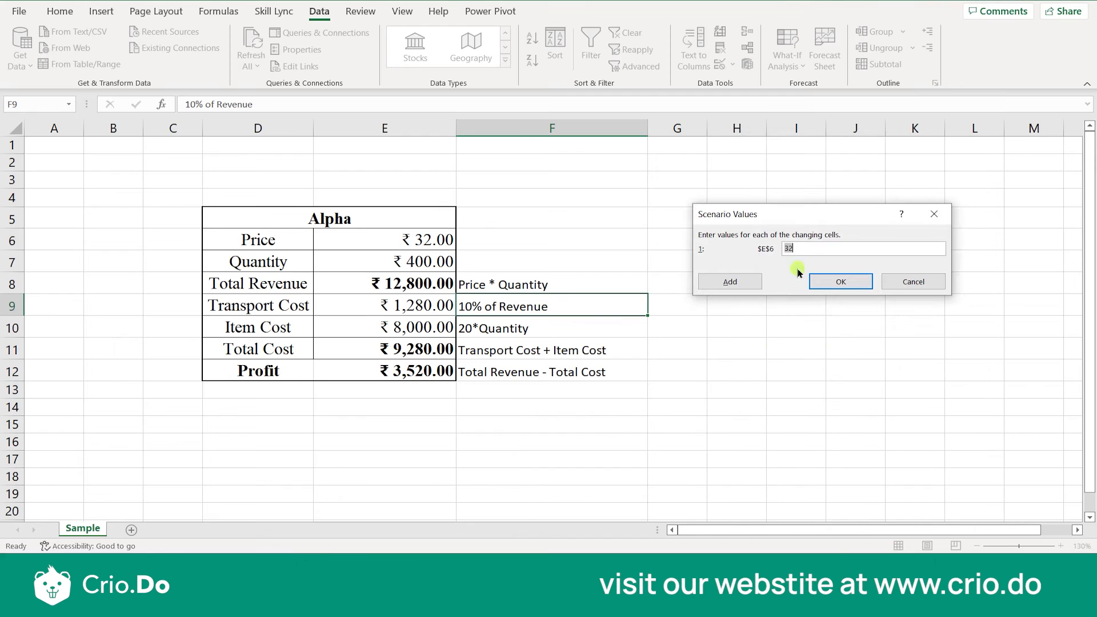
pyautogui.click(804, 252)
pyautogui.click(839, 282)
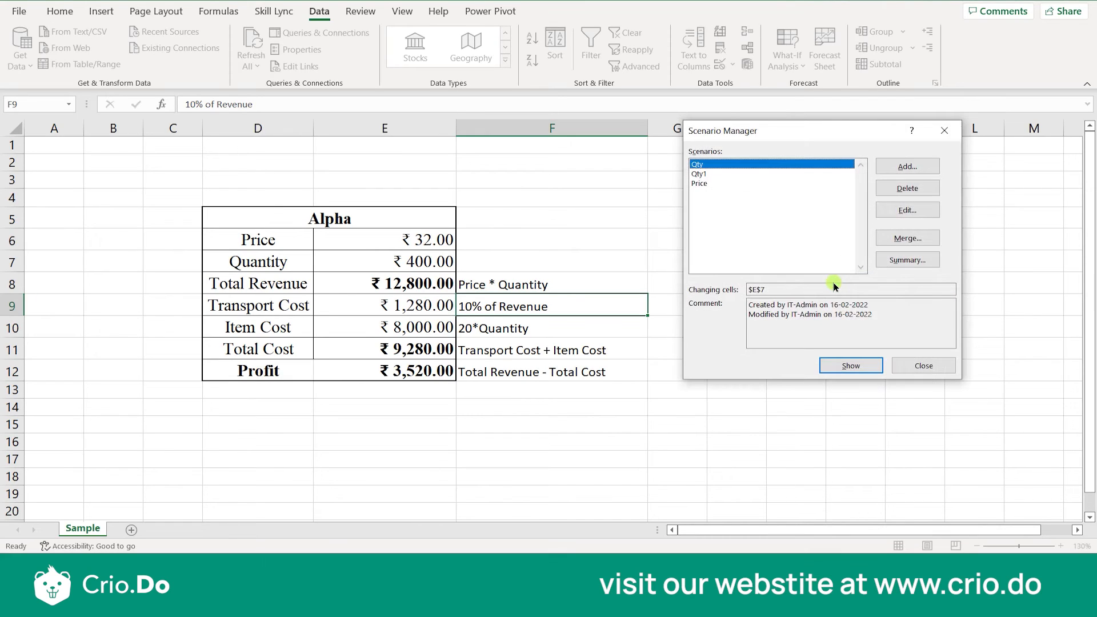
pyautogui.click(834, 366)
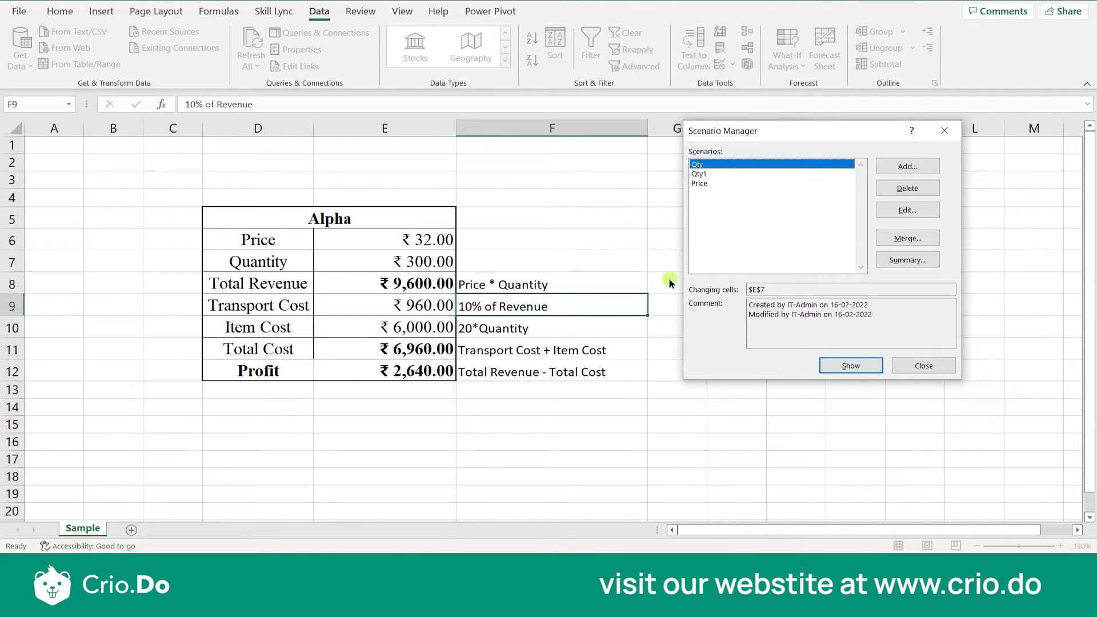
# Undo the last shown scenario and set the quantity in cell E7 of the Alpha table to 100
pyautogui.click(916, 372)
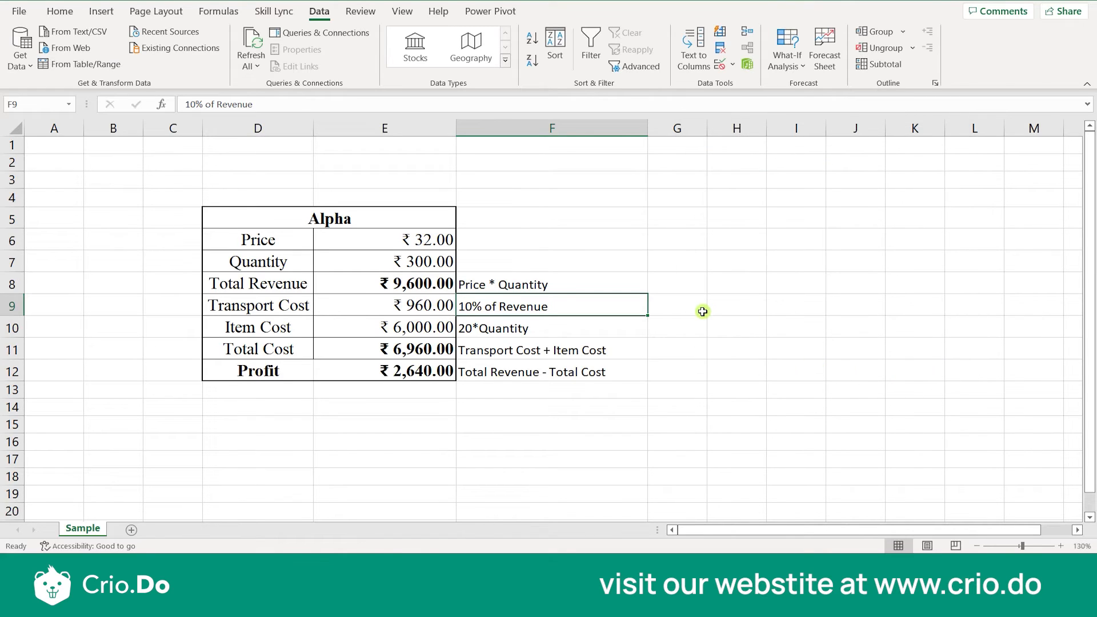
pyautogui.hotkey('ctrl', 'z')
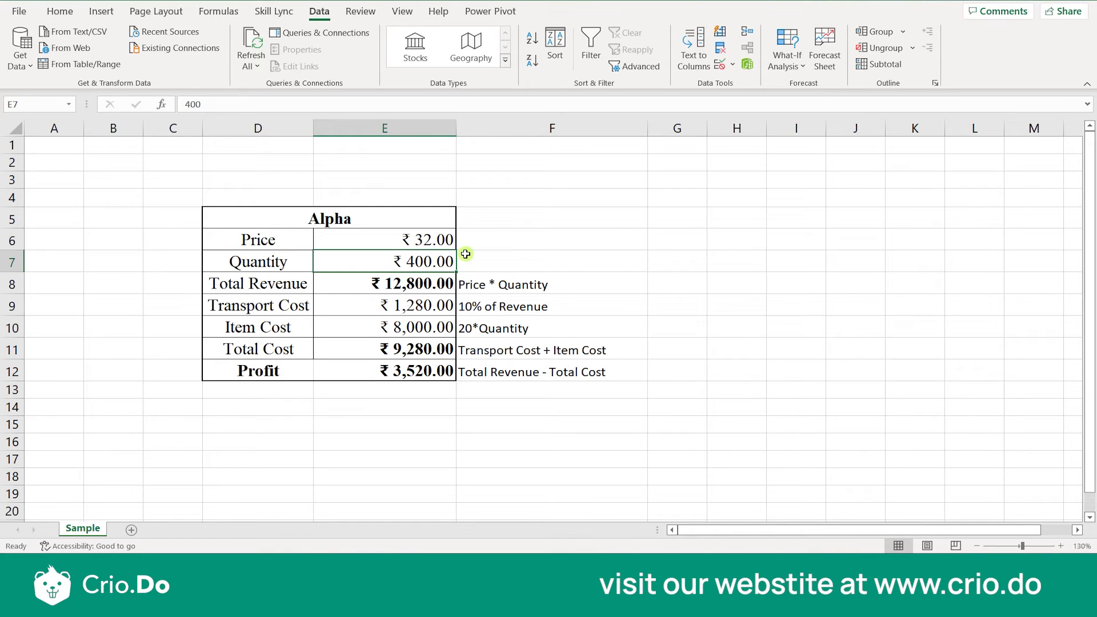
pyautogui.write('10')
pyautogui.press('Return')
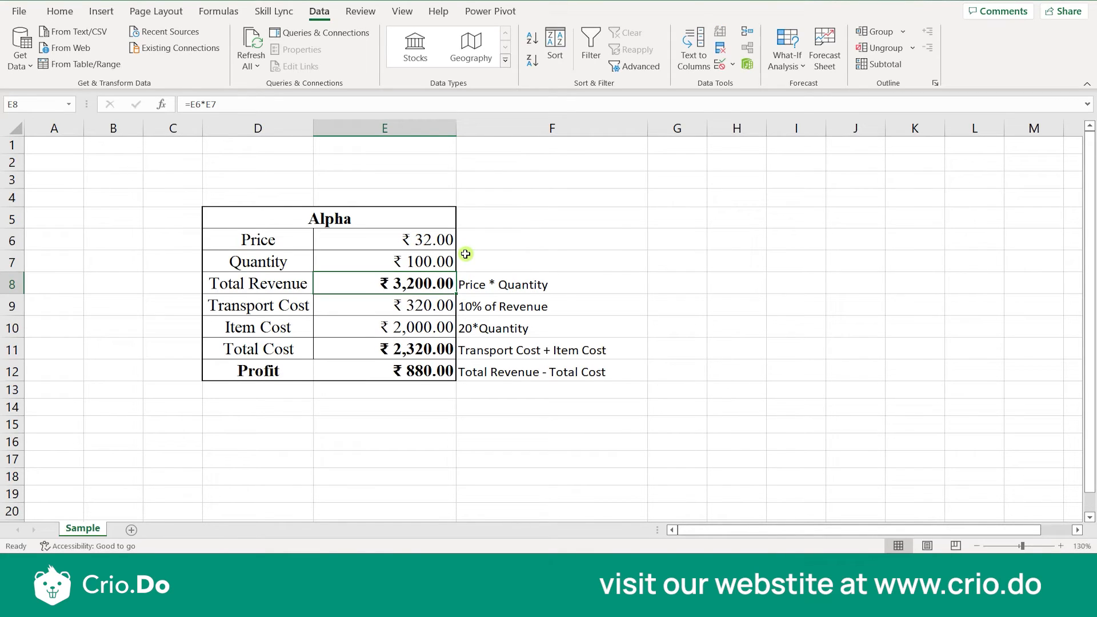
# Delete the Qty1, Qty and Price scenarios from the Scenario Manager, with cell E7 selected in the sheet
pyautogui.click(644, 323)
pyautogui.click(343, 262)
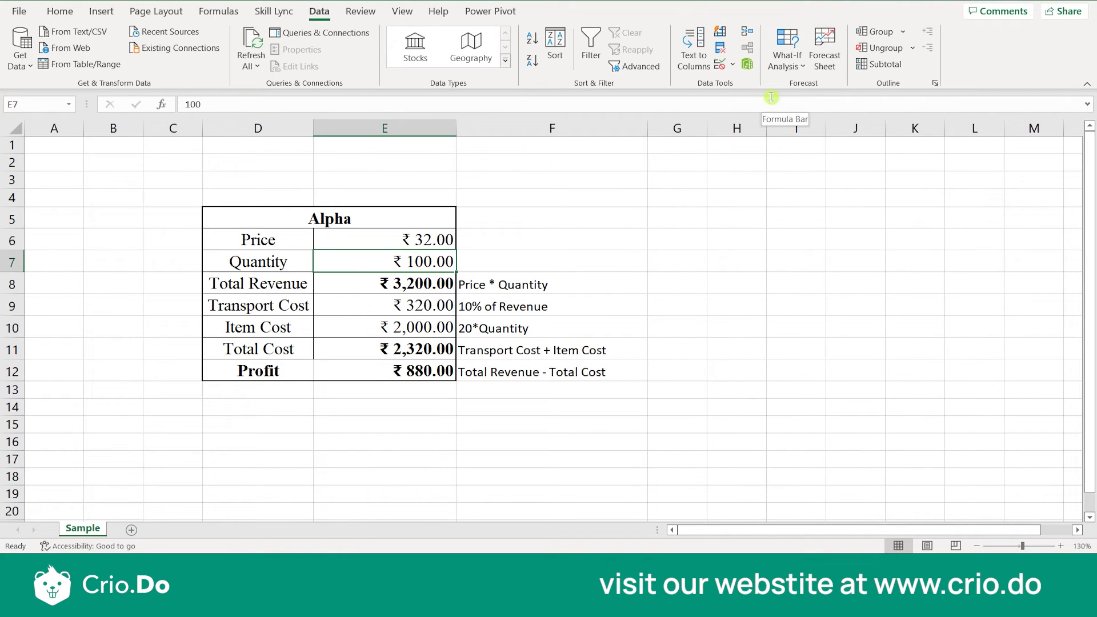
pyautogui.click(787, 58)
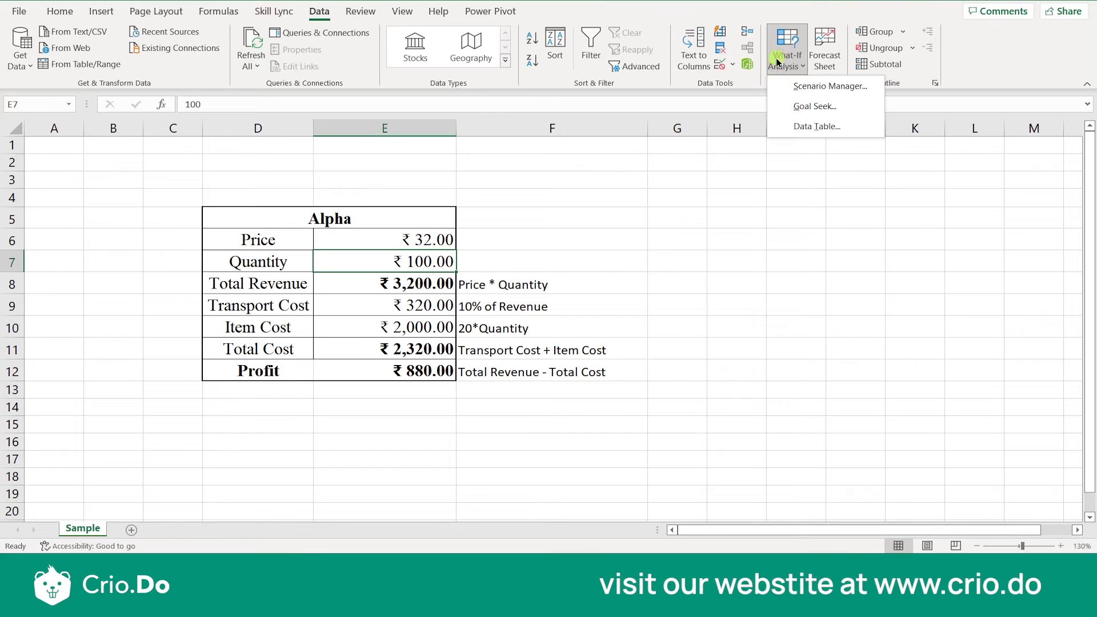
pyautogui.click(790, 86)
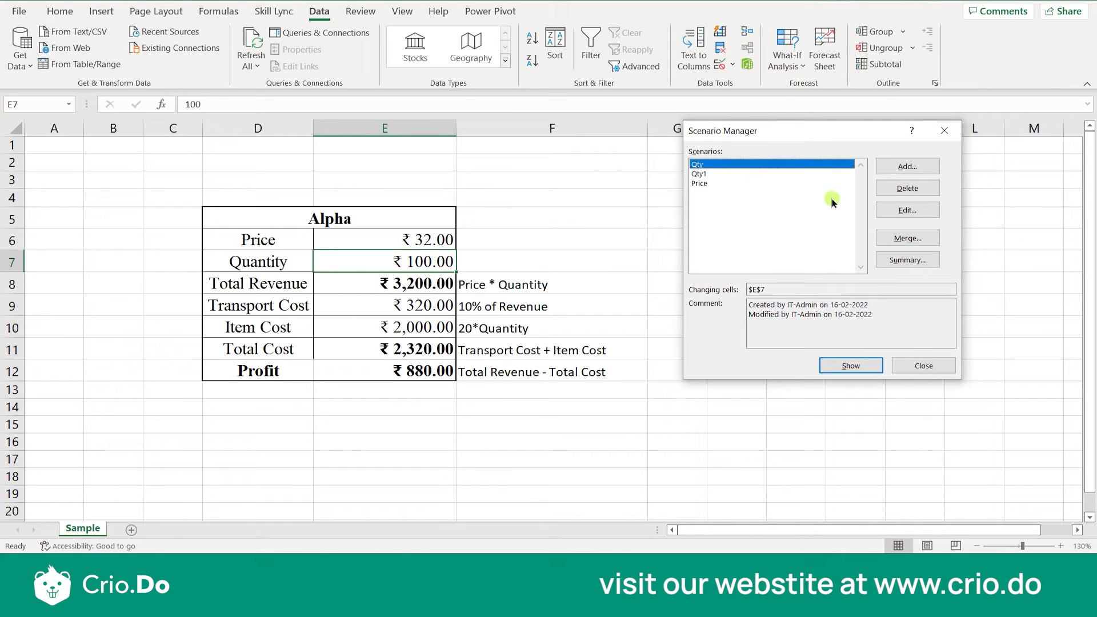
pyautogui.click(718, 174)
pyautogui.click(907, 188)
pyautogui.click(708, 165)
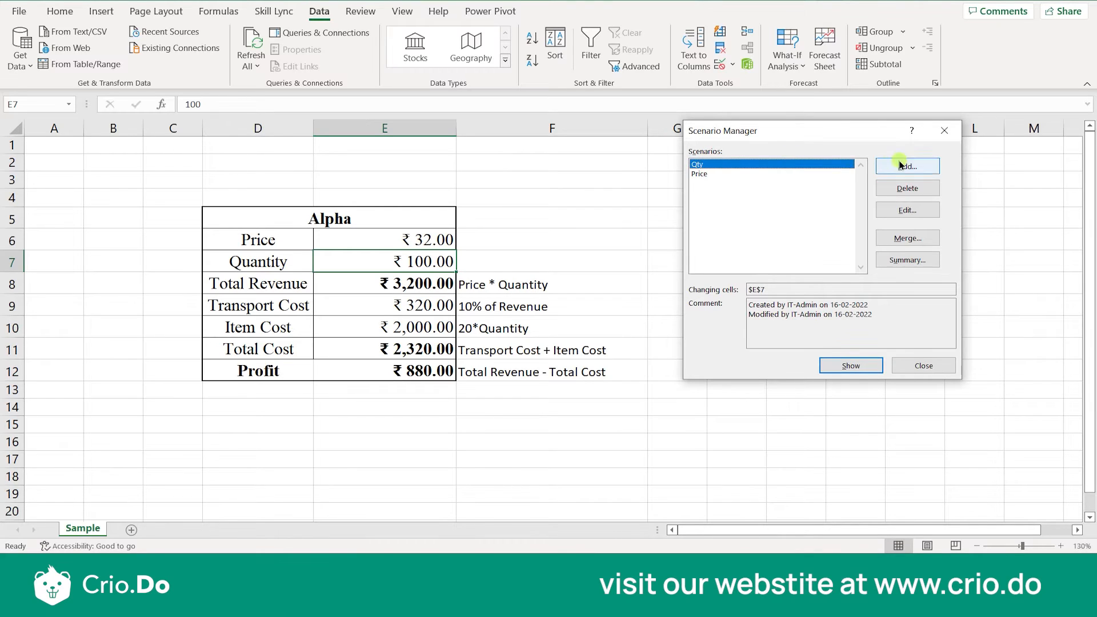
pyautogui.click(907, 188)
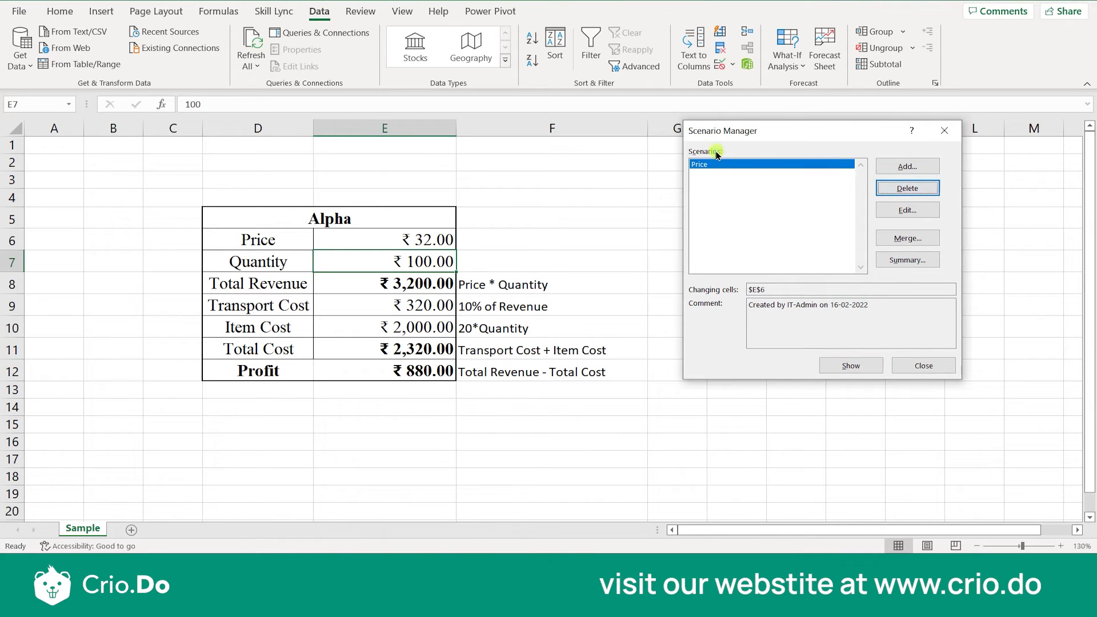
pyautogui.click(907, 188)
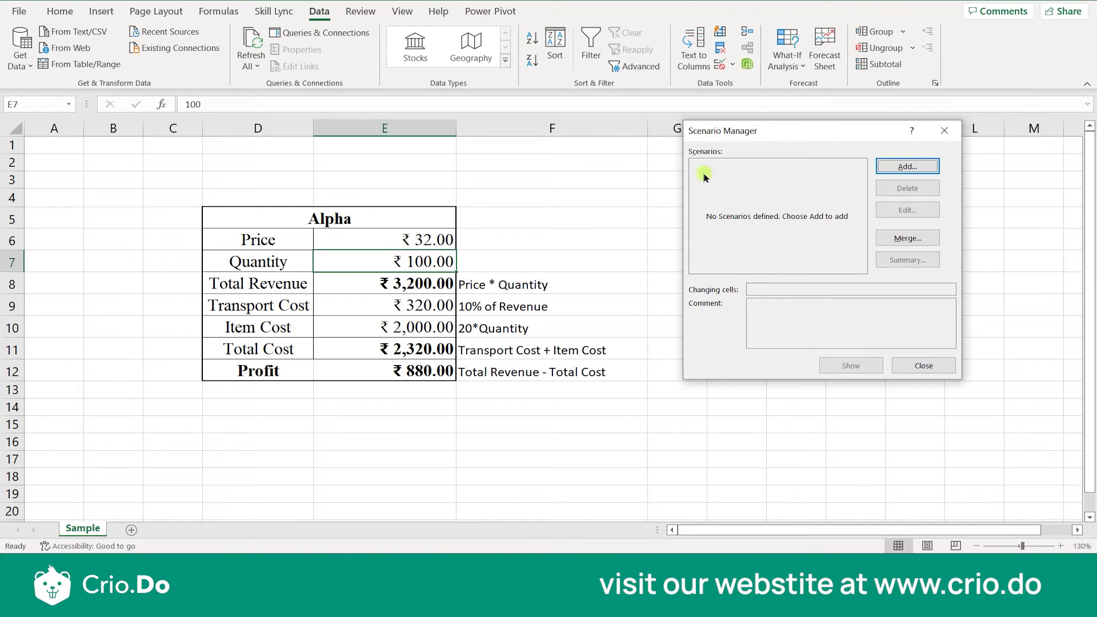
# Try adding a scenario named Qty that changes cell E7 to 200, and delete it again
pyautogui.click(914, 170)
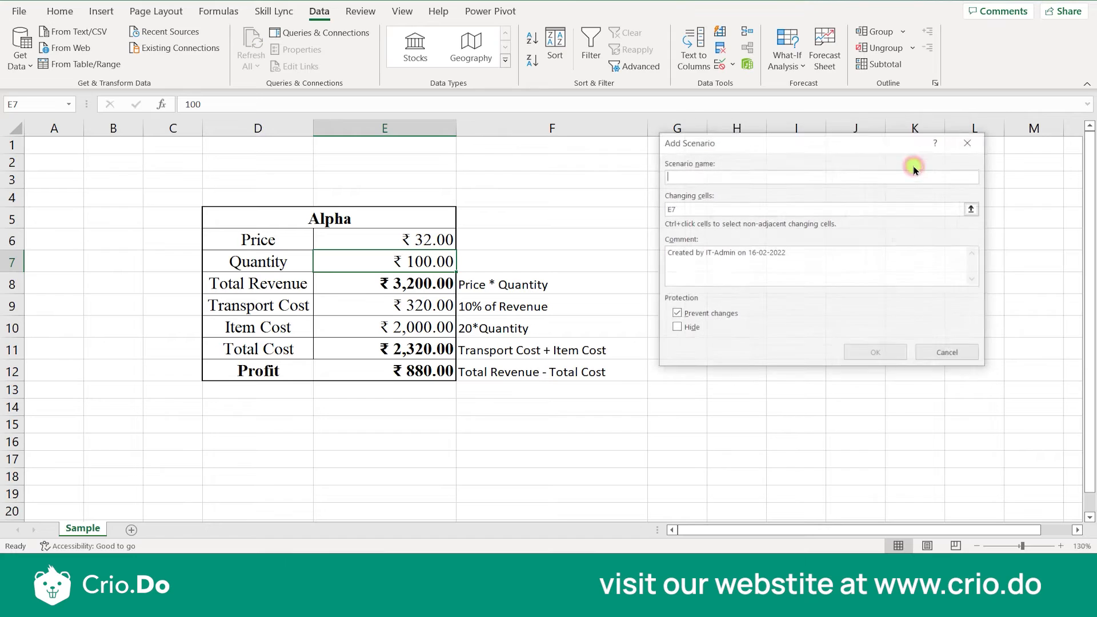
pyautogui.click(762, 172)
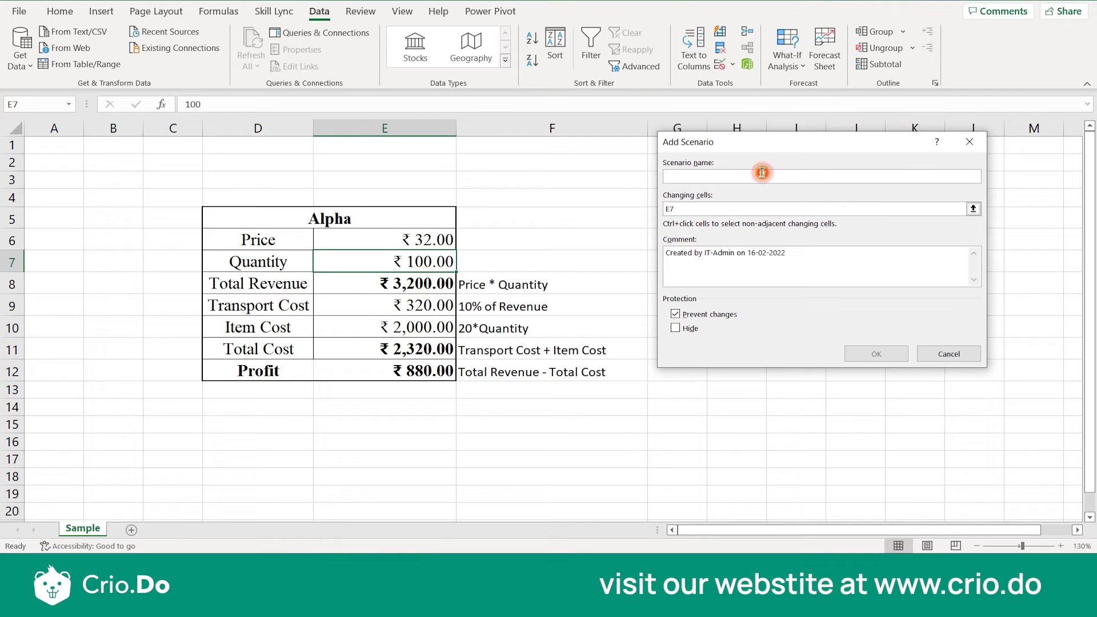
pyautogui.write('Qty')
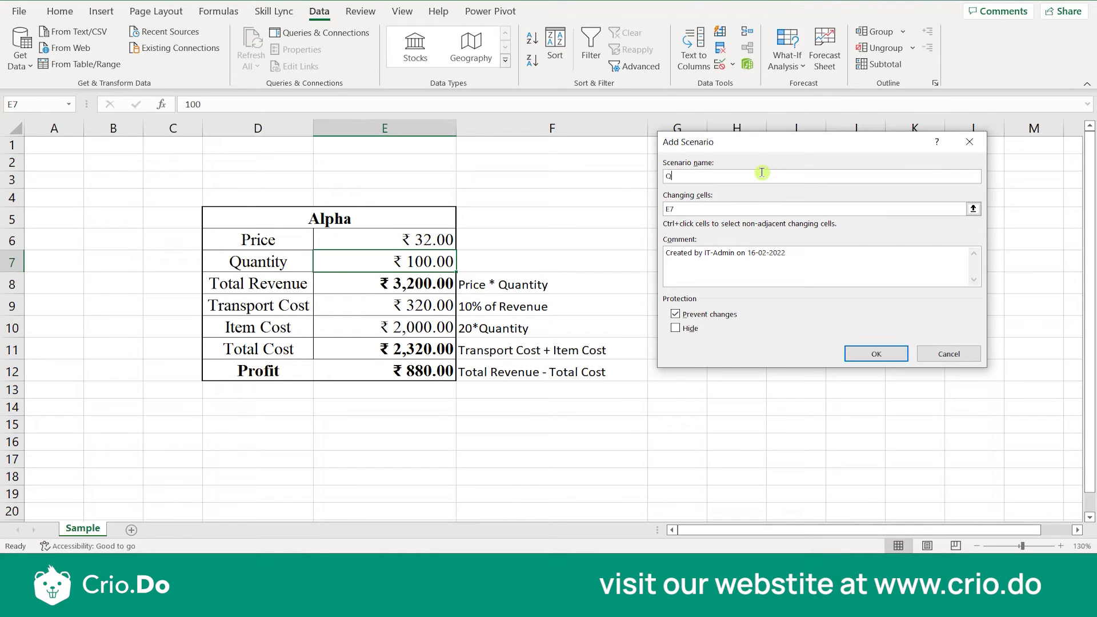
pyautogui.click(719, 206)
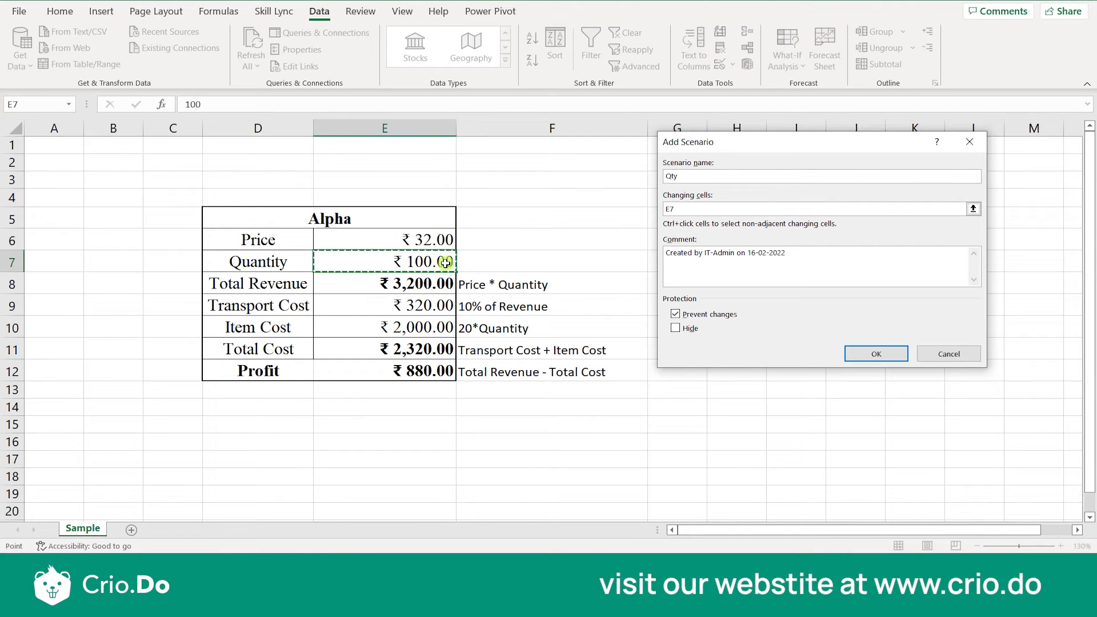
pyautogui.click(714, 267)
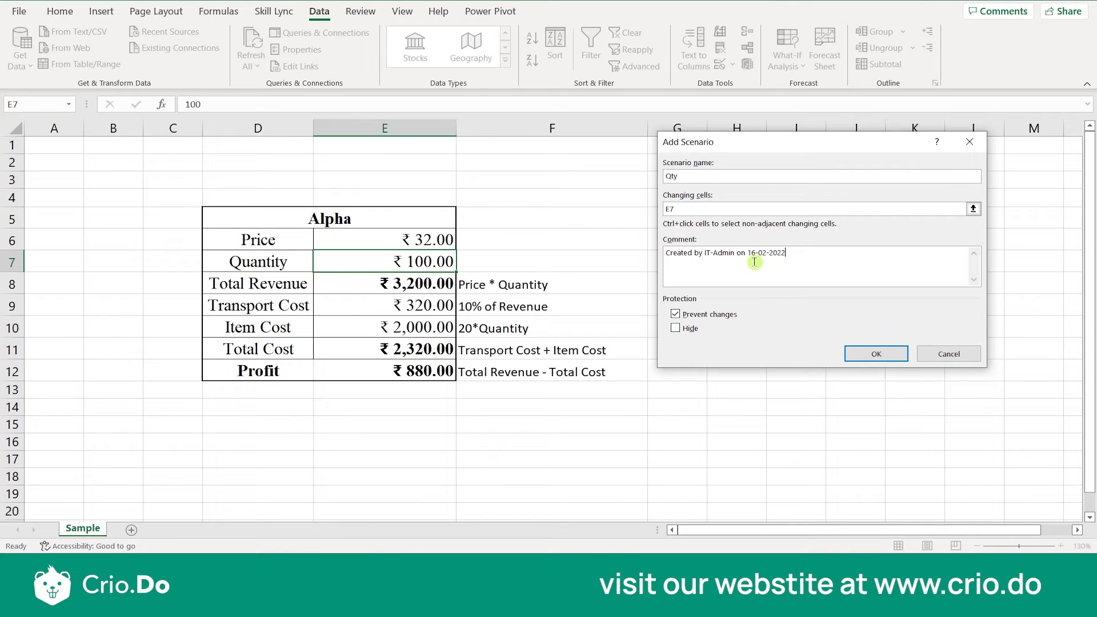
pyautogui.click(852, 353)
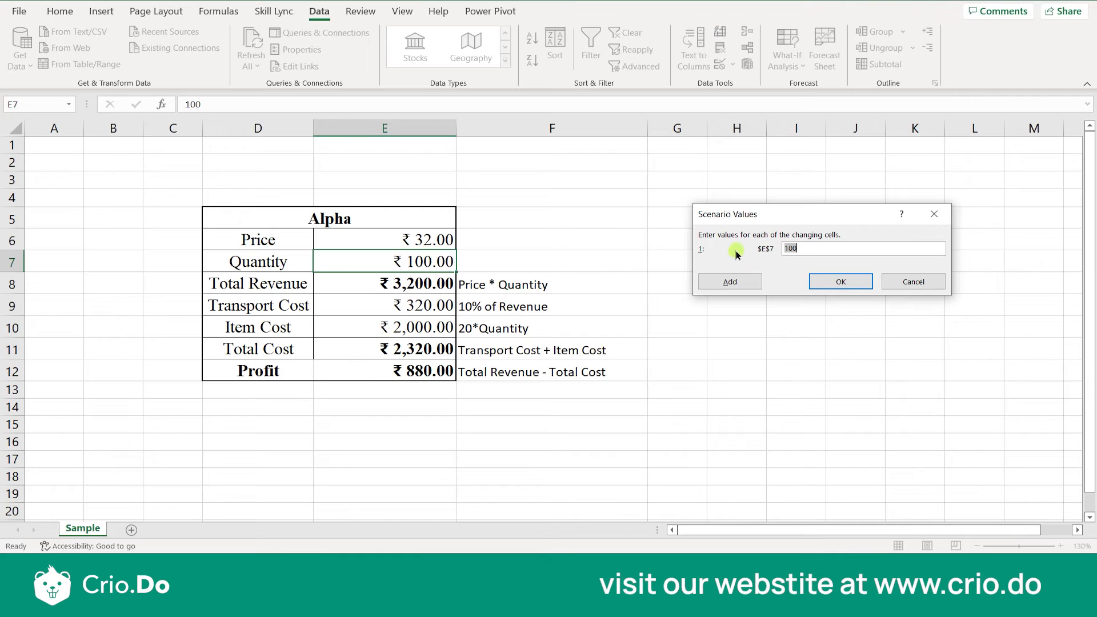
pyautogui.click(817, 250)
pyautogui.write('200')
pyautogui.click(730, 282)
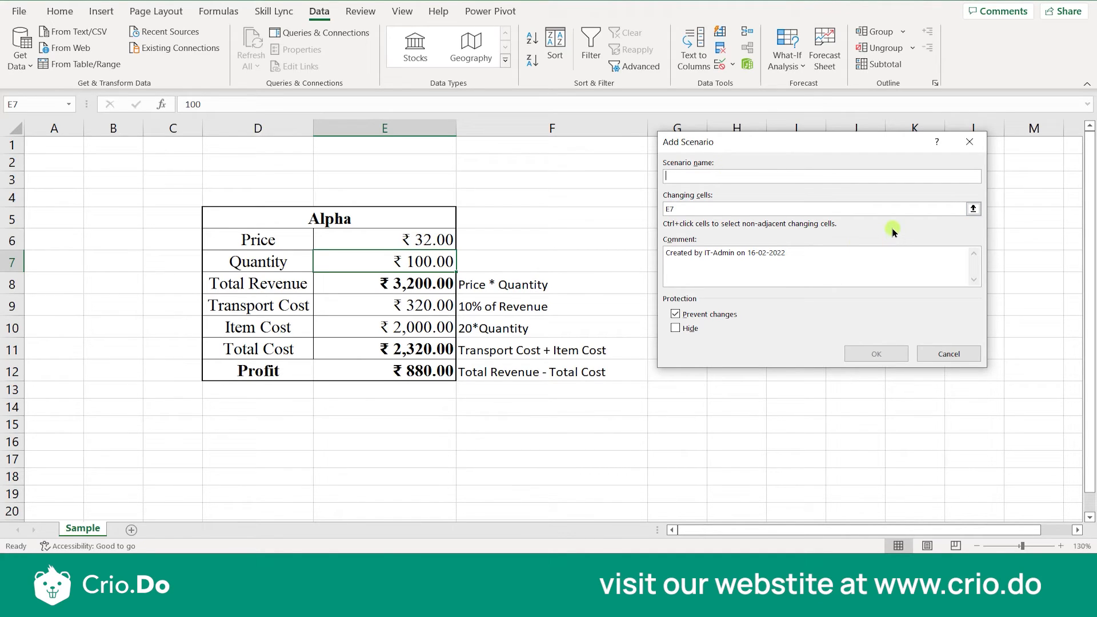
pyautogui.click(953, 354)
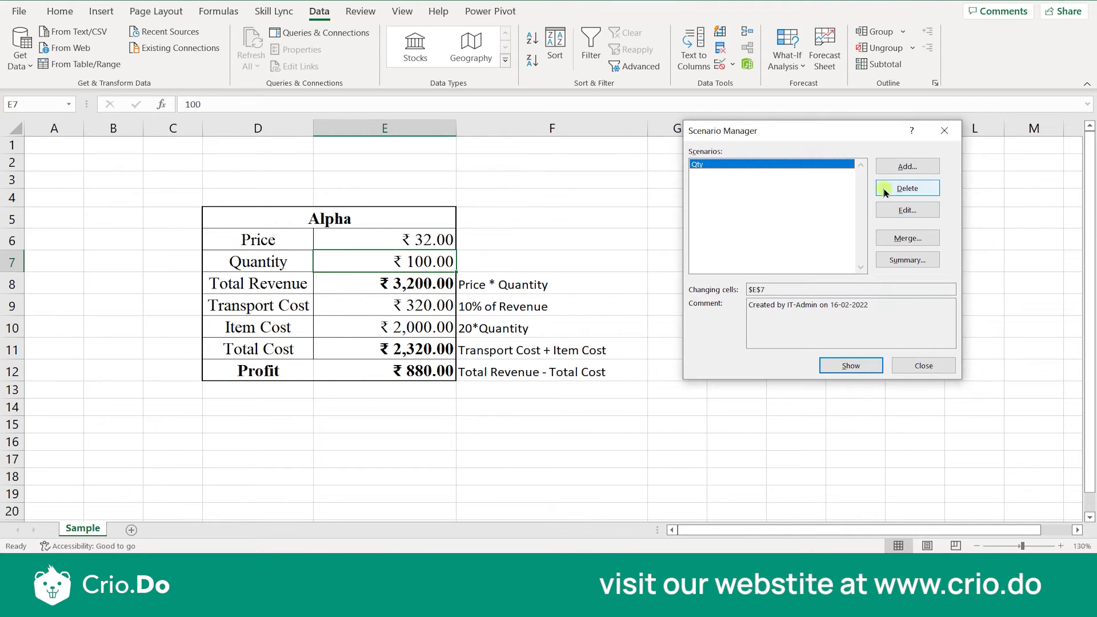
pyautogui.click(889, 190)
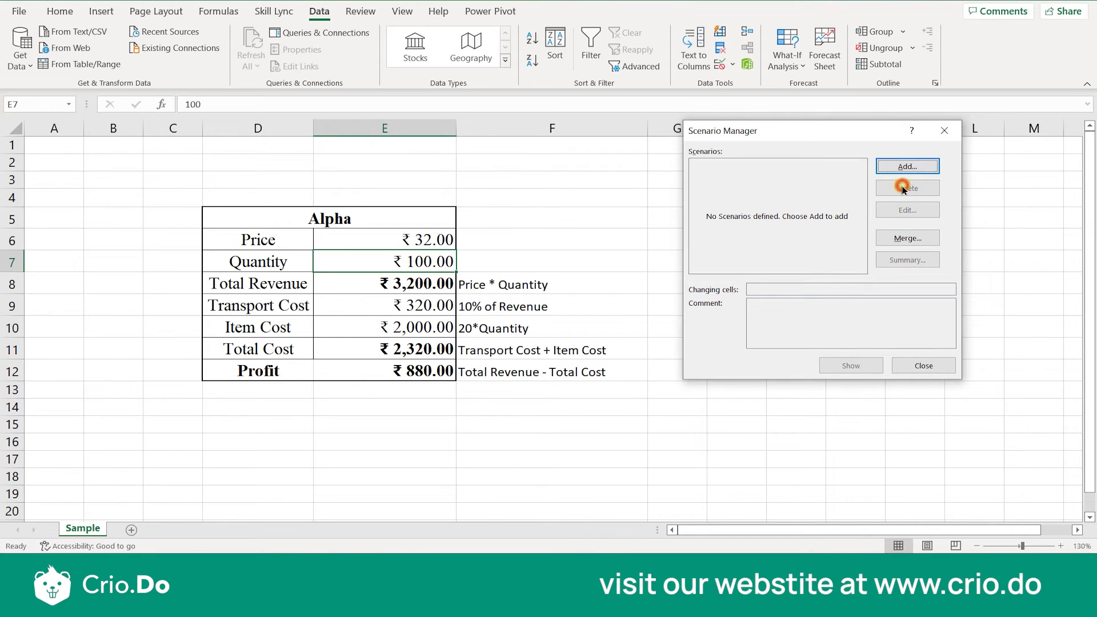
# Define a new scenario named Qty with the price and quantity cells E6:E7 as its changing cells
pyautogui.click(929, 171)
pyautogui.click(745, 175)
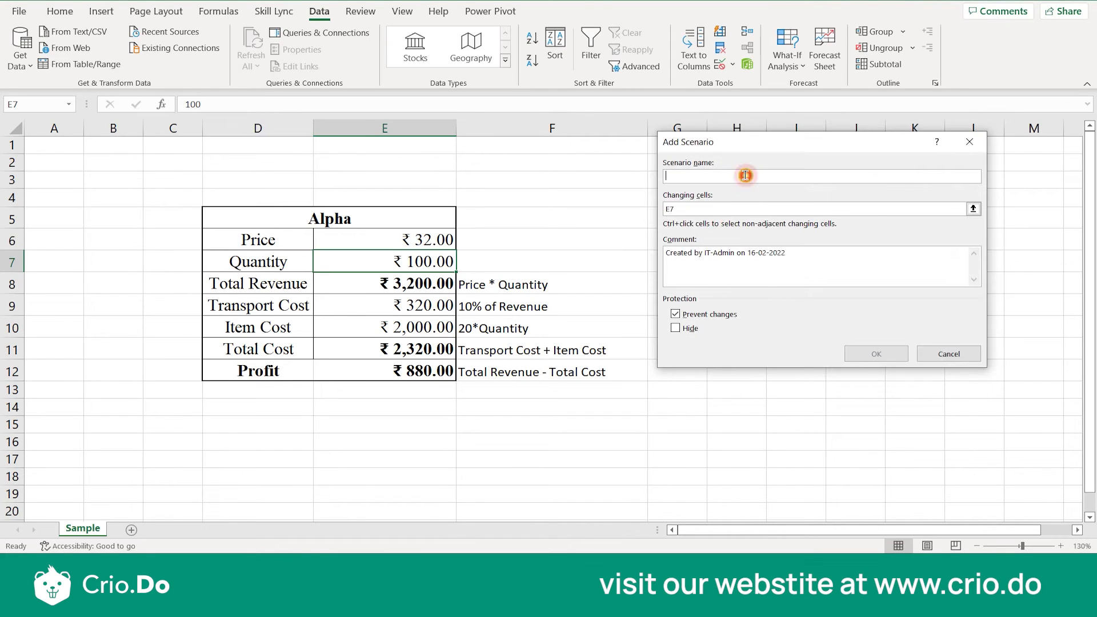
pyautogui.write('Qty')
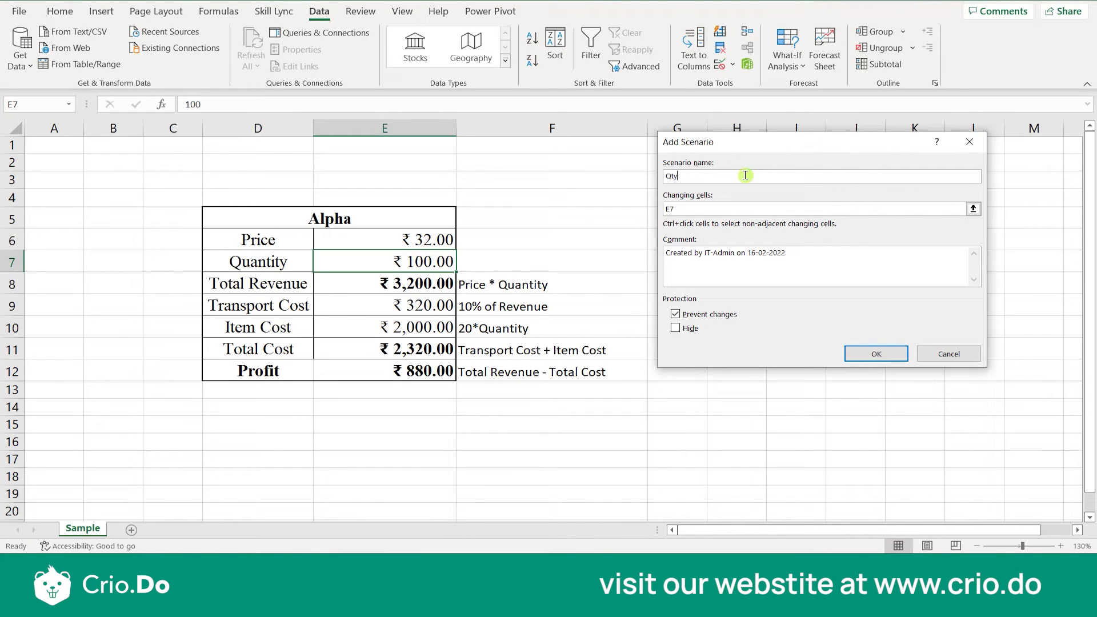
pyautogui.click(714, 210)
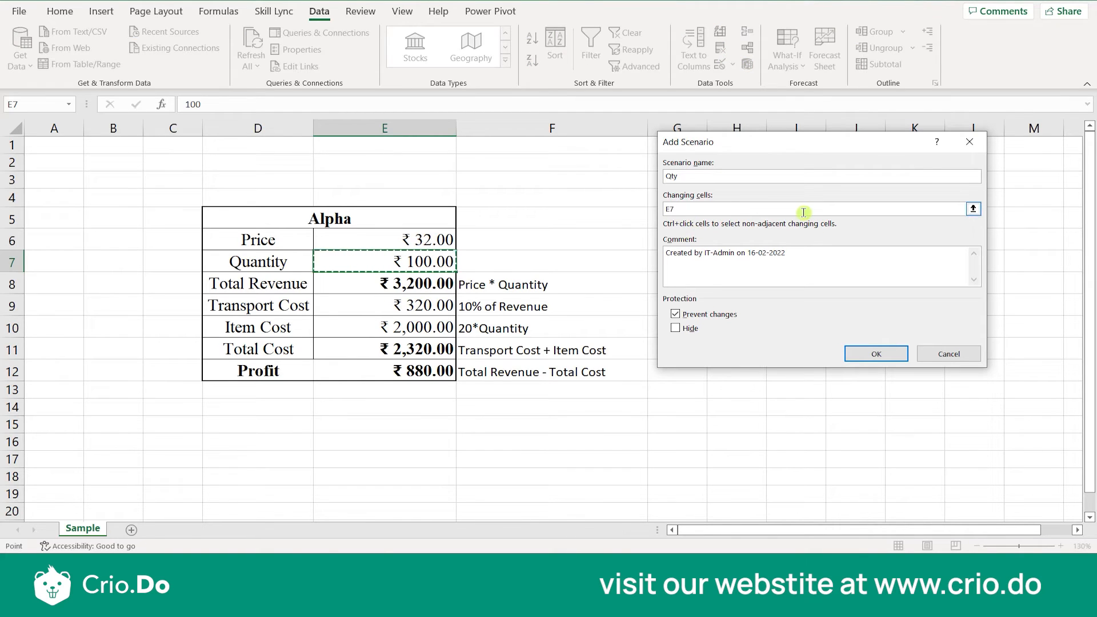
pyautogui.click(973, 209)
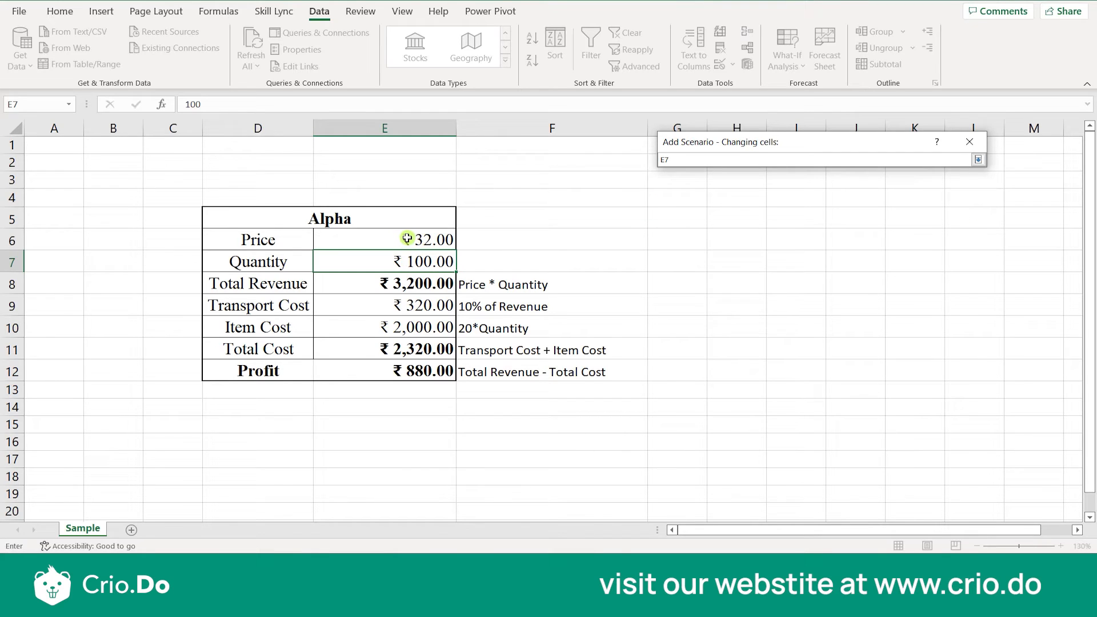
pyautogui.moveTo(407, 239); pyautogui.dragTo(399, 257)
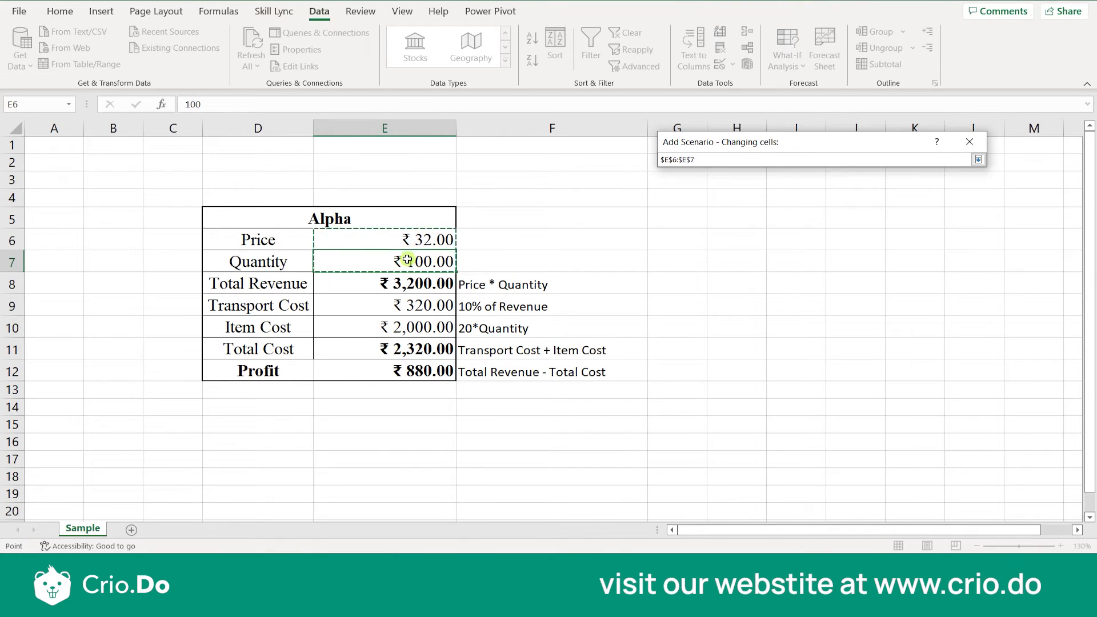
pyautogui.press('Return')
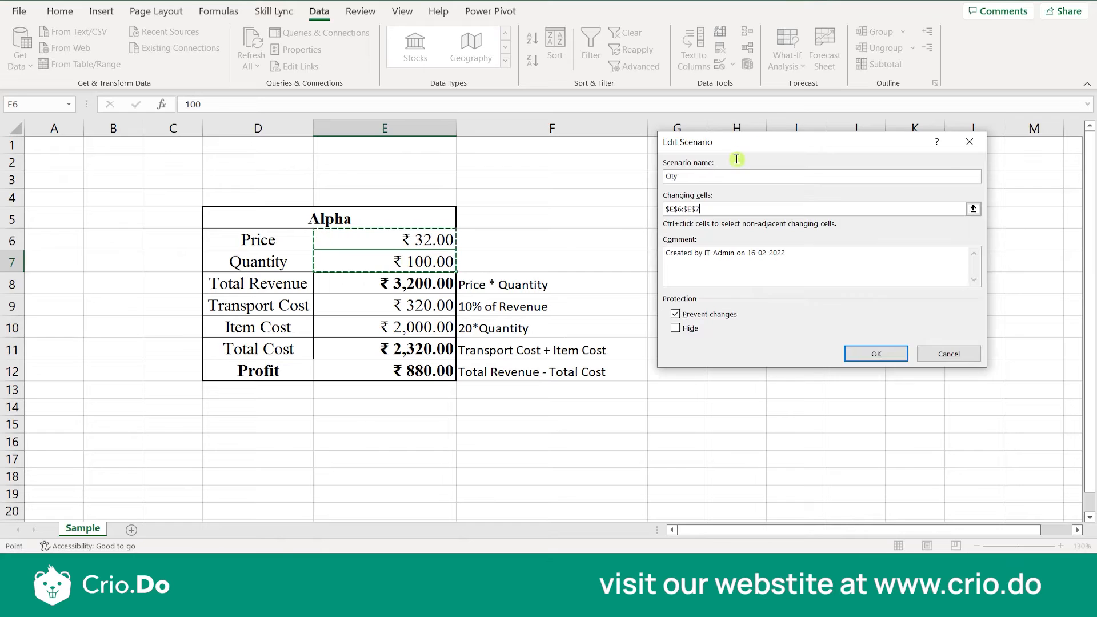
# Set the Qty scenario's values to 40 for E6 and 200 for E7, and show the scenario in the table
pyautogui.click(893, 355)
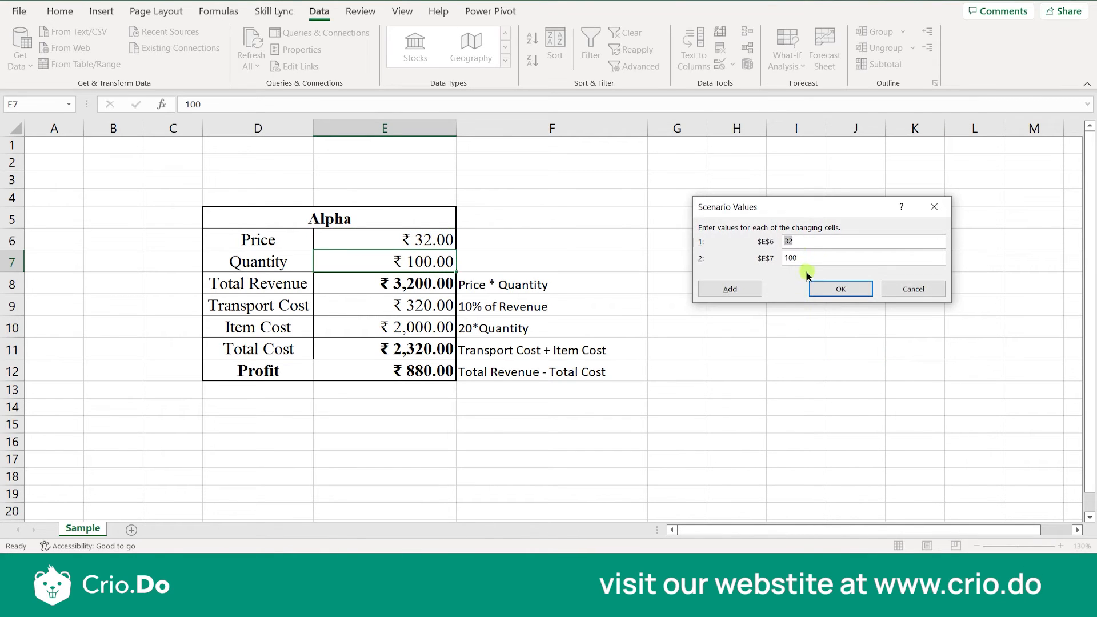
pyautogui.click(809, 241)
pyautogui.doubleClick(810, 258)
pyautogui.write('2')
pyautogui.click(841, 287)
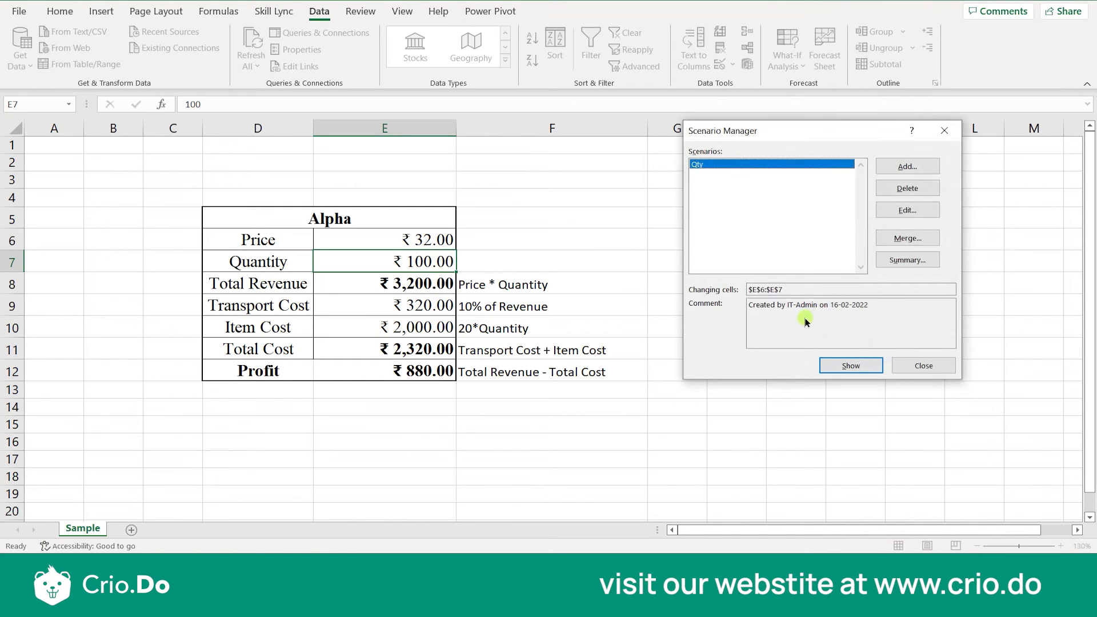
pyautogui.click(835, 366)
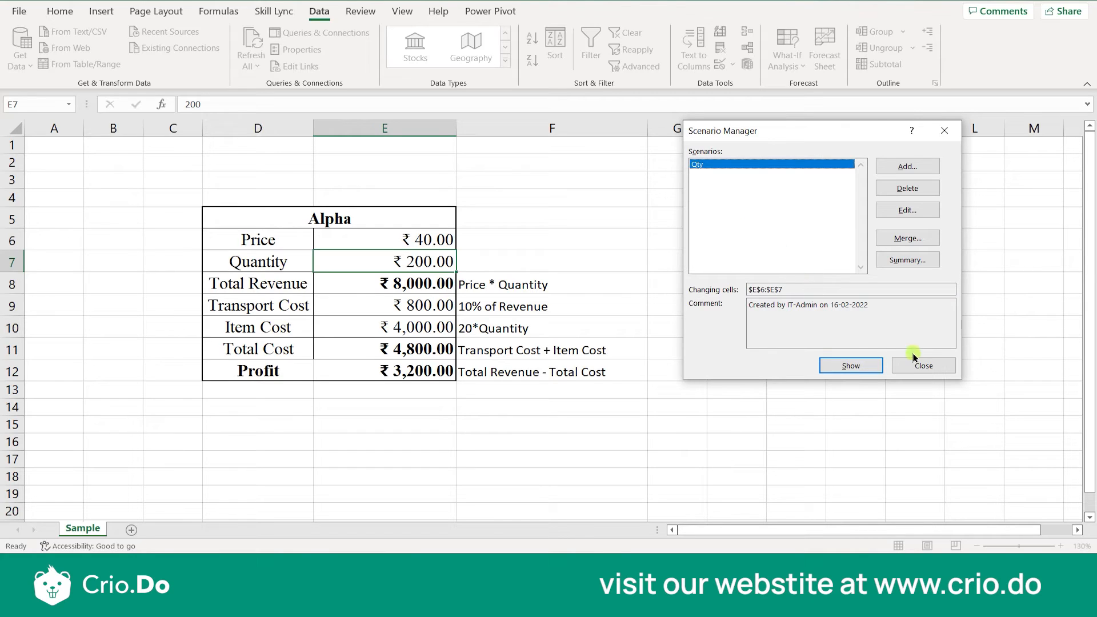
# Delete the Qty scenario and close the Scenario Manager
pyautogui.click(923, 366)
pyautogui.click(923, 190)
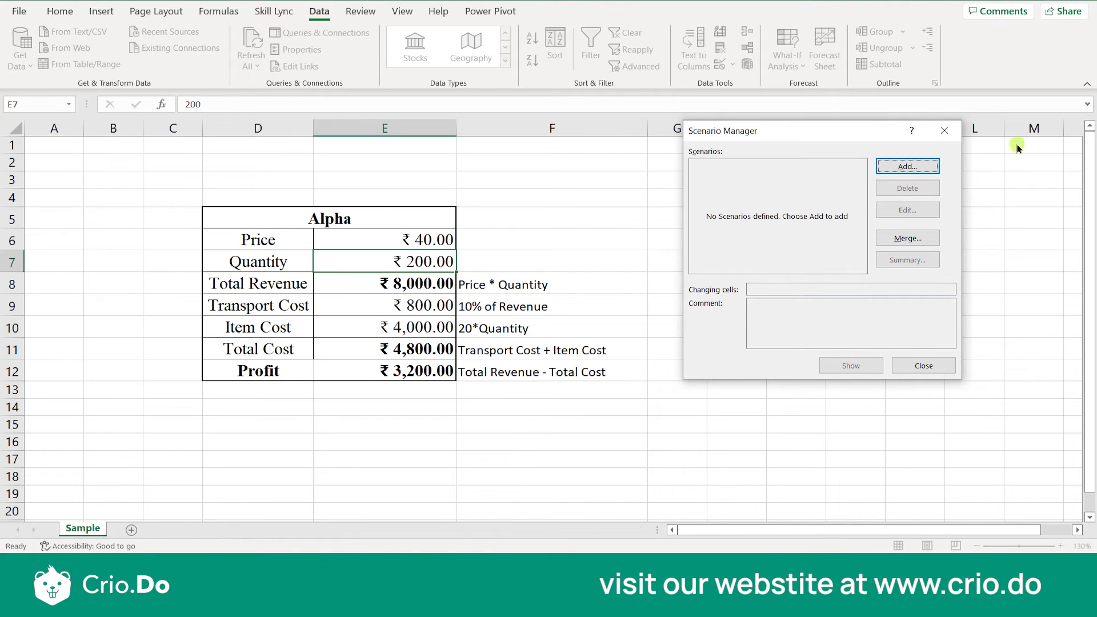
pyautogui.click(945, 130)
# Run Goal Seek to bring the profit in cell E12 to 4000 by changing the price in cell E6
pyautogui.click(783, 66)
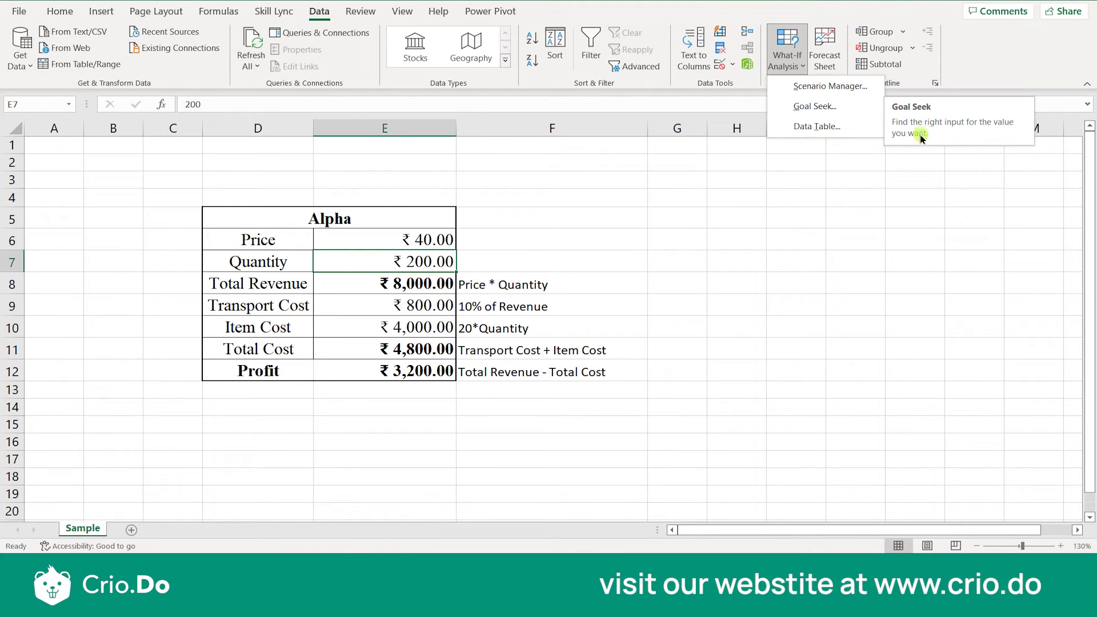
pyautogui.click(830, 108)
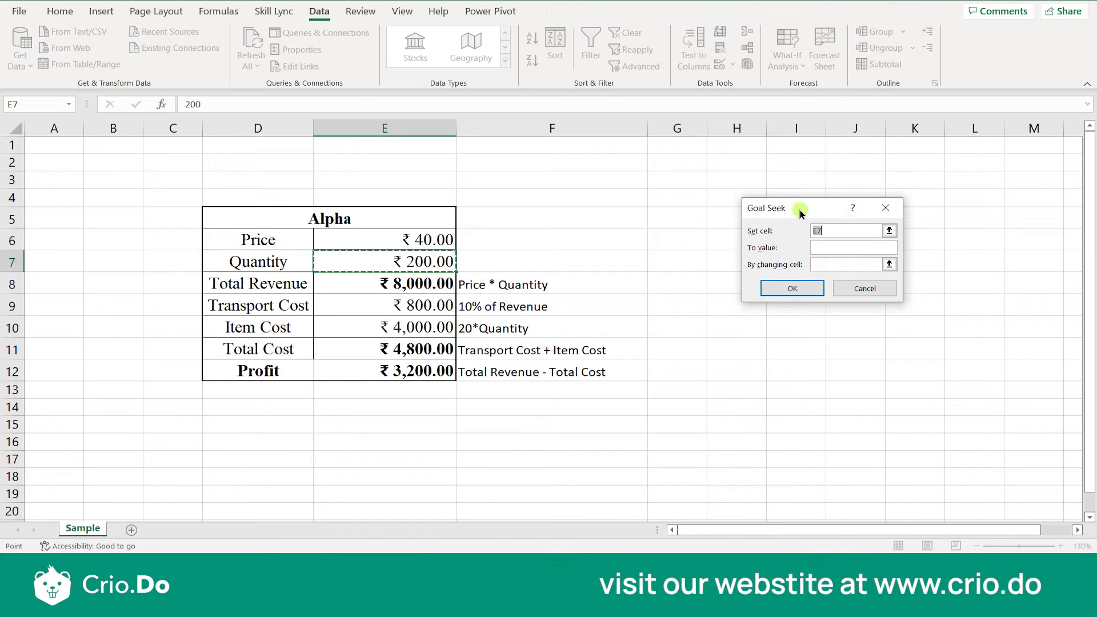
pyautogui.moveTo(800, 213); pyautogui.dragTo(812, 188)
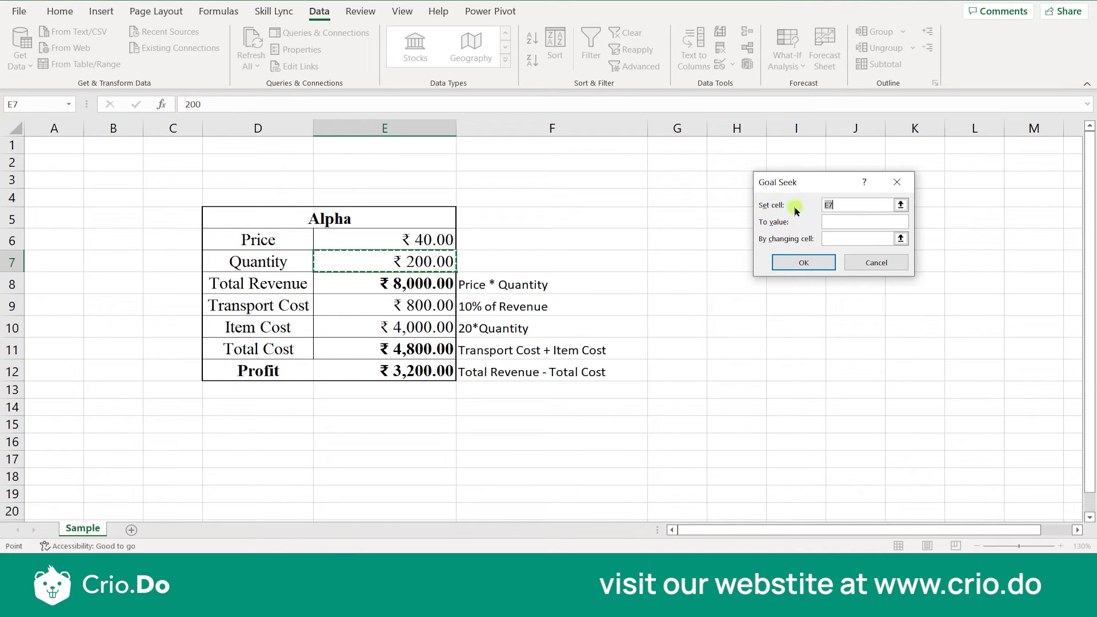
pyautogui.click(431, 370)
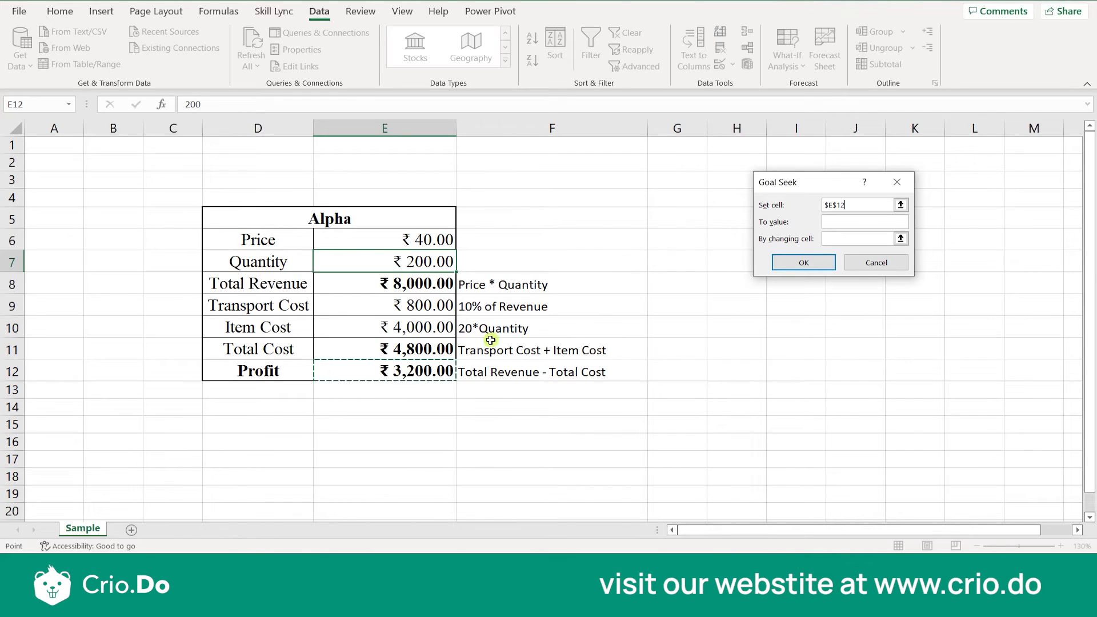
pyautogui.click(858, 221)
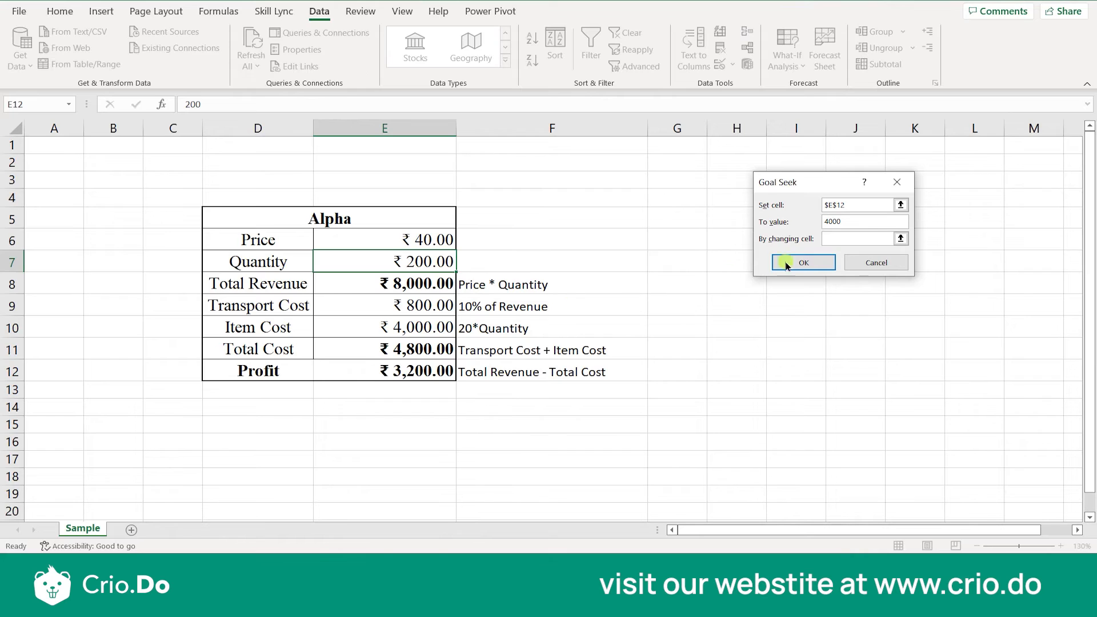
pyautogui.click(857, 236)
pyautogui.click(417, 242)
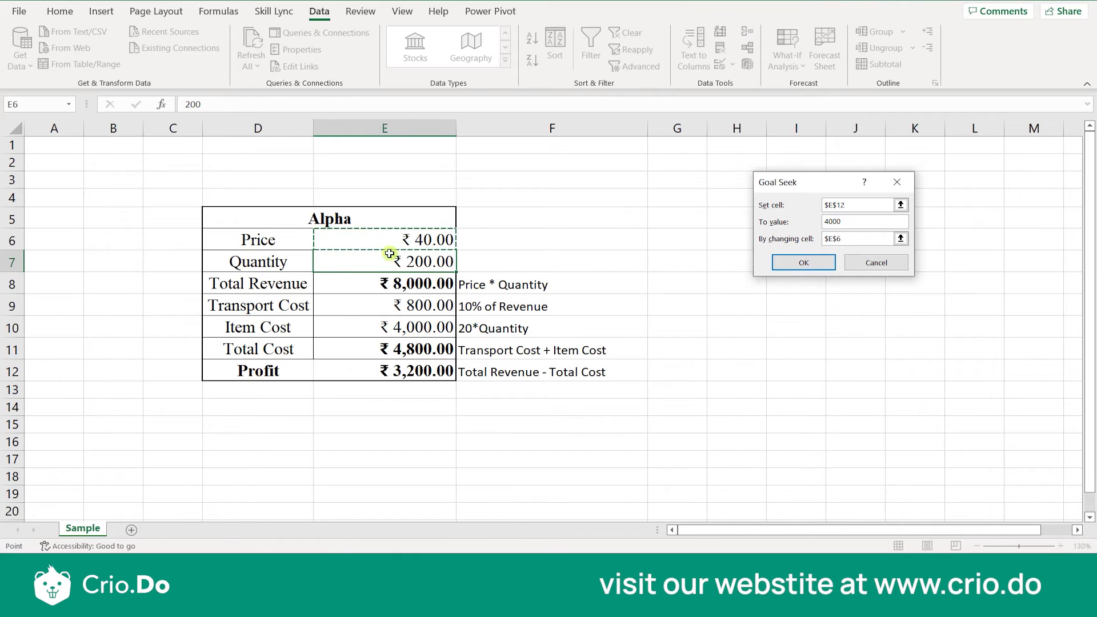
pyautogui.click(800, 266)
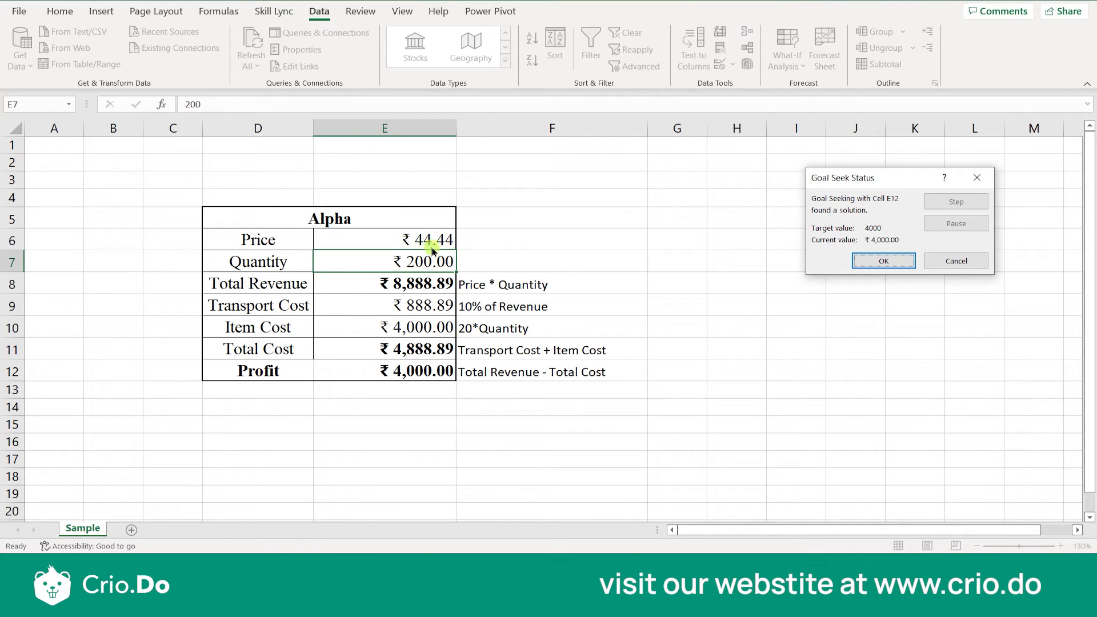
# Accept the price solution, and try Goal Seek for a profit of 5000 in E12 by changing the quantity in E7, discarding its result
pyautogui.click(875, 261)
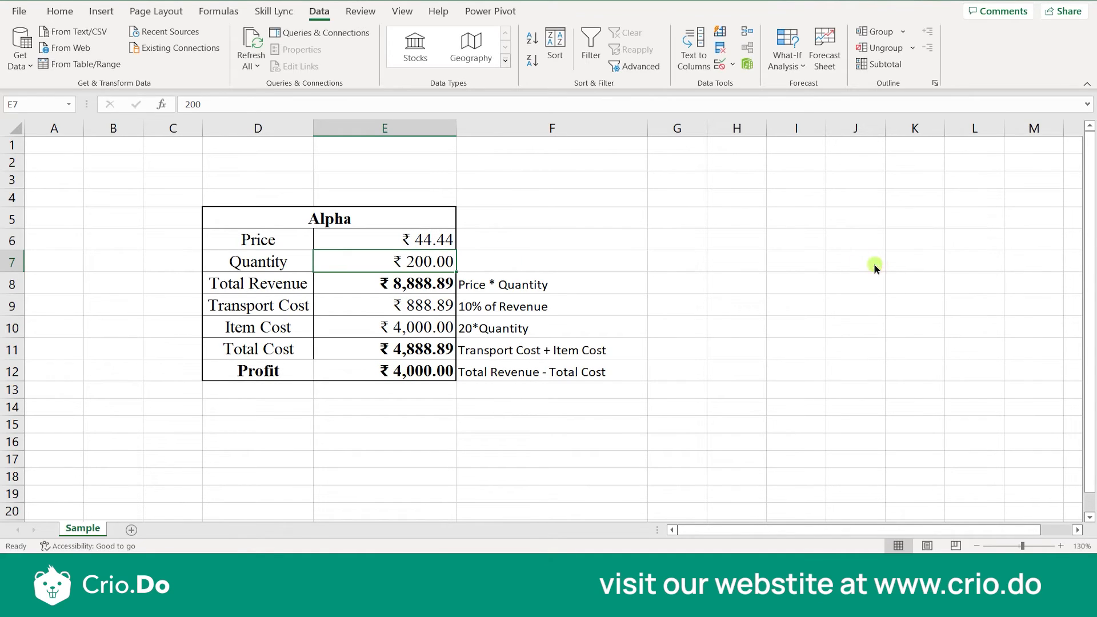
pyautogui.click(778, 60)
pyautogui.click(794, 111)
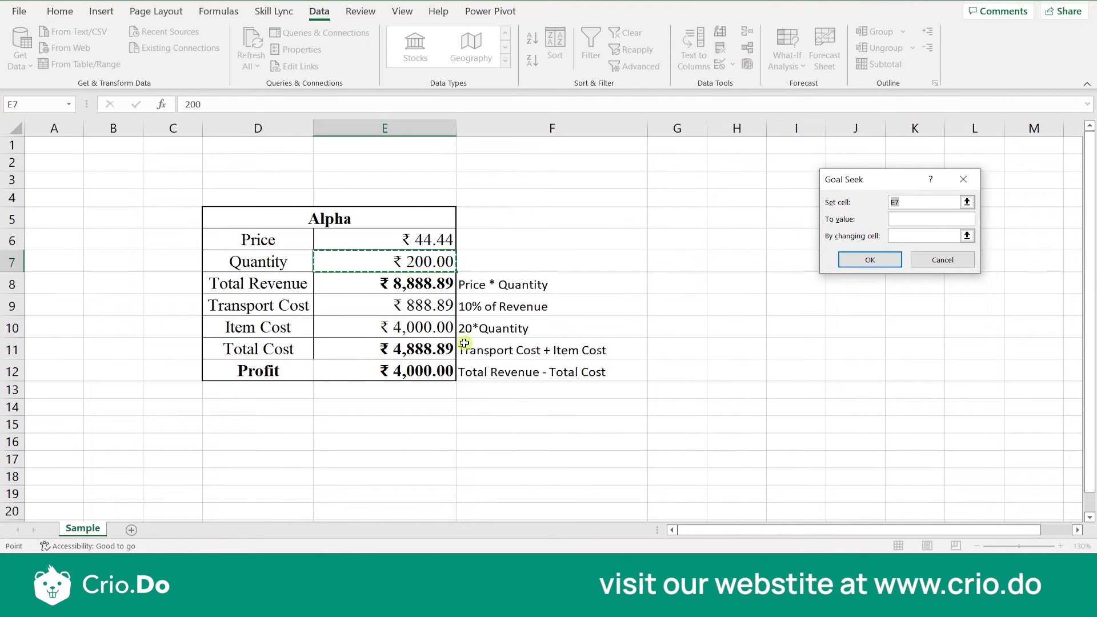
pyautogui.click(392, 370)
pyautogui.click(907, 219)
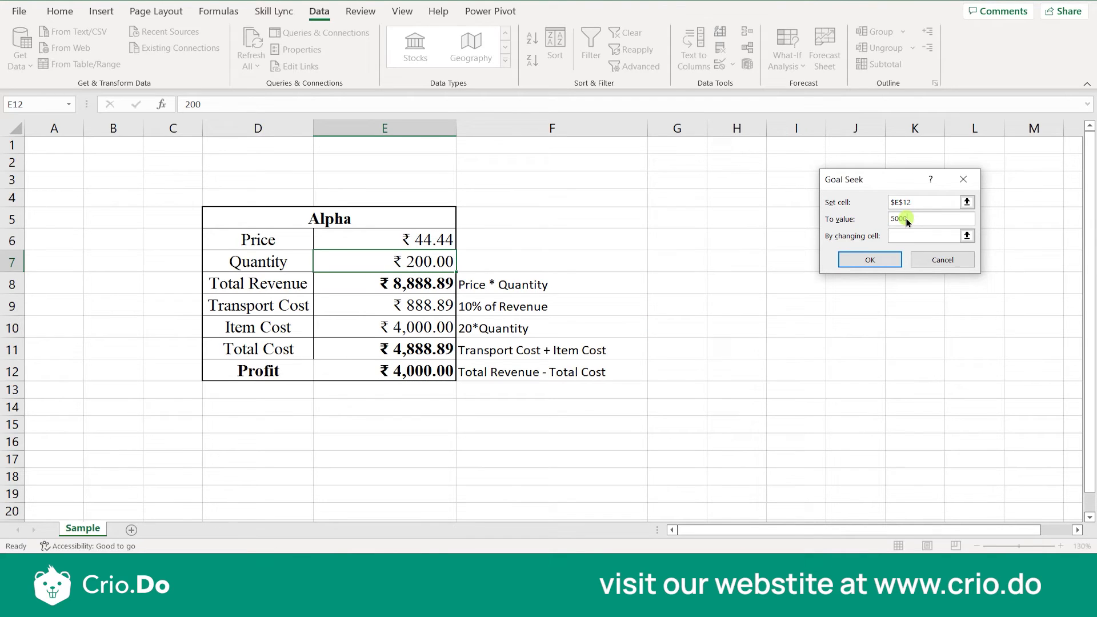
pyautogui.click(908, 236)
pyautogui.click(407, 261)
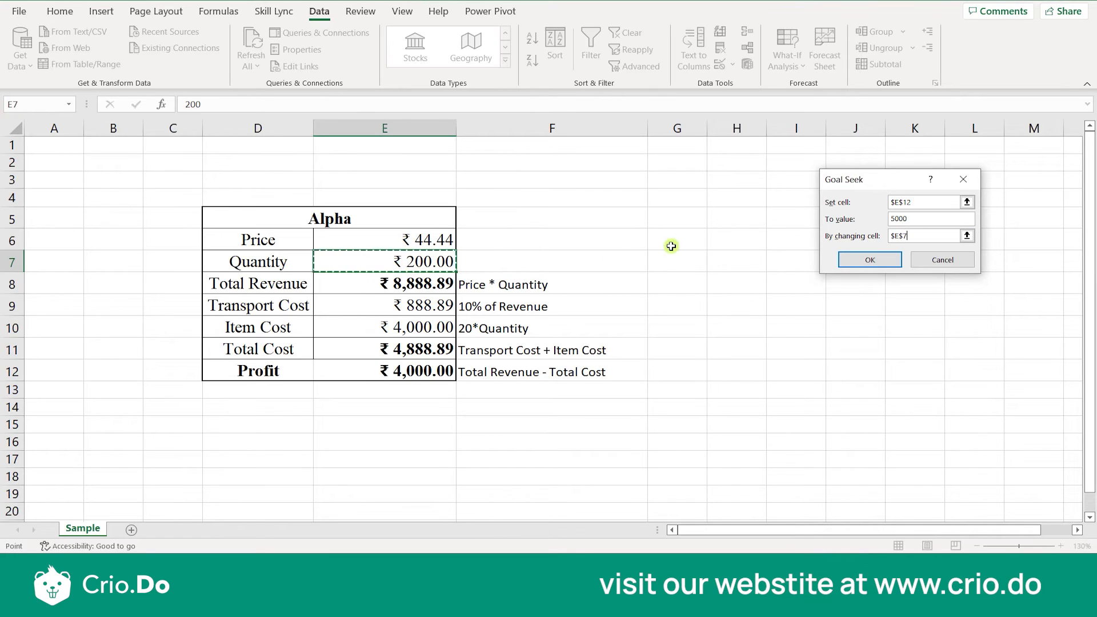
pyautogui.click(871, 261)
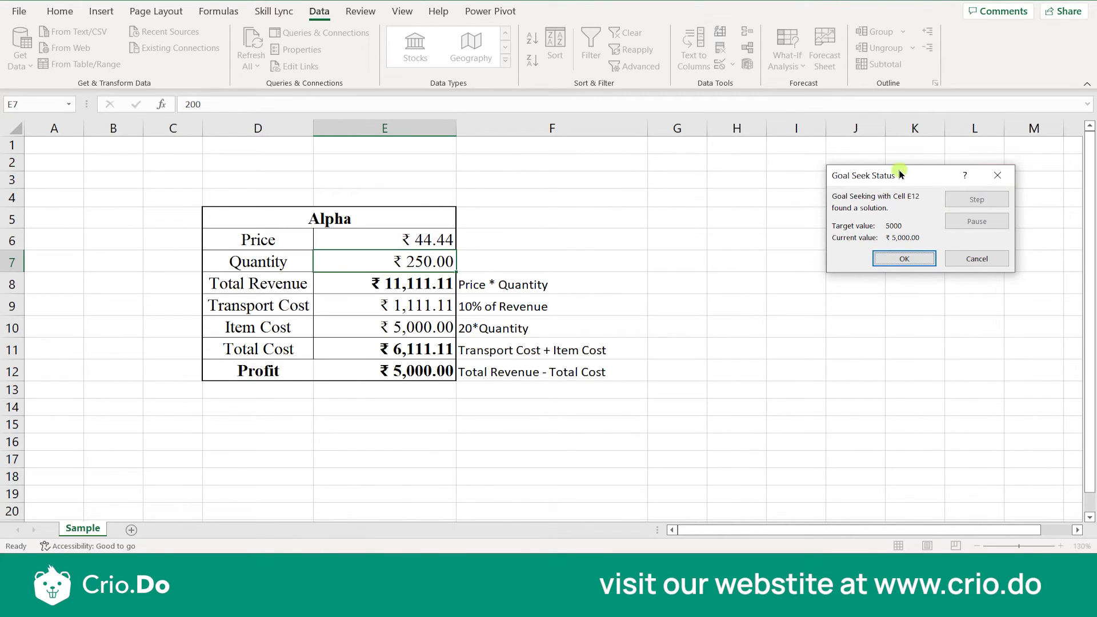
pyautogui.moveTo(901, 172); pyautogui.dragTo(731, 133)
pyautogui.click(806, 221)
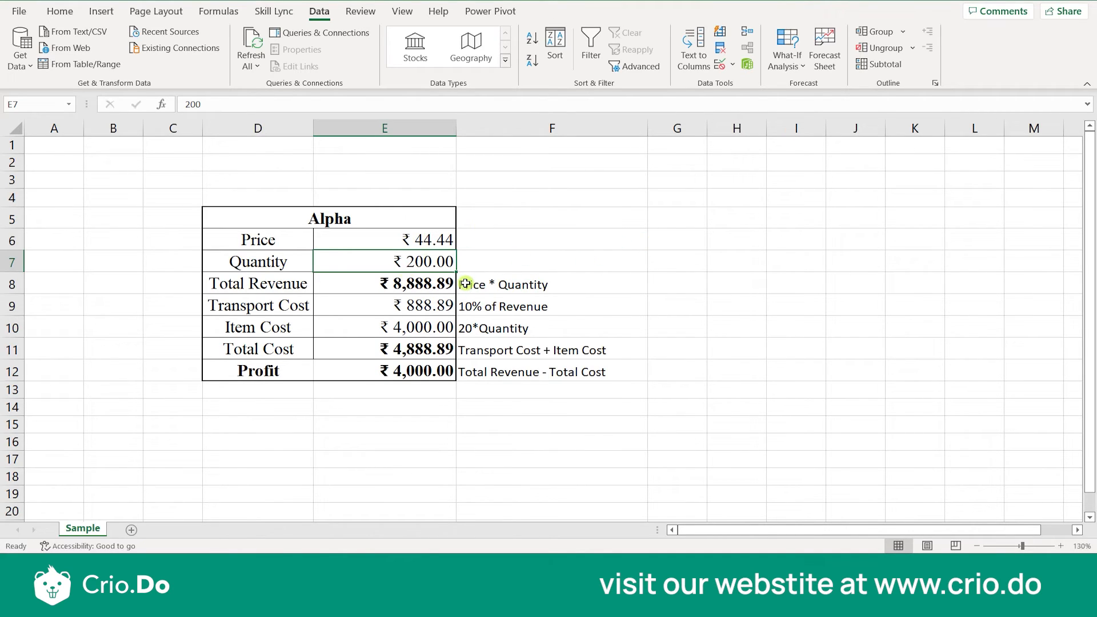
# Set the price in cell E6 to 32 and the quantity in cell E7 to 100
pyautogui.click(396, 244)
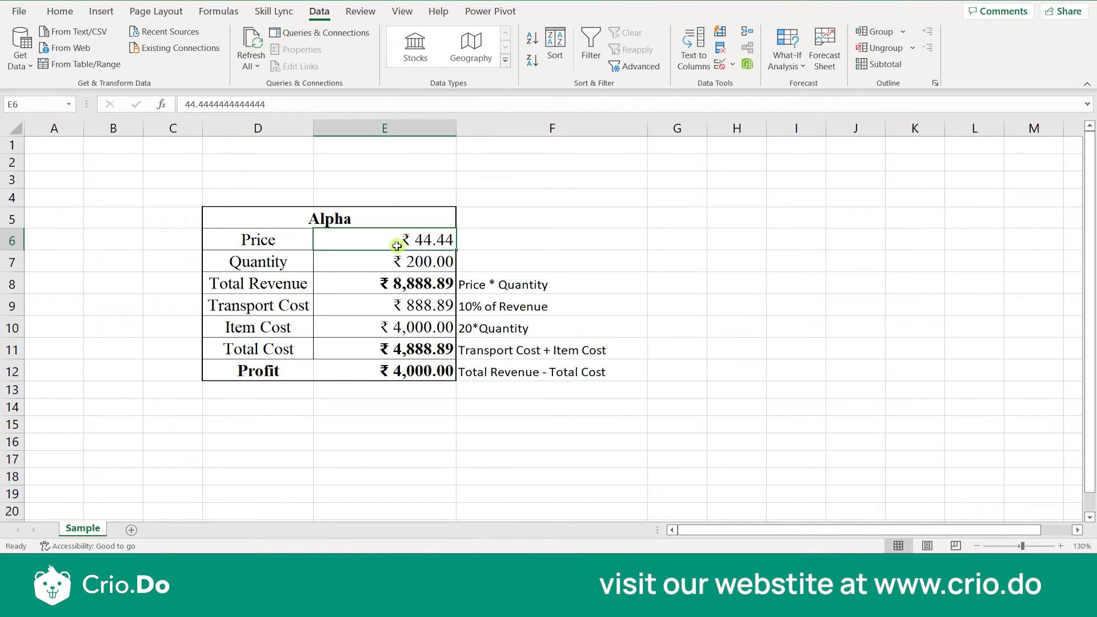
pyautogui.write('32')
pyautogui.press('Return')
pyautogui.write('1')
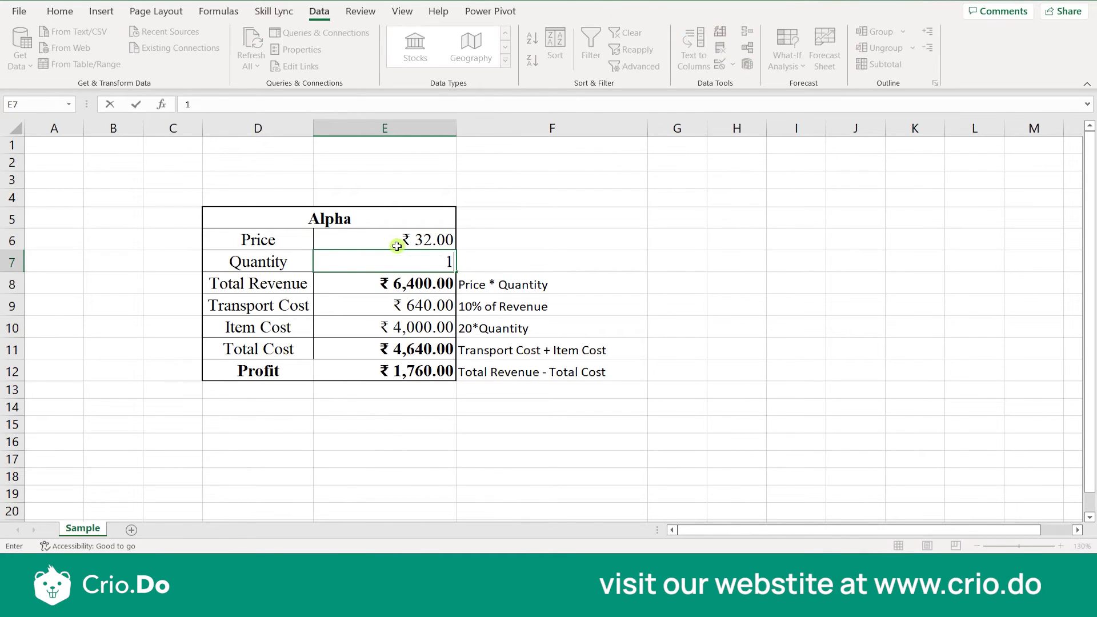
pyautogui.press('Return')
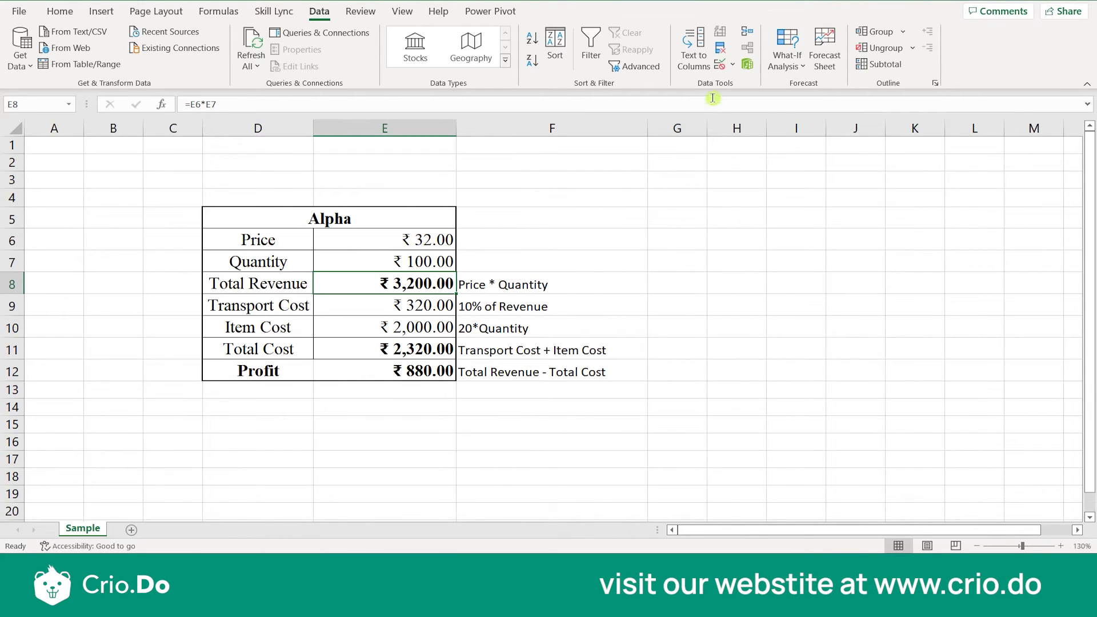
# Try Goal Seek to bring the transport cost in E9 to 400 by changing the total revenue in E8
pyautogui.click(784, 67)
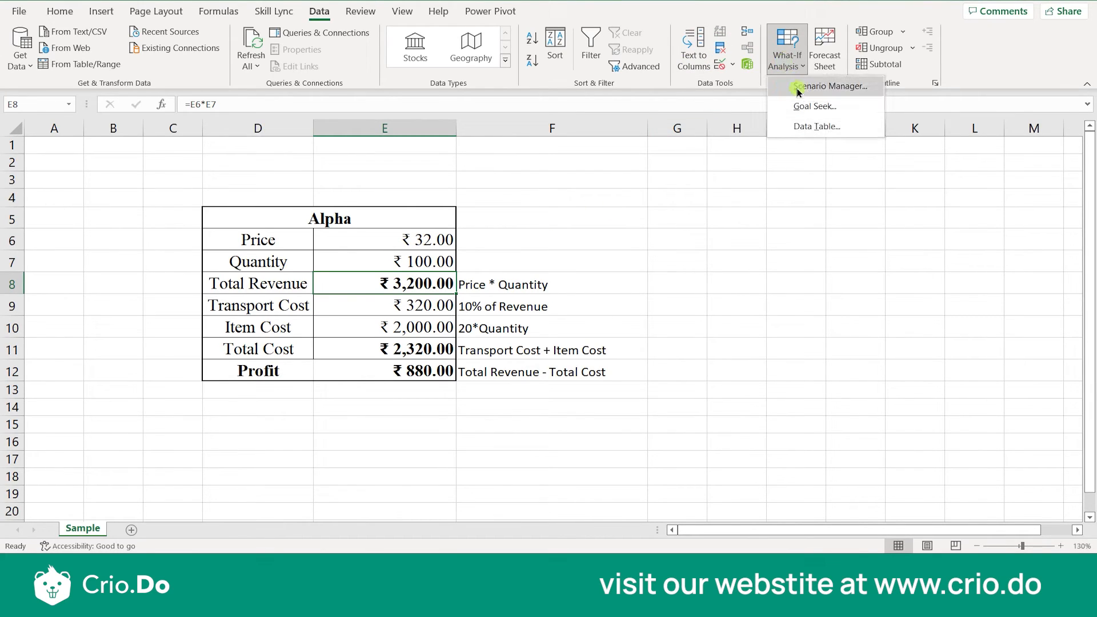
pyautogui.click(792, 106)
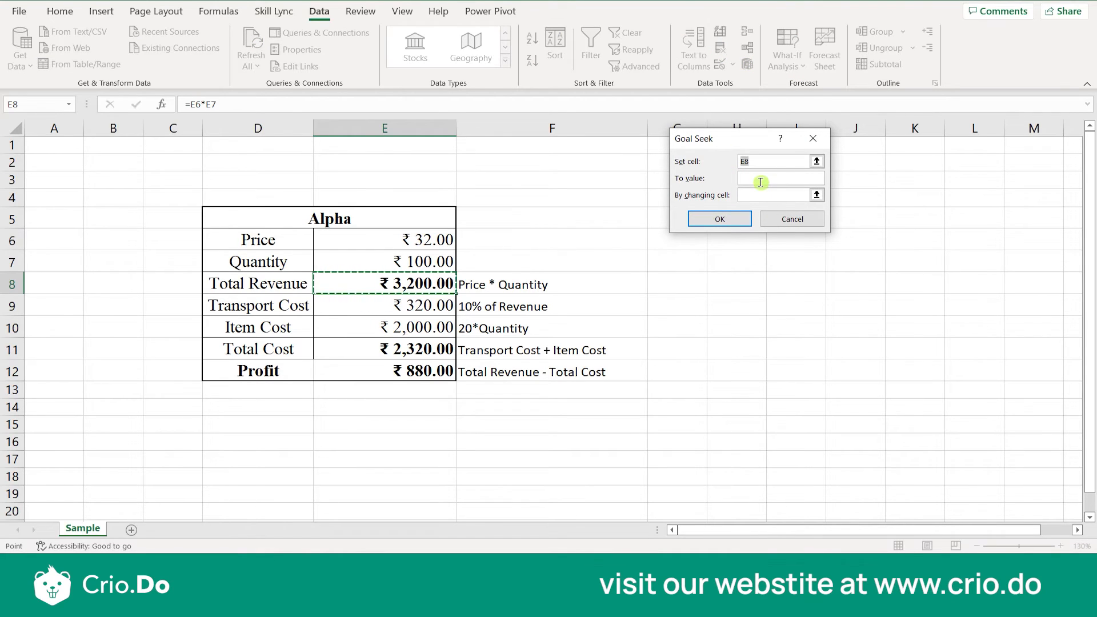
pyautogui.click(395, 309)
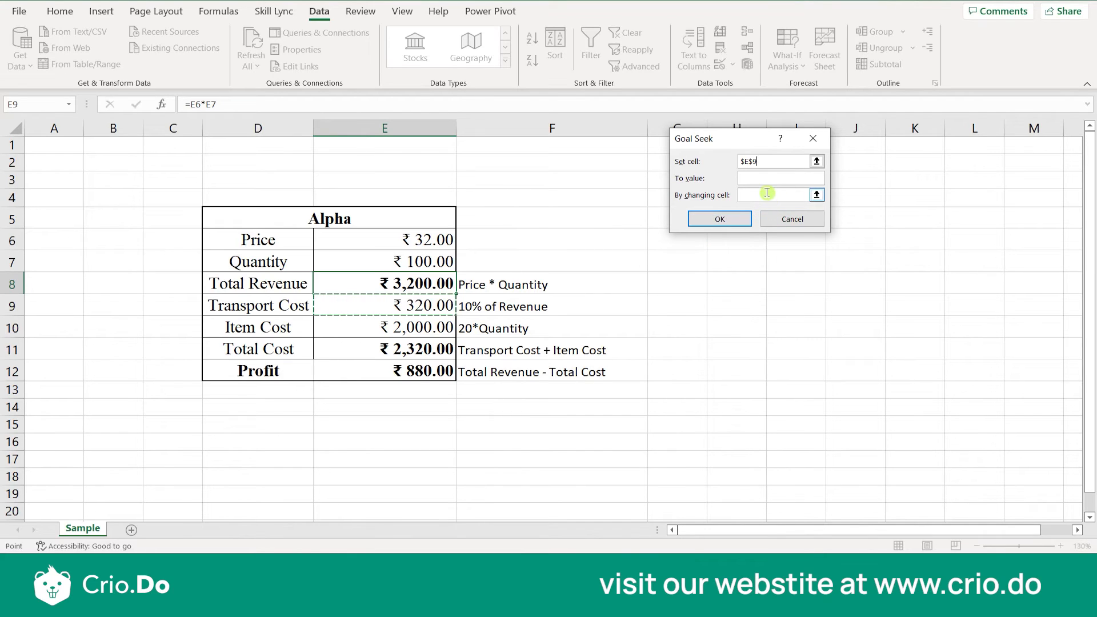
pyautogui.click(755, 177)
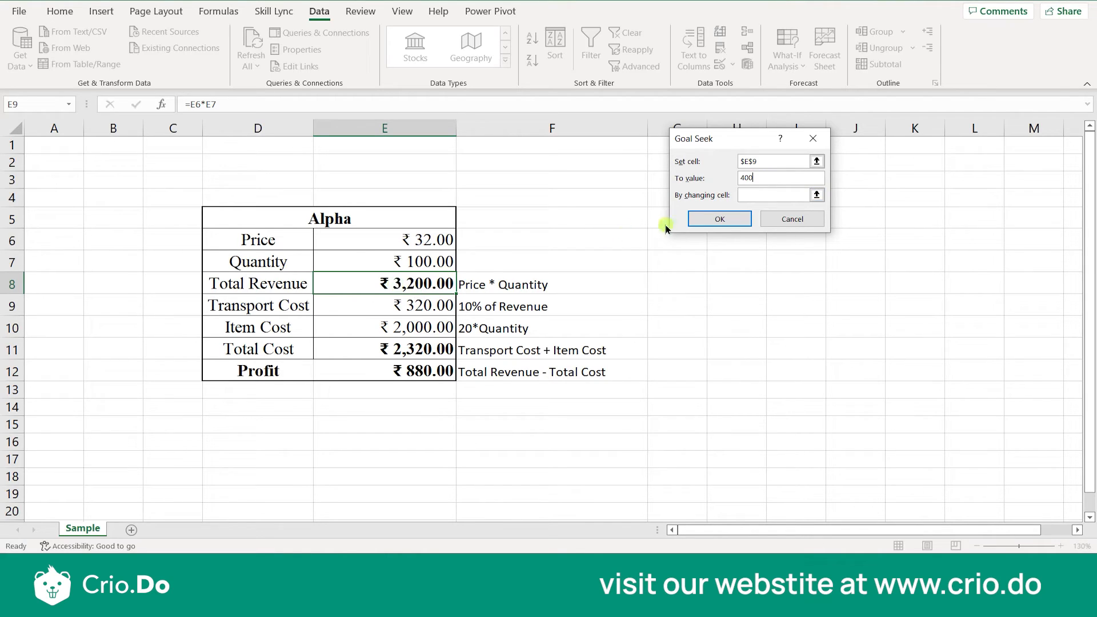
pyautogui.click(751, 195)
pyautogui.click(397, 284)
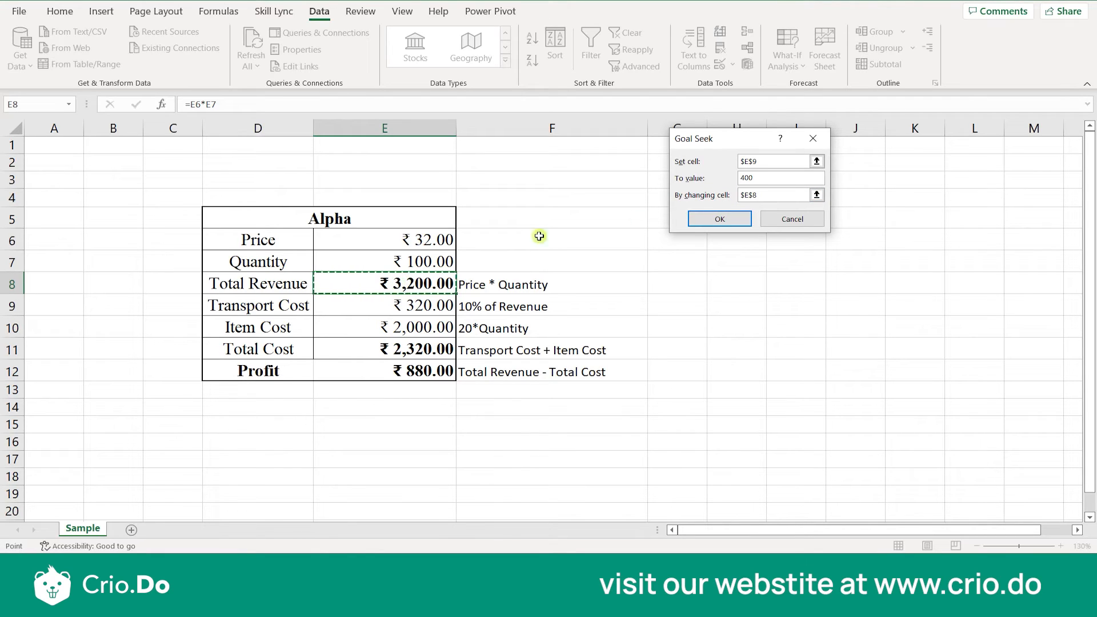
pyautogui.click(704, 218)
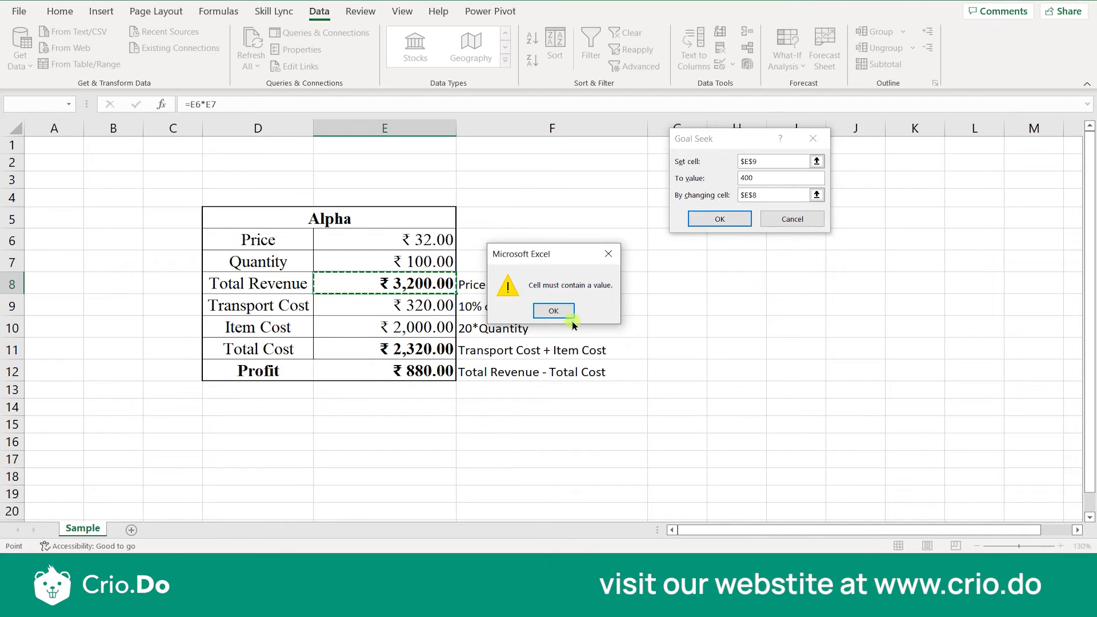
pyautogui.click(609, 253)
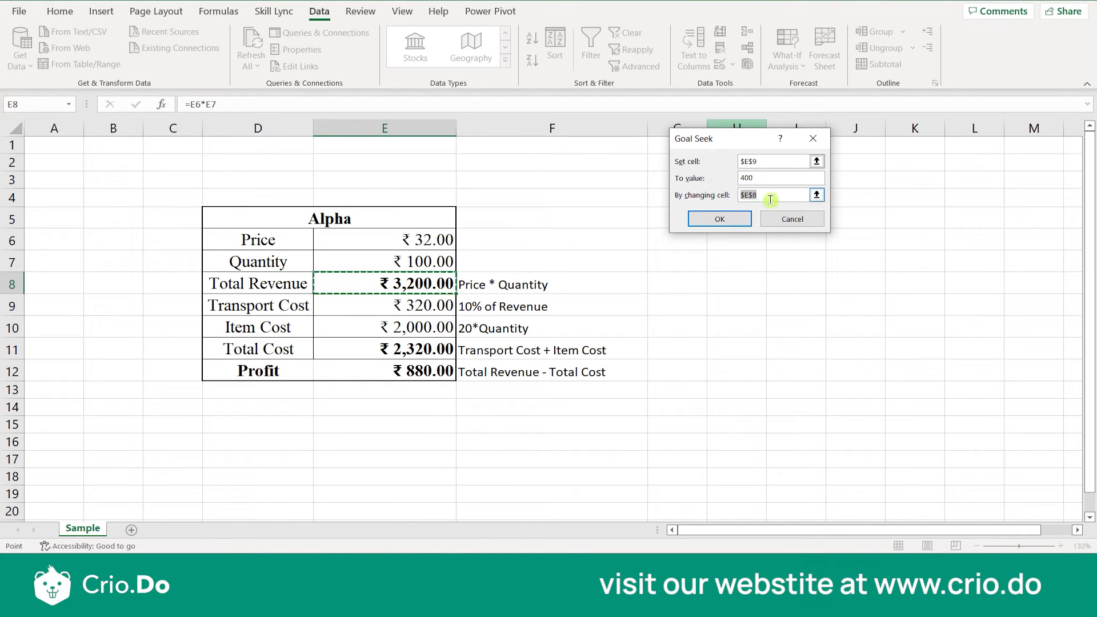
pyautogui.click(790, 220)
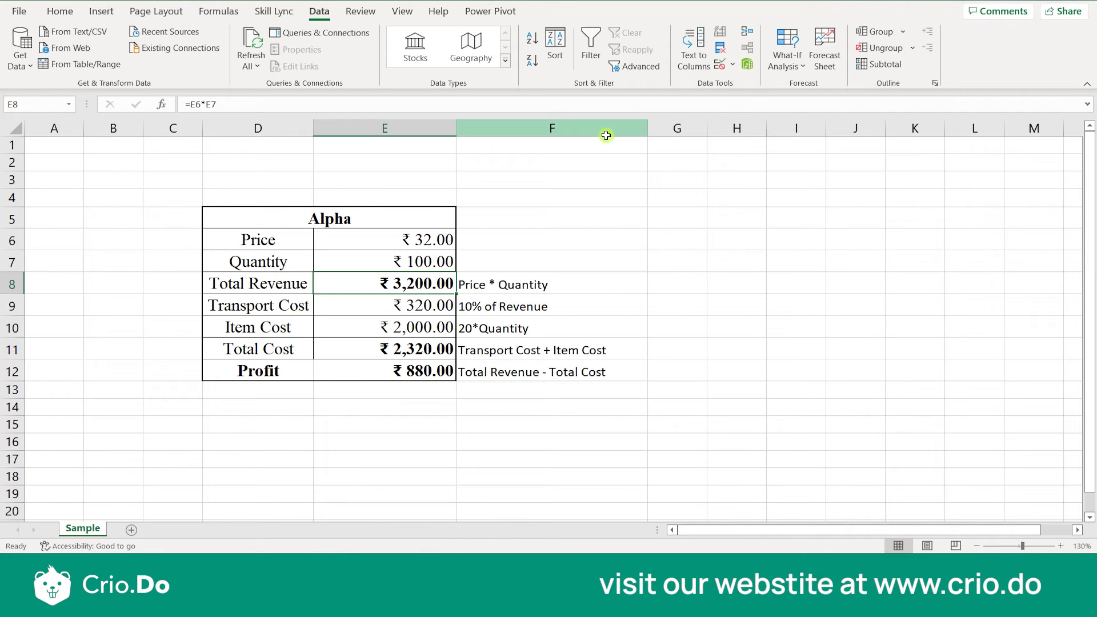
# Review the Scenario Manager, Goal Seek and Data Table dialogs, closing each one without changes
pyautogui.click(788, 62)
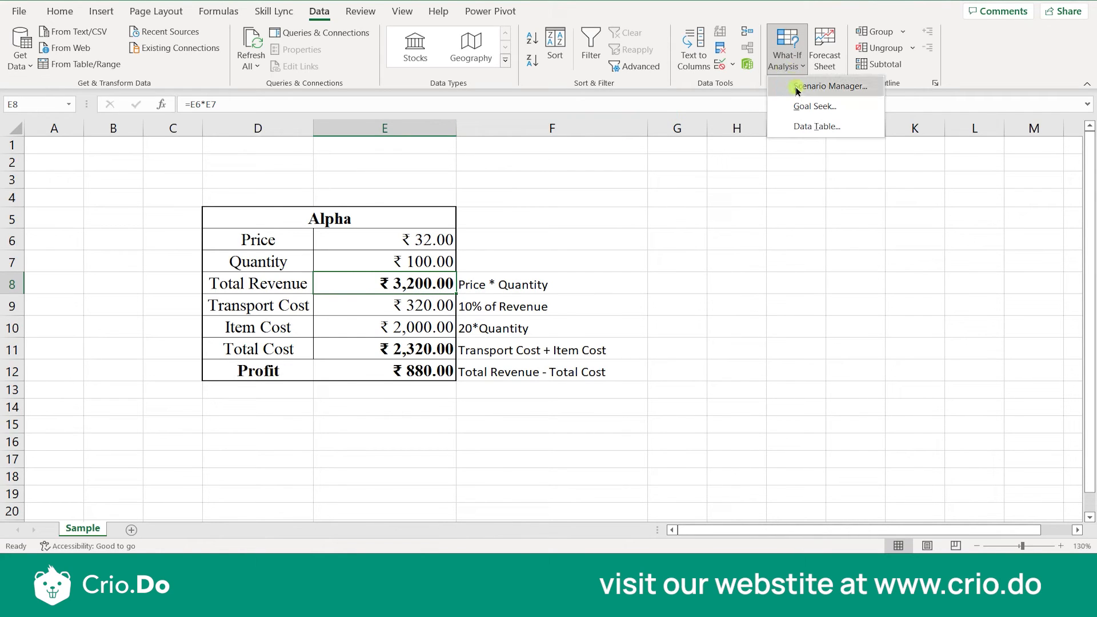
pyautogui.click(797, 93)
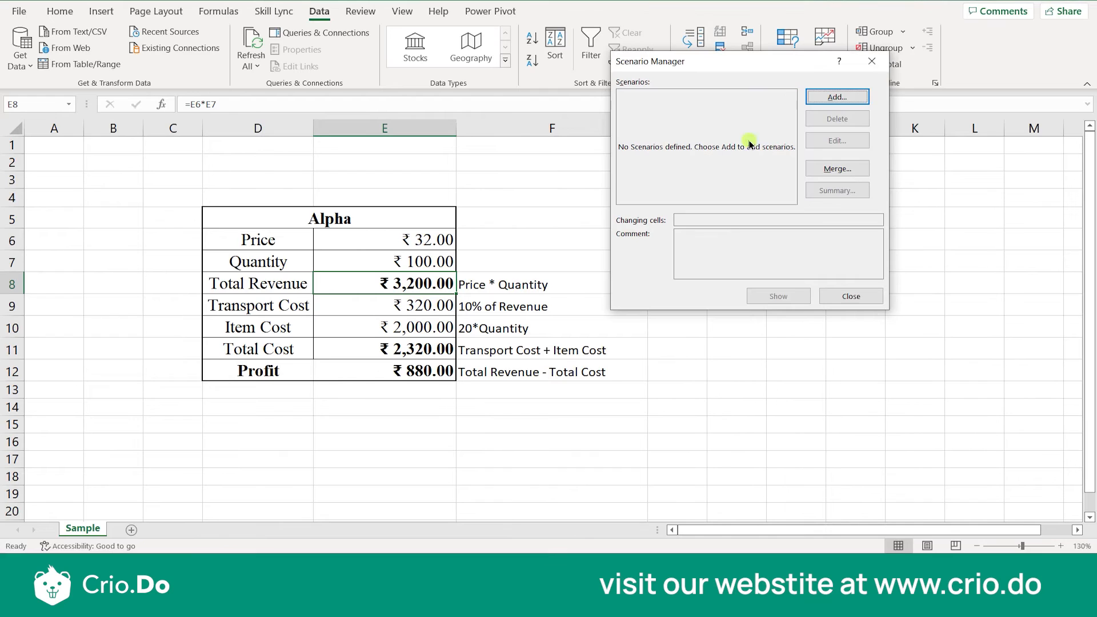
pyautogui.click(825, 100)
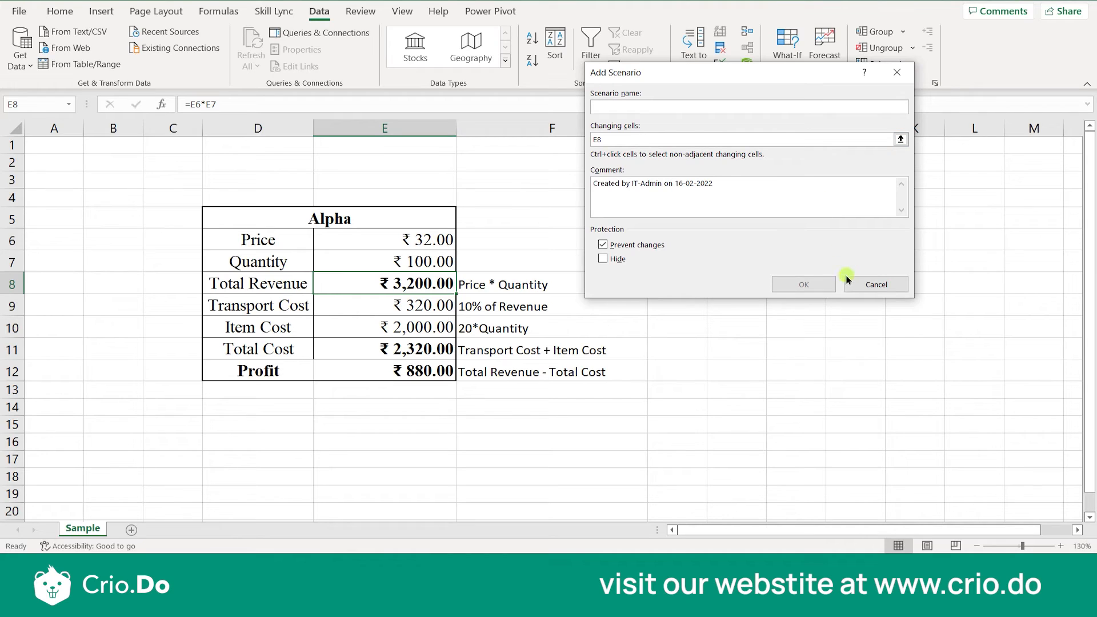
pyautogui.click(862, 287)
pyautogui.click(874, 55)
pyautogui.click(778, 69)
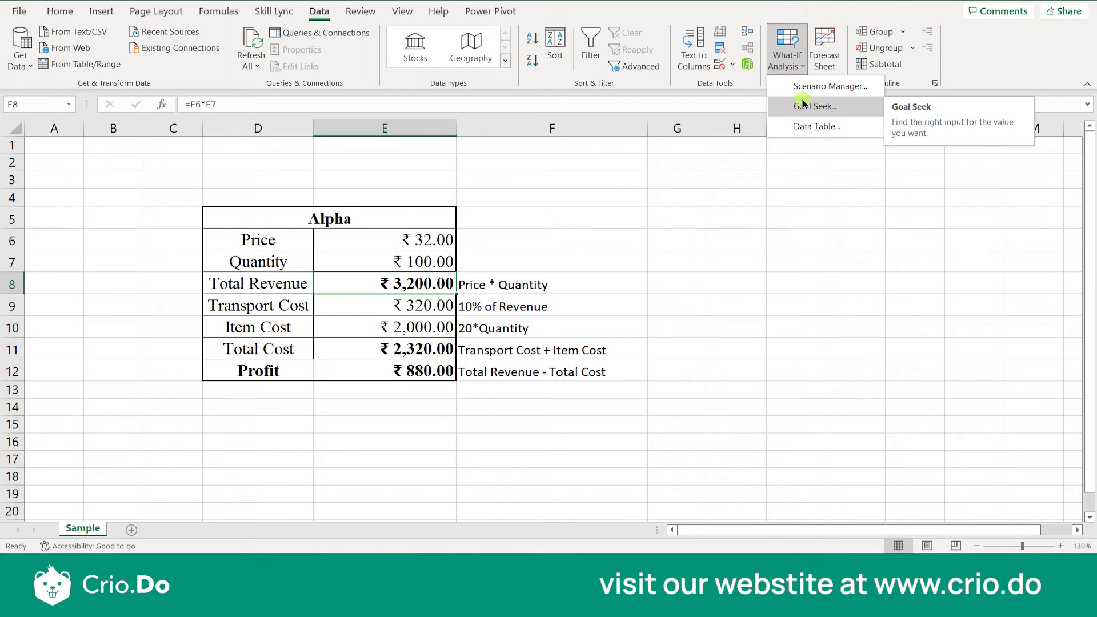
pyautogui.click(803, 105)
pyautogui.click(795, 220)
pyautogui.click(787, 55)
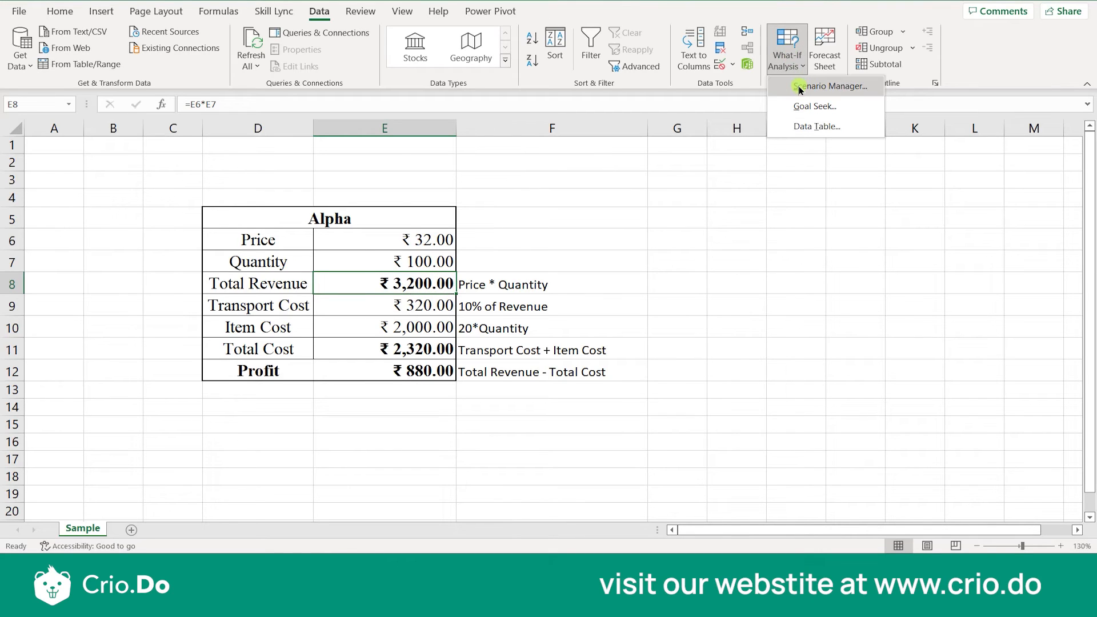
pyautogui.click(810, 125)
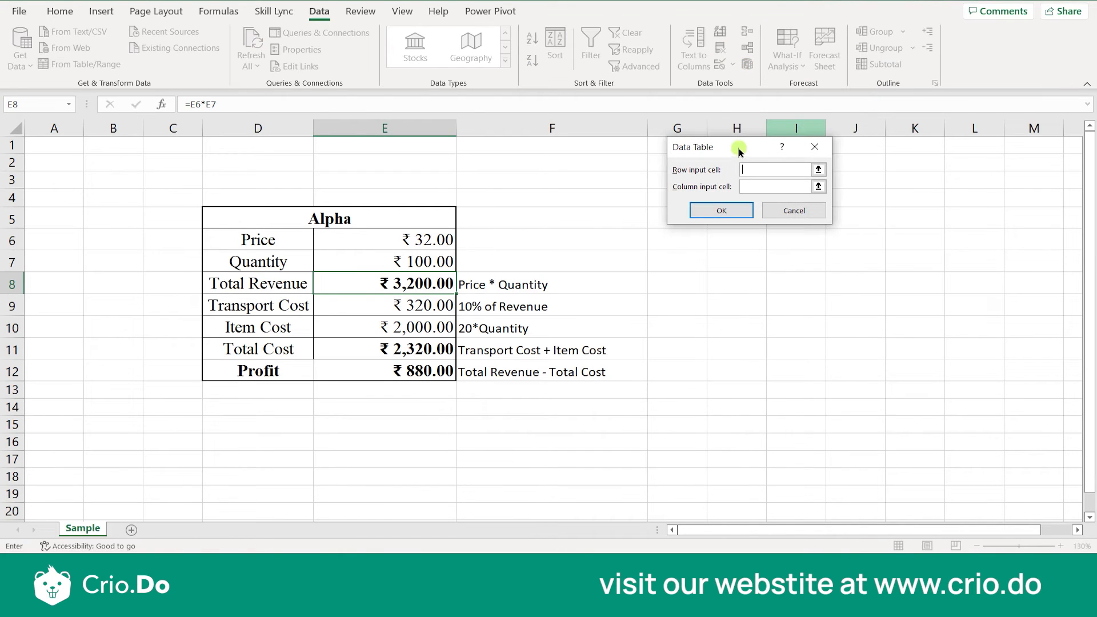
pyautogui.click(797, 208)
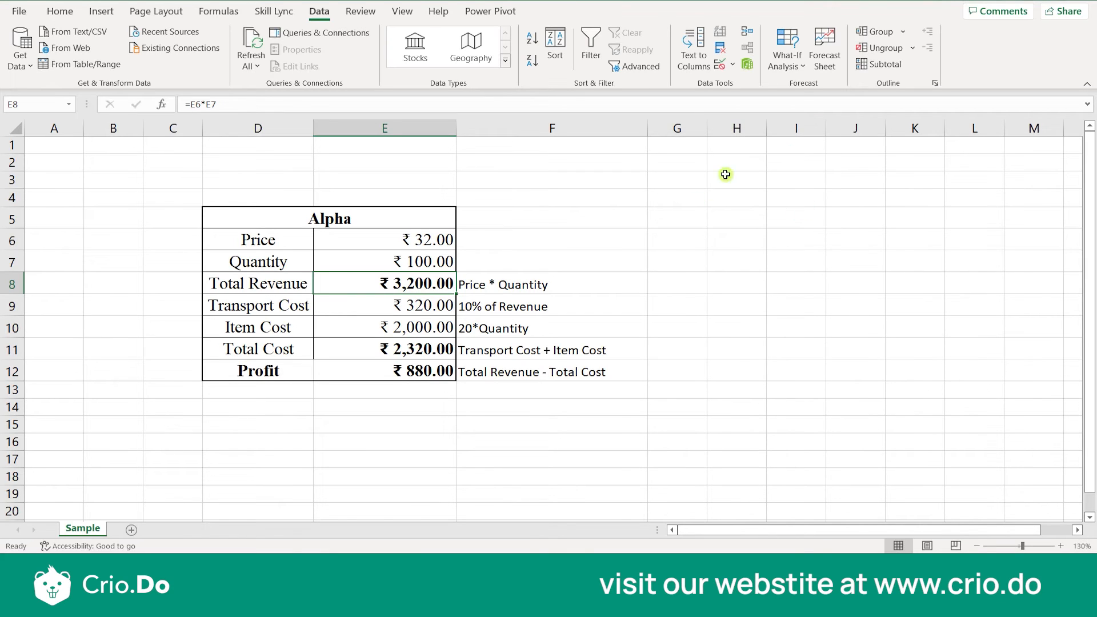
# Widen column G slightly and enter the profit value 880 in cell H5
pyautogui.moveTo(706, 131); pyautogui.dragTo(742, 129)
pyautogui.click(721, 234)
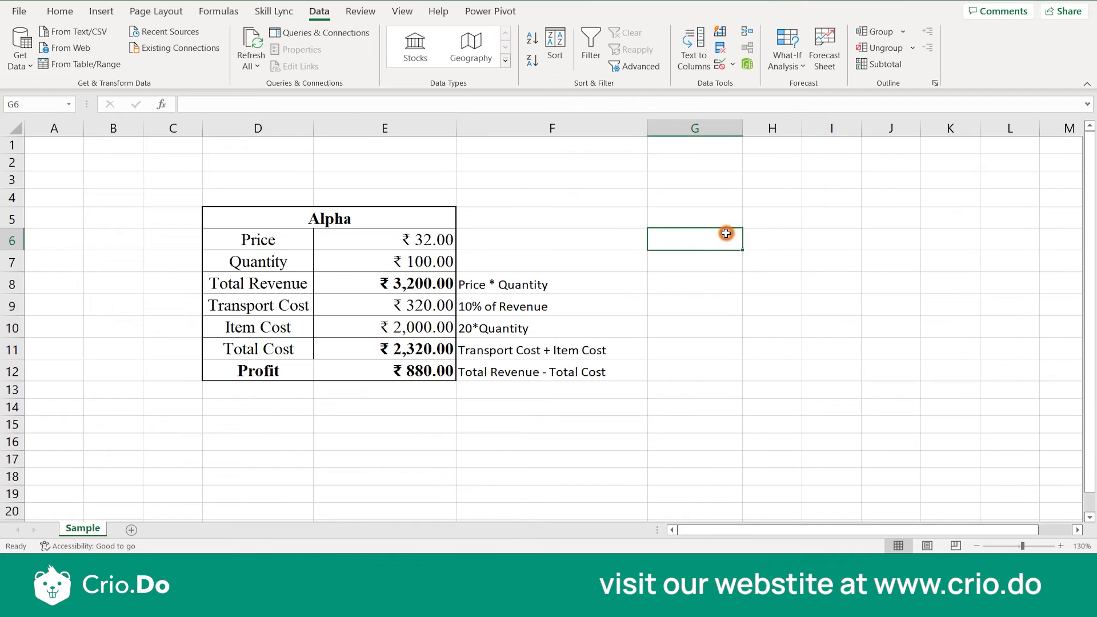
pyautogui.click(424, 369)
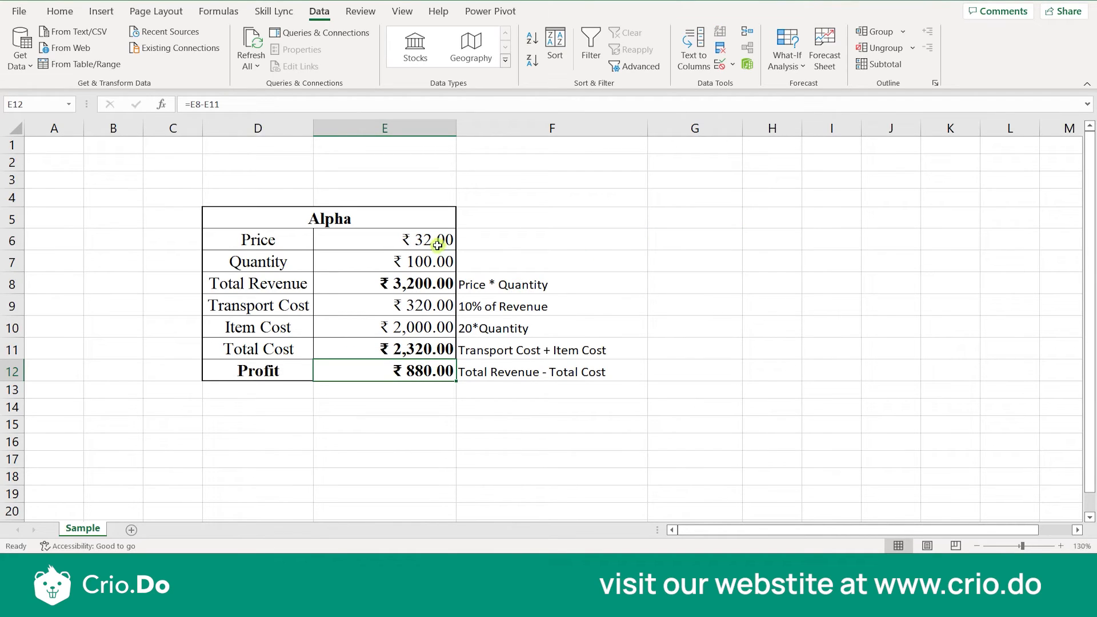
pyautogui.click(428, 262)
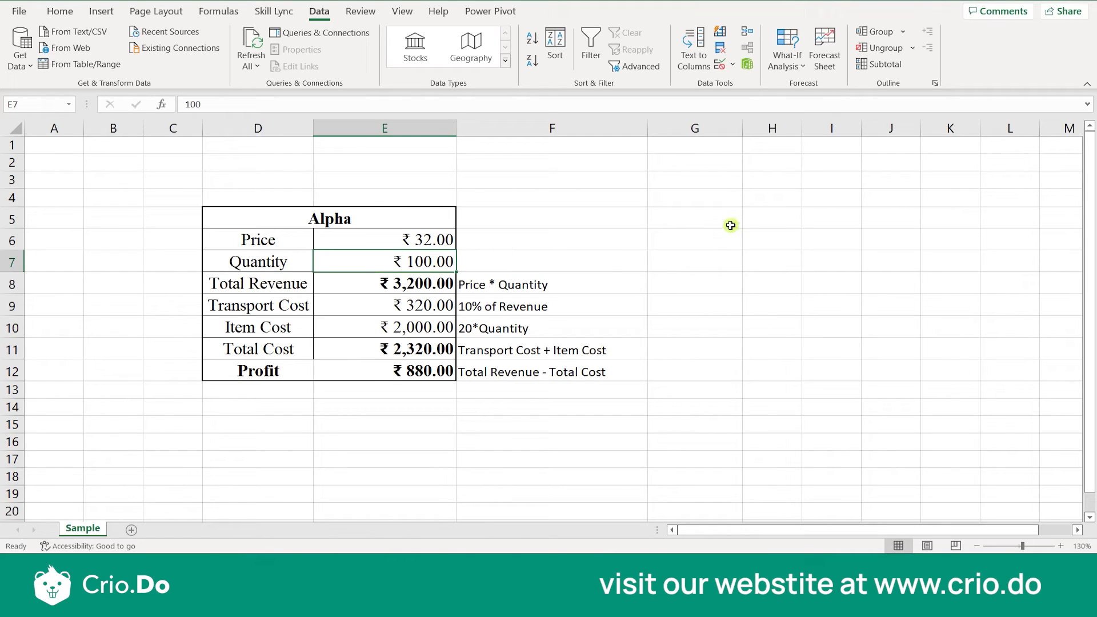
pyautogui.click(703, 220)
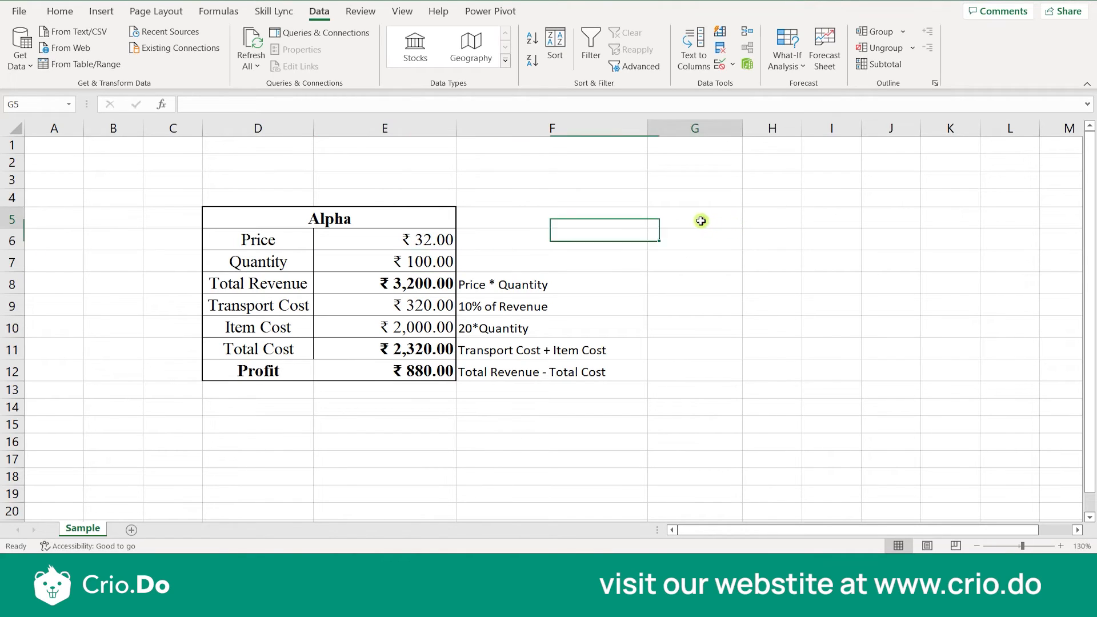
pyautogui.click(772, 211)
pyautogui.write('880')
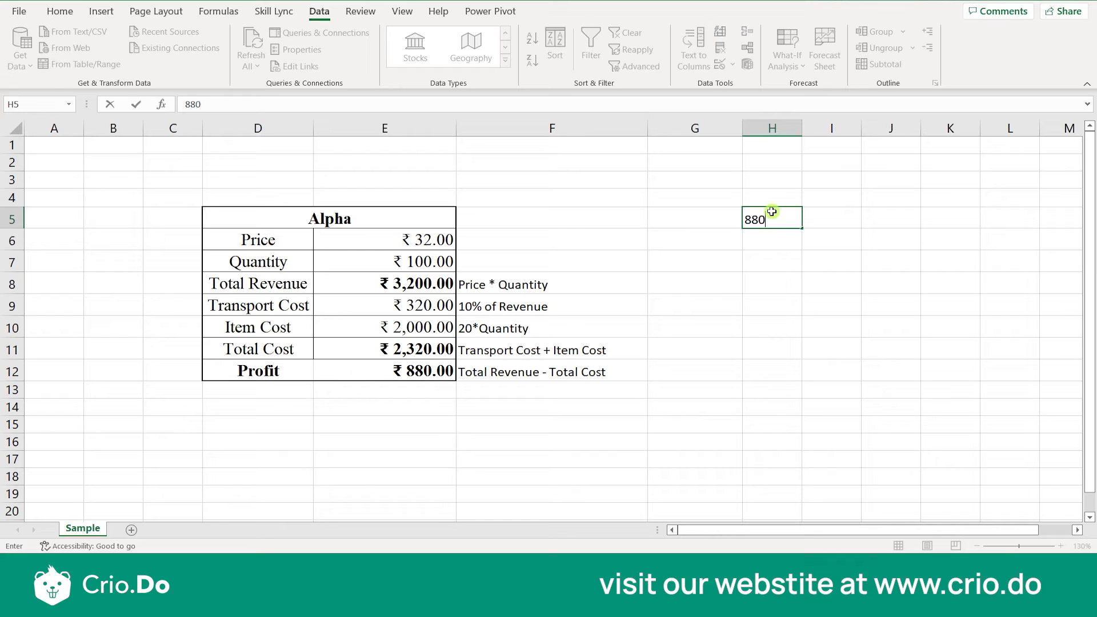
pyautogui.press('Return')
# Enter the quantities 200 to 1000 in increments of 100 in cells G6 through G14
pyautogui.press('Left')
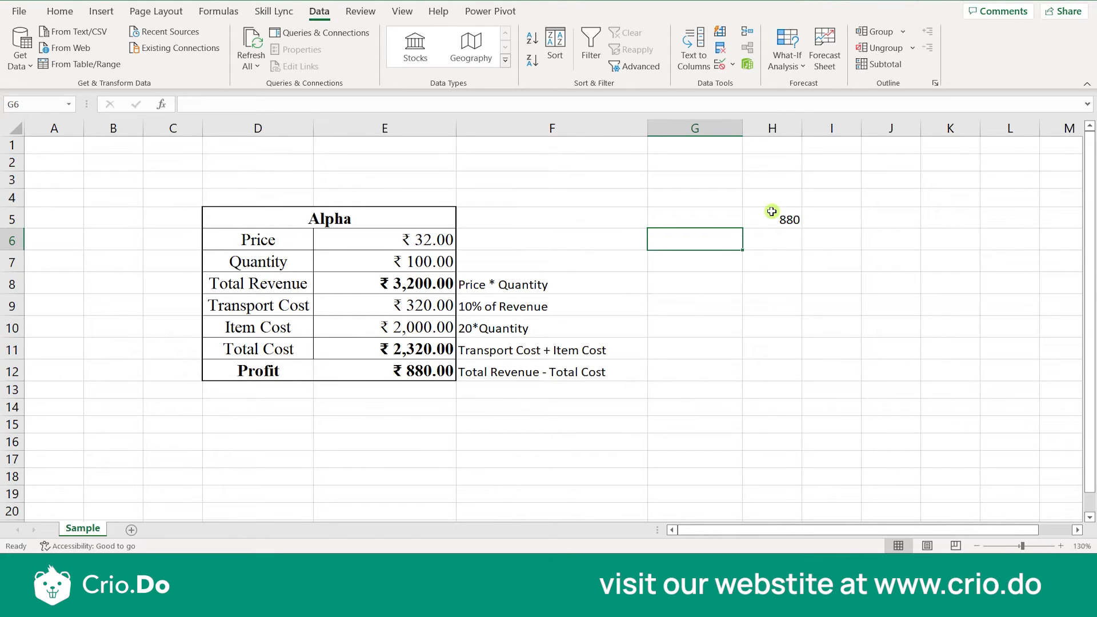
pyautogui.press('Up')
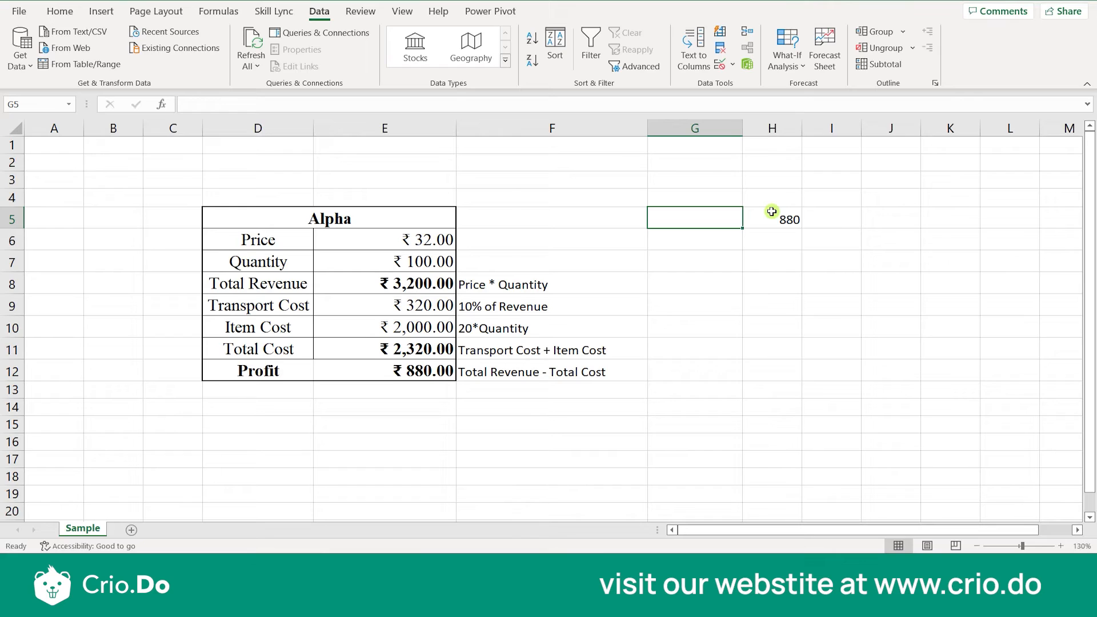
pyautogui.press('Right')
pyautogui.press('Down')
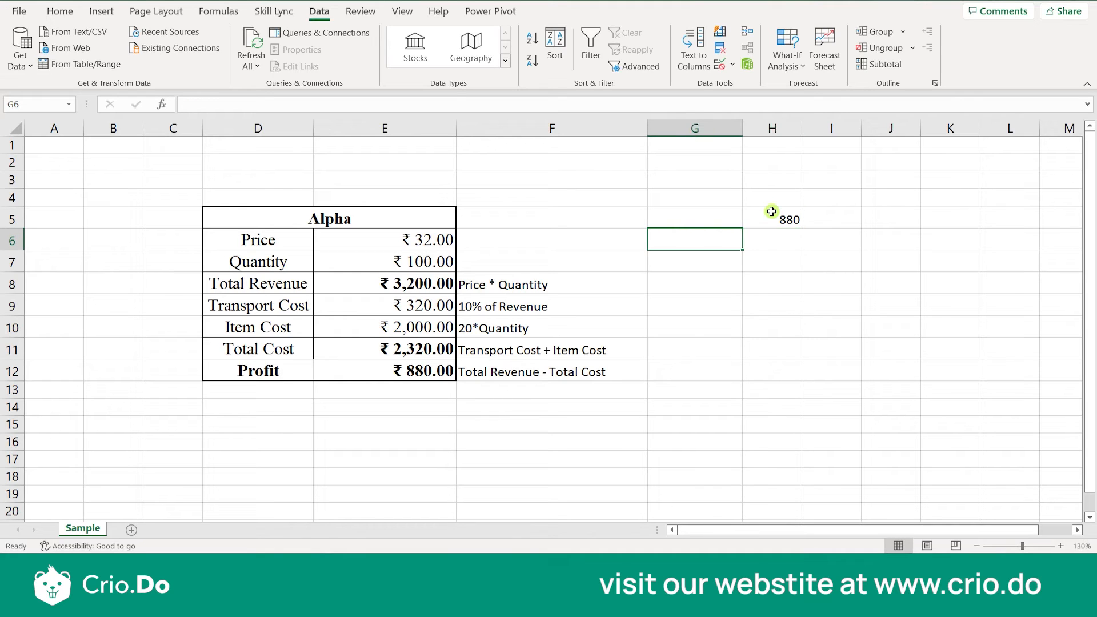
pyautogui.write('2')
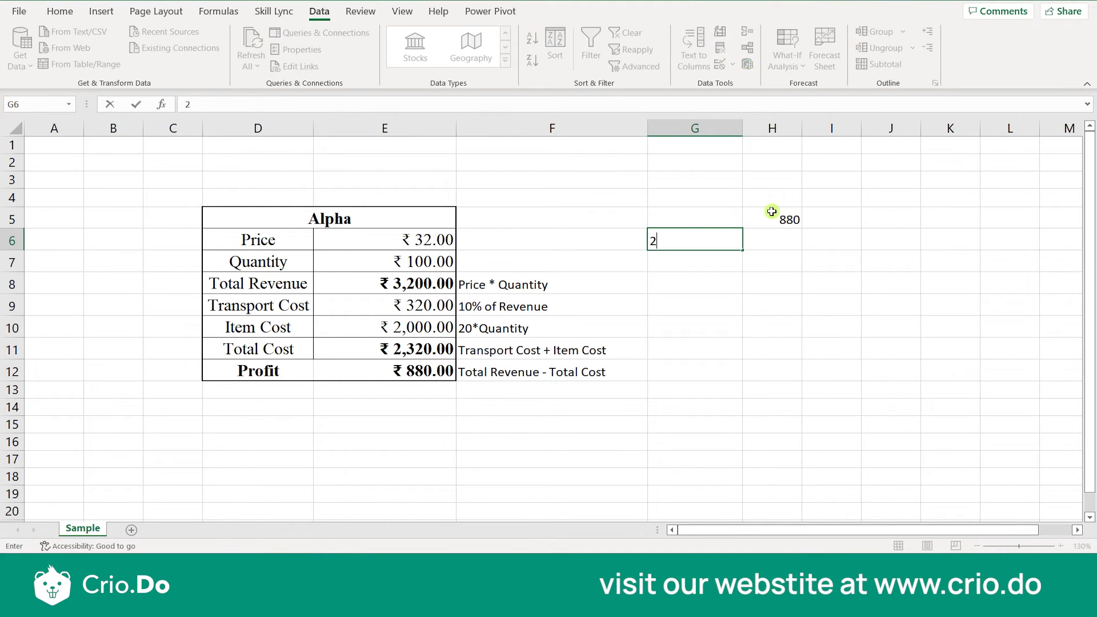
pyautogui.write('00')
pyautogui.press('Return')
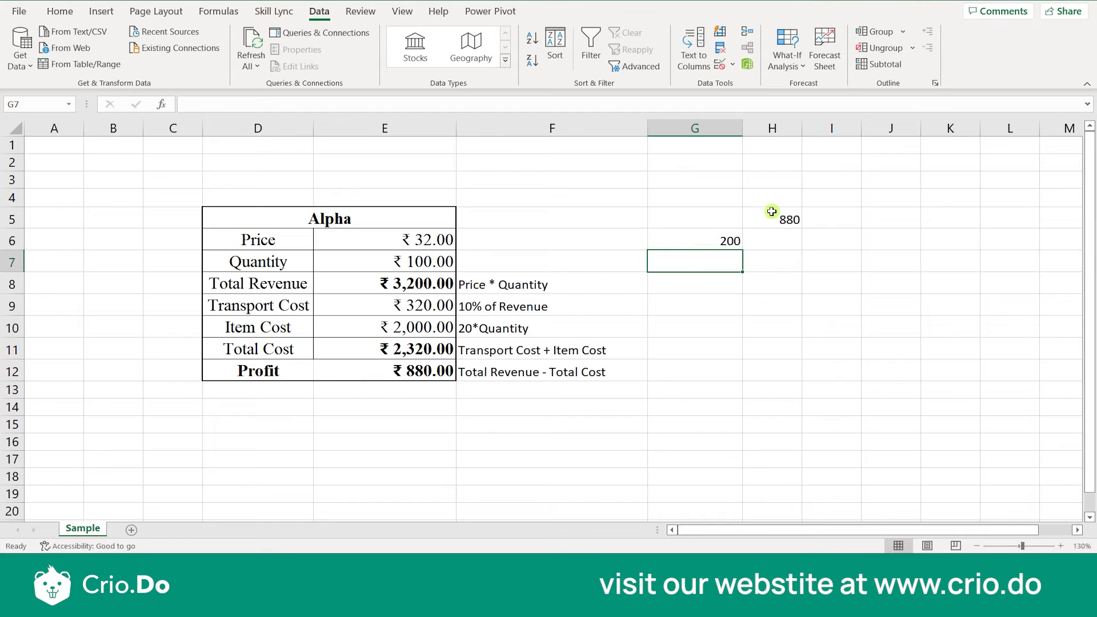
pyautogui.write('300')
pyautogui.press('Return')
pyautogui.write('400')
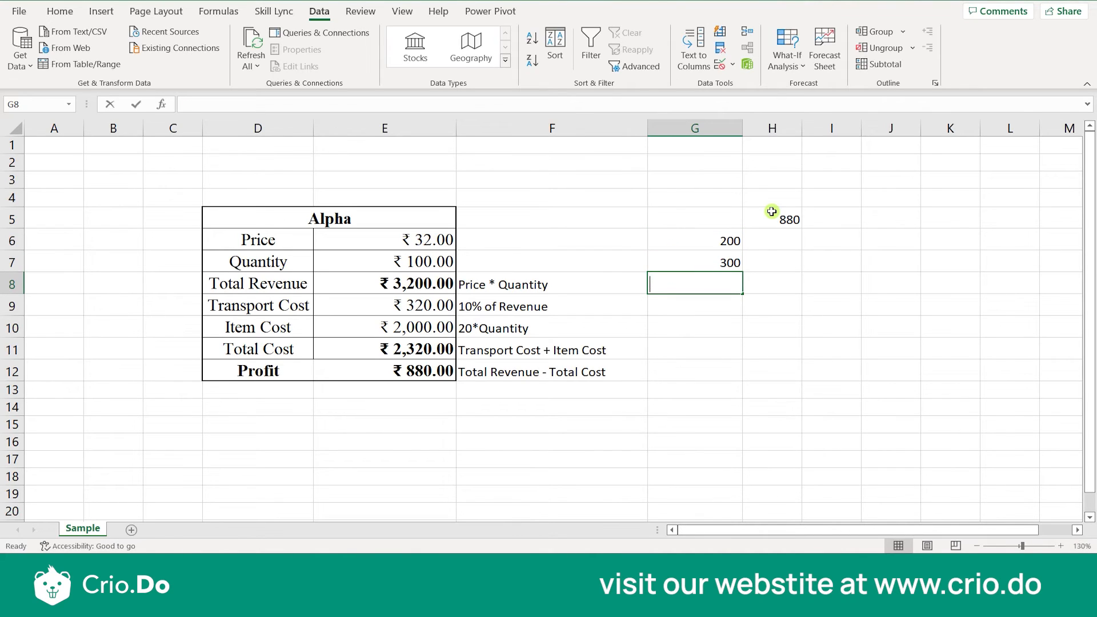
pyautogui.press('Return')
pyautogui.write('500')
pyautogui.press('Return')
pyautogui.write('600')
pyautogui.press('Return')
pyautogui.write('700')
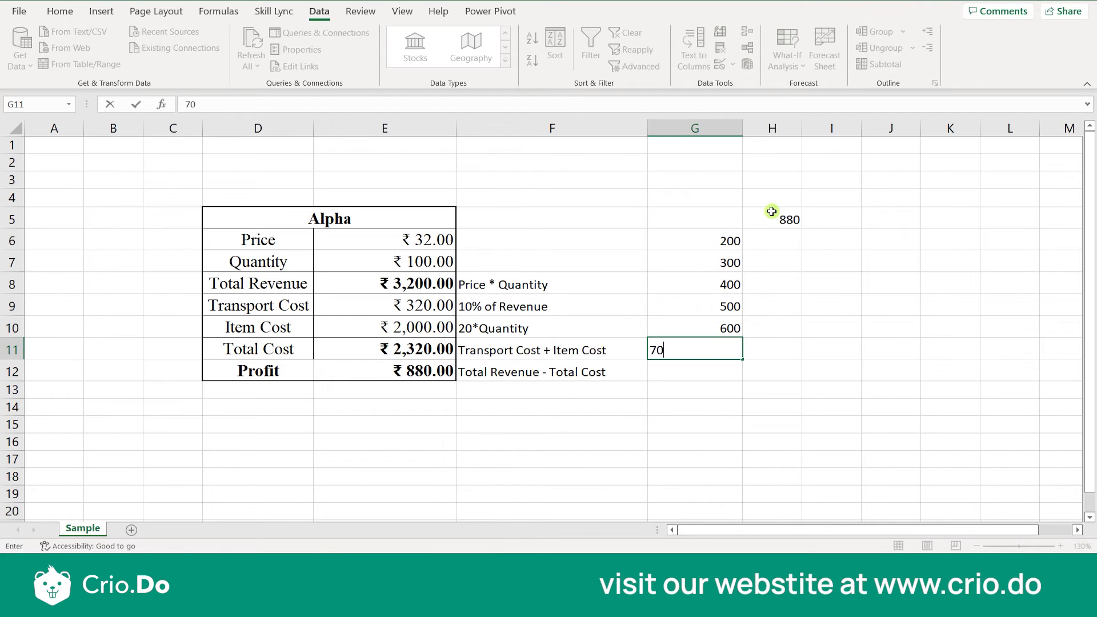
pyautogui.press('Return')
pyautogui.write('800')
pyautogui.press('Return')
pyautogui.write('900')
pyautogui.press('Return')
pyautogui.write('10')
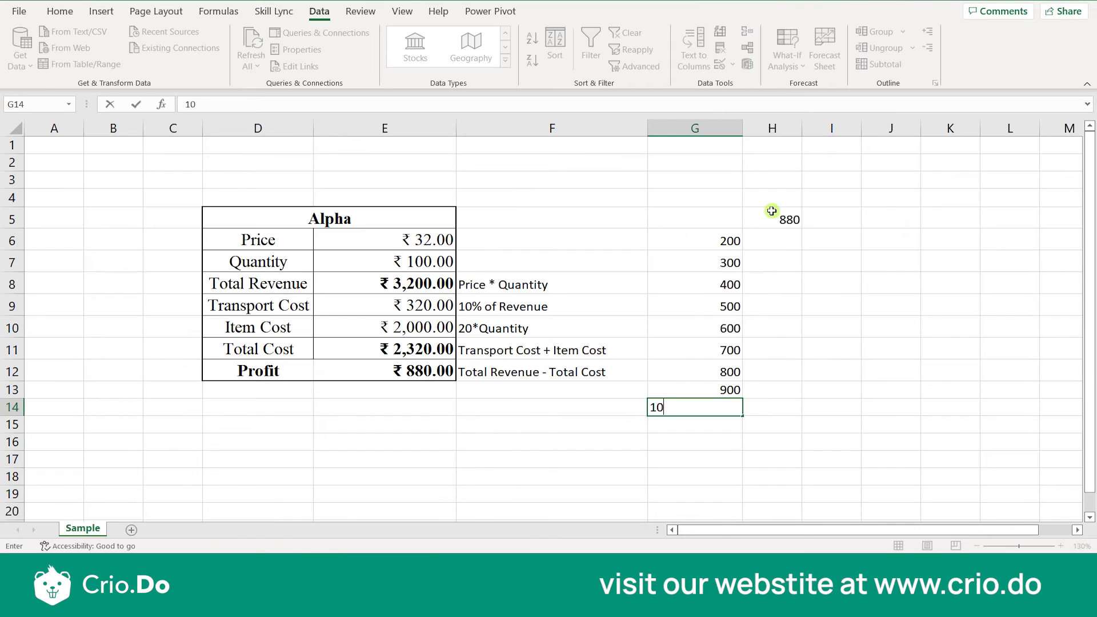
pyautogui.press('Tab')
pyautogui.press('Up')
pyautogui.press('Up')
pyautogui.press('Up')
pyautogui.press('Up')
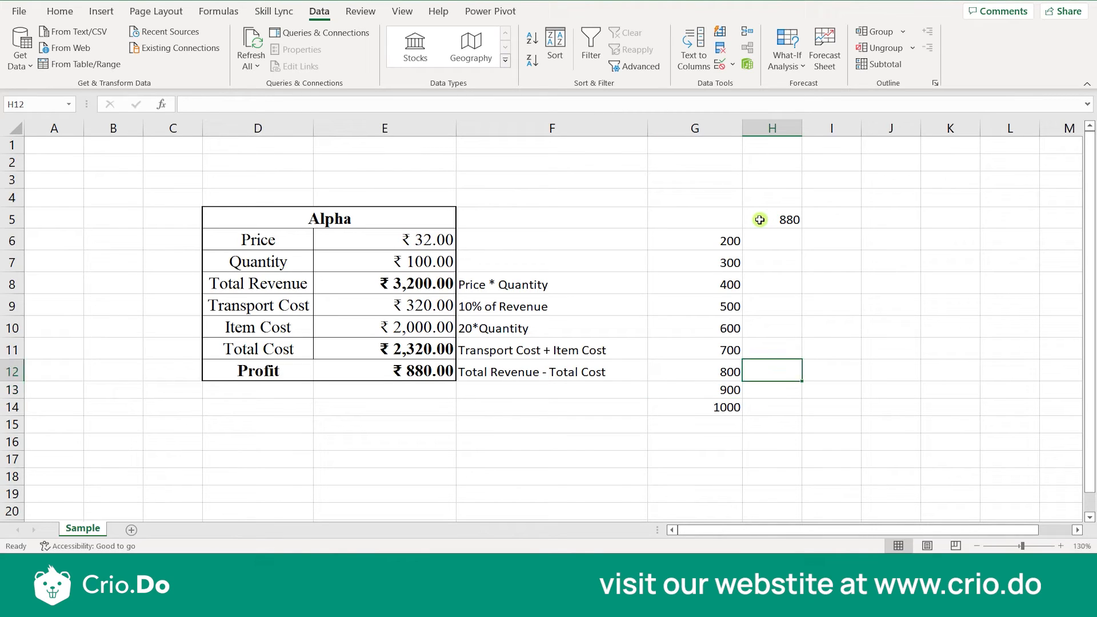
pyautogui.press('Up')
pyautogui.press('Up')
pyautogui.press('Up')
pyautogui.press('Up')
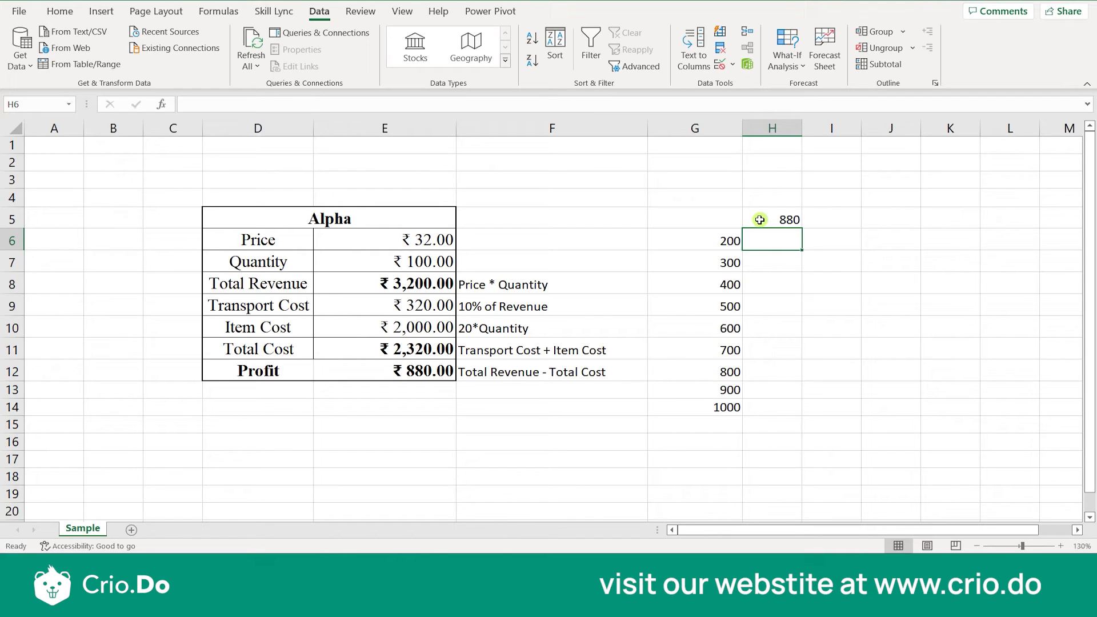
# Enter the heading Quantity in cell G4 above the list of quantities
pyautogui.click(722, 201)
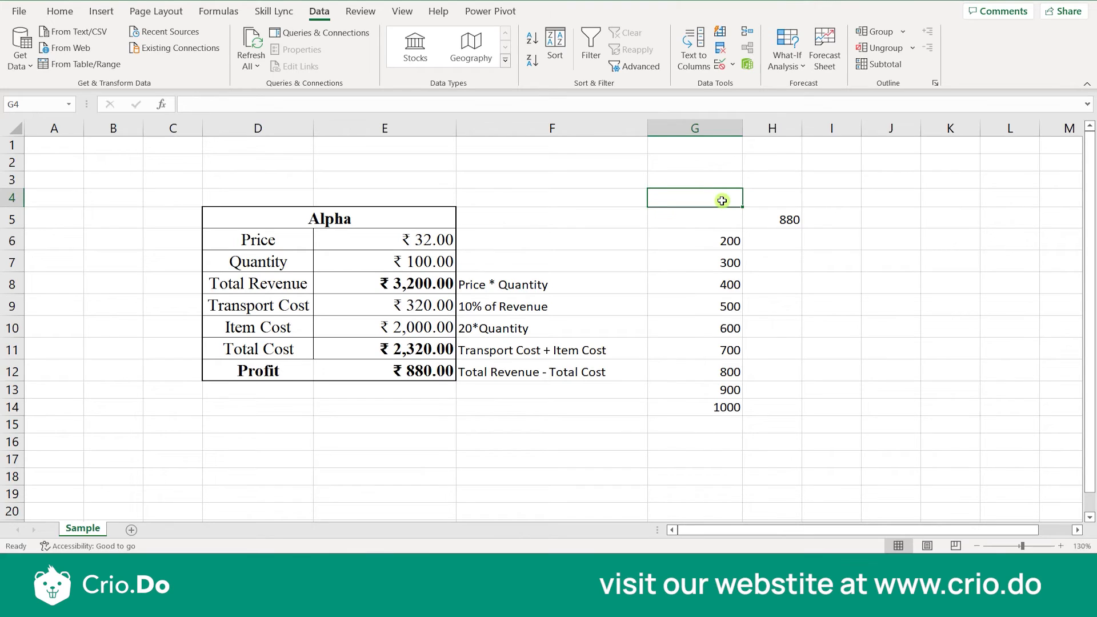
pyautogui.write('Quantity')
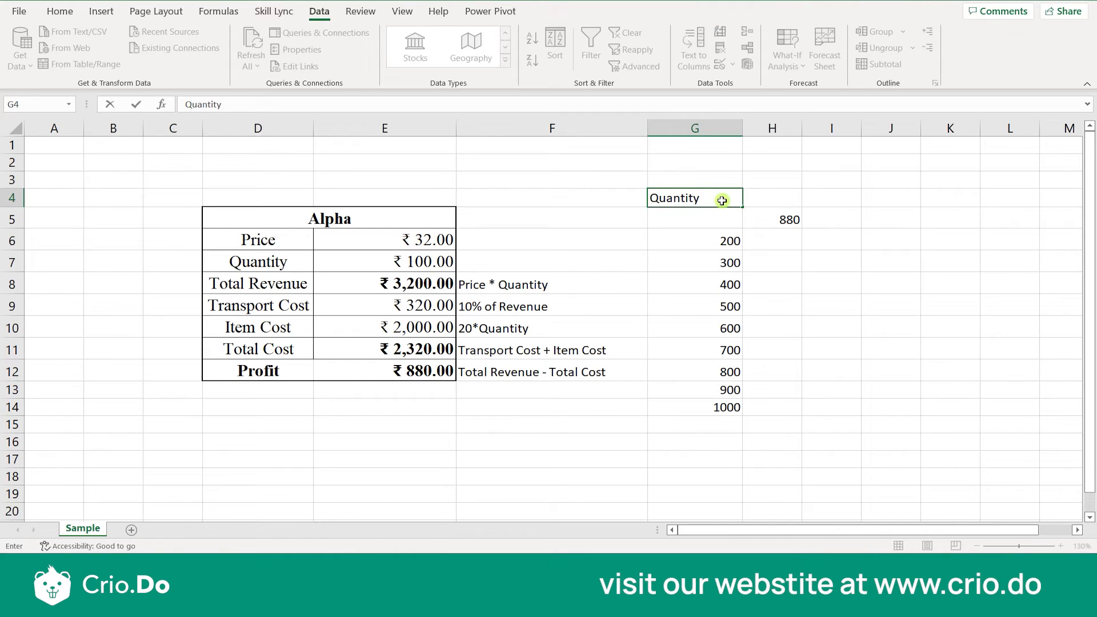
pyautogui.press('Return')
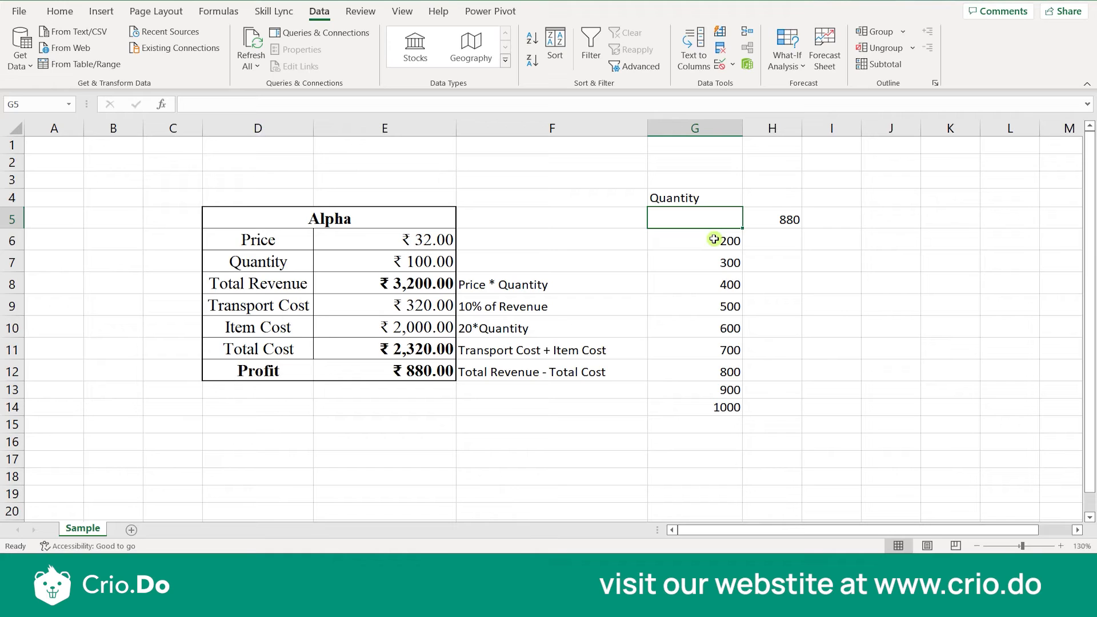
# Try to create a Data Table over G5:H14 with the profit cell E12 as the column input cell
pyautogui.click(784, 280)
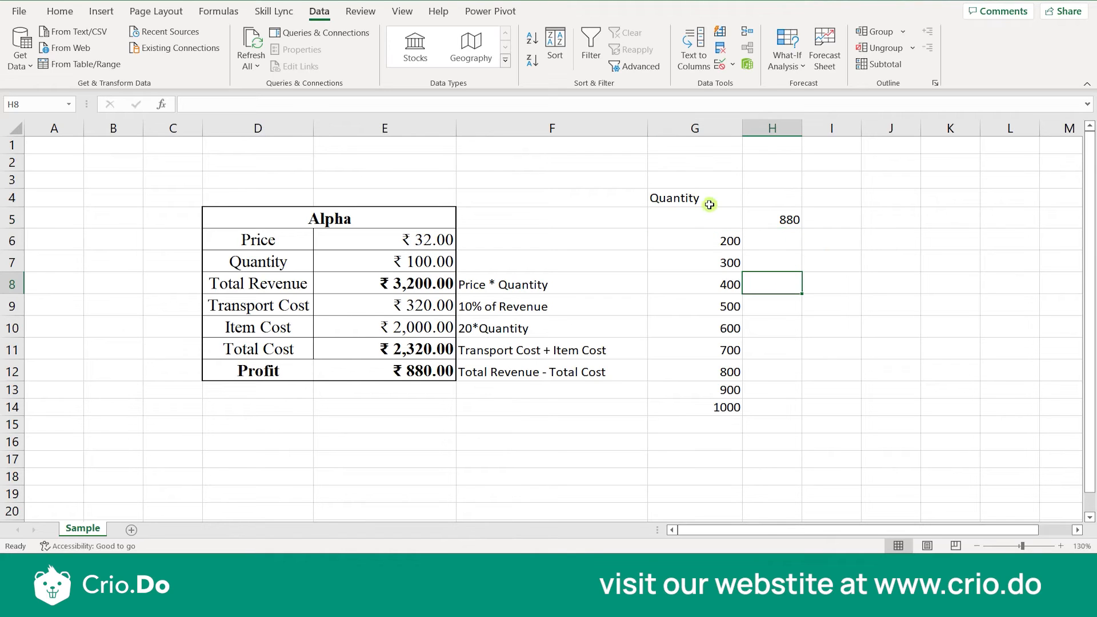
pyautogui.click(721, 215)
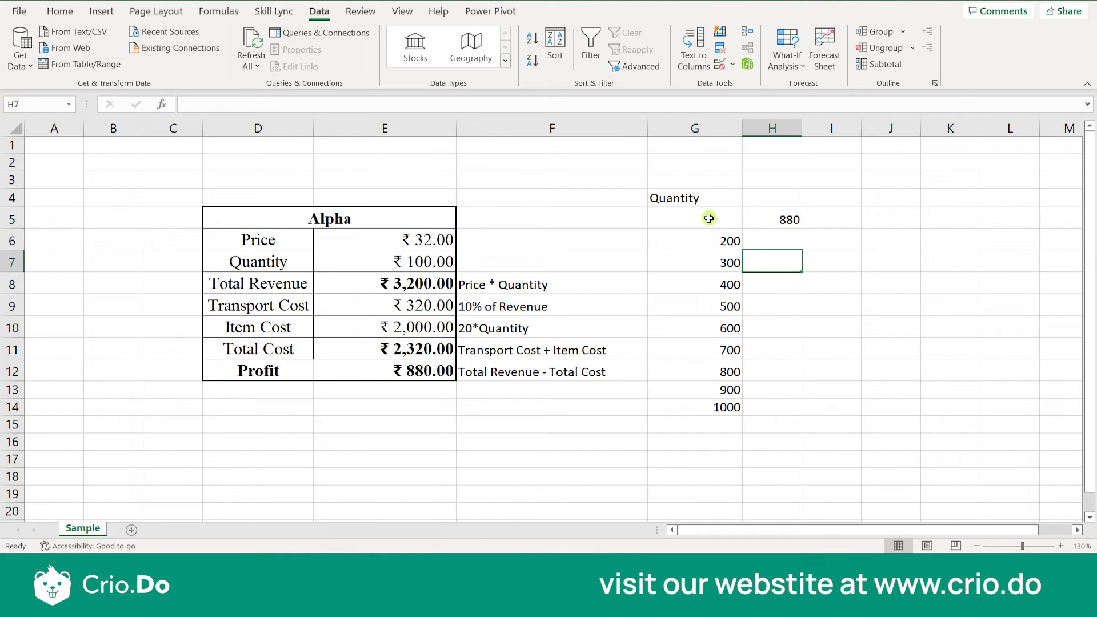
pyautogui.click(709, 217)
pyautogui.click(754, 372)
pyautogui.moveTo(693, 213); pyautogui.dragTo(754, 409)
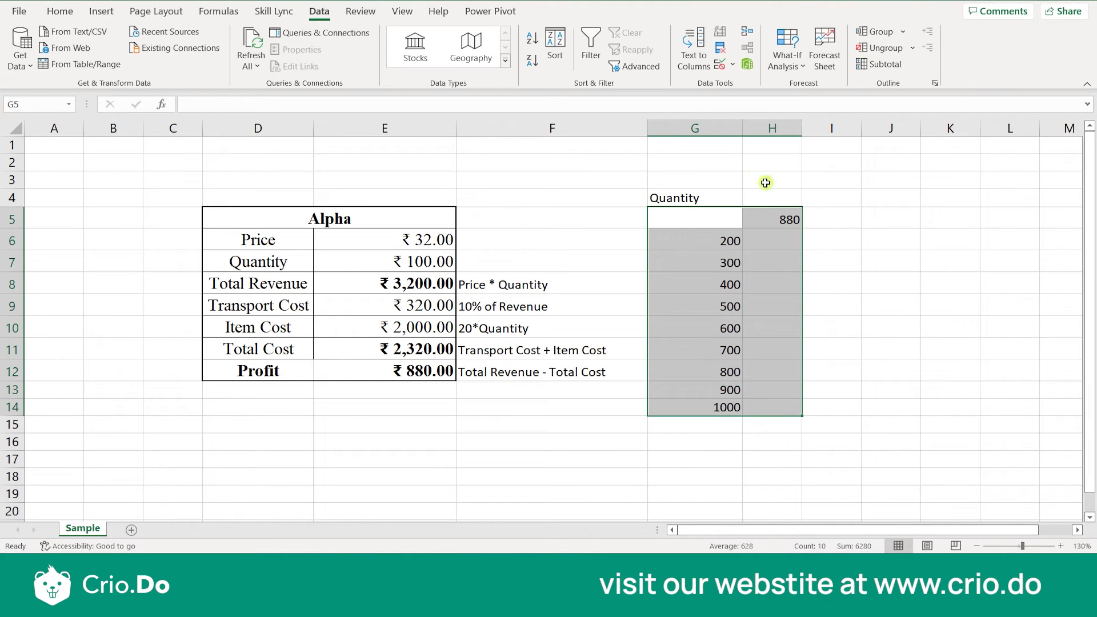
pyautogui.click(787, 57)
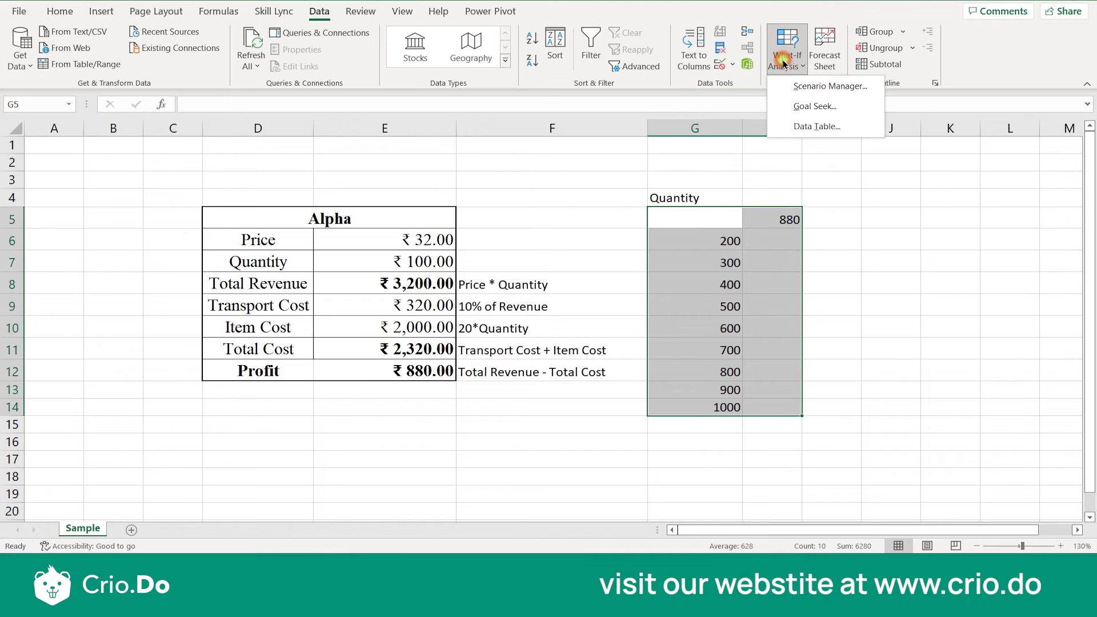
pyautogui.click(799, 127)
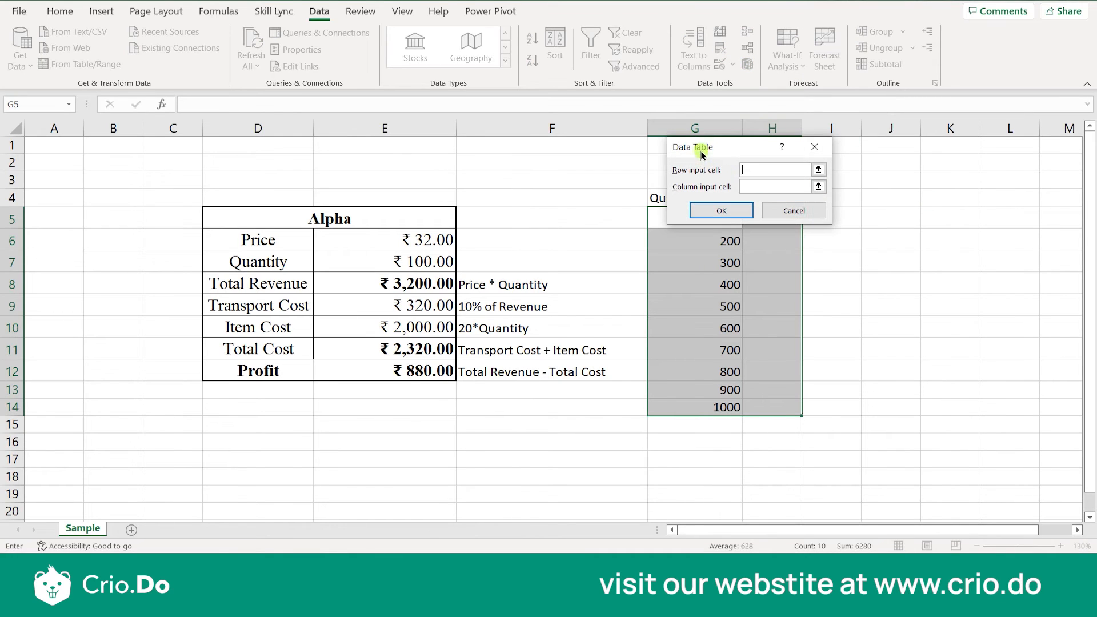
pyautogui.moveTo(702, 150); pyautogui.dragTo(900, 134)
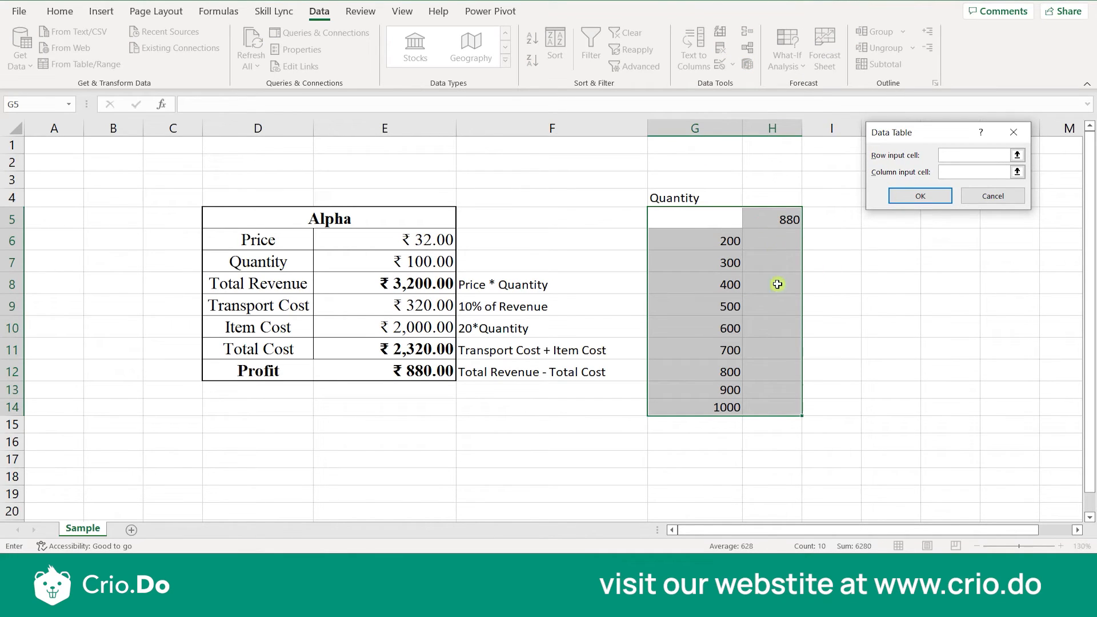
pyautogui.click(958, 171)
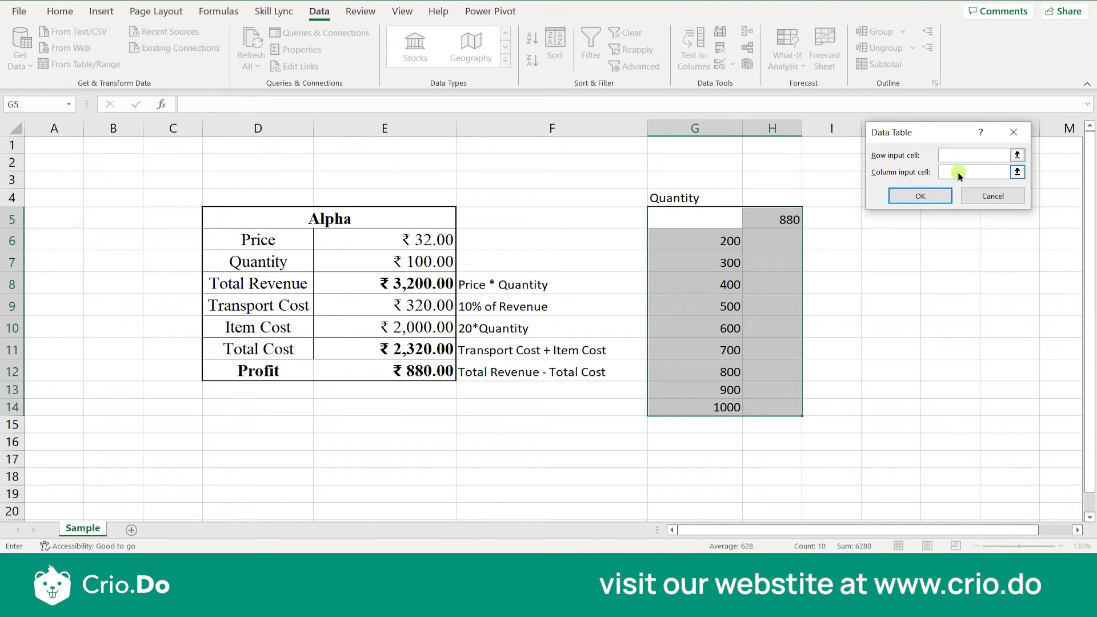
pyautogui.click(437, 368)
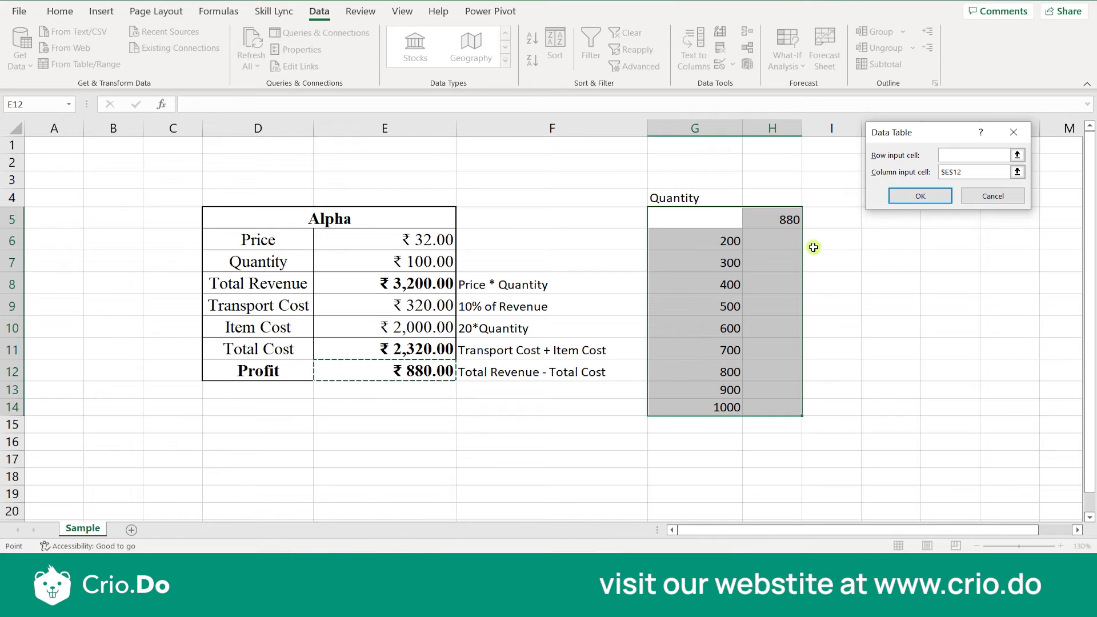
pyautogui.click(895, 200)
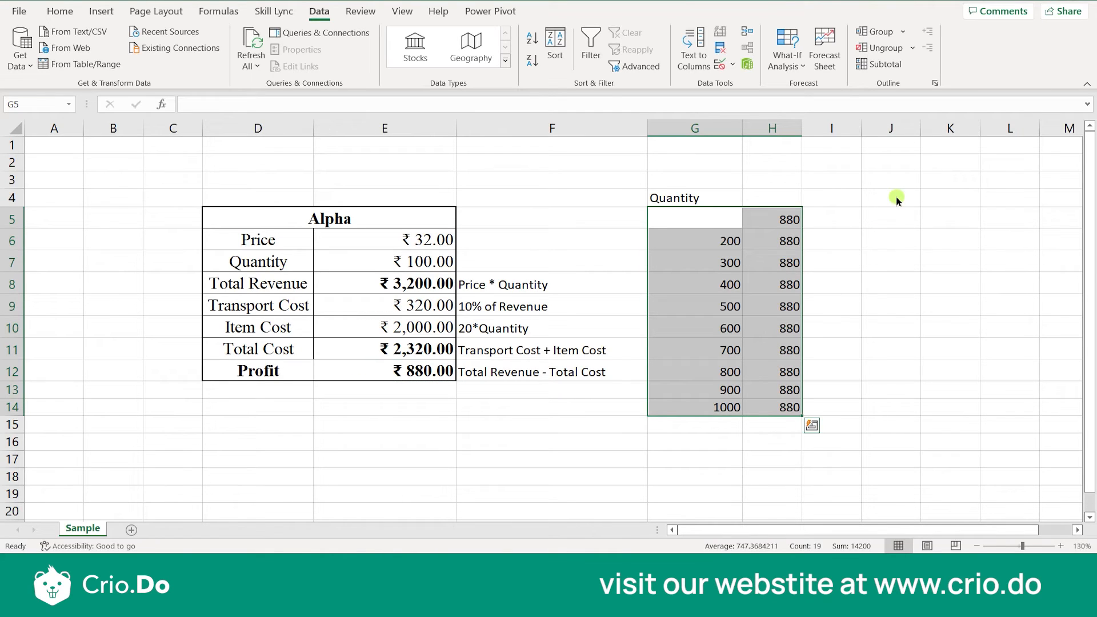
# Check the Data Table values in H6:H14, then undo that Data Table
pyautogui.click(779, 284)
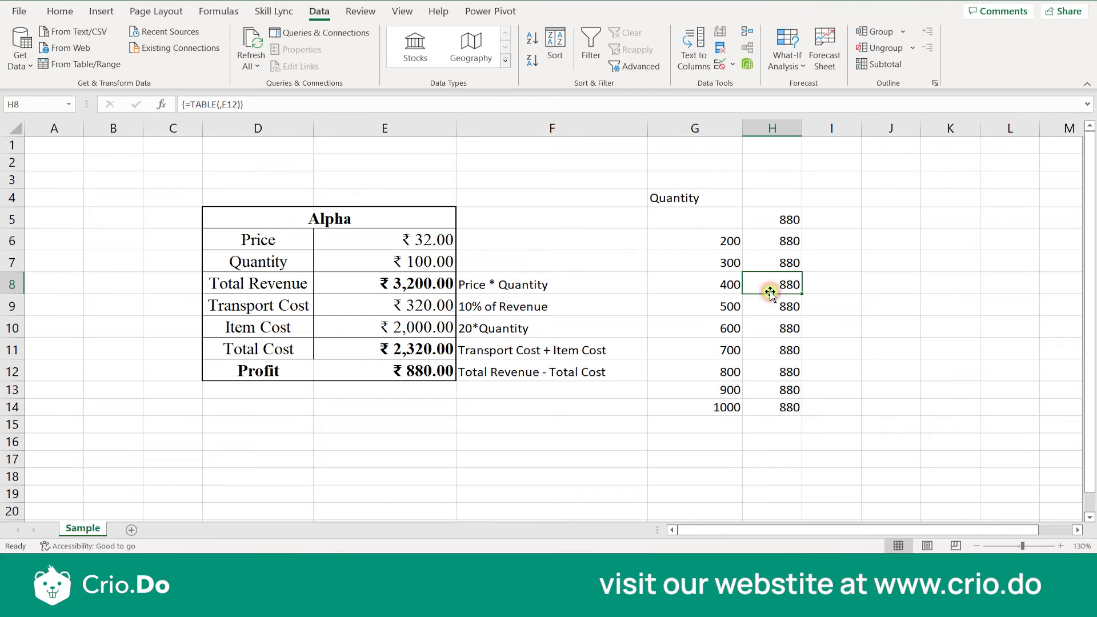
pyautogui.moveTo(786, 241); pyautogui.dragTo(788, 407)
pyautogui.click(806, 309)
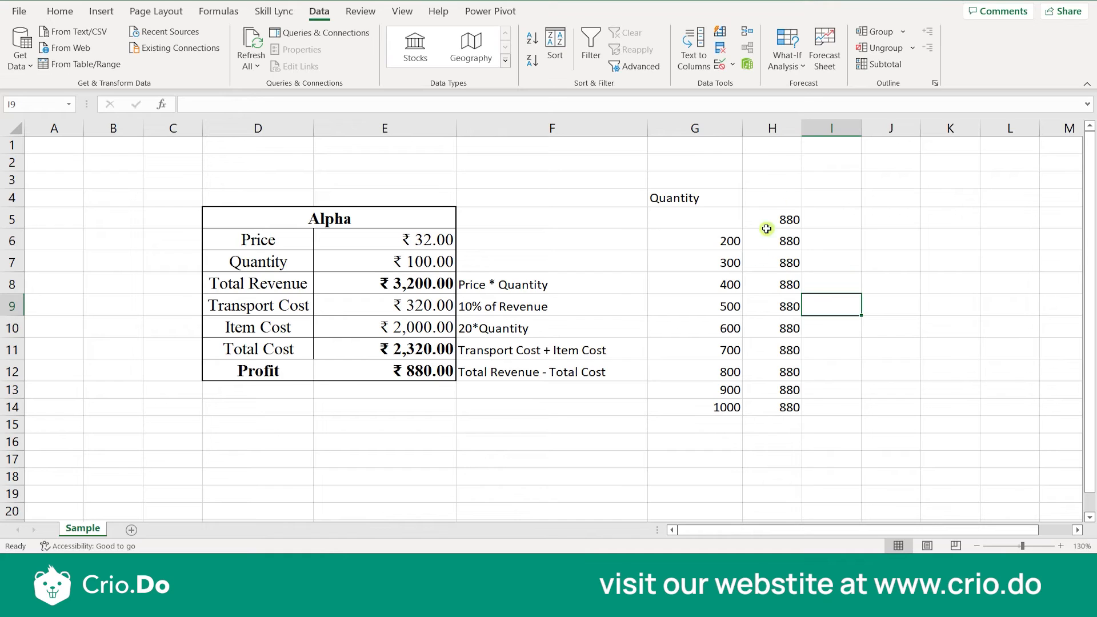
pyautogui.moveTo(766, 237); pyautogui.dragTo(769, 407)
pyautogui.hotkey('ctrl', 'z')
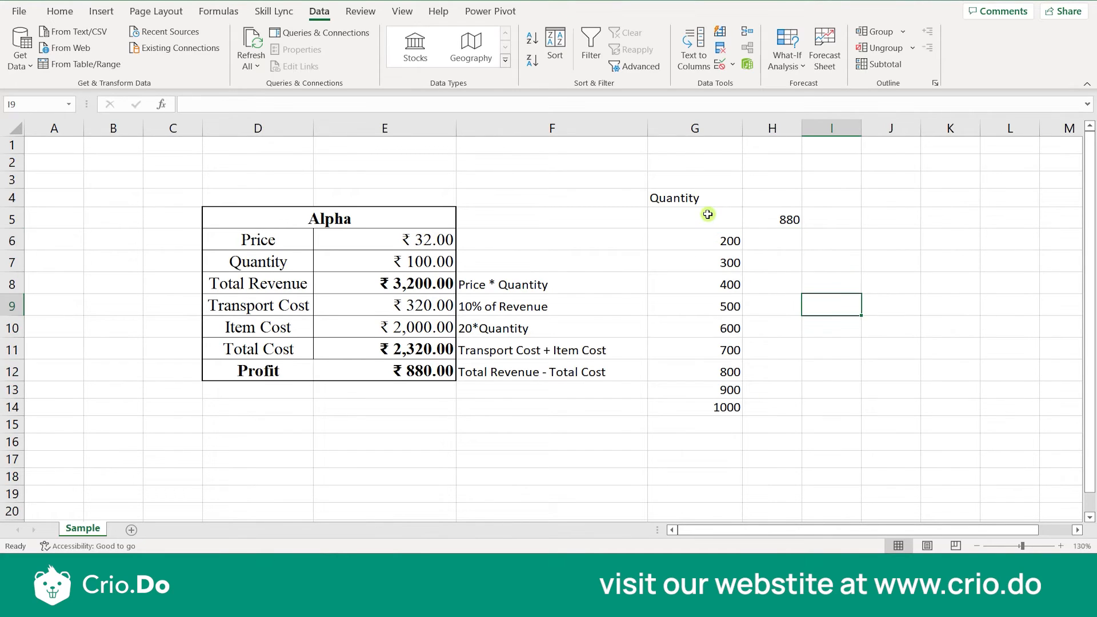
# Create a Data Table over G5:H14 using the quantity cell E7 as the column input cell
pyautogui.moveTo(705, 211); pyautogui.dragTo(762, 404)
pyautogui.click(787, 58)
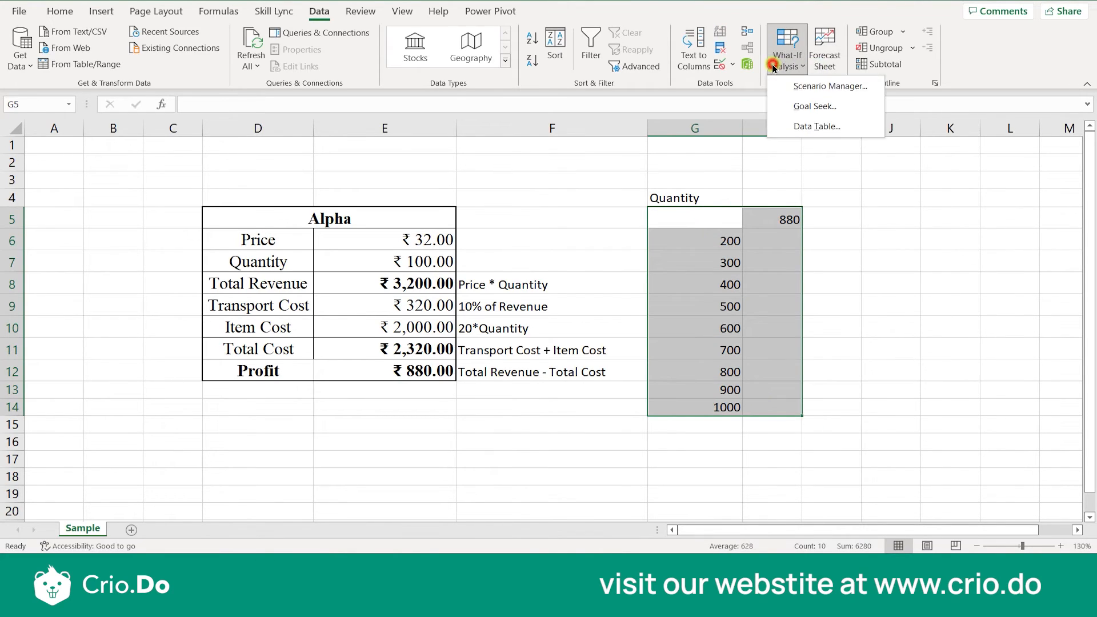
pyautogui.click(800, 130)
pyautogui.click(951, 173)
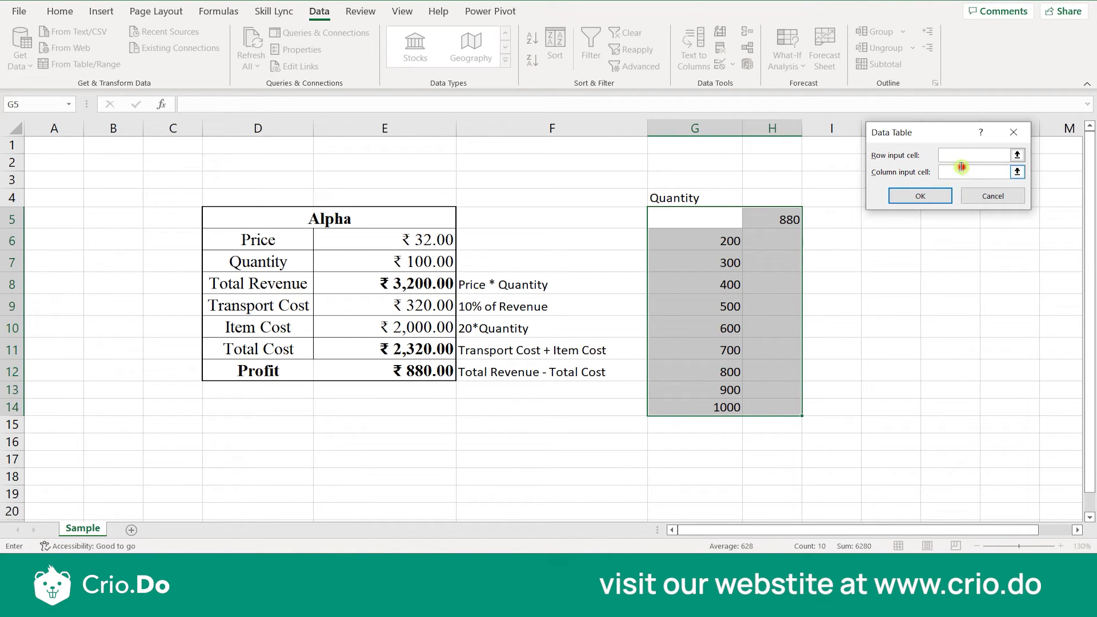
pyautogui.click(433, 260)
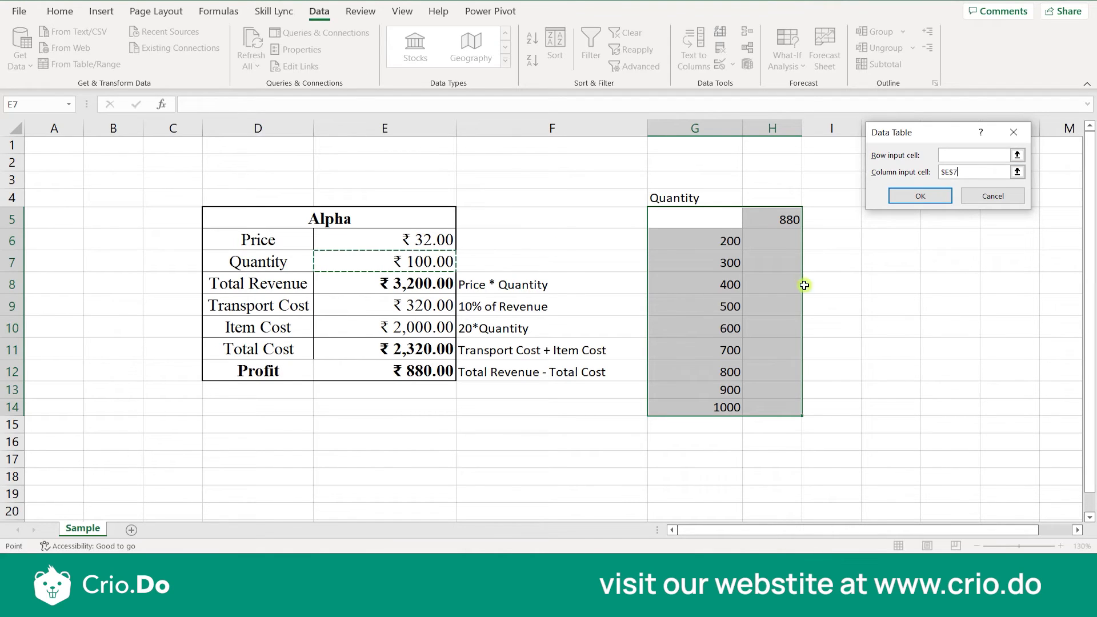
pyautogui.click(909, 195)
# Inspect the Data Table values in H6:H14 and the formula in H6
pyautogui.moveTo(786, 240); pyautogui.dragTo(781, 408)
pyautogui.press('Delete')
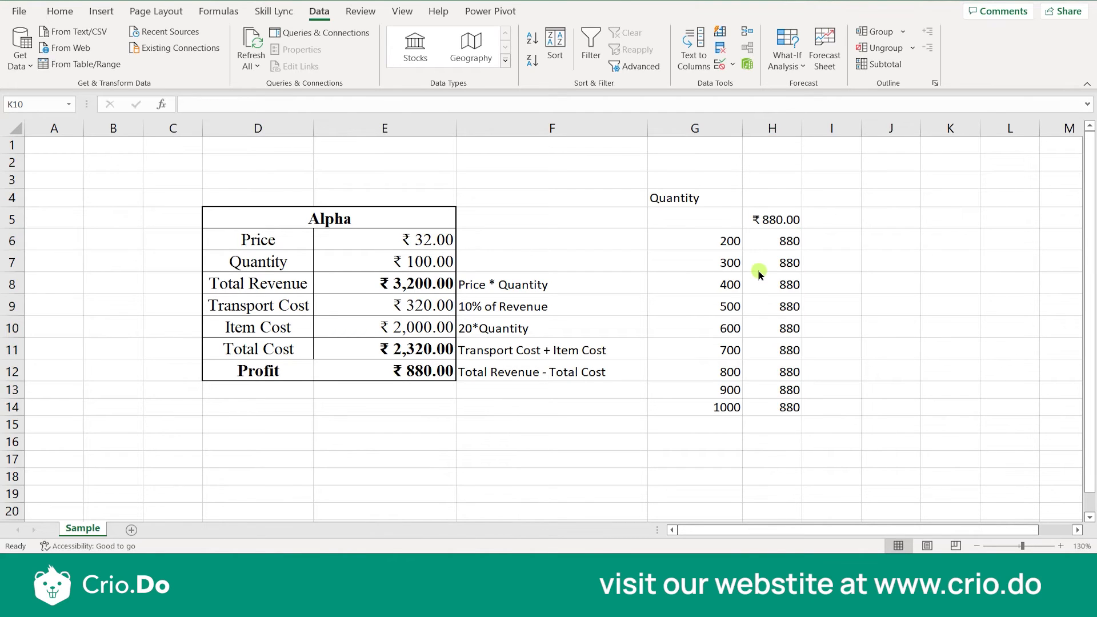
pyautogui.click(777, 236)
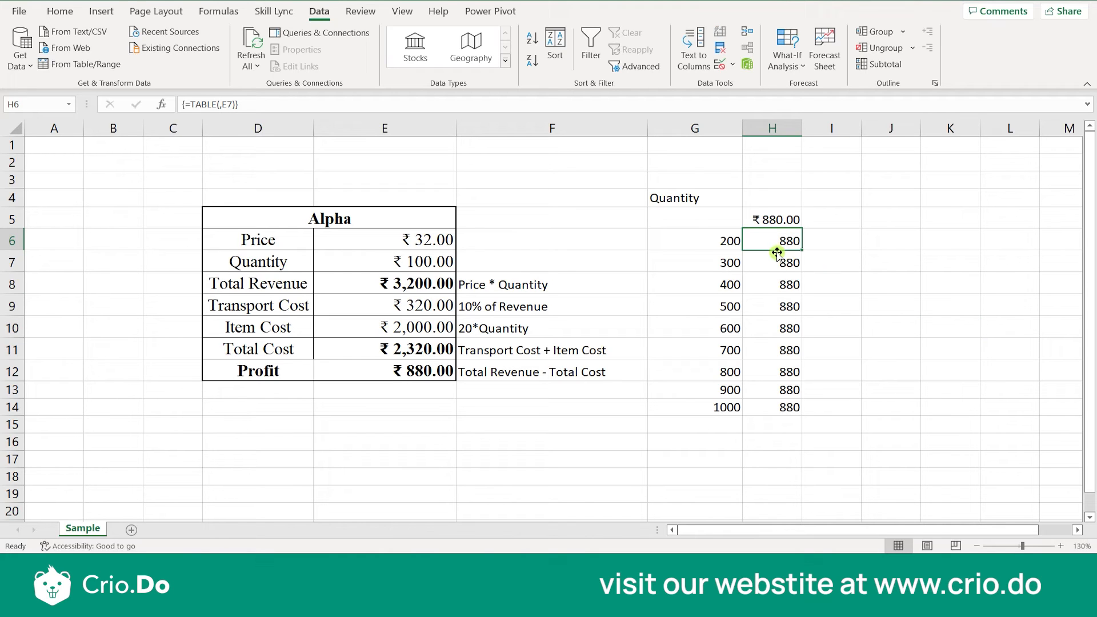
pyautogui.click(826, 246)
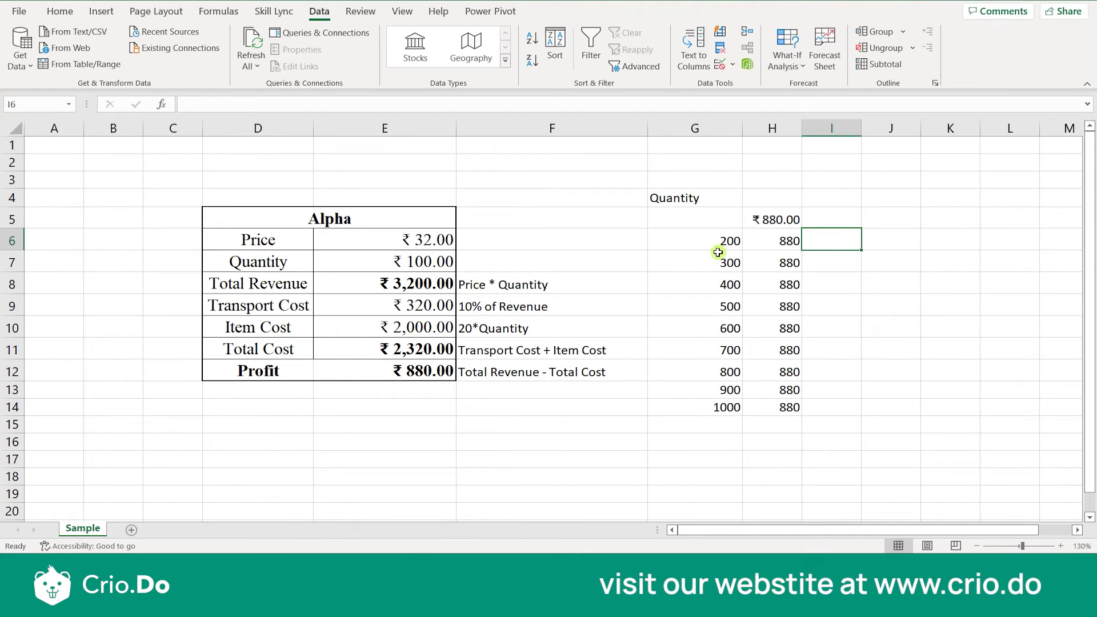
# Replace the typed value in H5 with a formula referencing the profit cell, =E12
pyautogui.click(782, 218)
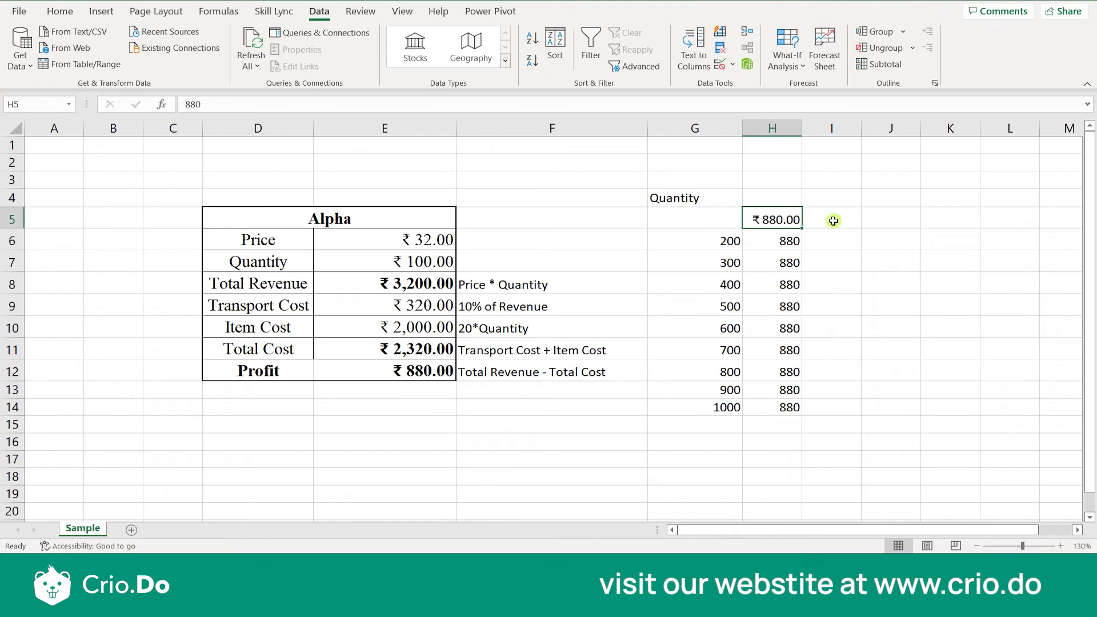
pyautogui.write('=')
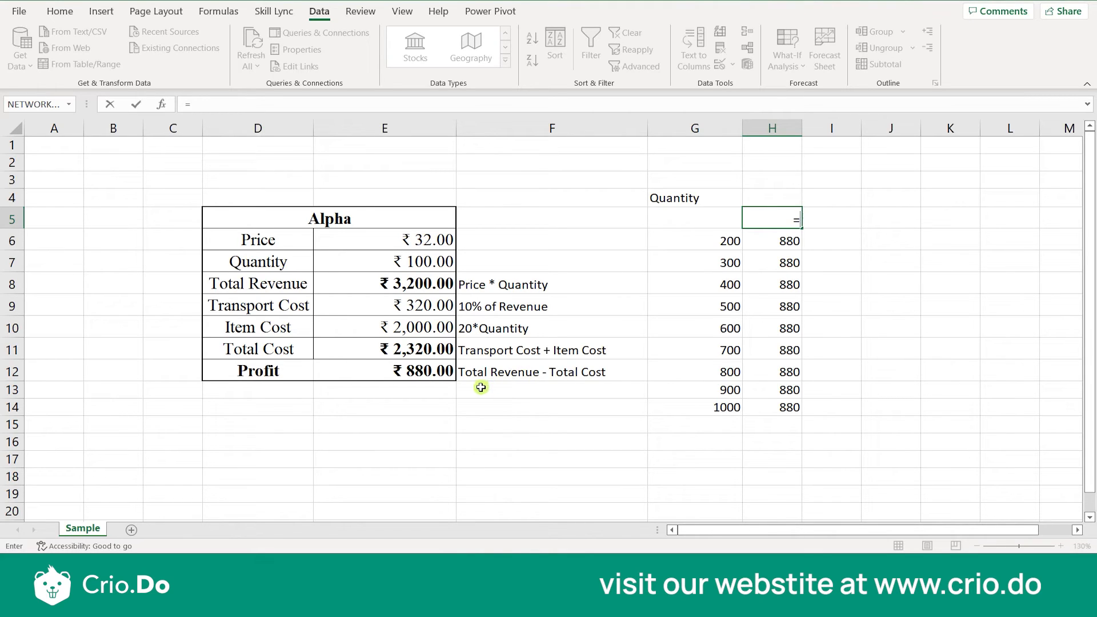
pyautogui.click(400, 372)
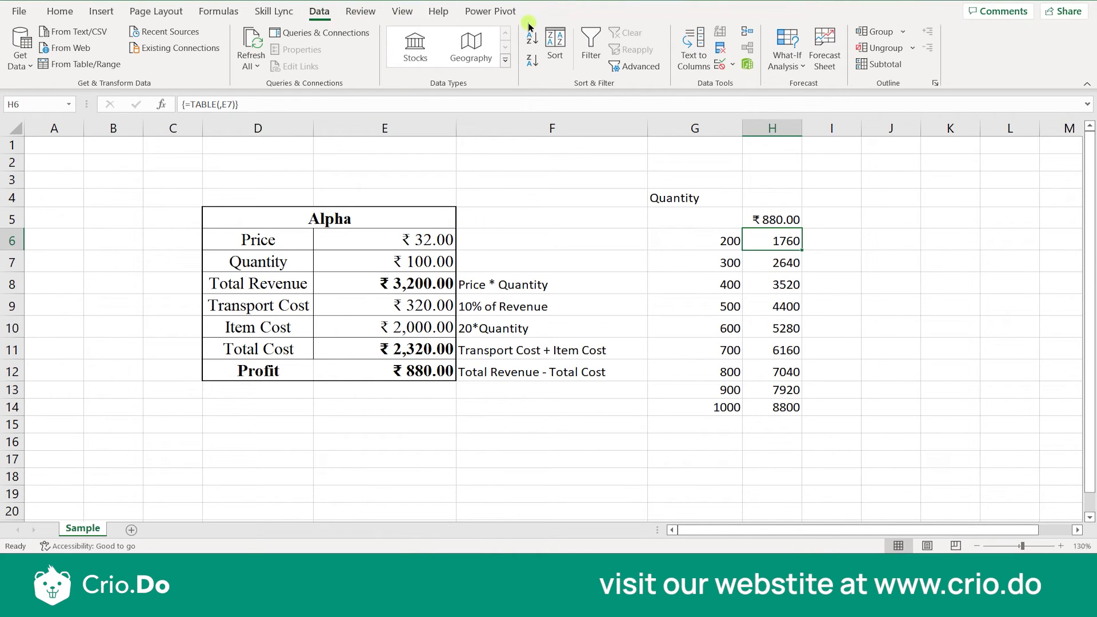
# Display the sheet's formulas instead of values and examine the formulas in H5:H14
pyautogui.click(223, 11)
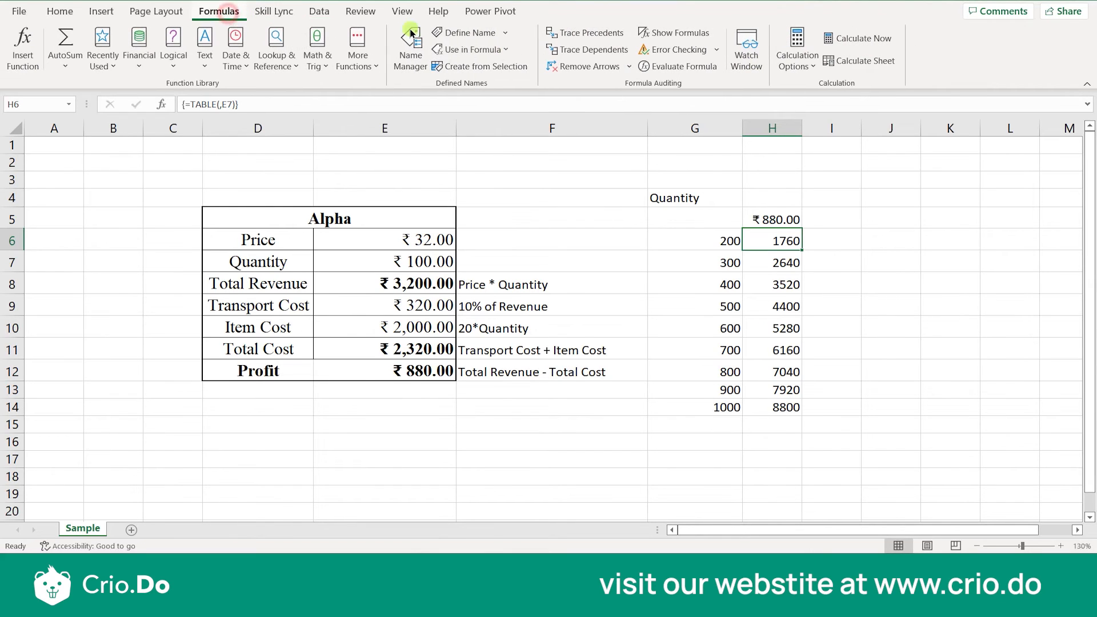
pyautogui.click(672, 33)
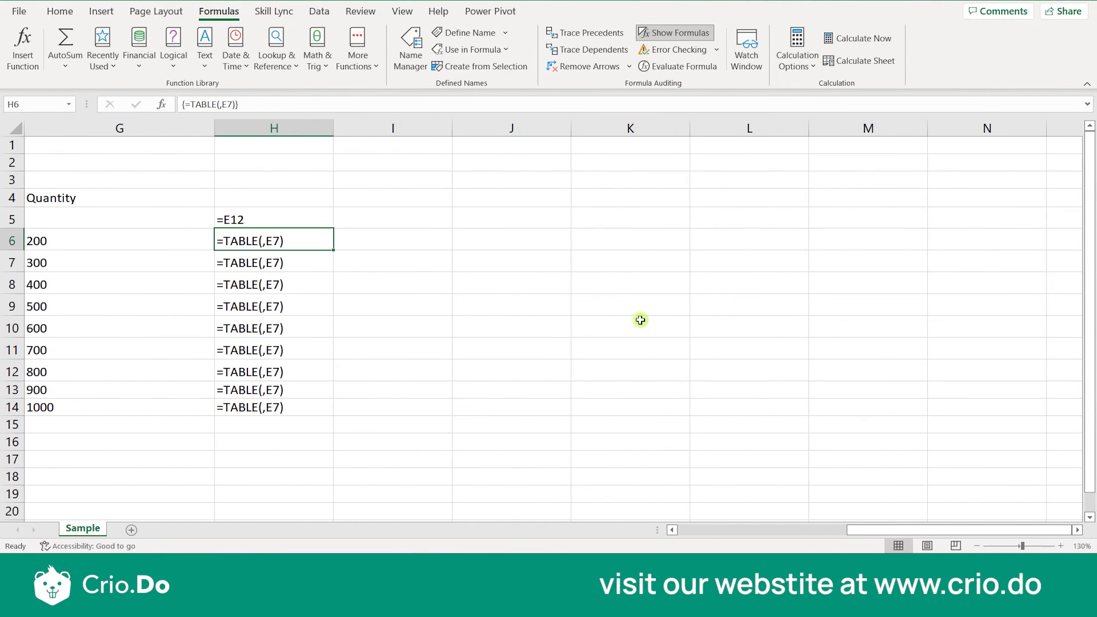
pyautogui.click(280, 222)
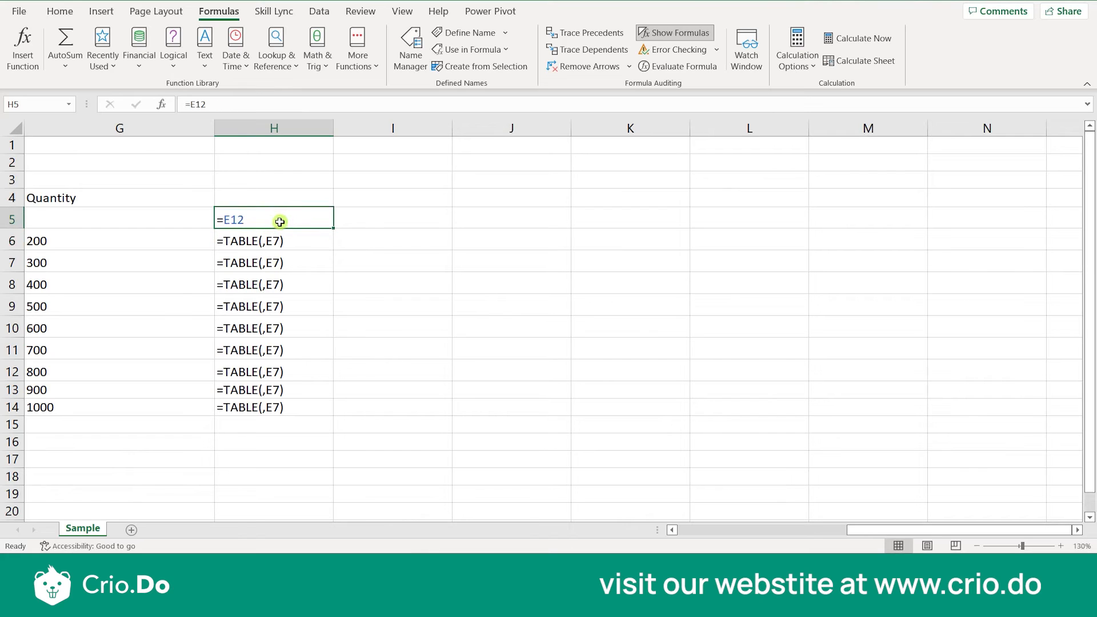
pyautogui.press('Return')
pyautogui.press('Down')
pyautogui.press('Down')
pyautogui.press('Down')
pyautogui.press('Down')
pyautogui.press('Down')
pyautogui.press('Down')
pyautogui.press('Down')
pyautogui.press('Down')
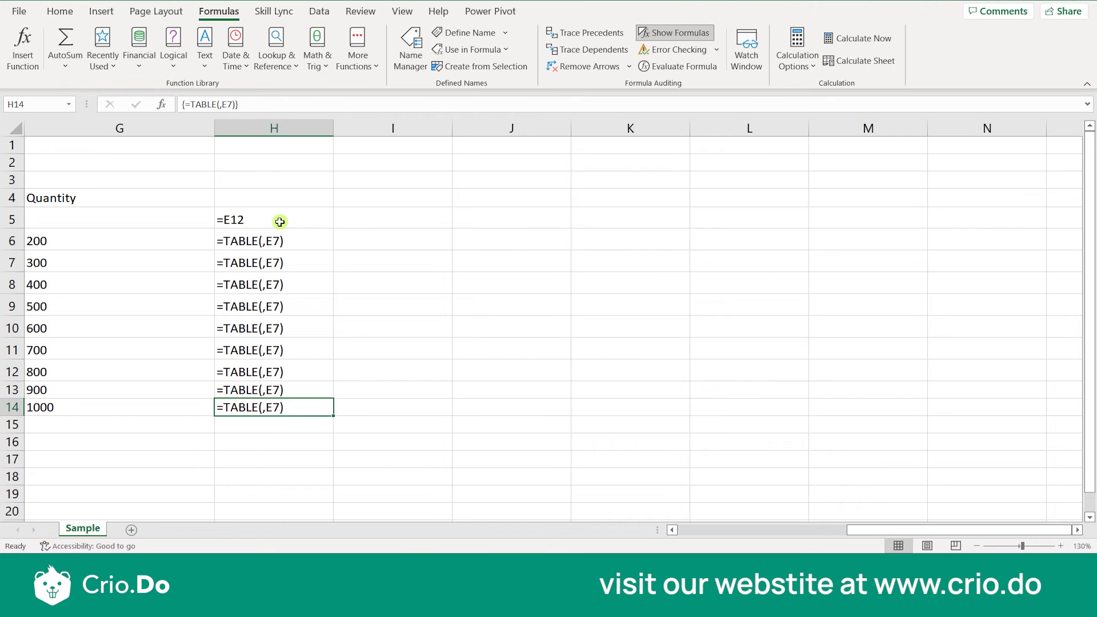
# Examine the formulas in the Alpha table, ending on its quantity cell E7
pyautogui.press('Left')
pyautogui.press('Left')
pyautogui.press('Left')
pyautogui.press('Left')
pyautogui.press('Left')
pyautogui.press('Left')
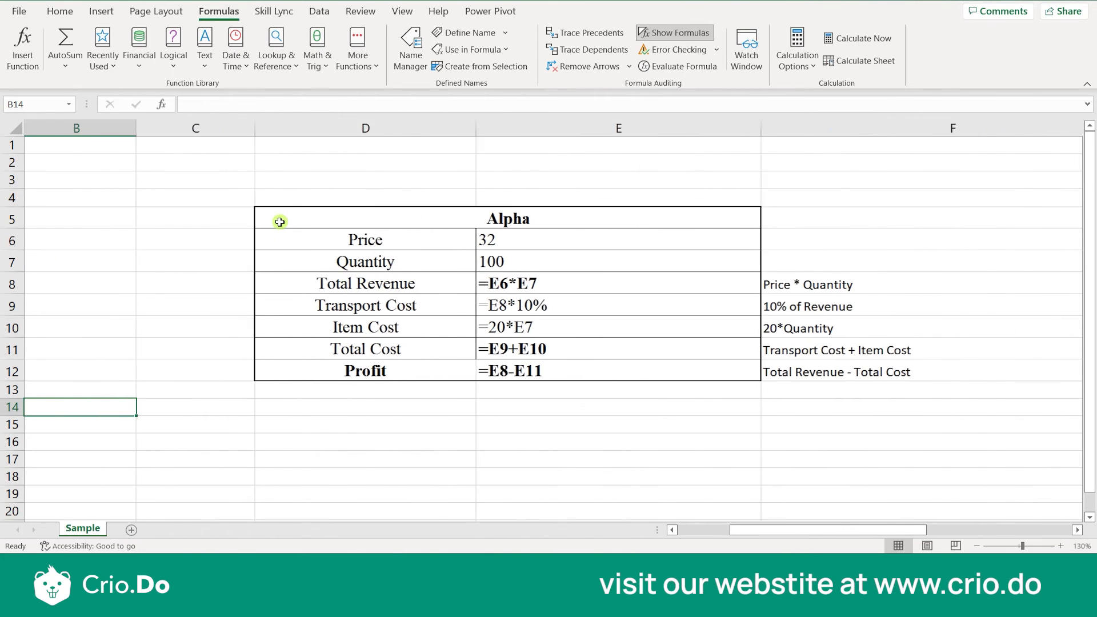
pyautogui.press('Up')
pyautogui.press('Up')
pyautogui.press('Up')
pyautogui.press('Up')
pyautogui.press('Up')
pyautogui.press('Up')
pyautogui.press('Up')
pyautogui.press('Up')
pyautogui.press('Down')
pyautogui.press('Right')
pyautogui.press('Right')
pyautogui.press('Right')
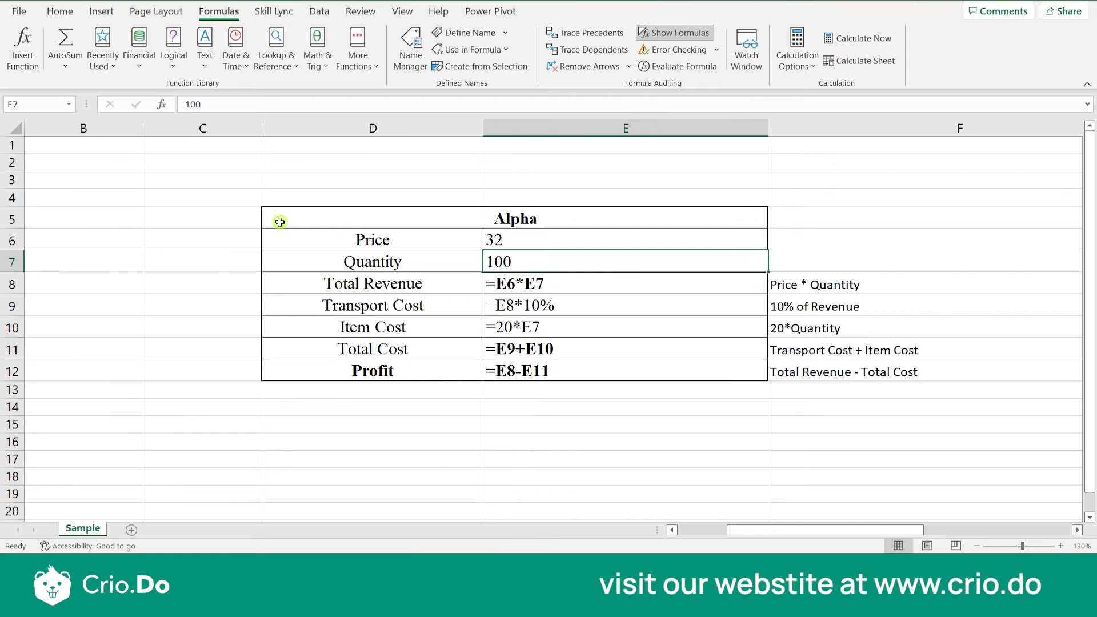
# Compare the Alpha table's quantity cell with the quantities in column G, and switch the sheet back to displaying values
pyautogui.press('Right')
pyautogui.press('Right')
pyautogui.press('Right')
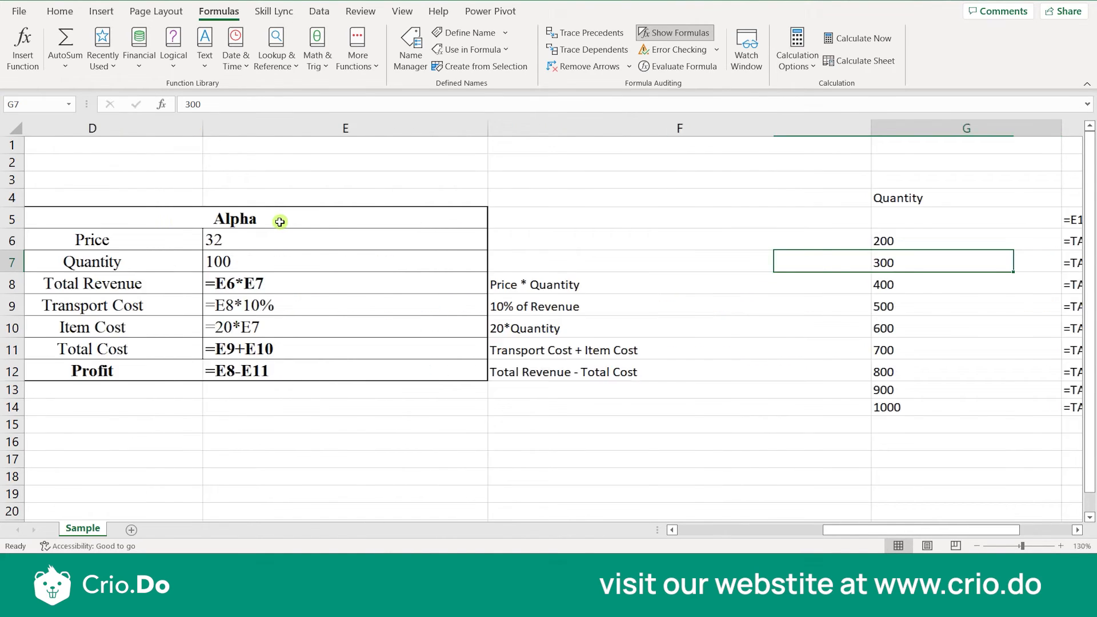
pyautogui.press('Left')
pyautogui.press('Left')
pyautogui.press('Left')
pyautogui.press('Left')
pyautogui.press('Left')
pyautogui.press('Left')
pyautogui.press('Left')
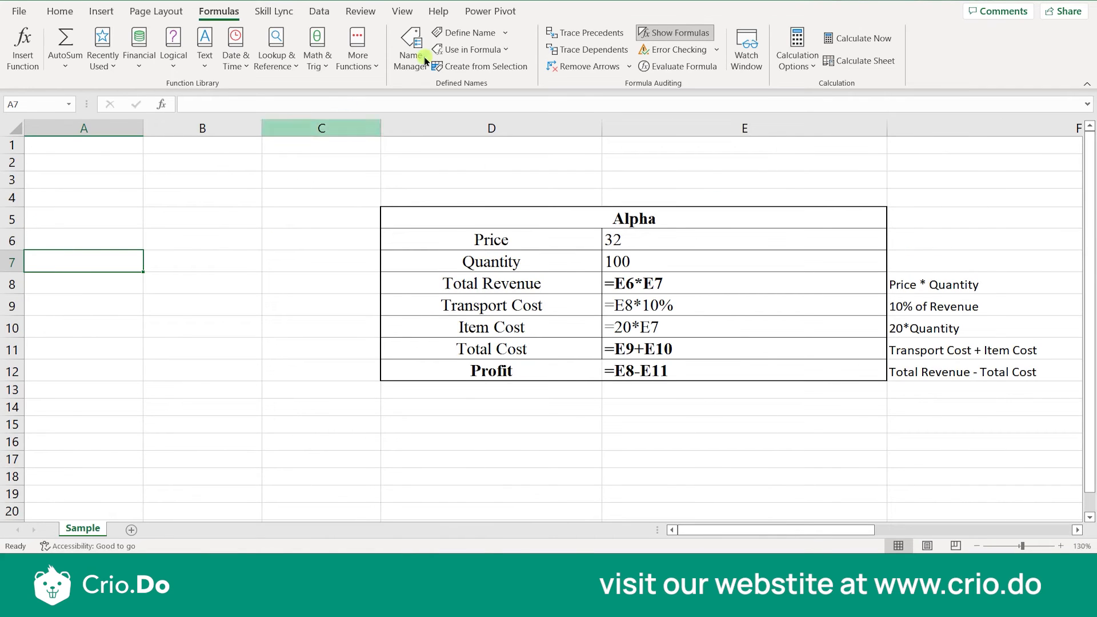
pyautogui.click(674, 32)
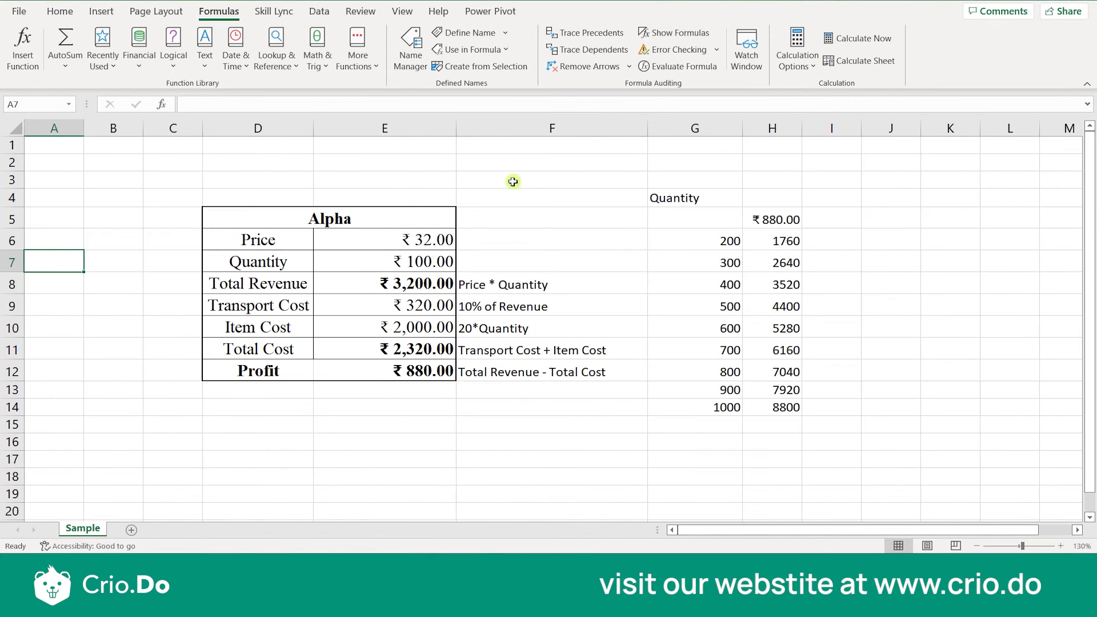
# Set G6 to 250 and G7 to 500, and fill the quantity series down to 2250 in G14
pyautogui.click(492, 260)
pyautogui.click(728, 242)
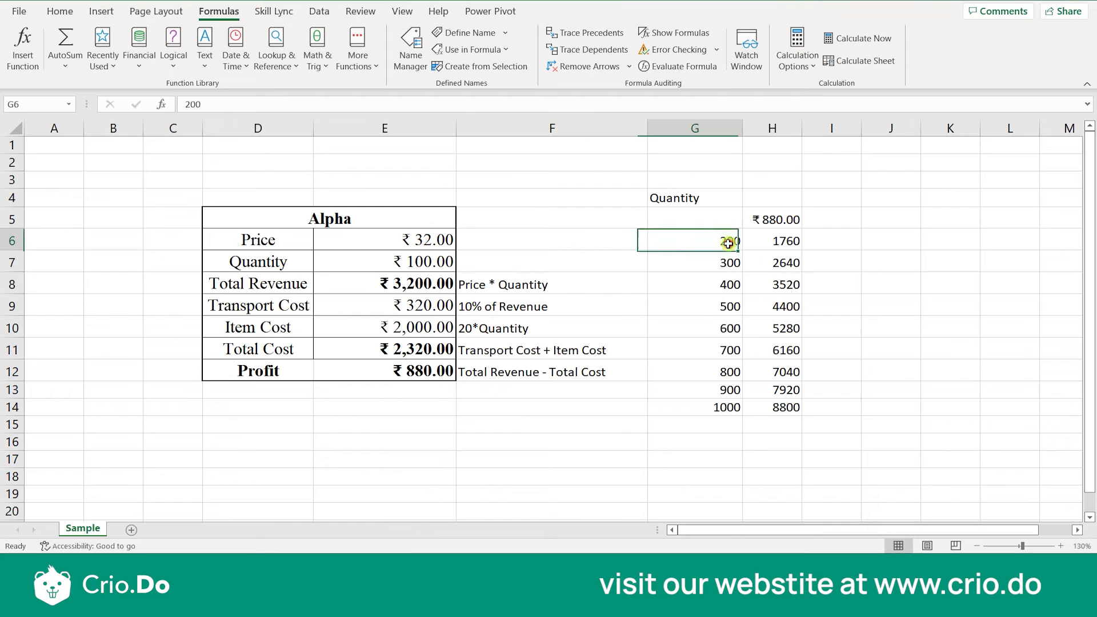
pyautogui.write('250')
pyautogui.press('Return')
pyautogui.press('Up')
pyautogui.press('Down')
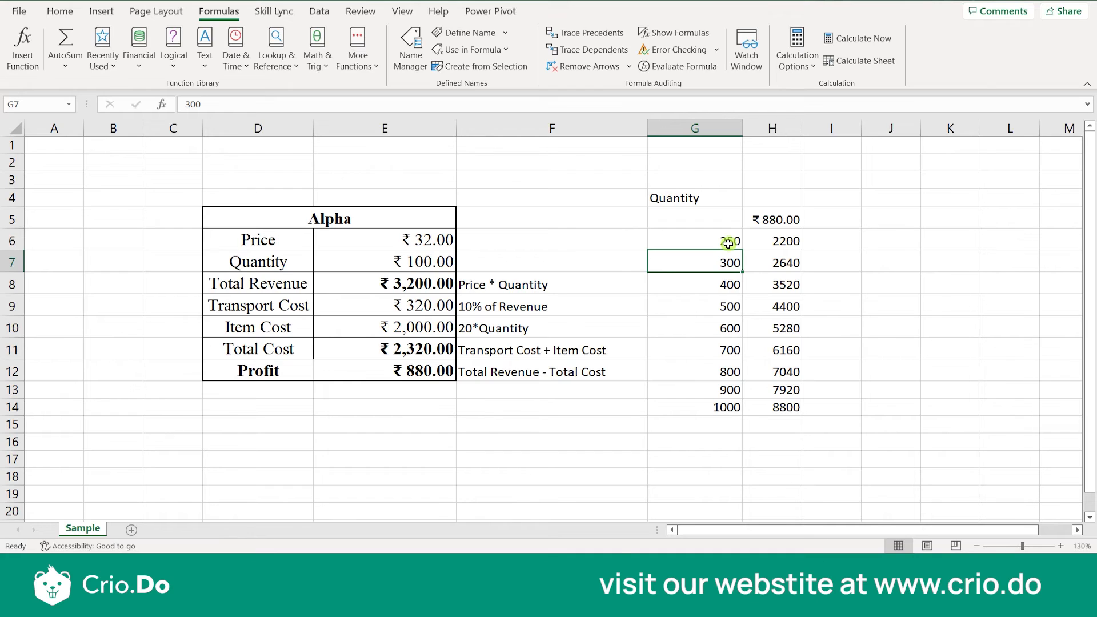
pyautogui.write('500')
pyautogui.press('Return')
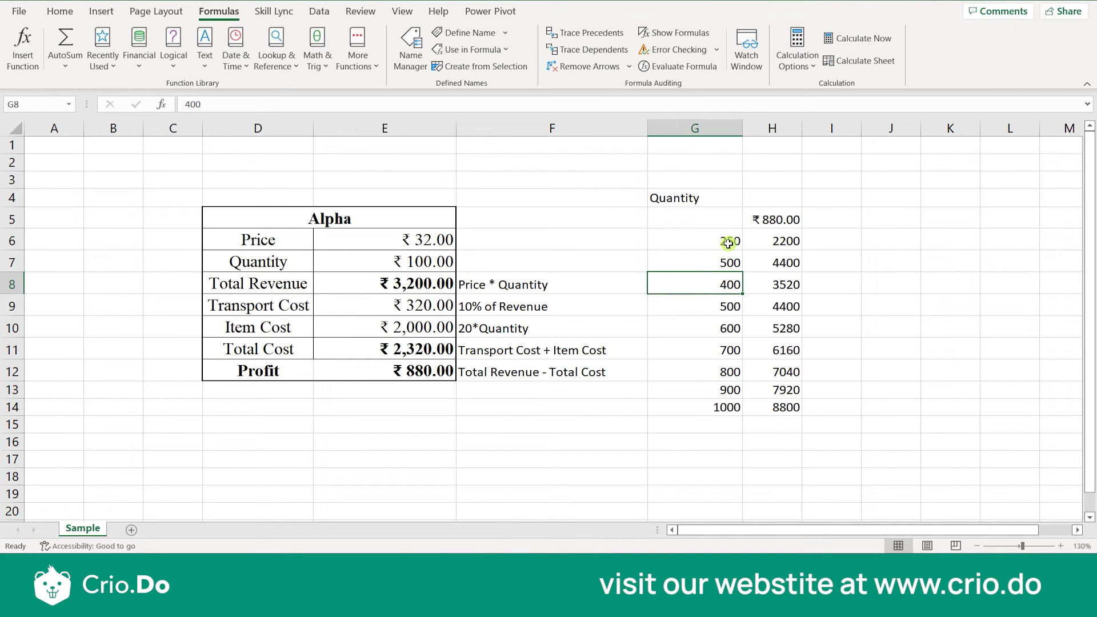
pyautogui.moveTo(727, 243); pyautogui.dragTo(733, 407)
pyautogui.click(717, 457)
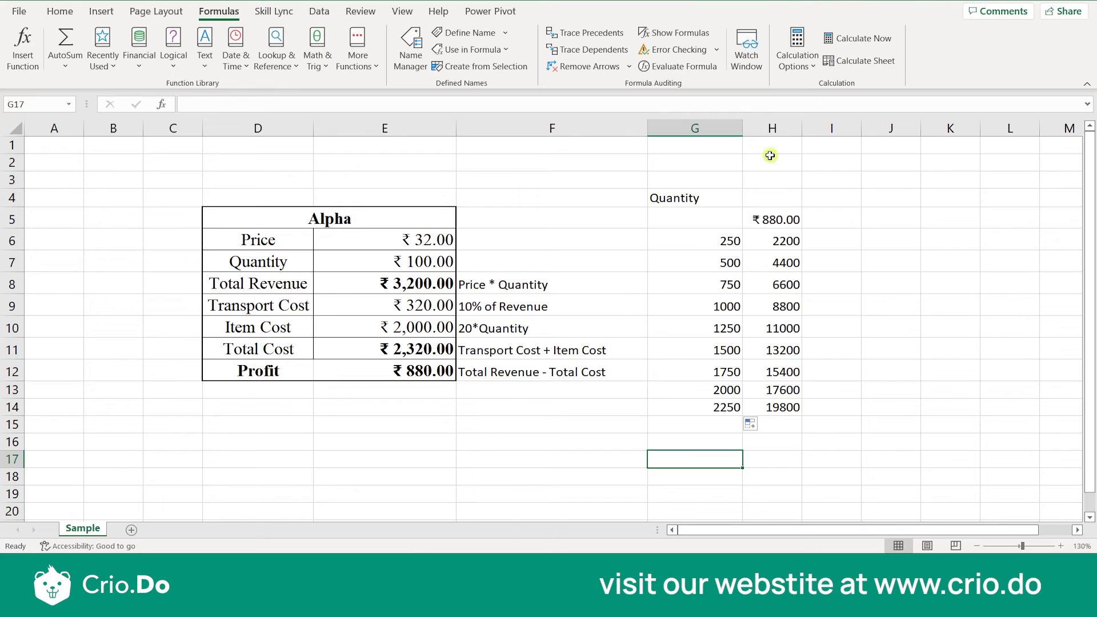
pyautogui.click(319, 12)
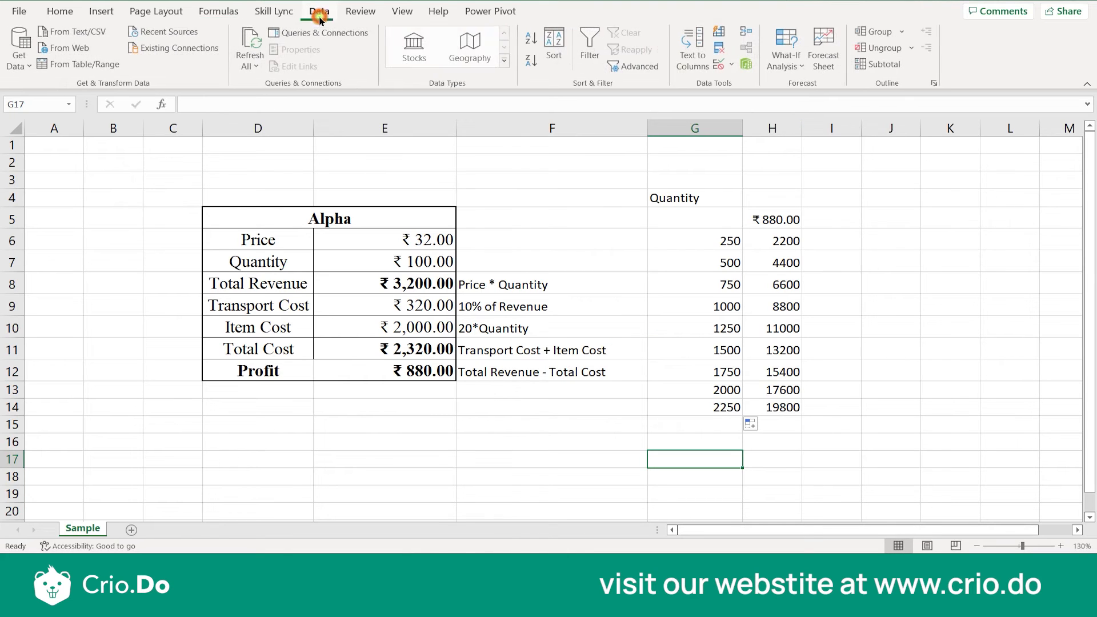
pyautogui.click(778, 65)
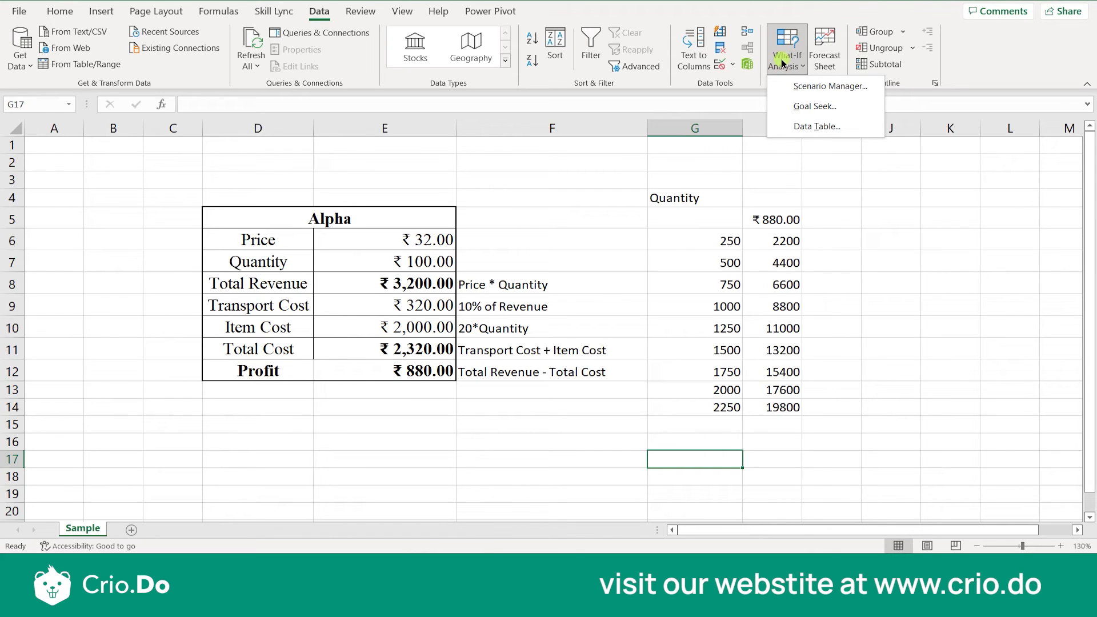
pyautogui.click(798, 127)
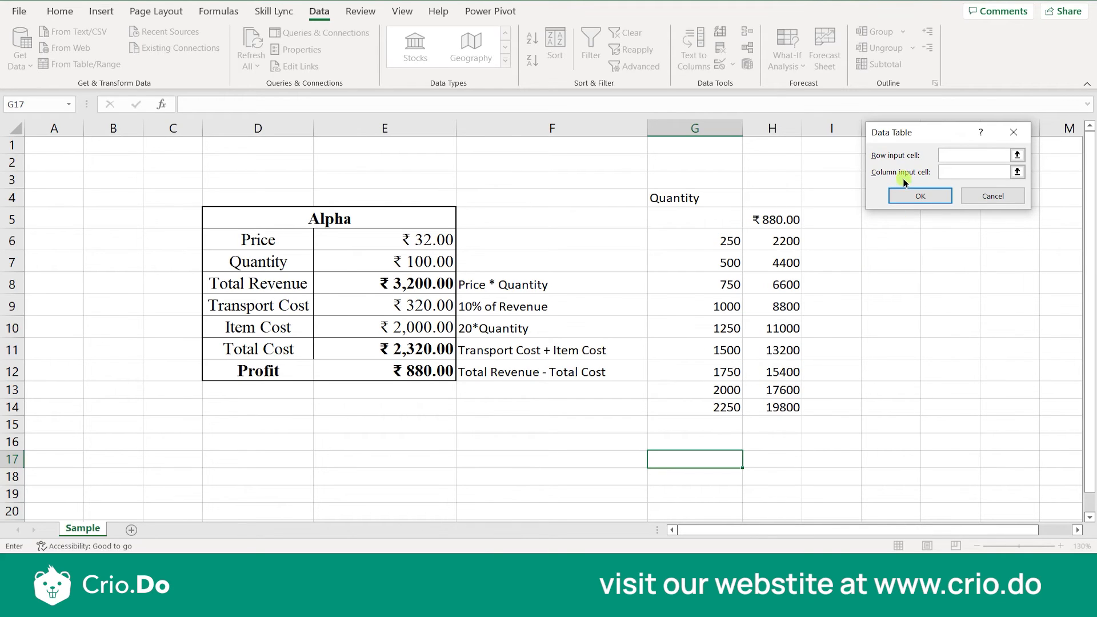
pyautogui.click(949, 171)
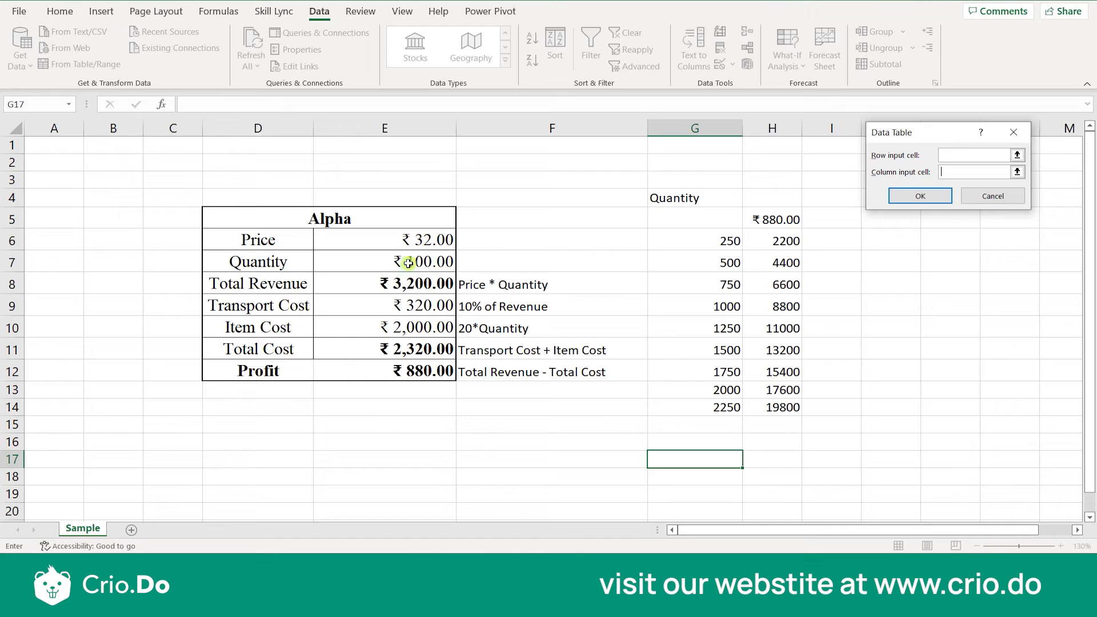
pyautogui.click(998, 196)
pyautogui.click(723, 244)
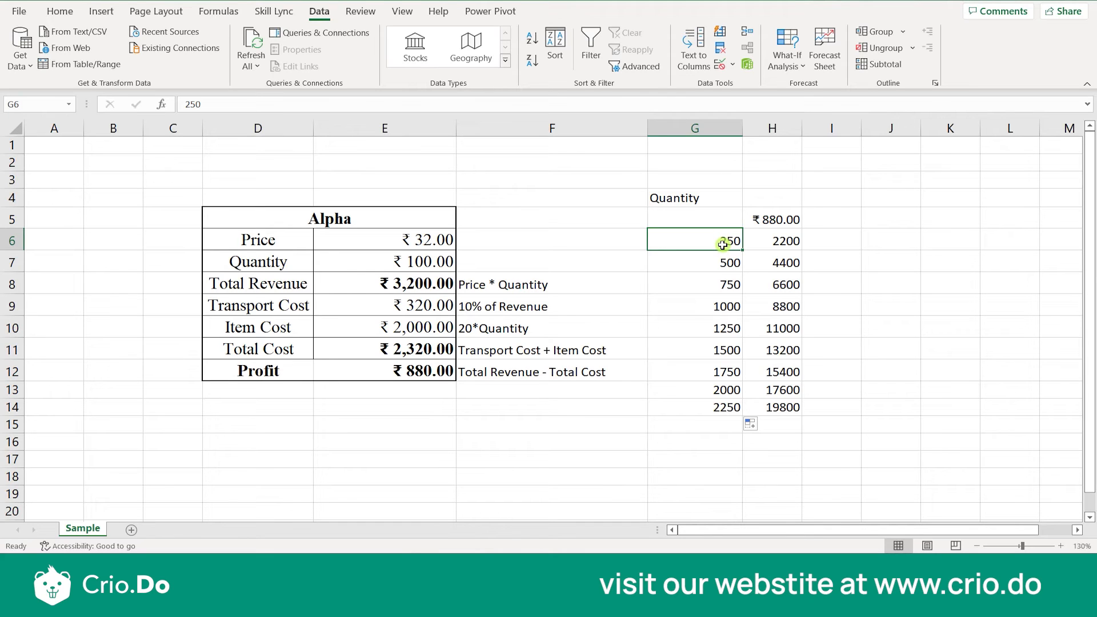
# Replace the quantities in G6:G14 with 30 to 110 in increments of 10
pyautogui.write('30')
pyautogui.press('Return')
pyautogui.write('60')
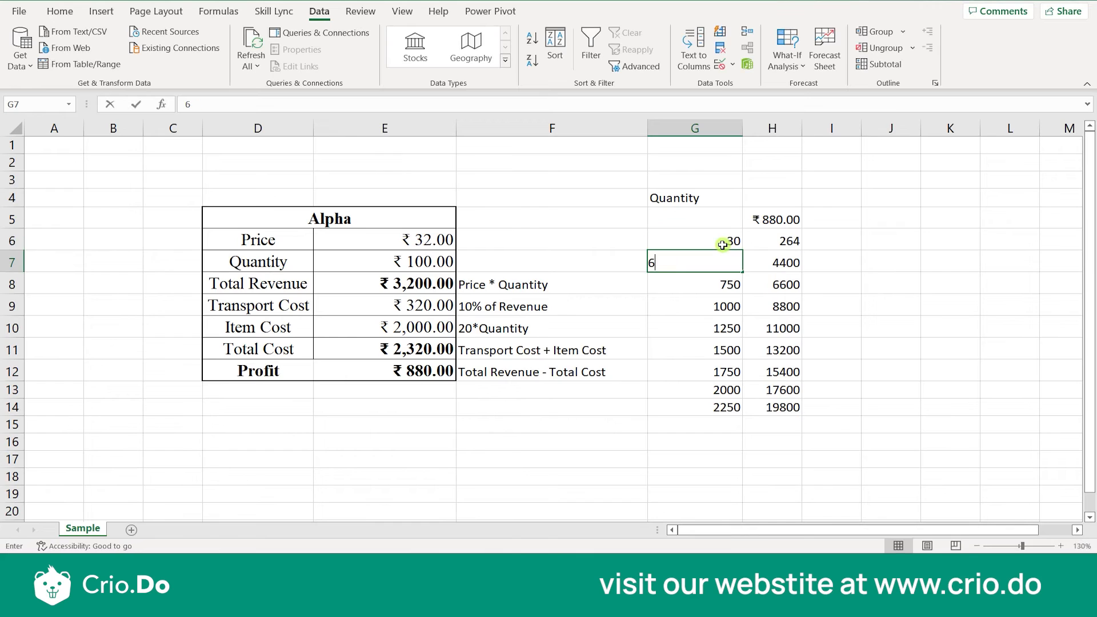
pyautogui.press('Return')
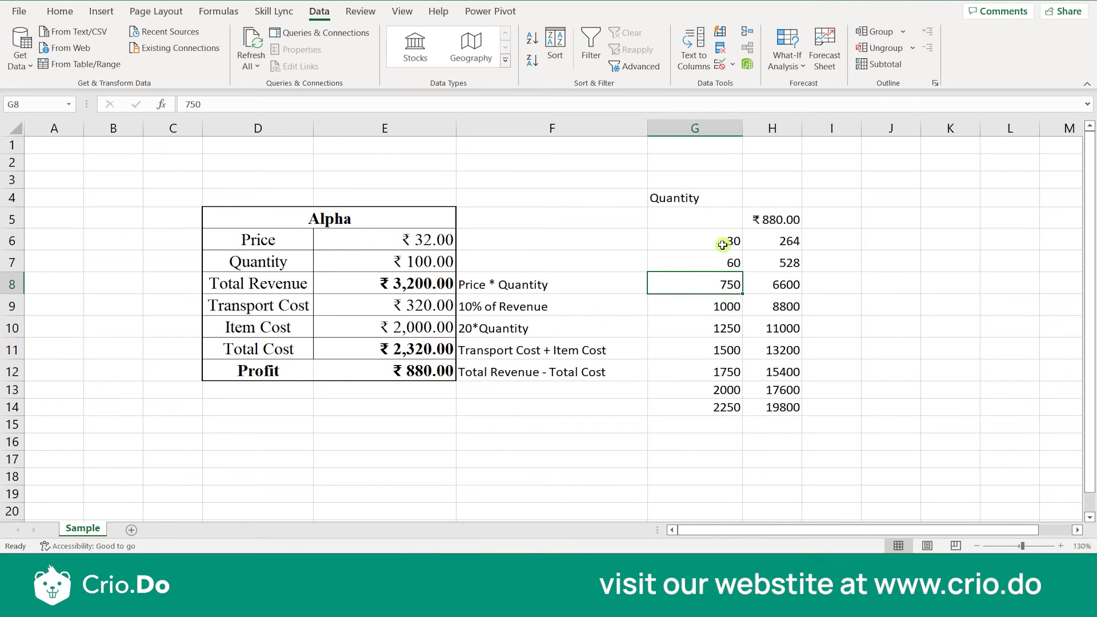
pyautogui.press('Up')
pyautogui.write('40')
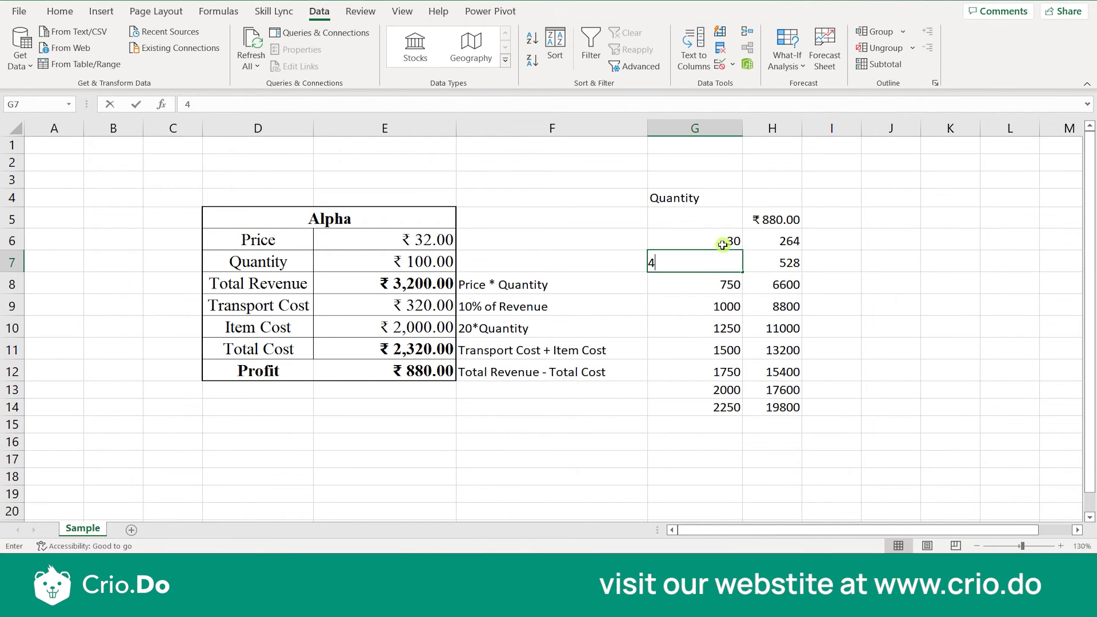
pyautogui.press('Return')
pyautogui.write('50')
pyautogui.press('Return')
pyautogui.write('60')
pyautogui.press('Return')
pyautogui.write('70')
pyautogui.press('Return')
pyautogui.write('80')
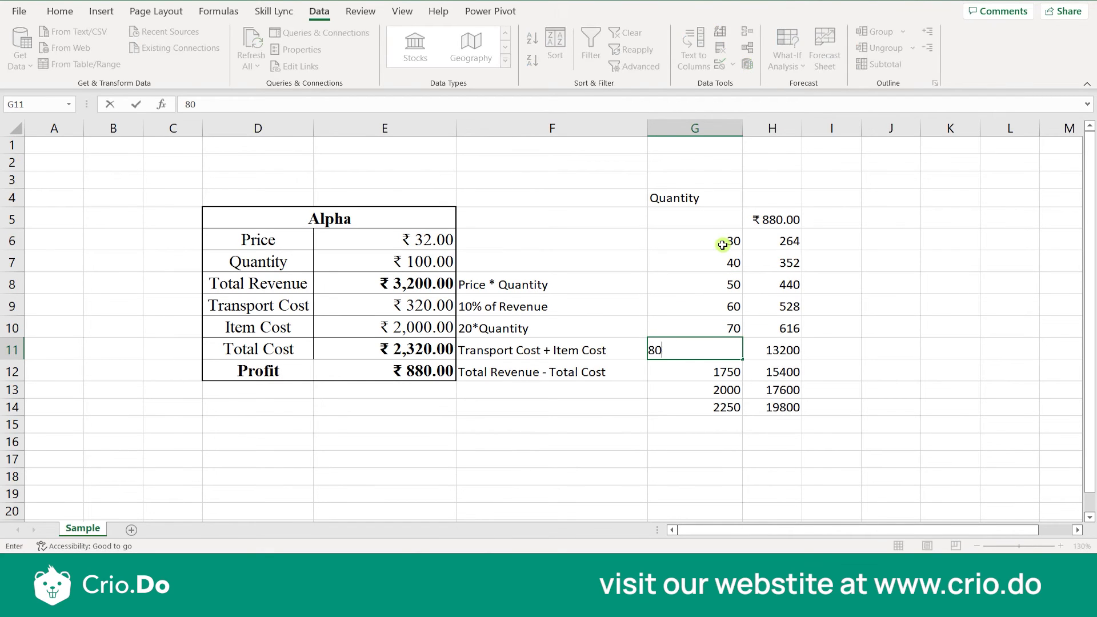
pyautogui.press('Return')
pyautogui.write('90')
pyautogui.press('Return')
pyautogui.write('100')
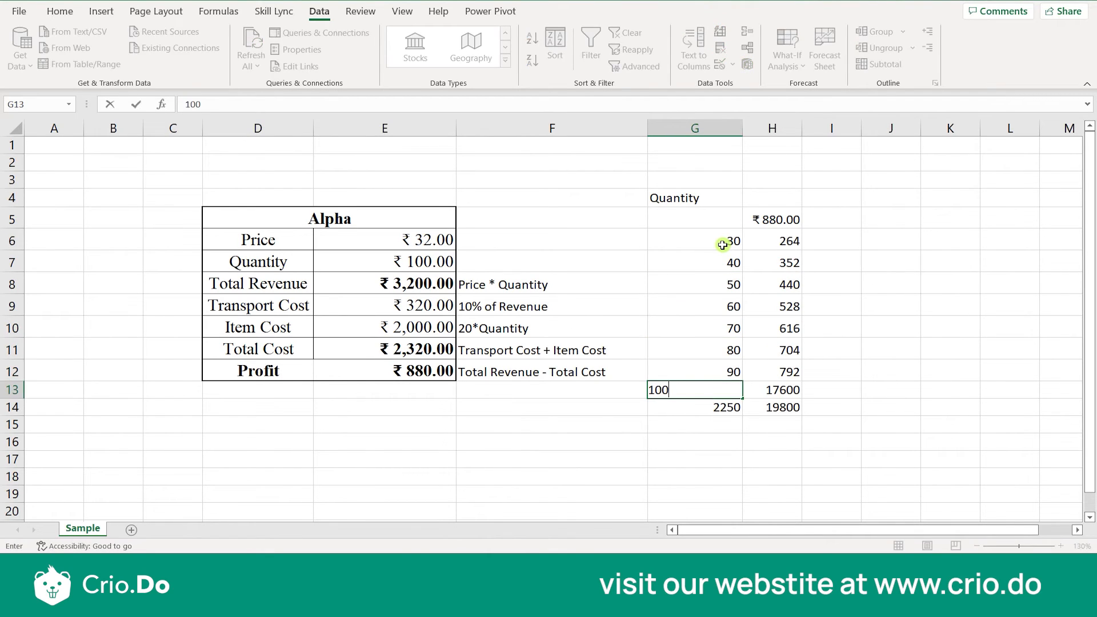
pyautogui.press('Return')
pyautogui.write('110')
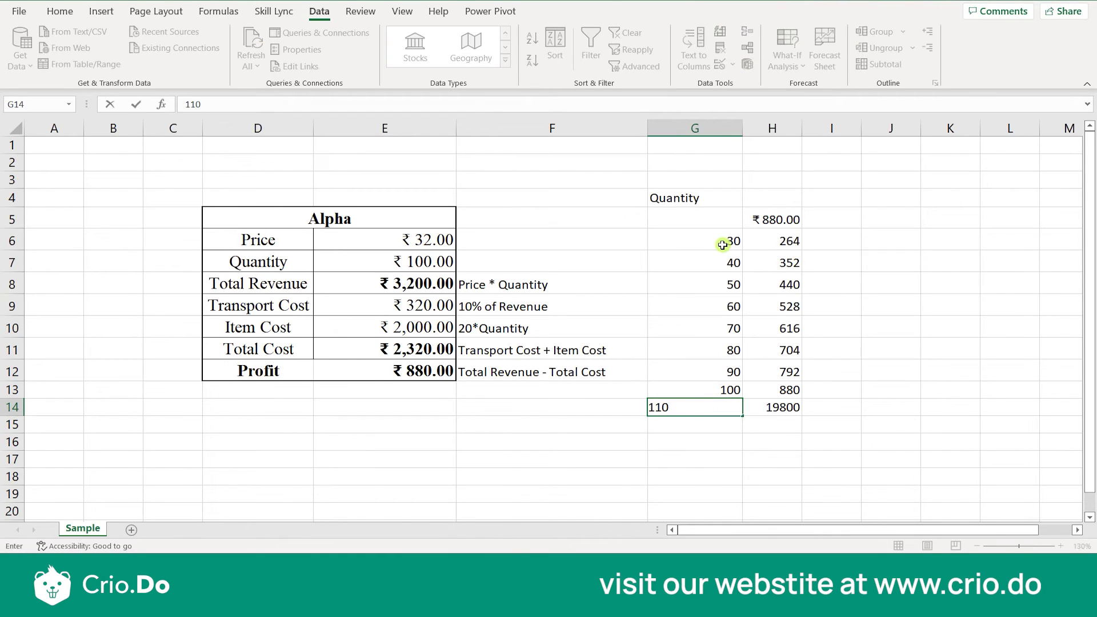
pyautogui.press('Return')
# Try to rerun the What-If data table from cell H6 alone, with price cell E6 as the column input cell
pyautogui.click(767, 245)
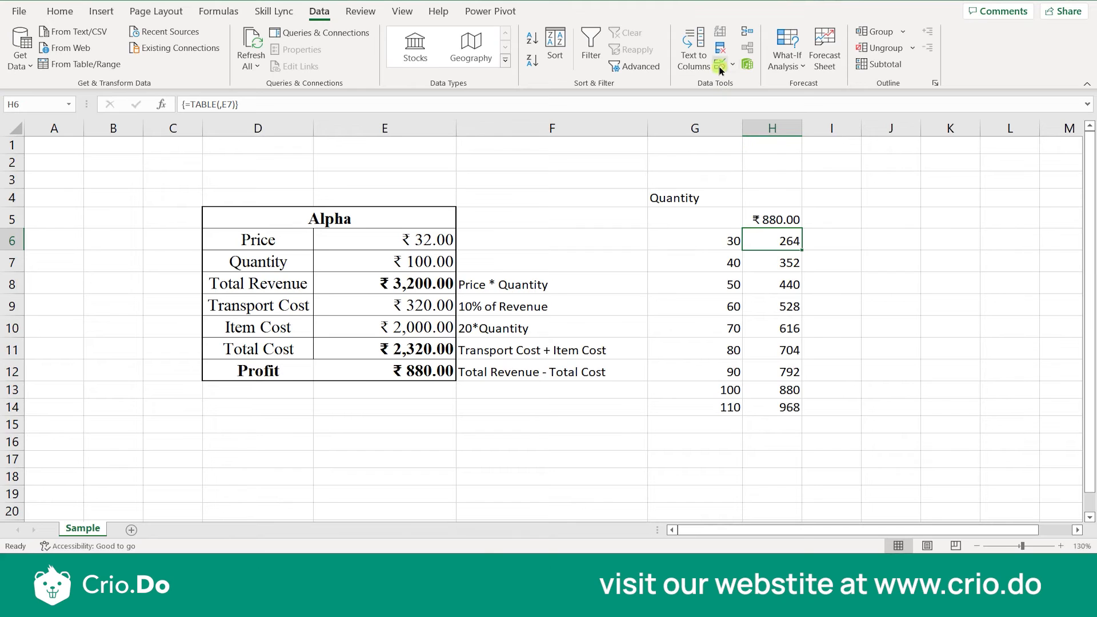
pyautogui.click(787, 57)
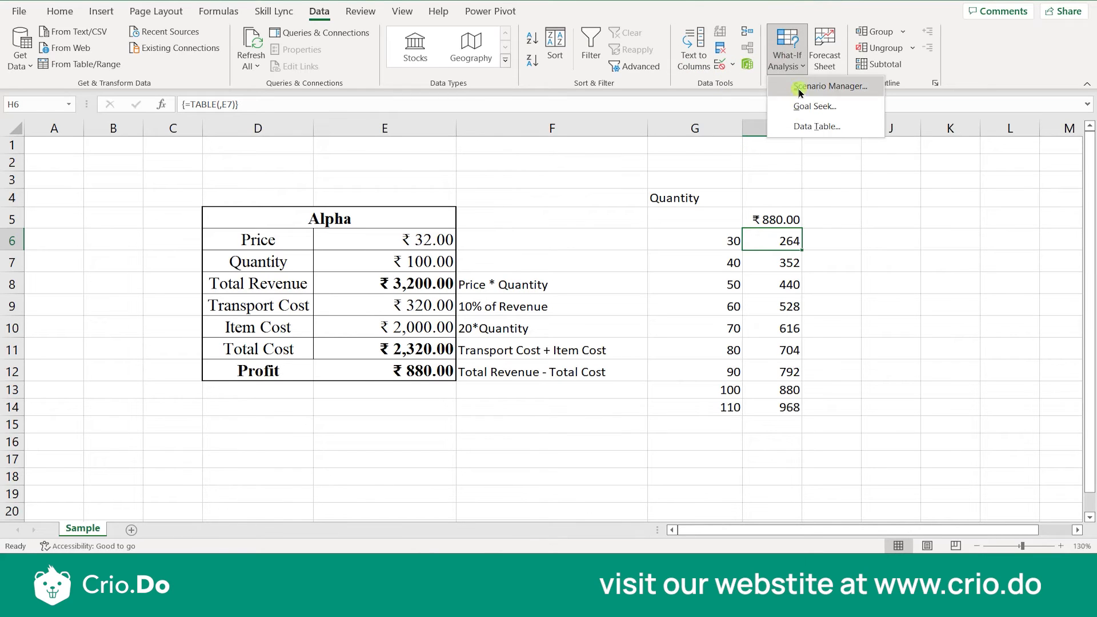
pyautogui.click(794, 127)
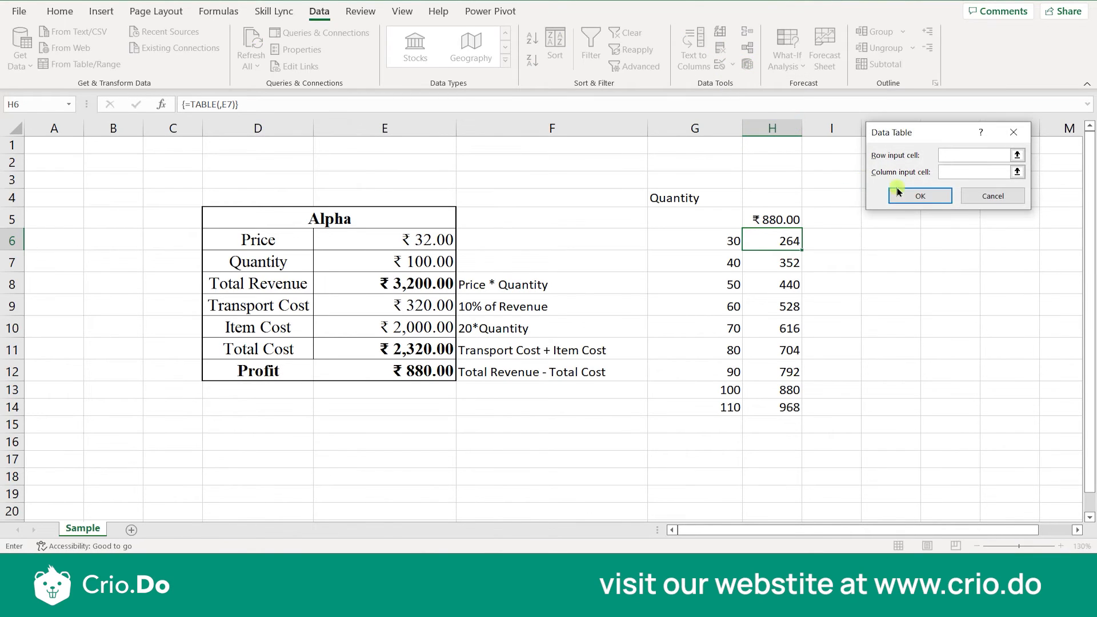
pyautogui.click(966, 172)
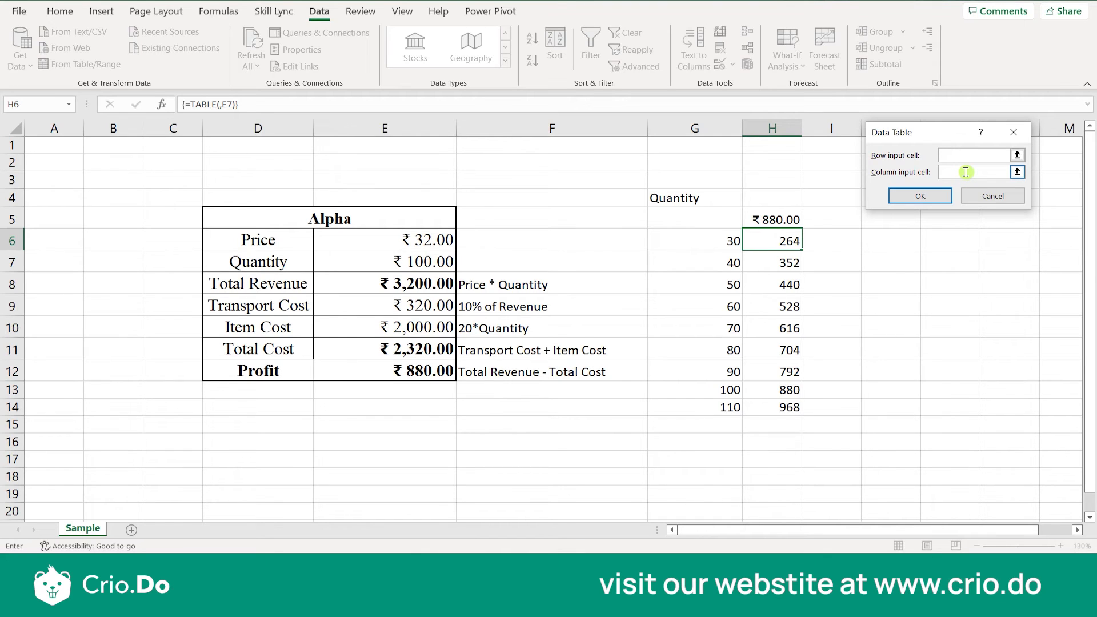
pyautogui.click(394, 242)
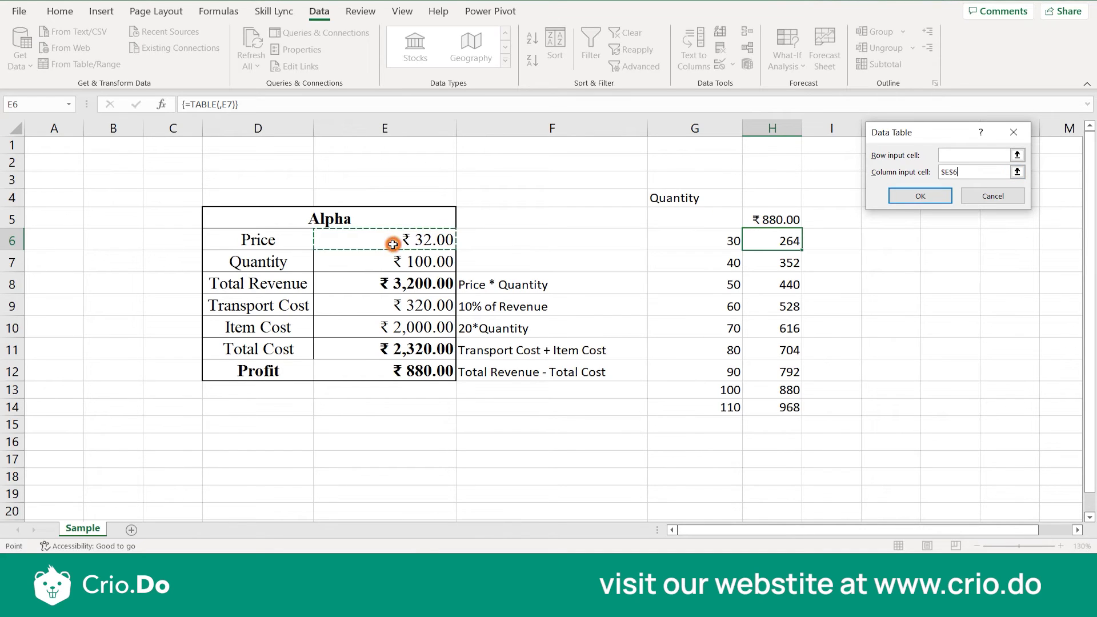
pyautogui.click(923, 196)
pyautogui.click(567, 311)
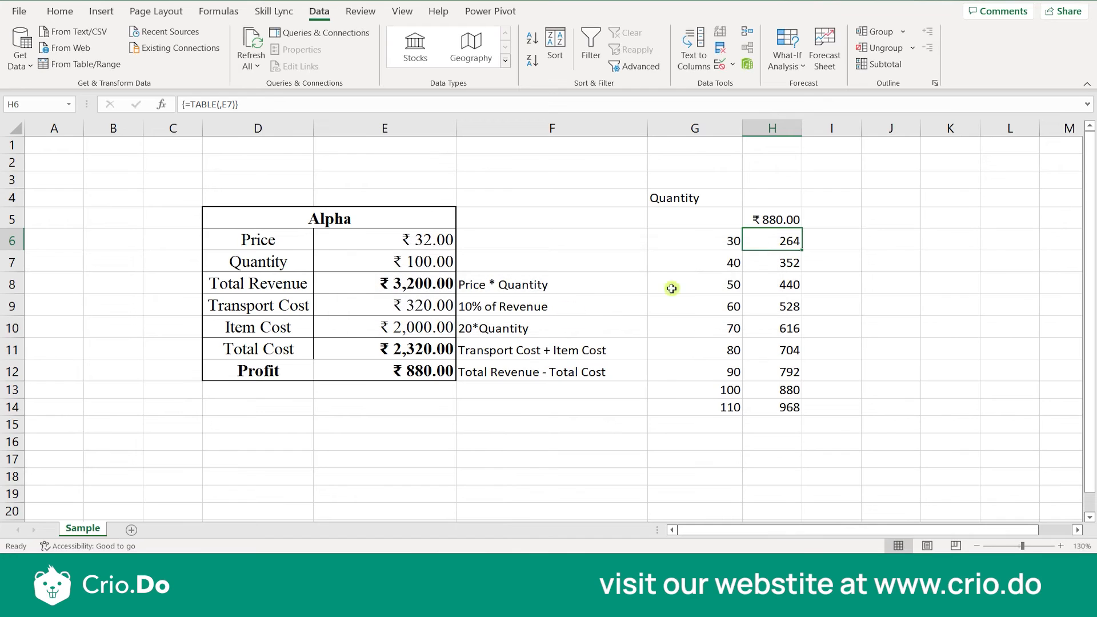
# Create a What-If data table over G5:H14 with price cell E6 as the column input cell
pyautogui.click(794, 218)
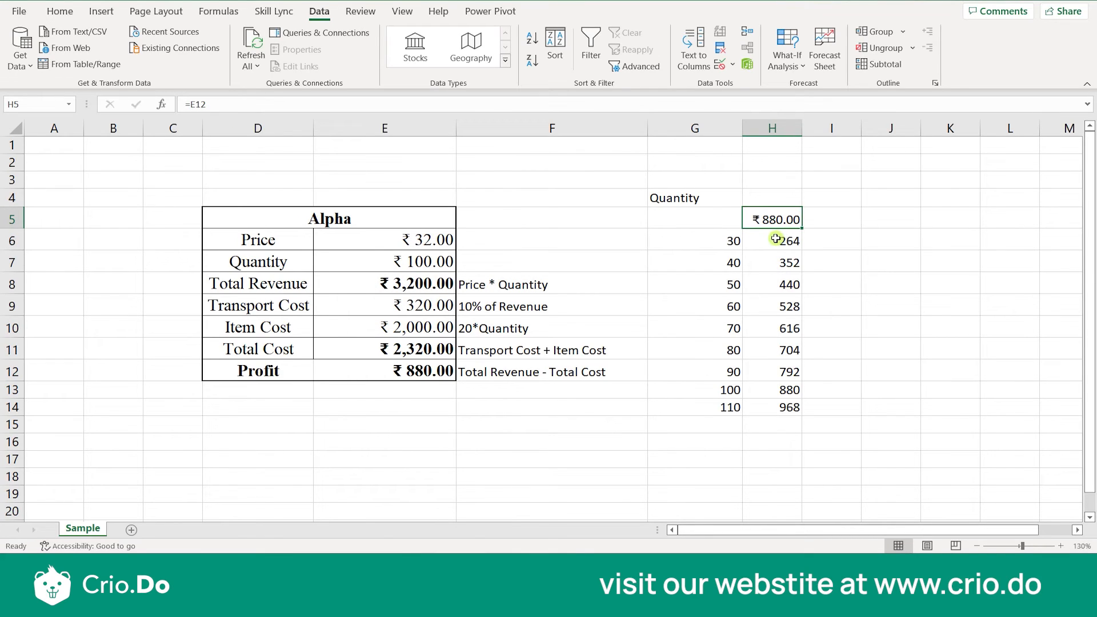
pyautogui.click(779, 237)
pyautogui.moveTo(779, 238); pyautogui.dragTo(784, 264)
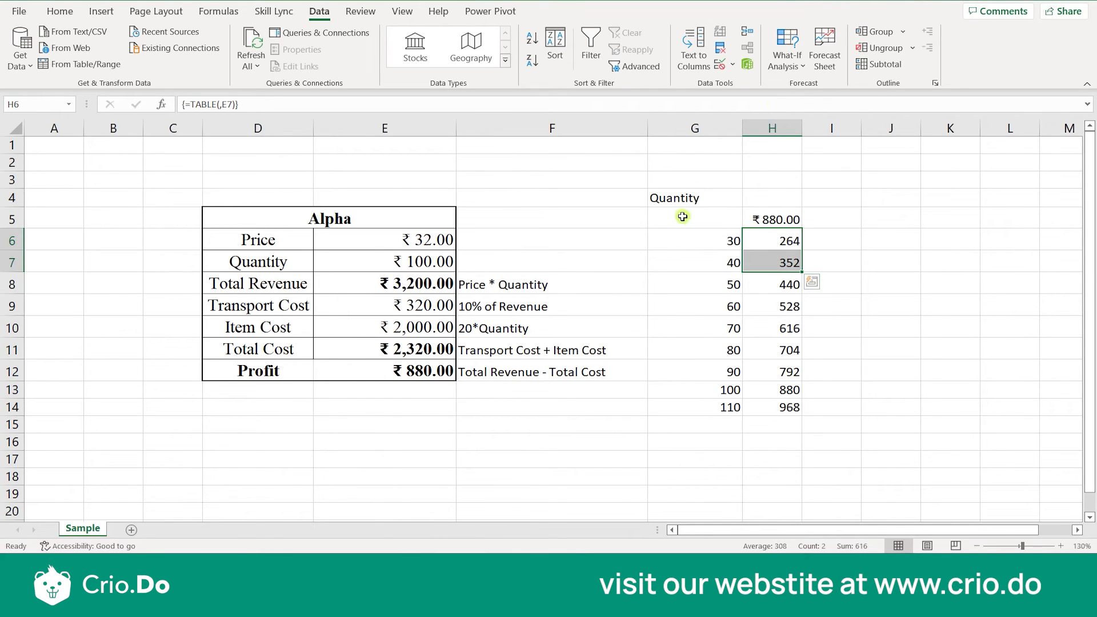
pyautogui.moveTo(686, 217); pyautogui.dragTo(772, 403)
pyautogui.click(789, 60)
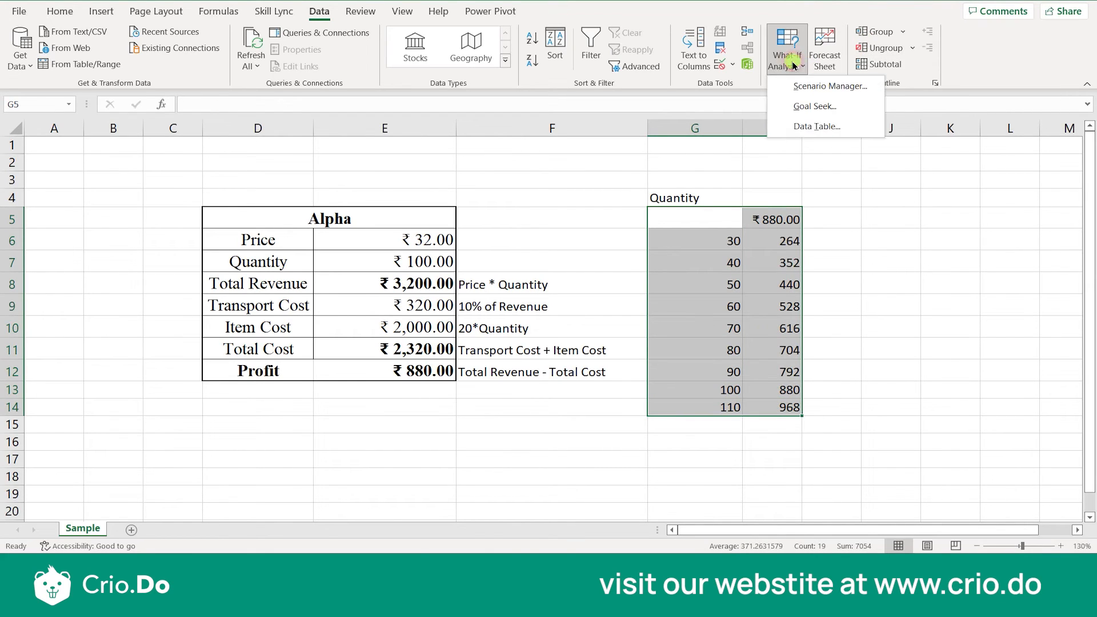
pyautogui.click(809, 127)
pyautogui.click(948, 171)
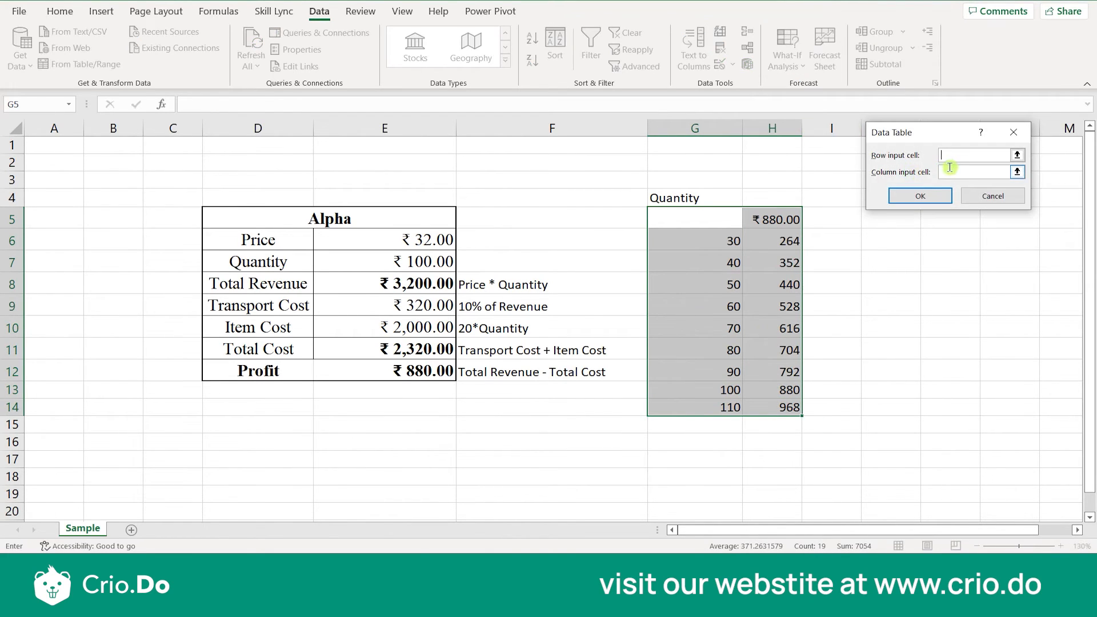
pyautogui.click(399, 243)
pyautogui.click(920, 196)
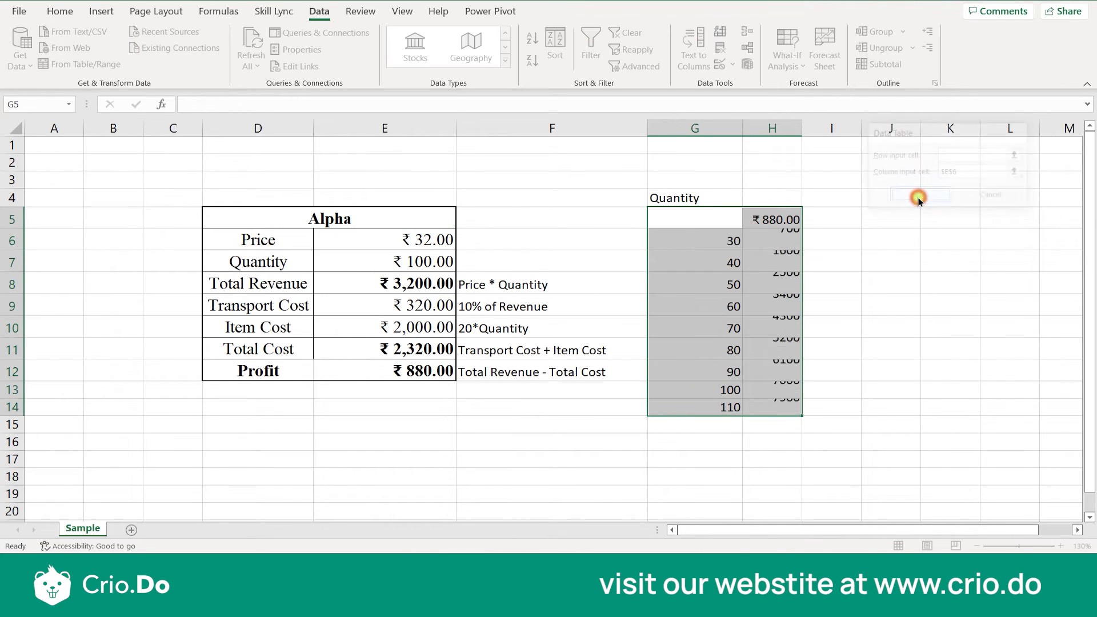
pyautogui.click(867, 285)
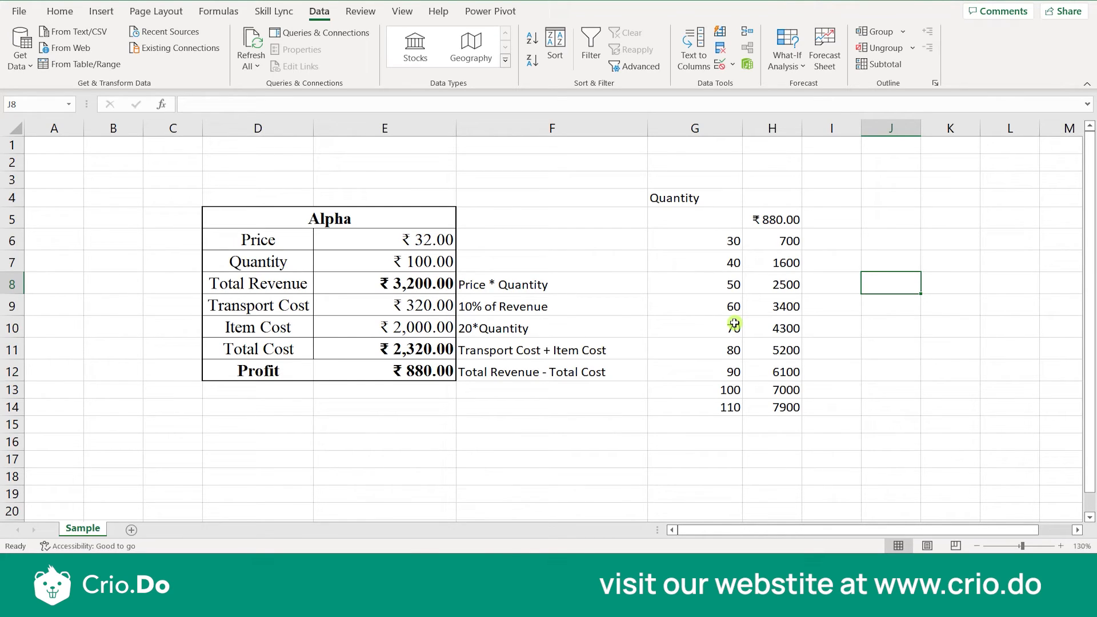
# Add a scenario named Qty in Scenario Manager that changes quantity cell E7 to 200
pyautogui.click(784, 66)
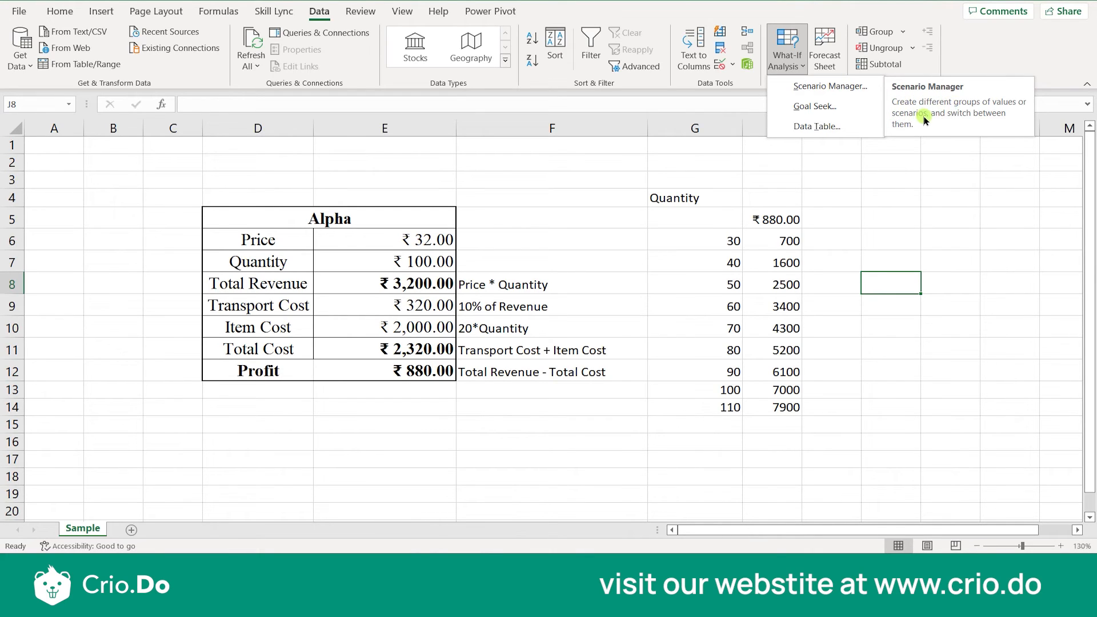
pyautogui.click(826, 86)
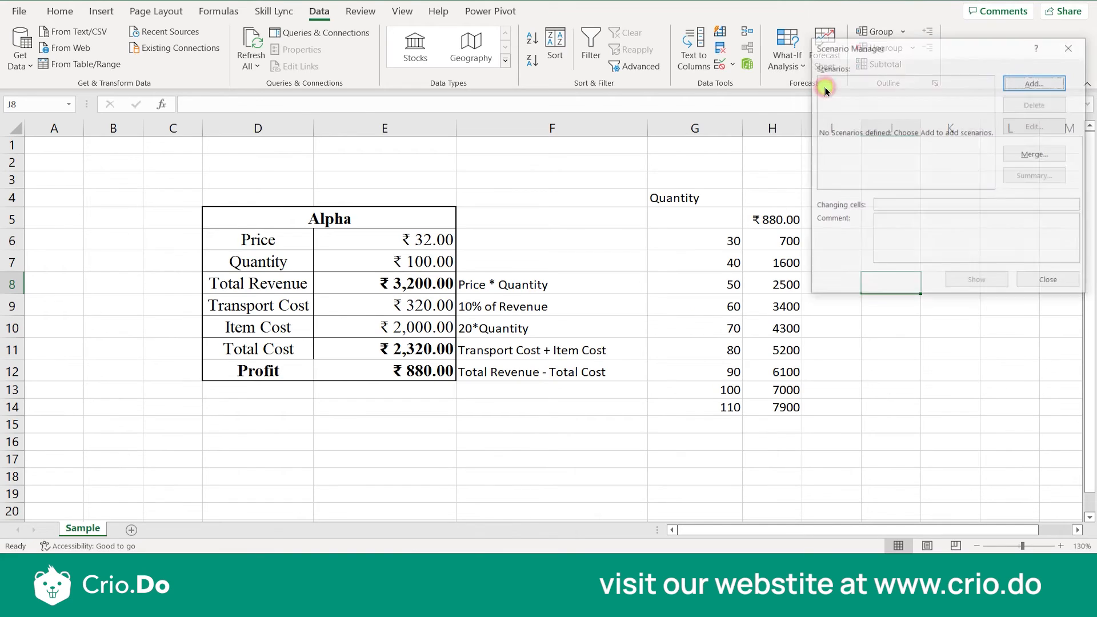
pyautogui.click(1036, 83)
pyautogui.click(877, 92)
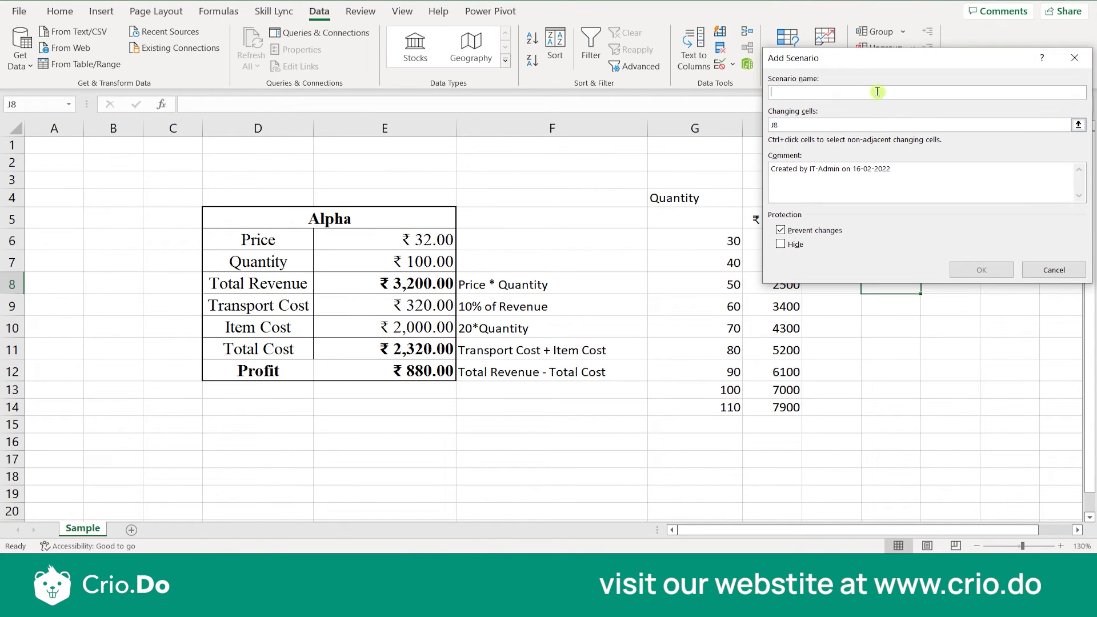
pyautogui.write('Qty')
pyautogui.click(835, 125)
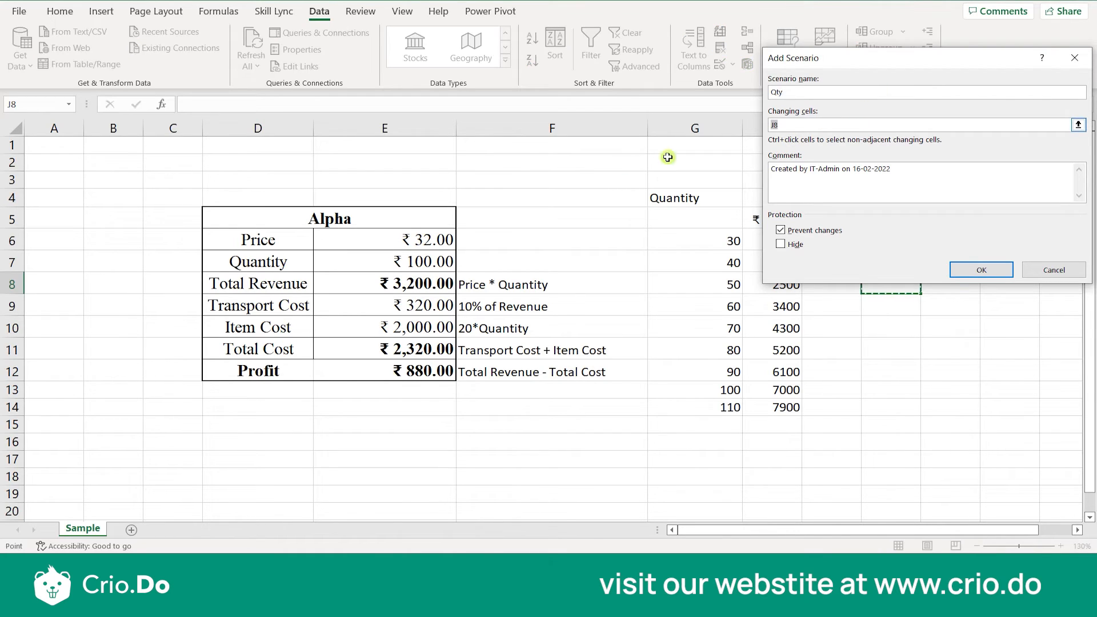
pyautogui.click(423, 262)
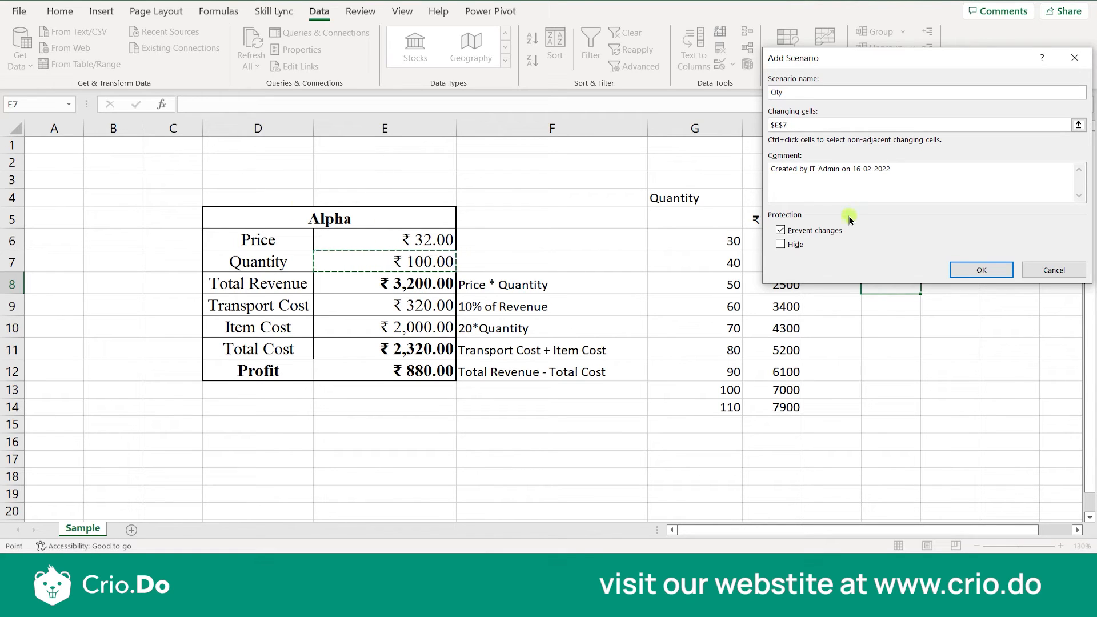
pyautogui.click(964, 274)
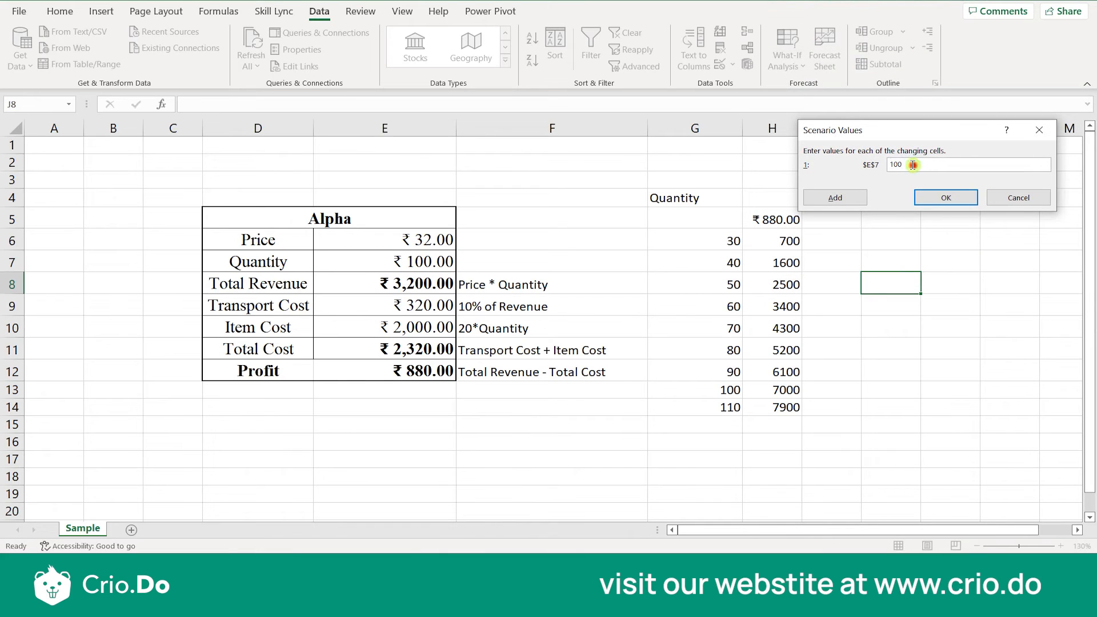
pyautogui.write('2')
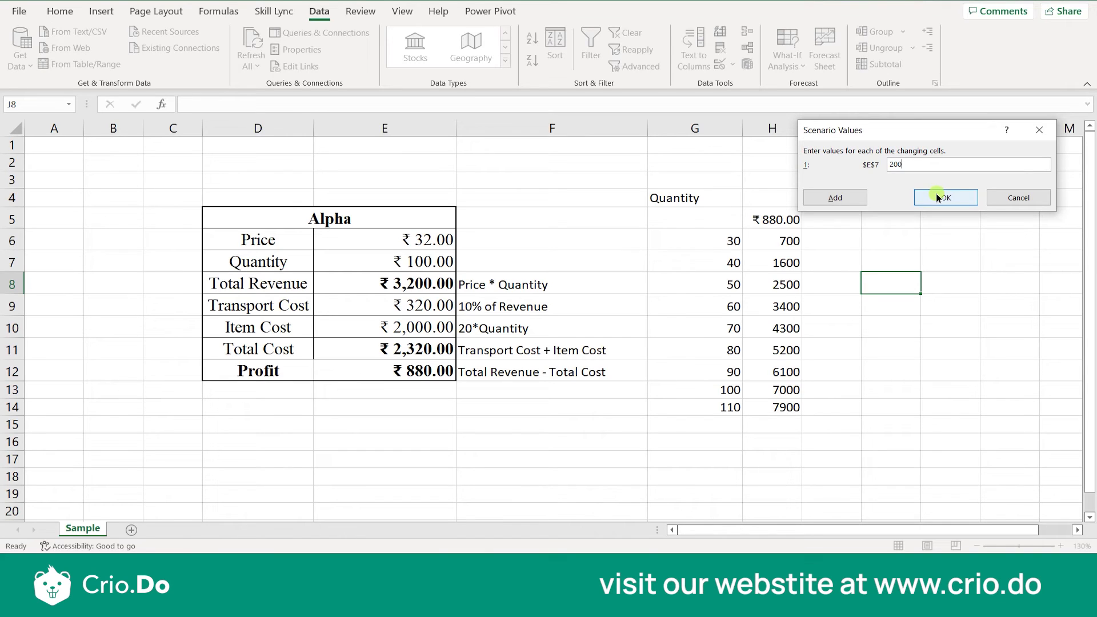
pyautogui.click(841, 197)
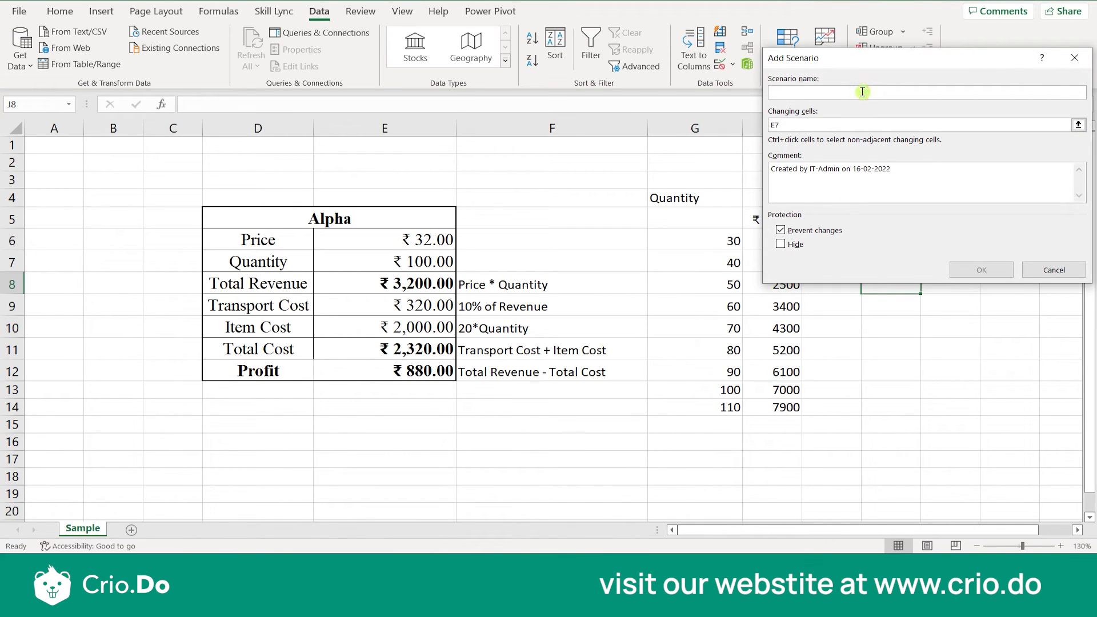
# Add a second scenario named Qty 300 that changes cell E7 to 300
pyautogui.write('Qty 300')
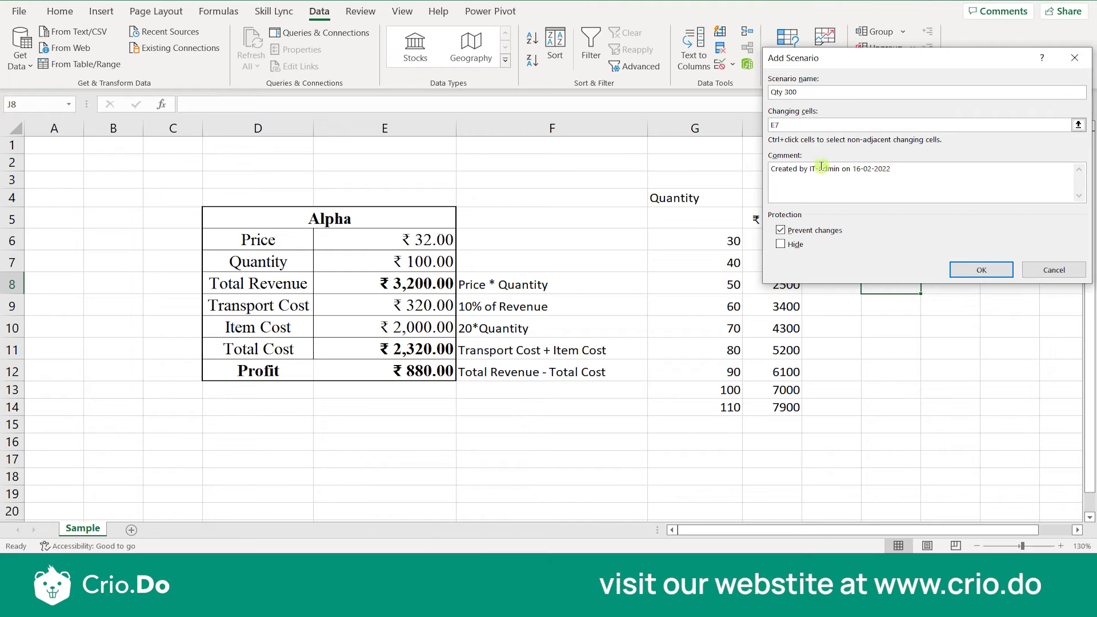
pyautogui.click(828, 120)
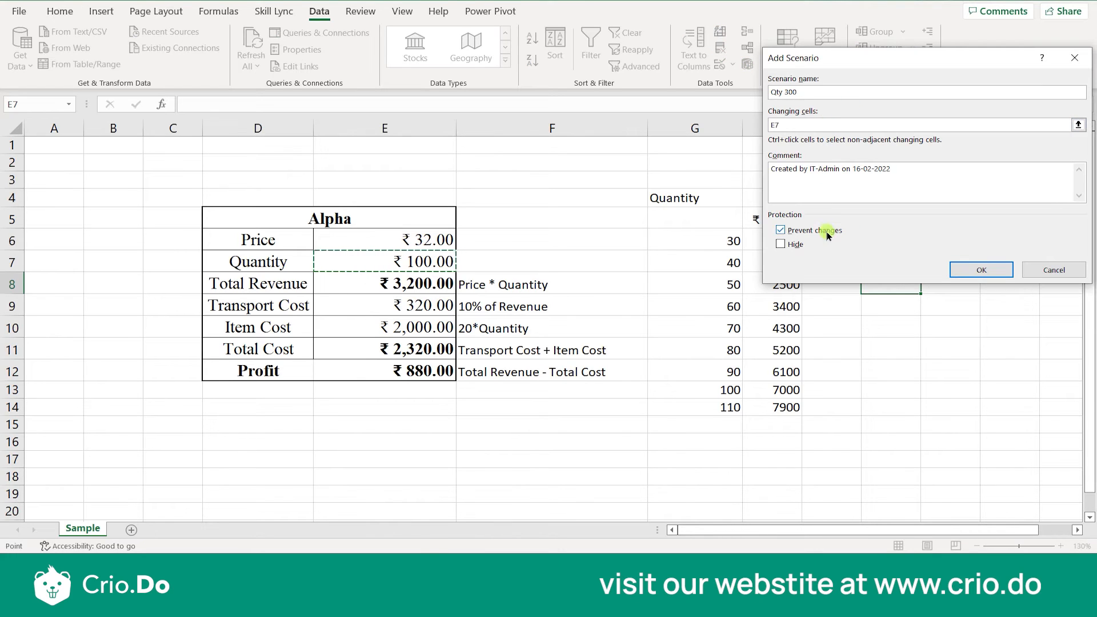
pyautogui.click(978, 270)
pyautogui.write('300')
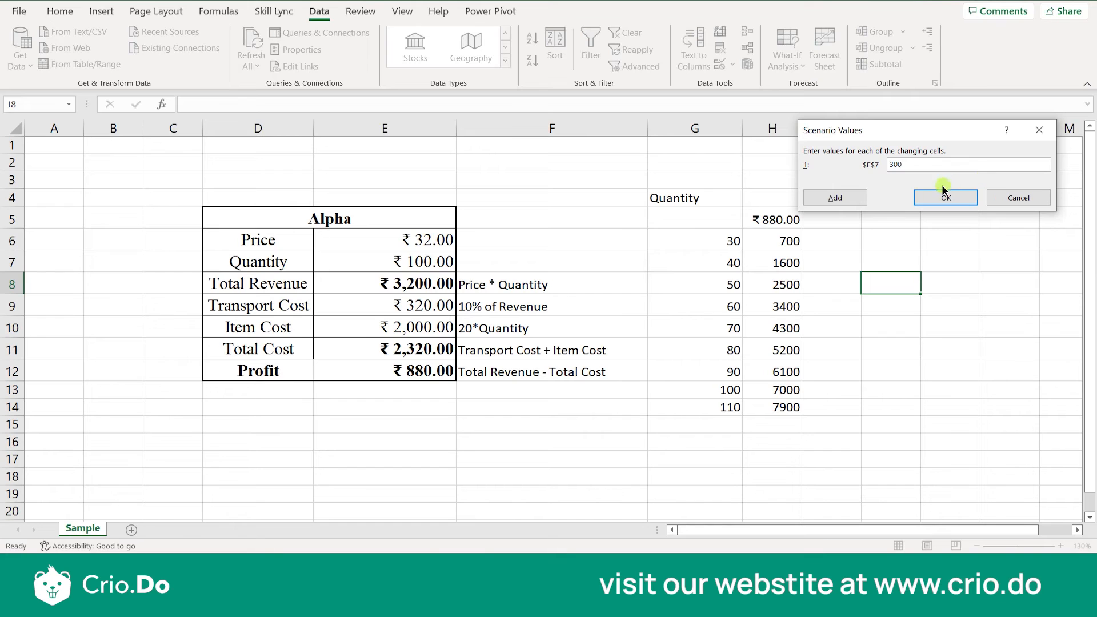
pyautogui.click(839, 197)
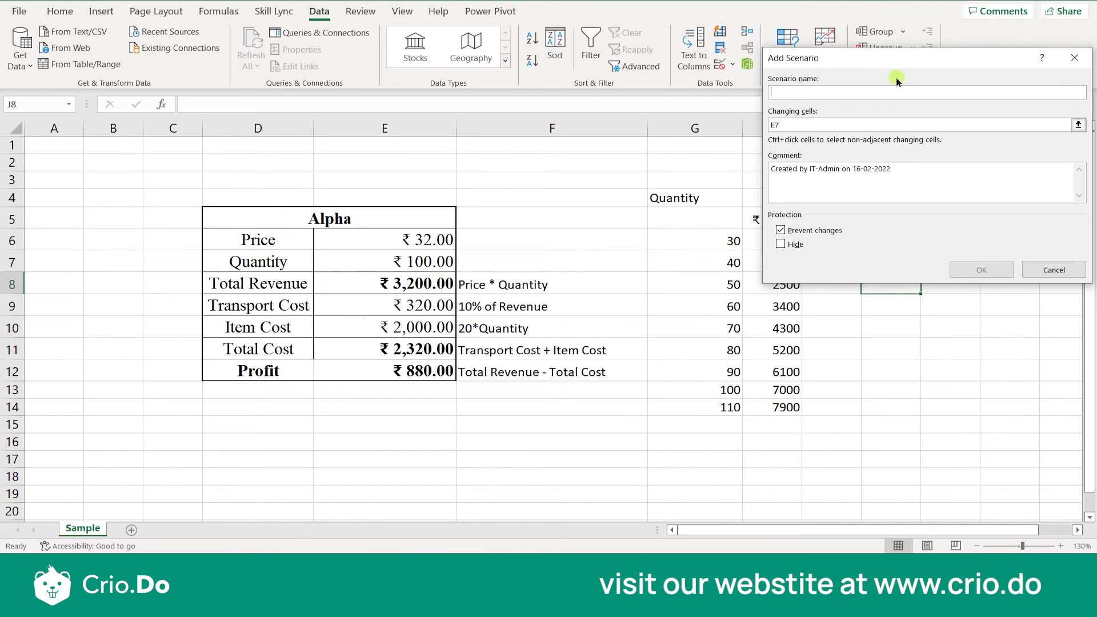
# Add a third scenario named Qty 400 with E7 as the changing cell
pyautogui.write('Qty 400')
pyautogui.click(840, 124)
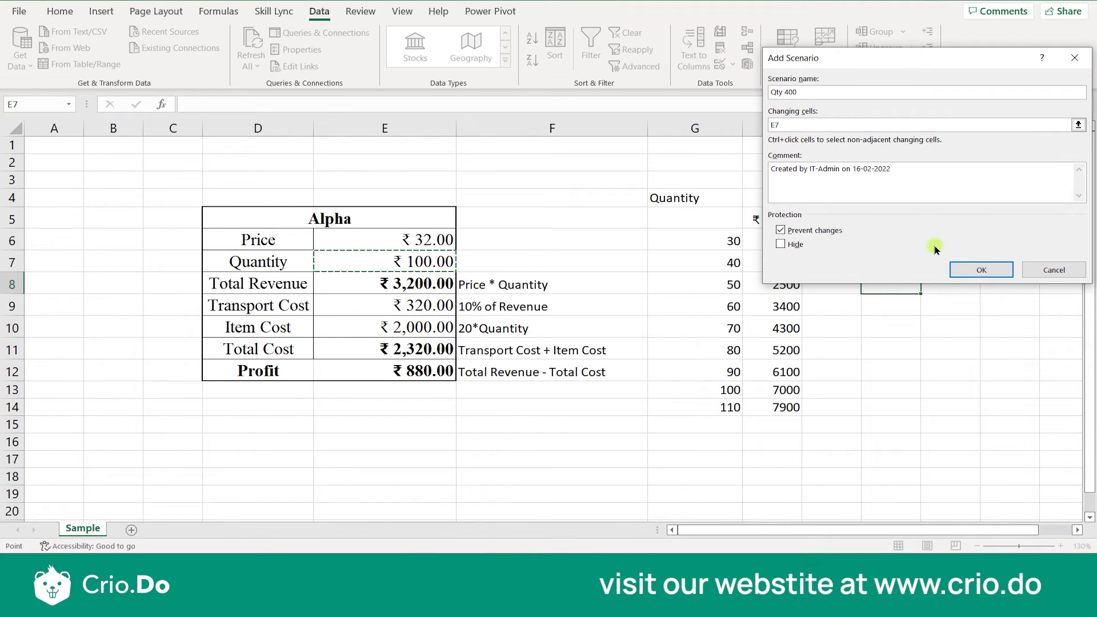
pyautogui.click(958, 274)
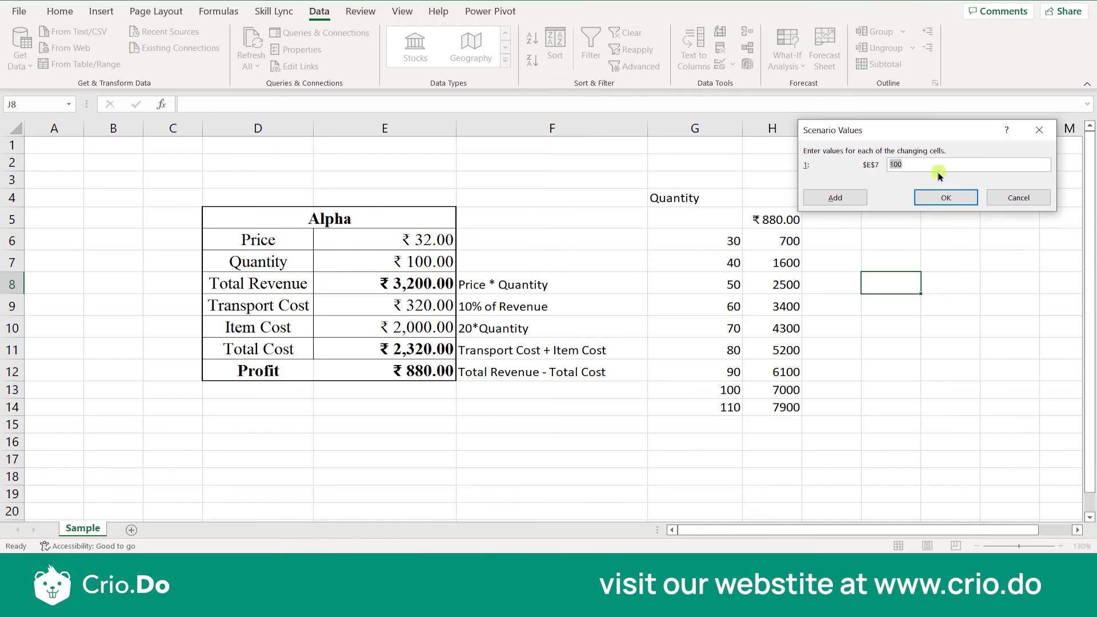
pyautogui.click(840, 197)
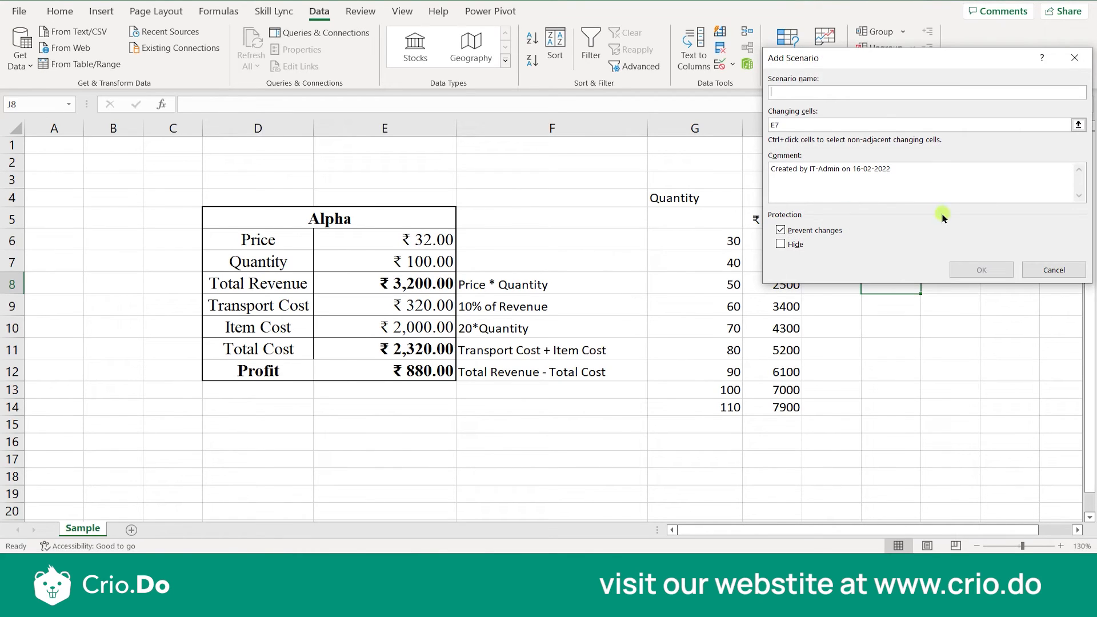
# Complete a fourth scenario named Qty 500 that changes quantity cell E7 to 500
pyautogui.write('Qty 500')
pyautogui.click(825, 127)
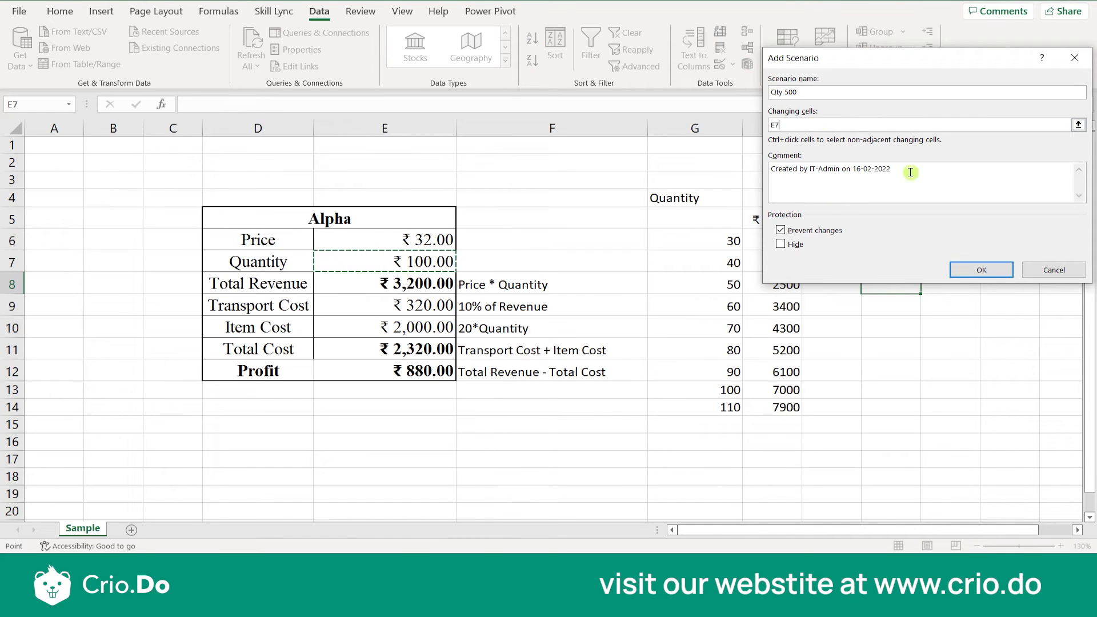
pyautogui.click(957, 271)
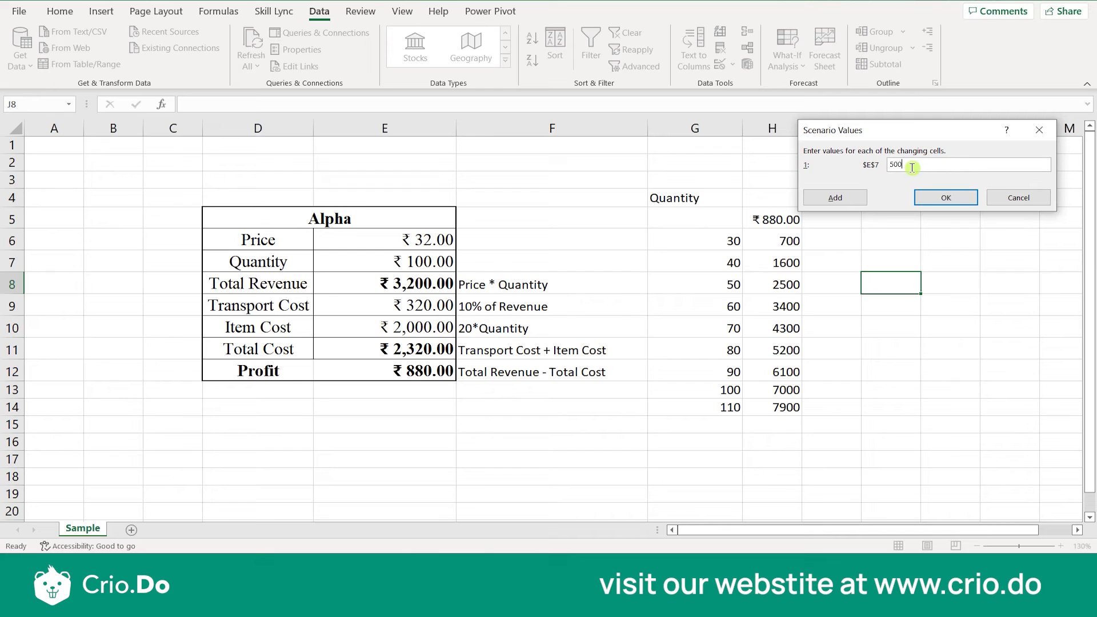
pyautogui.click(932, 195)
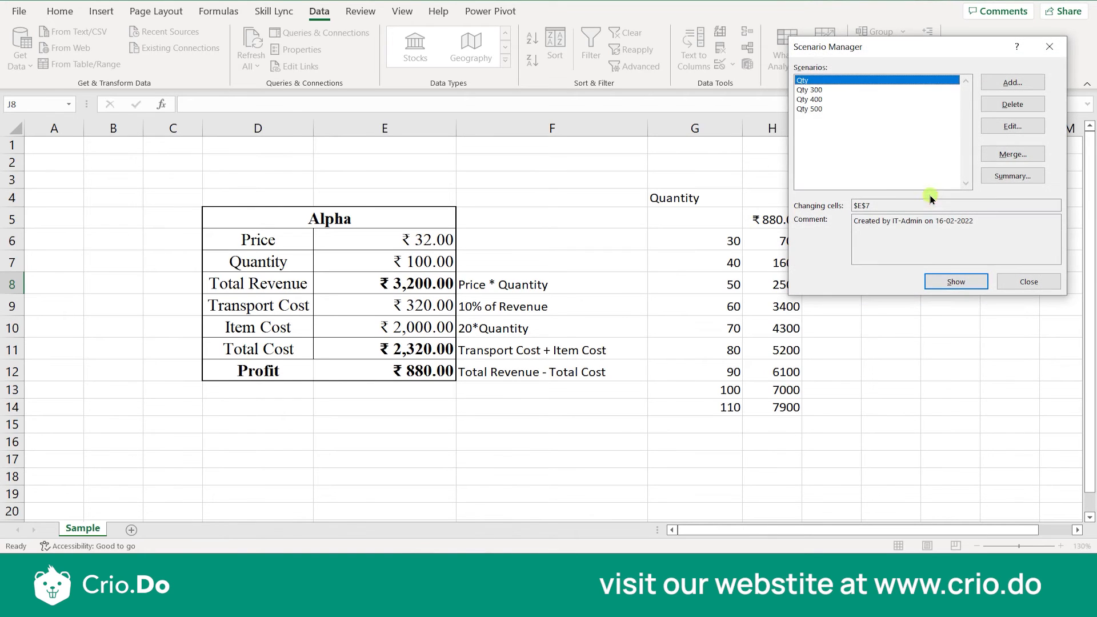
# Rename the first scenario in Scenario Manager from Qty to Qty 200
pyautogui.click(822, 82)
pyautogui.click(1012, 126)
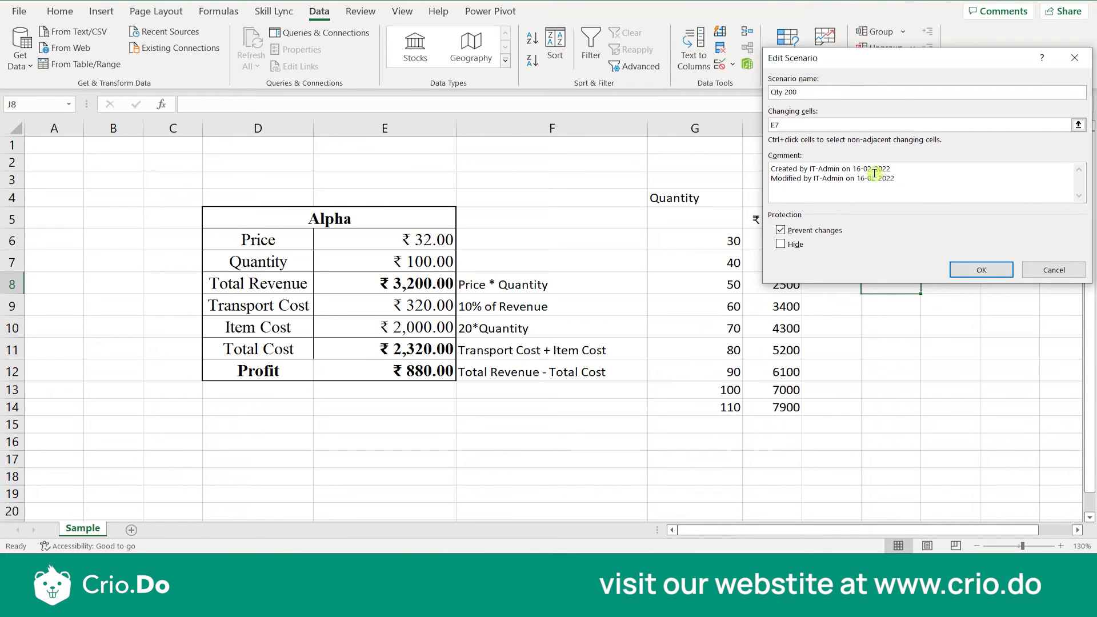
pyautogui.click(976, 271)
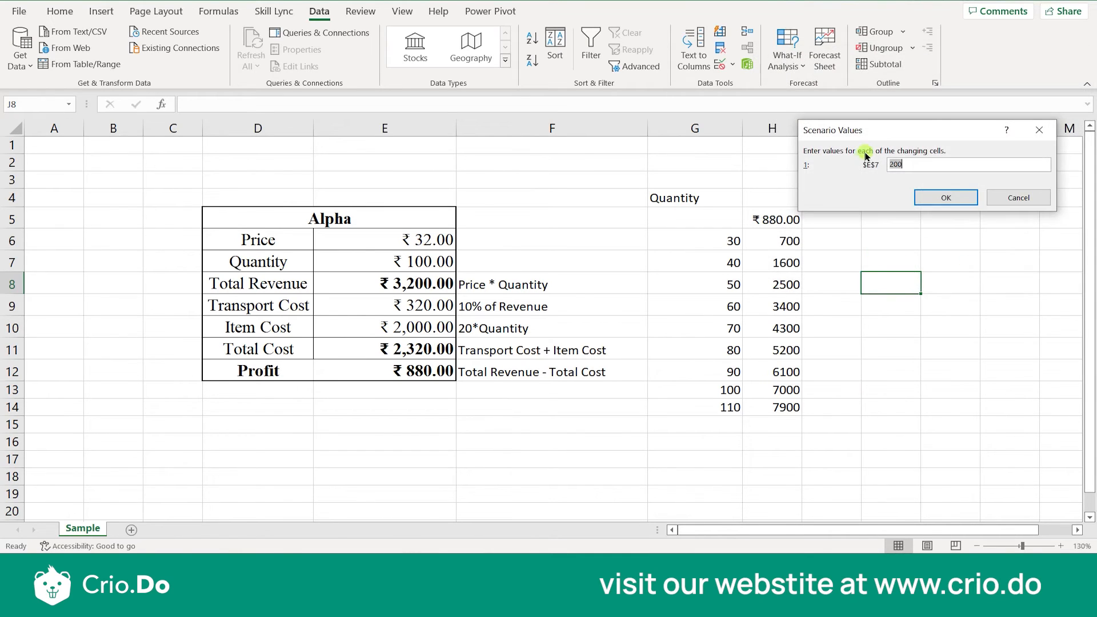
pyautogui.click(939, 200)
# Go through the listed quantity scenarios one by one, ending on Qty 500
pyautogui.click(814, 82)
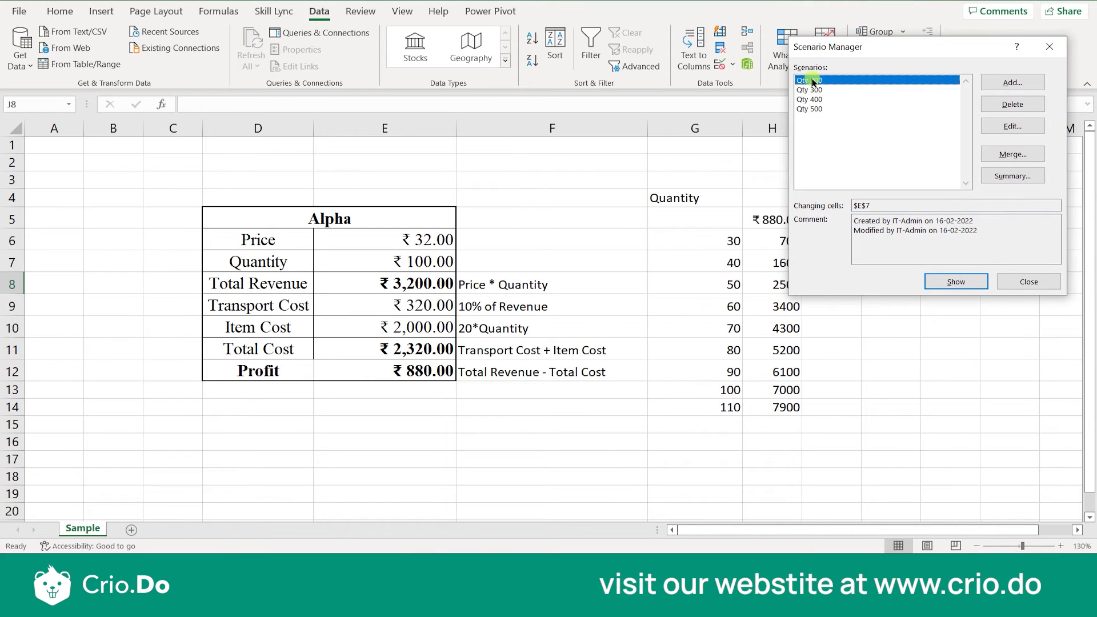
pyautogui.click(811, 90)
pyautogui.click(816, 82)
pyautogui.click(828, 90)
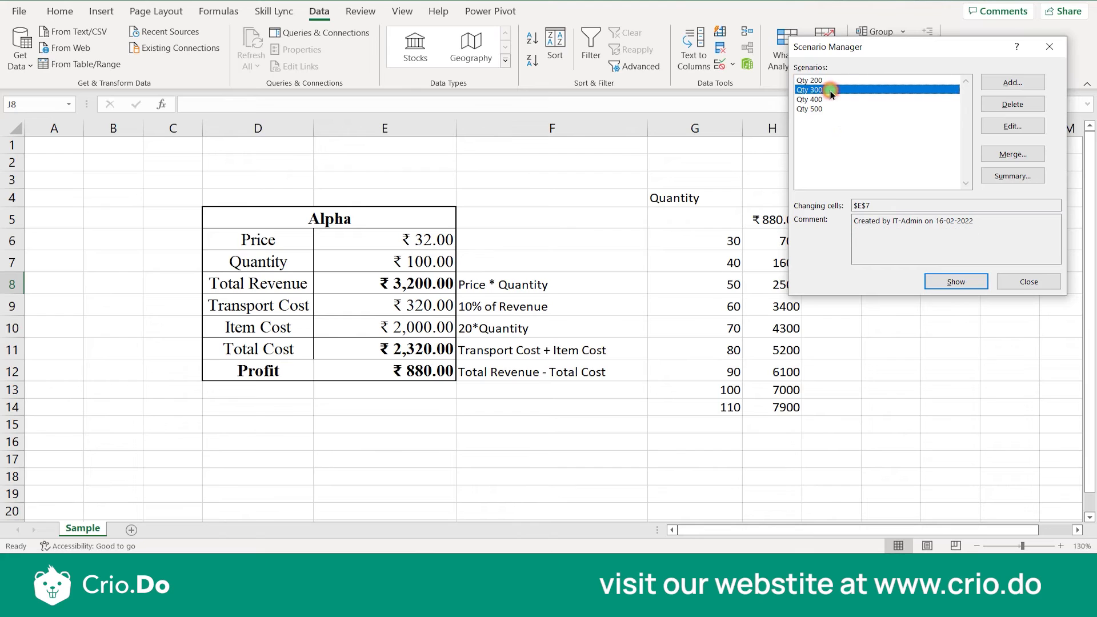
pyautogui.press('Down')
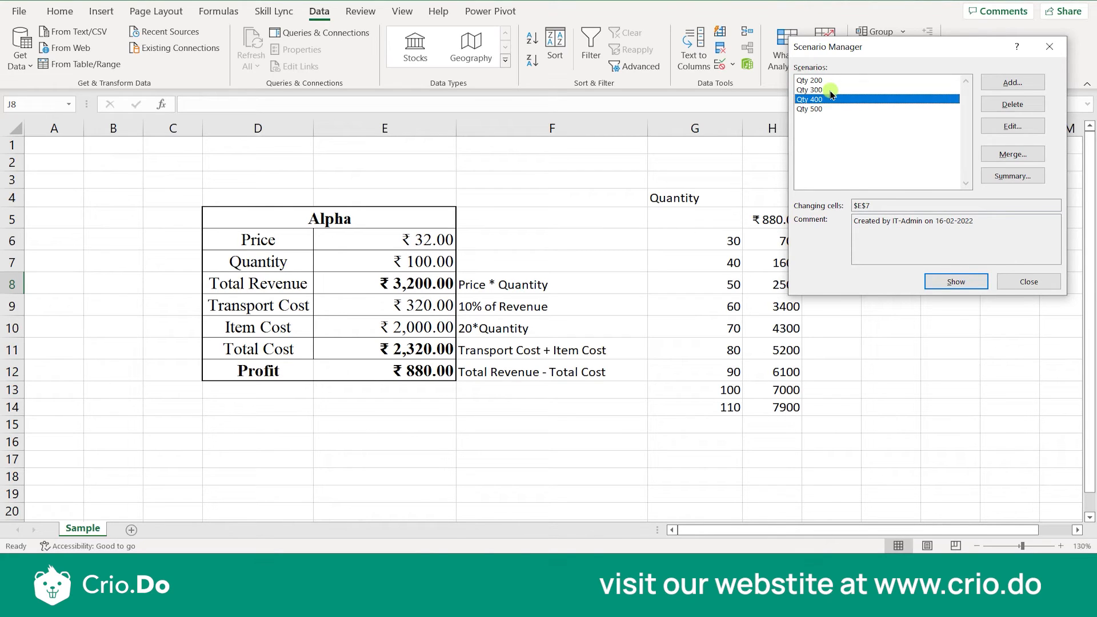
pyautogui.press('Down')
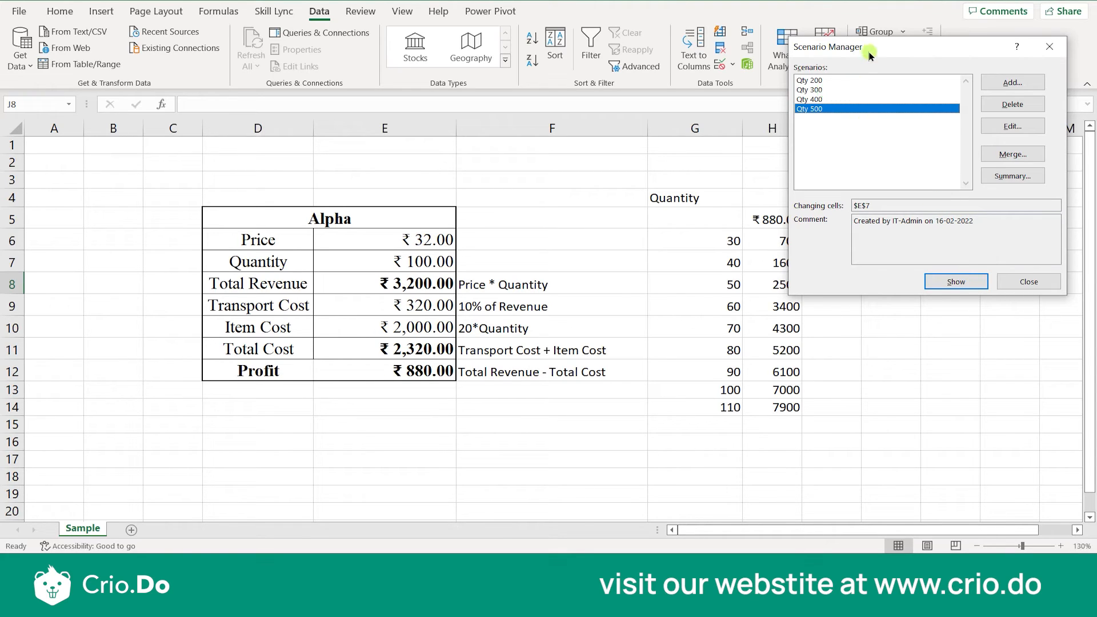
# Generate a scenario summary report with H6 to H14 as result cells and examine its Current Values column
pyautogui.moveTo(871, 50); pyautogui.dragTo(766, 106)
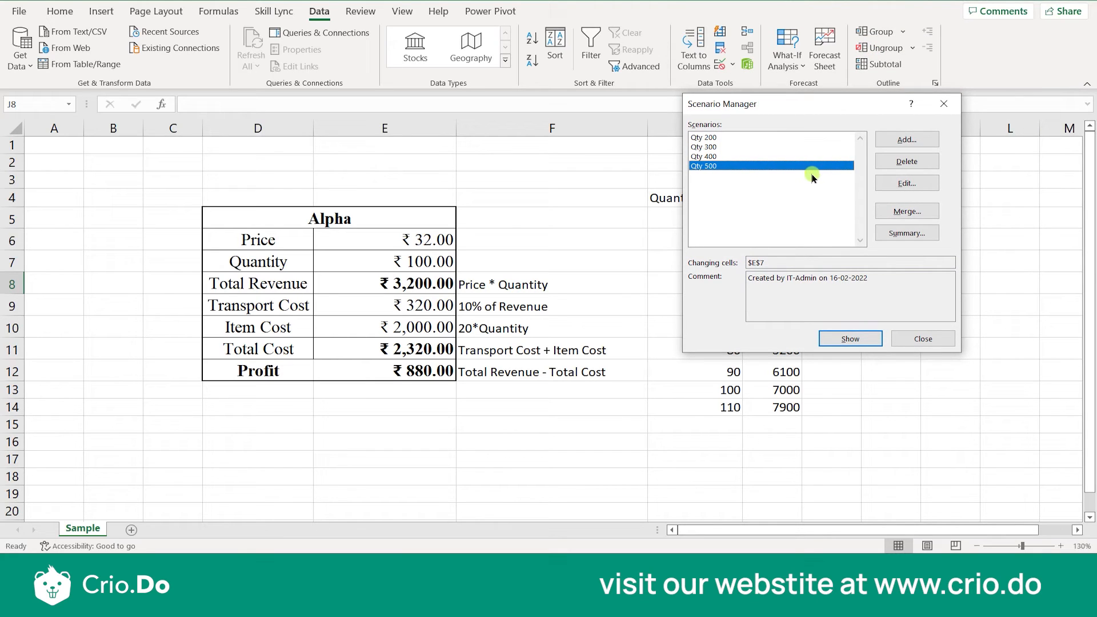
pyautogui.click(882, 237)
pyautogui.click(821, 249)
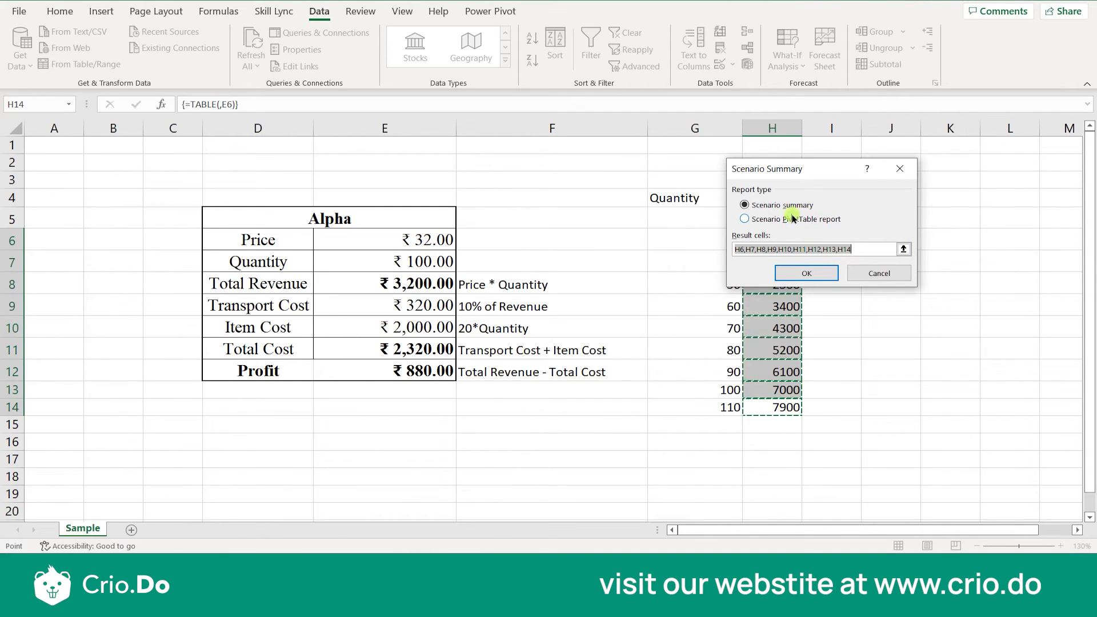
pyautogui.click(799, 273)
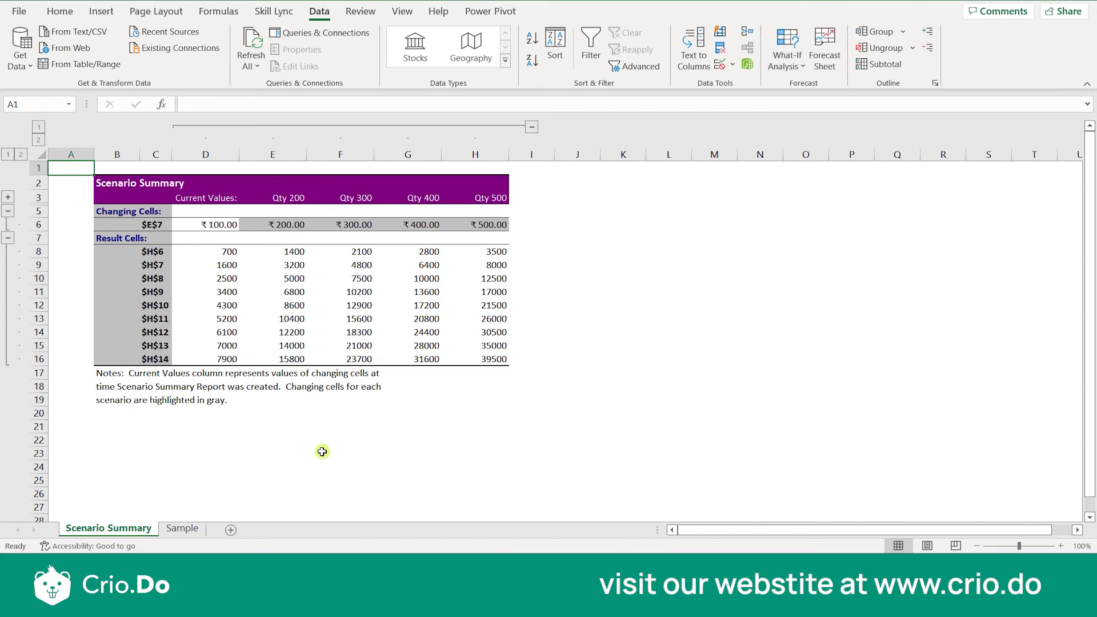
pyautogui.click(234, 330)
pyautogui.click(205, 306)
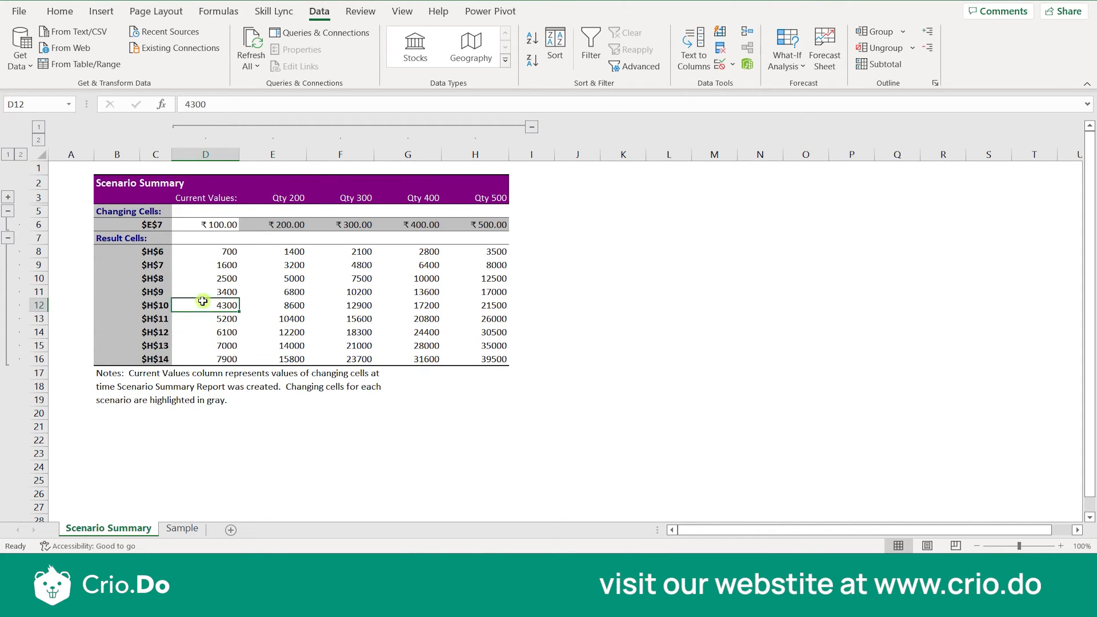
pyautogui.click(213, 278)
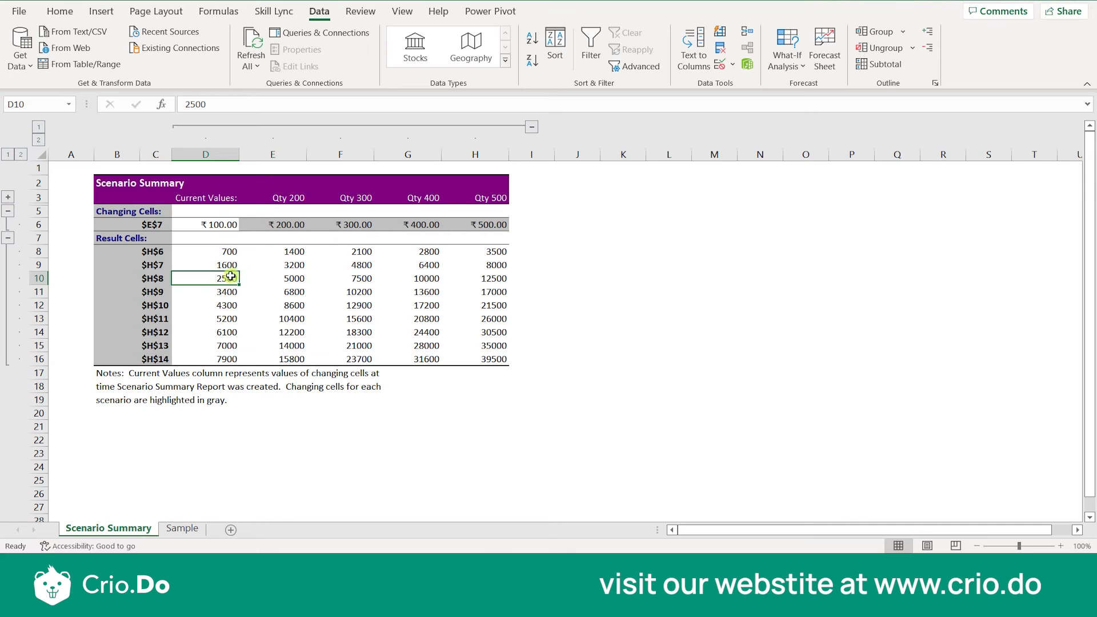
pyautogui.click(212, 263)
# Delete the data table columns G and H and the formula notes column F from the Sample sheet
pyautogui.click(182, 528)
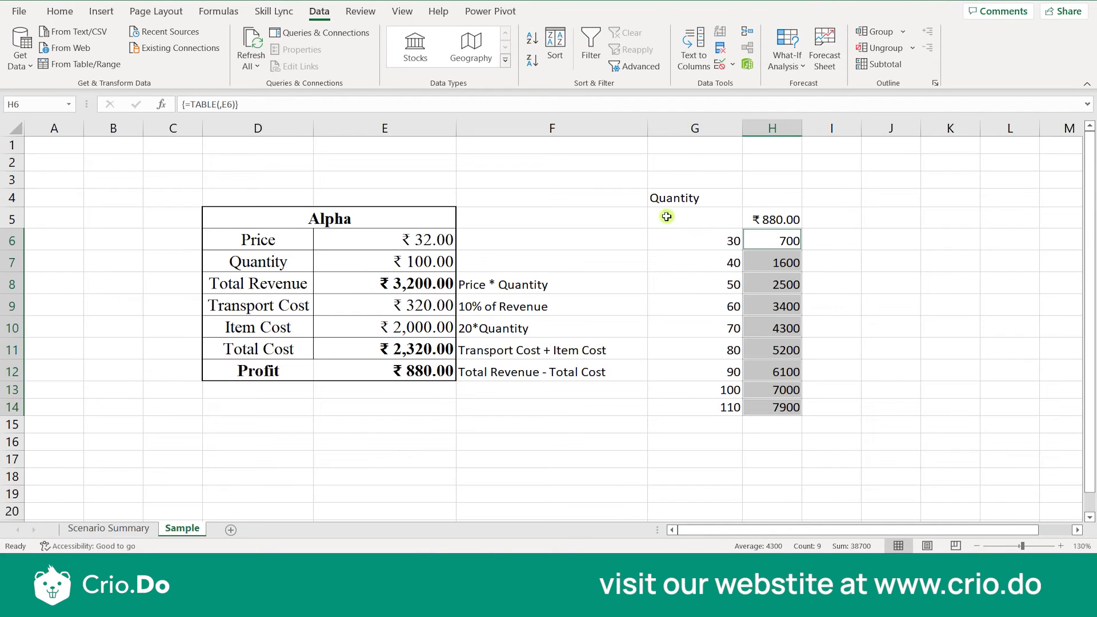
pyautogui.moveTo(696, 127); pyautogui.dragTo(763, 123)
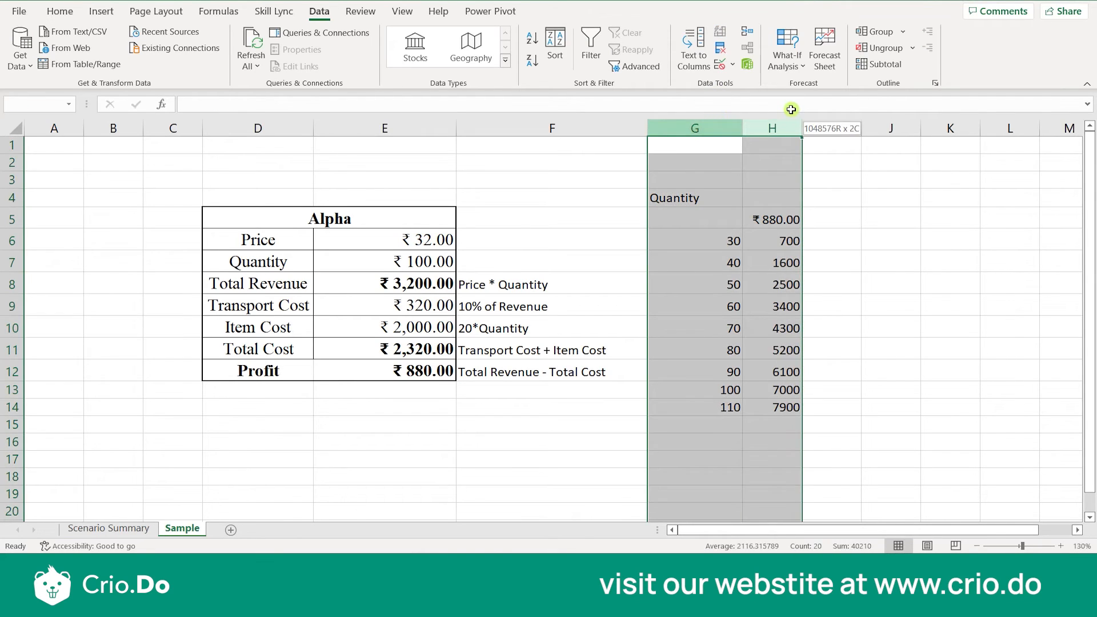
pyautogui.rightClick(764, 120)
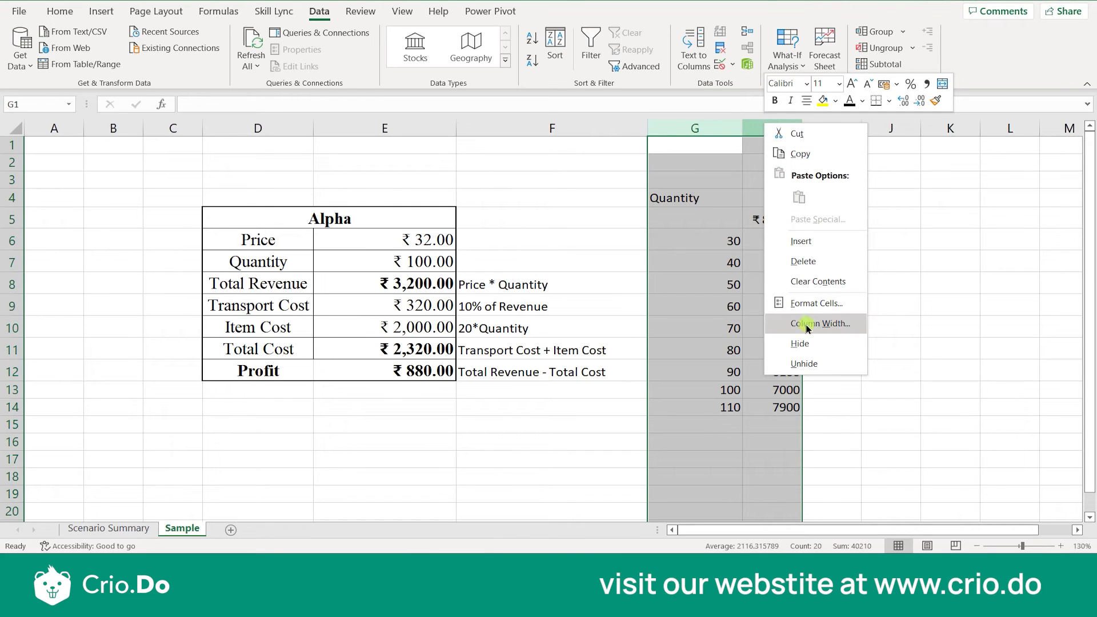
pyautogui.click(807, 261)
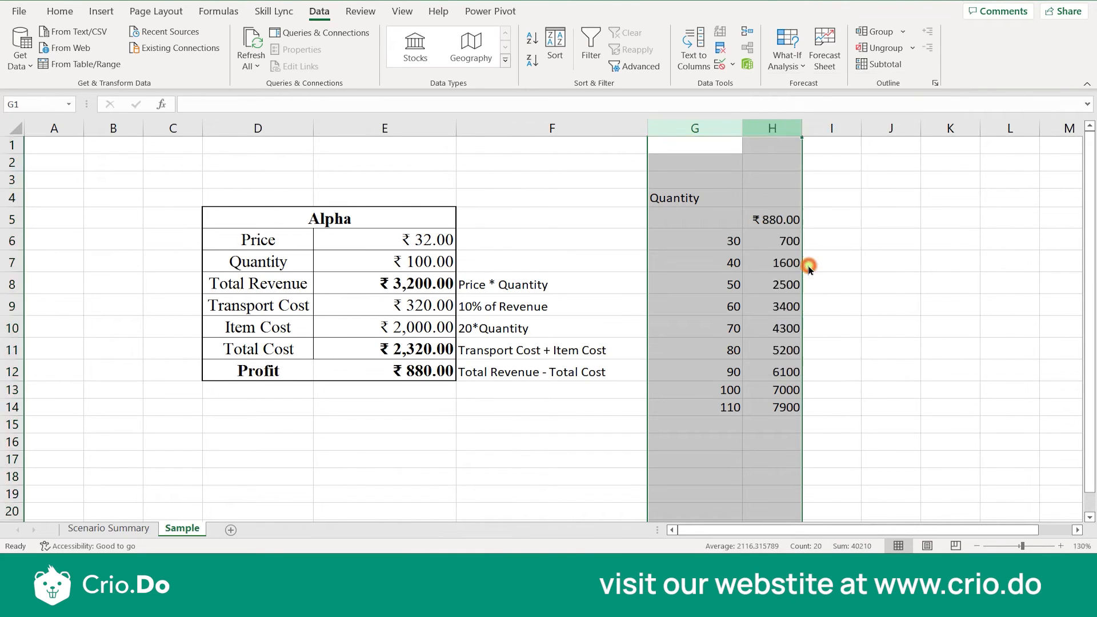
pyautogui.click(638, 291)
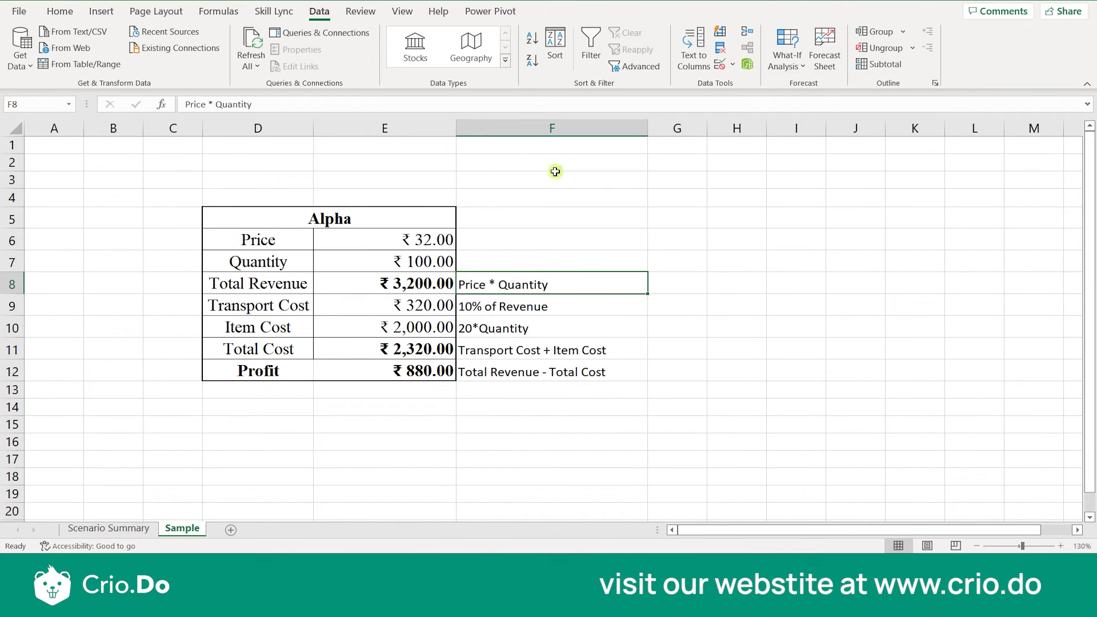
pyautogui.click(529, 127)
pyautogui.rightClick(532, 127)
pyautogui.click(565, 264)
pyautogui.click(658, 242)
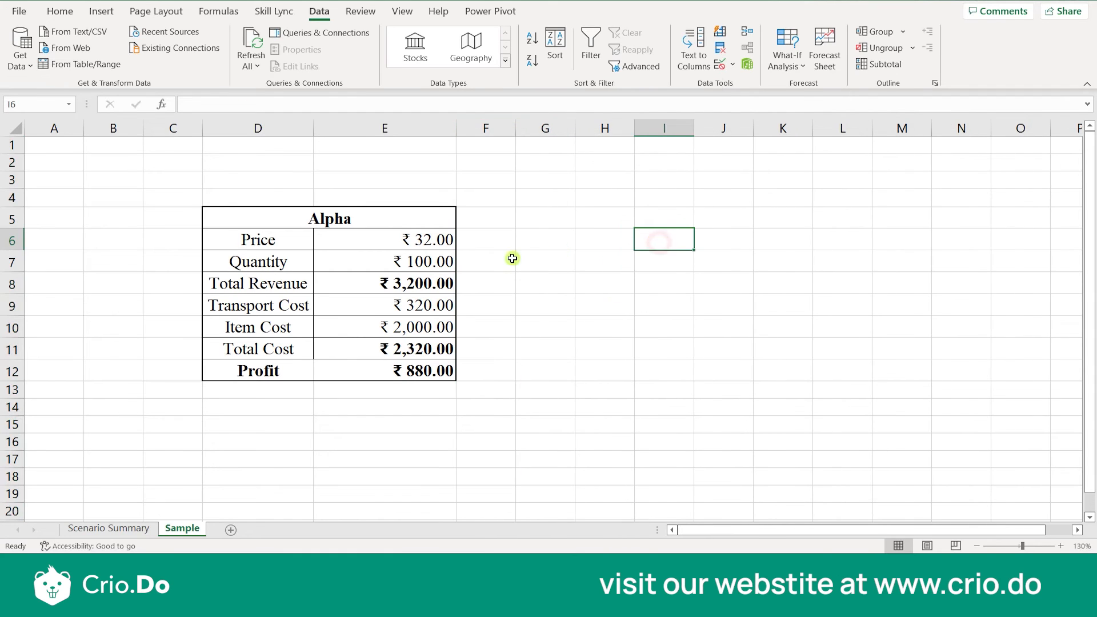
# Delete the Scenario Summary sheet permanently from the workbook
pyautogui.click(109, 528)
pyautogui.rightClick(108, 528)
pyautogui.click(156, 357)
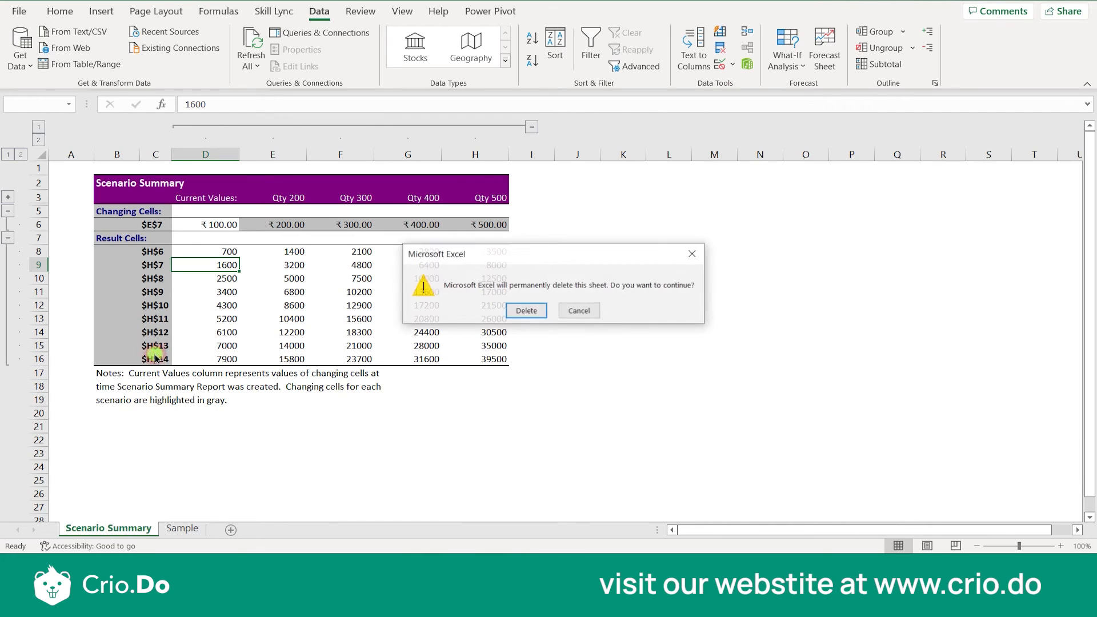
pyautogui.click(596, 309)
# Generate a new scenario summary of the quantity scenarios with H6 to H14 as result cells and inspect its result rows
pyautogui.click(452, 289)
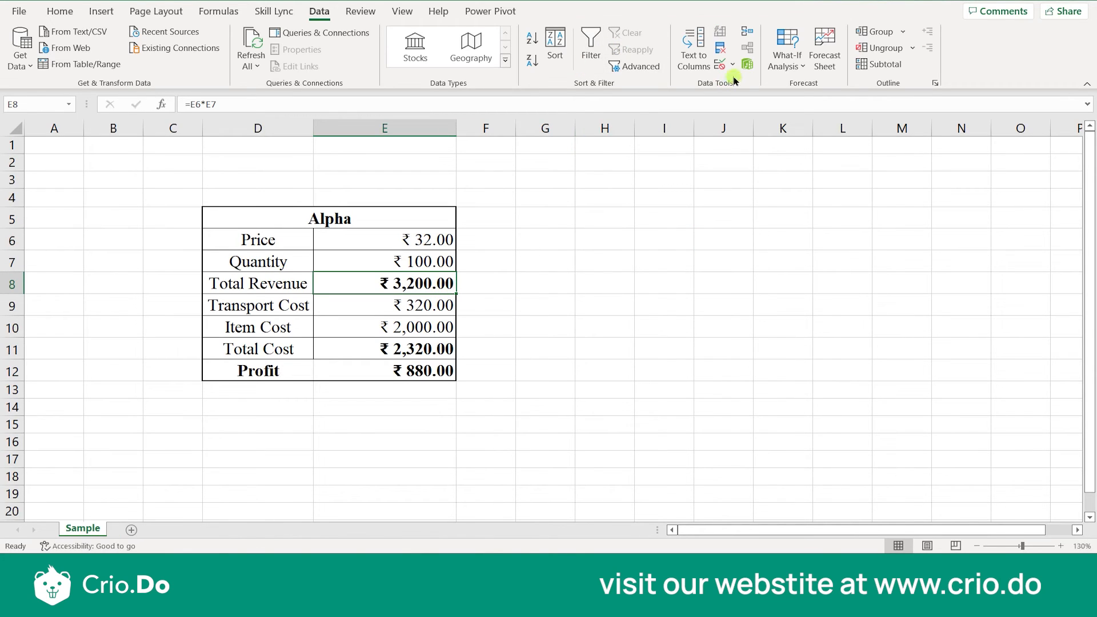
pyautogui.click(788, 54)
pyautogui.click(794, 86)
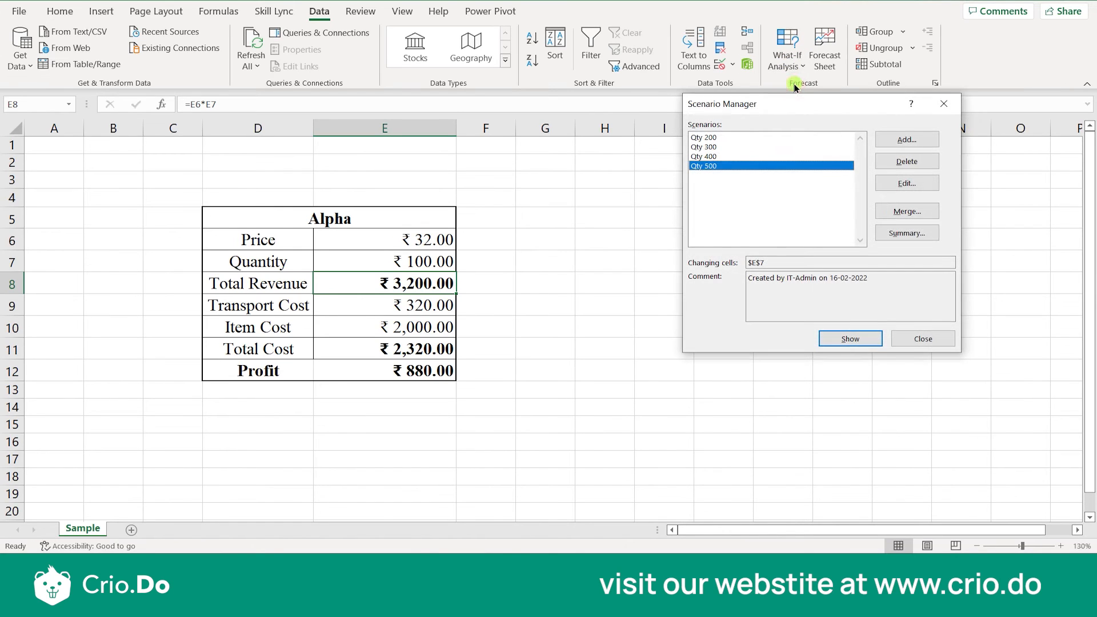
pyautogui.click(903, 233)
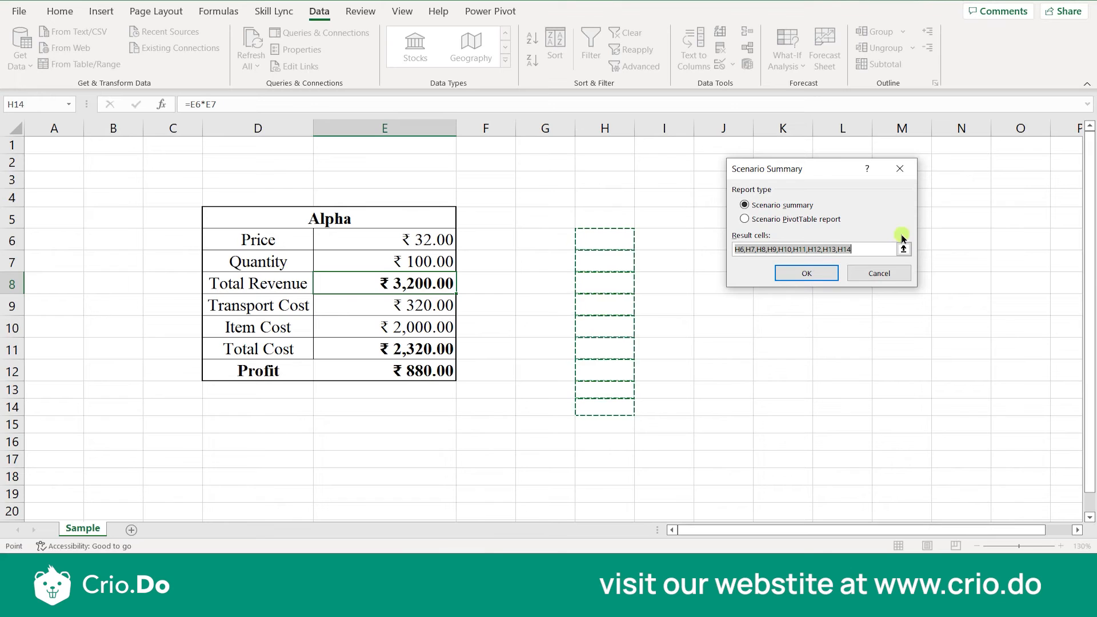
pyautogui.click(802, 274)
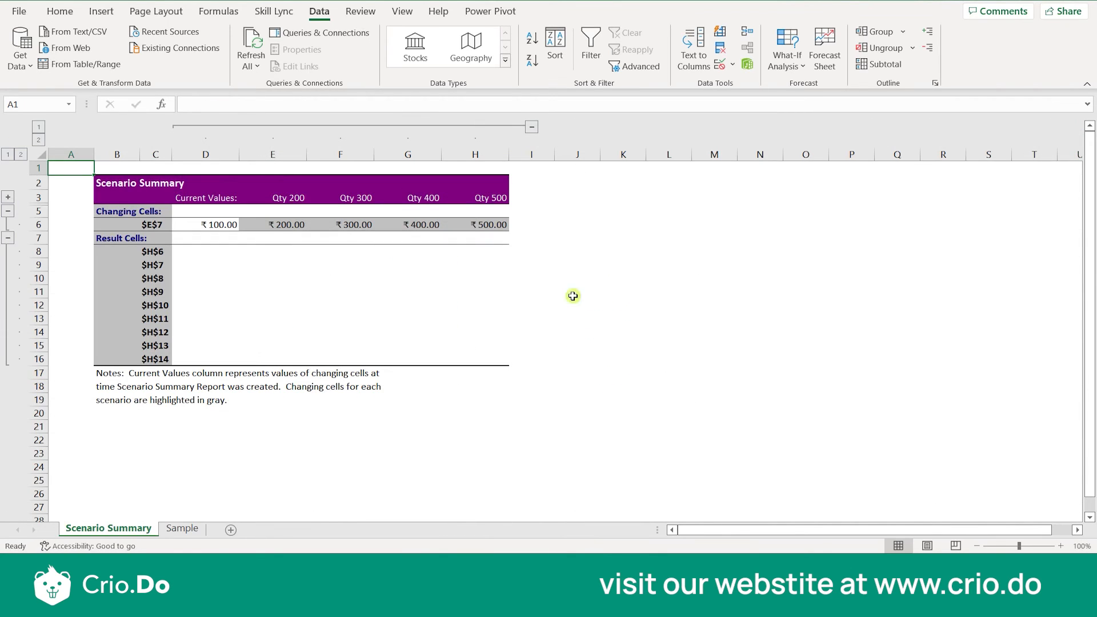
pyautogui.click(353, 308)
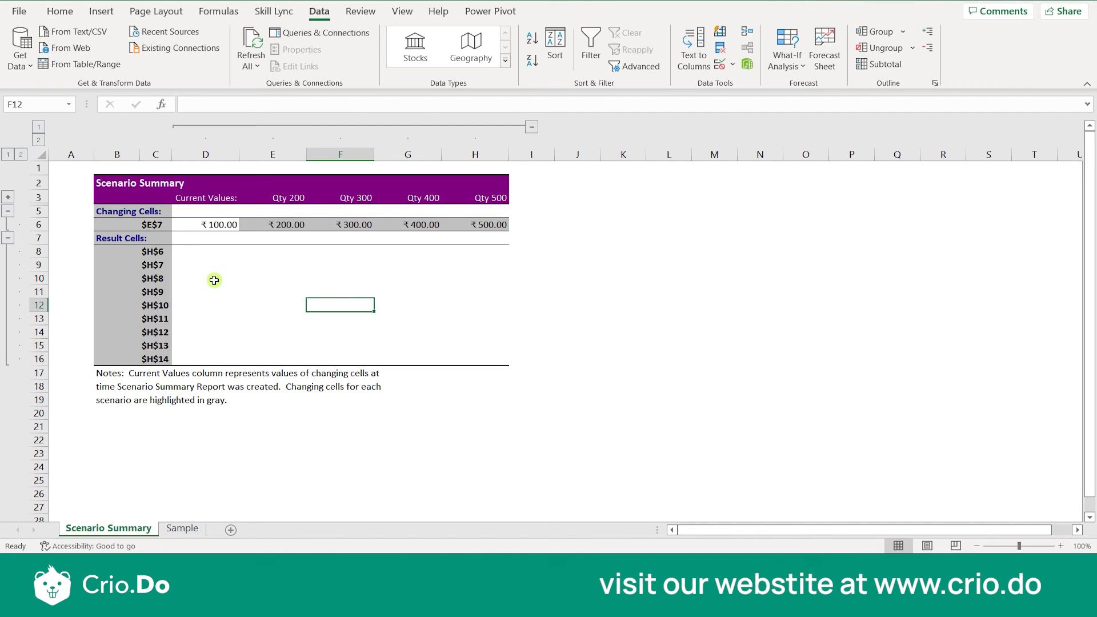
pyautogui.click(221, 242)
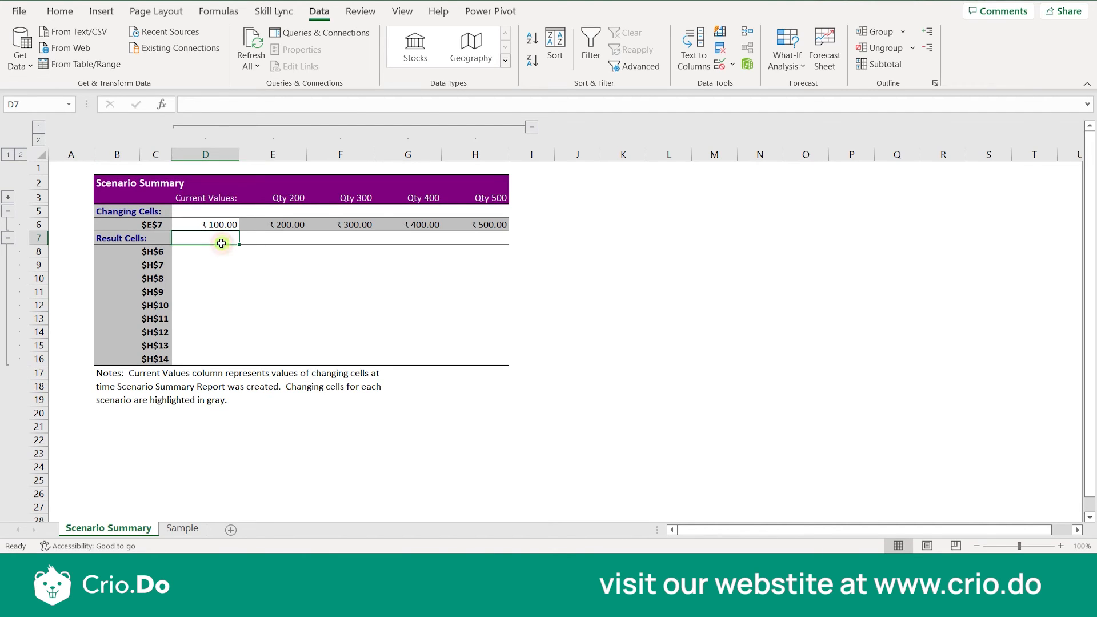
# Return to the Sample sheet and show the Qty 500 scenario in the Alpha table
pyautogui.click(182, 528)
pyautogui.click(383, 433)
pyautogui.click(393, 349)
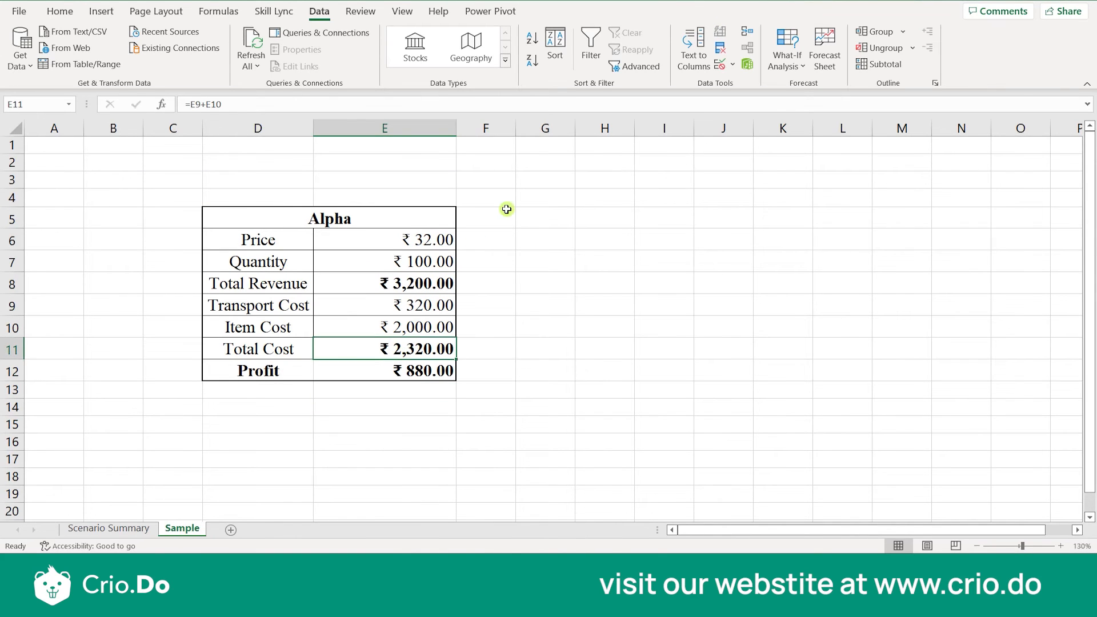
pyautogui.click(376, 268)
pyautogui.click(787, 57)
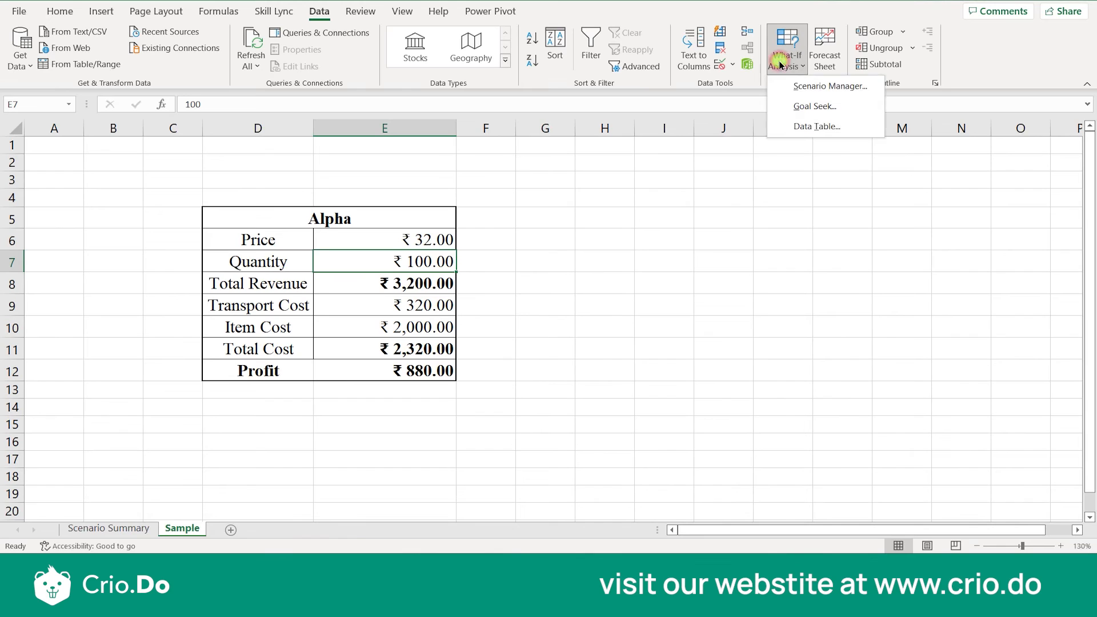
pyautogui.click(797, 90)
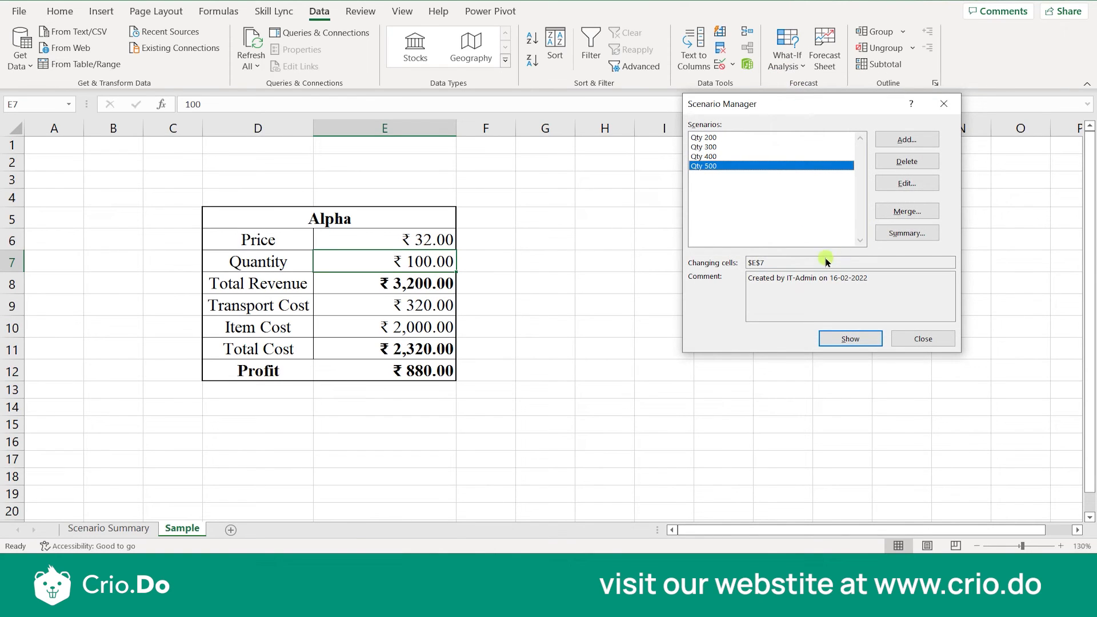
pyautogui.click(849, 341)
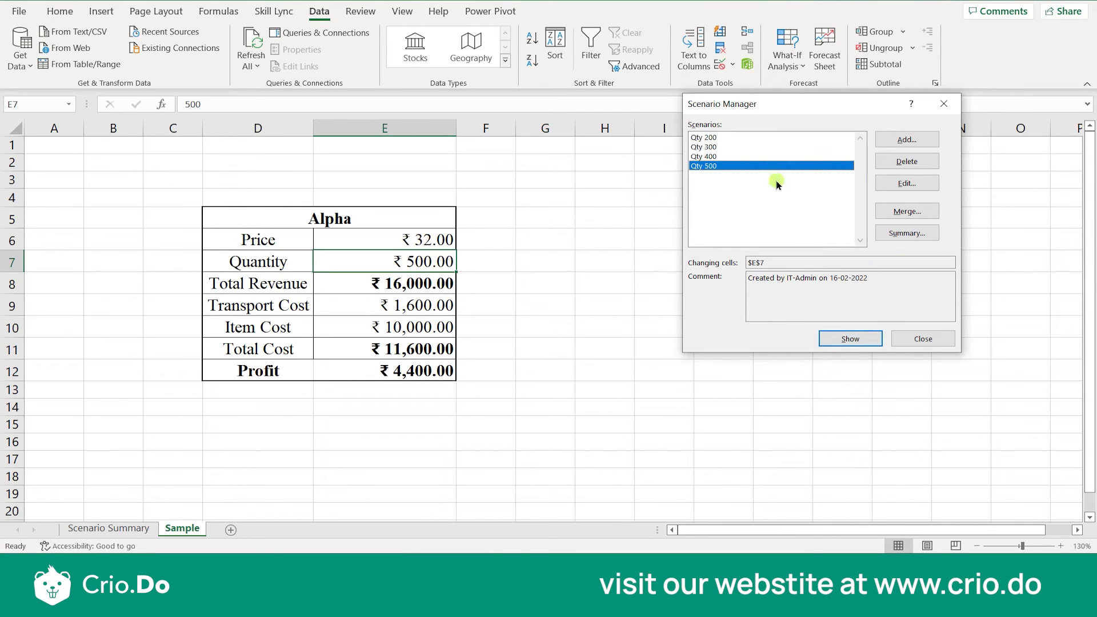
# Generate a Scenario PivotTable report of the quantity scenarios with H6 to H14 as result cells
pyautogui.click(721, 138)
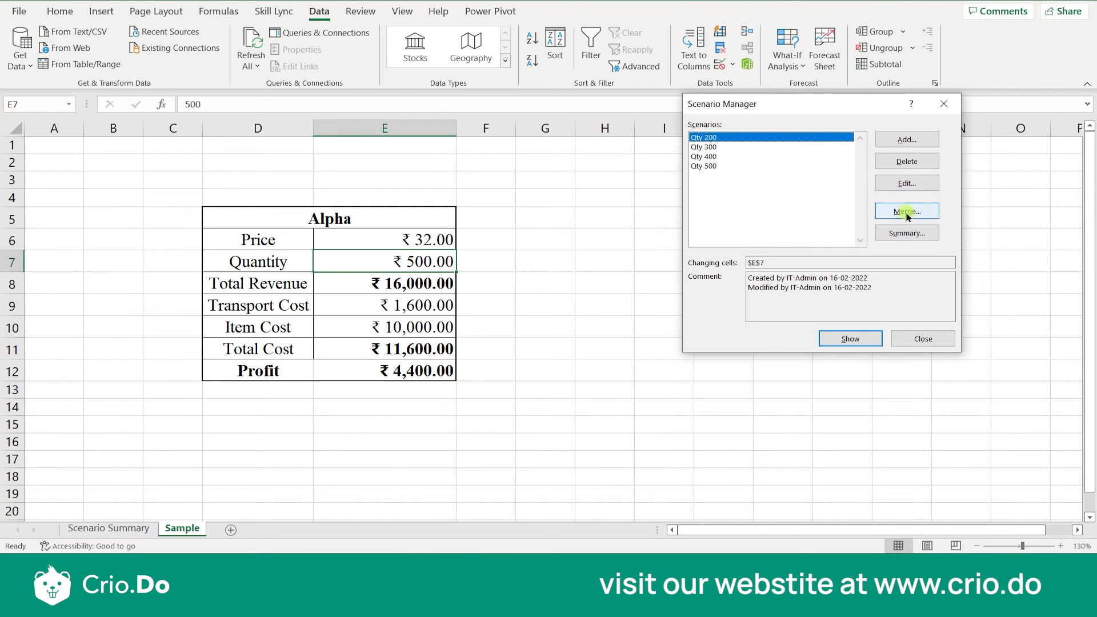
pyautogui.click(898, 234)
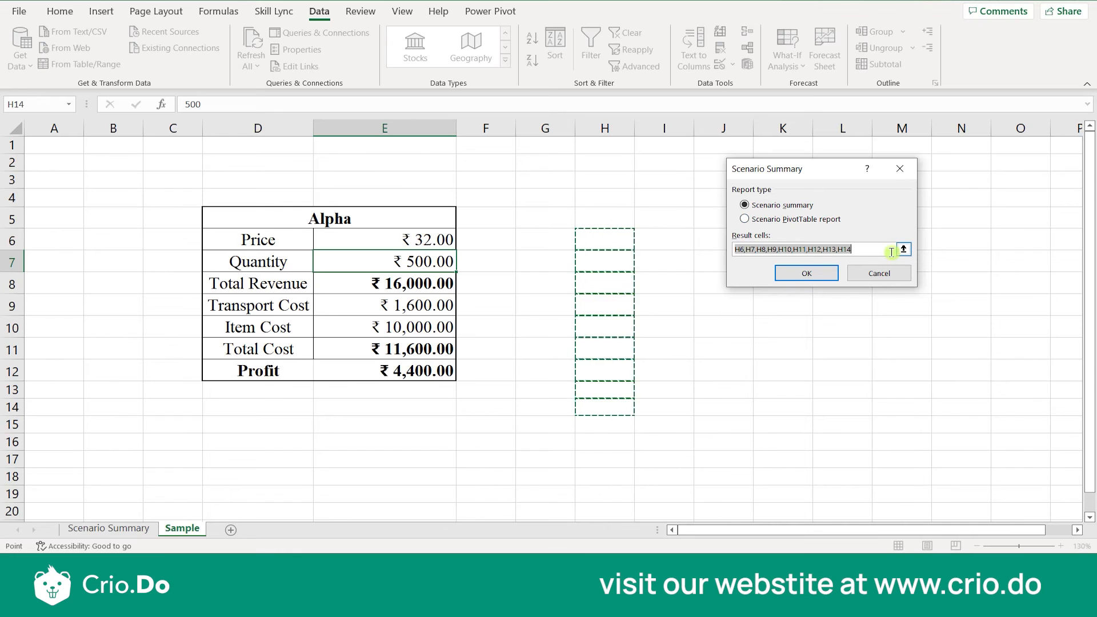
pyautogui.click(792, 219)
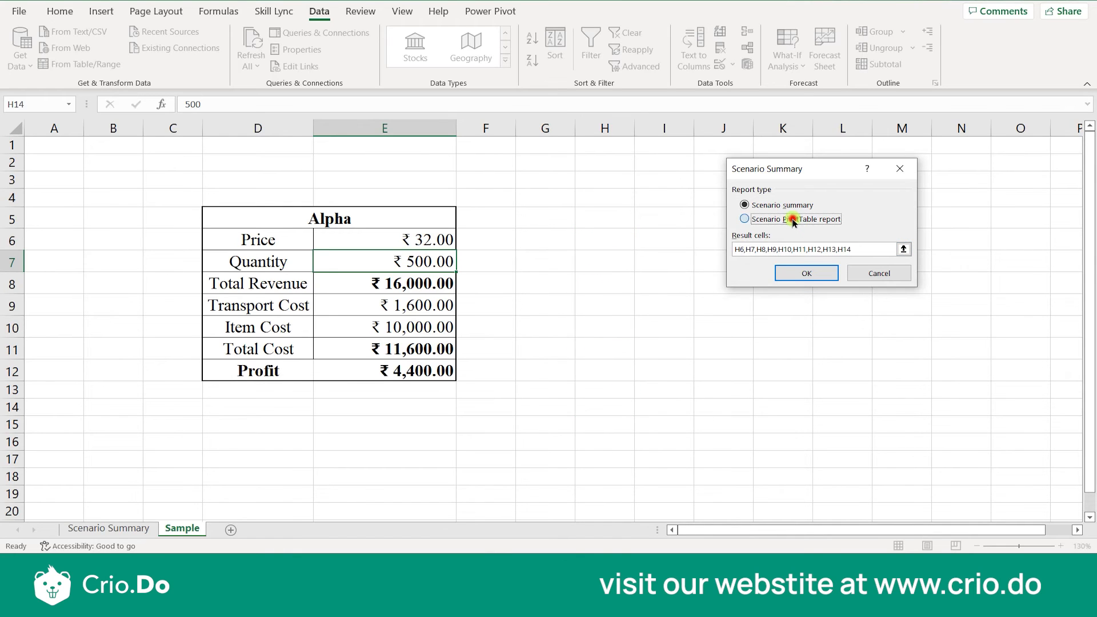
pyautogui.click(805, 273)
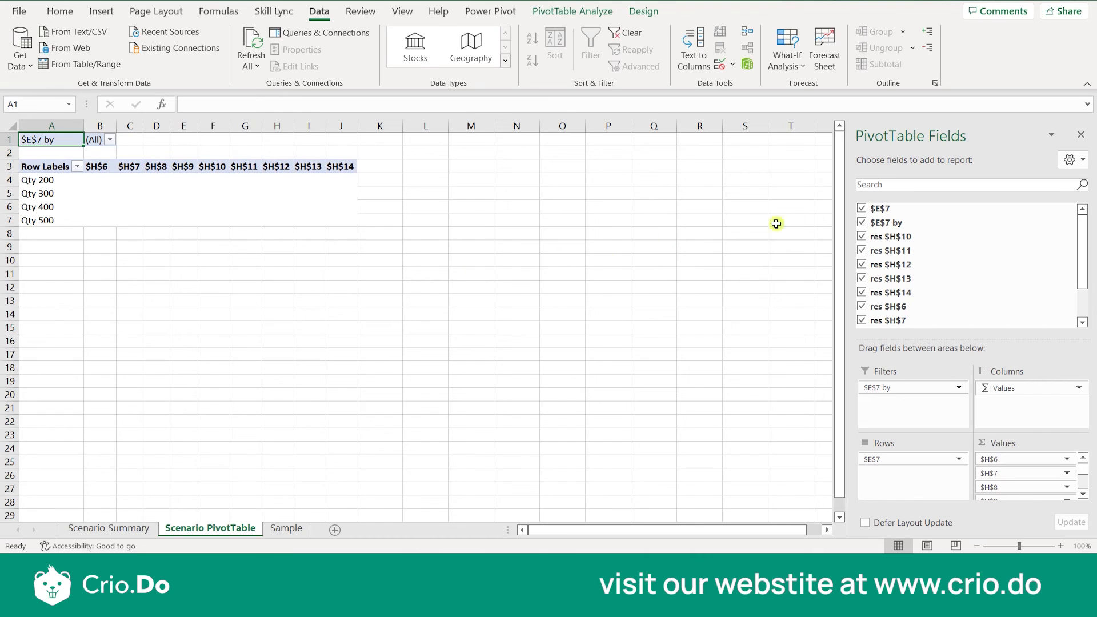
# Delete the Scenario PivotTable and Scenario Summary sheets permanently, keeping only the Sample sheet
pyautogui.rightClick(197, 531)
pyautogui.click(269, 353)
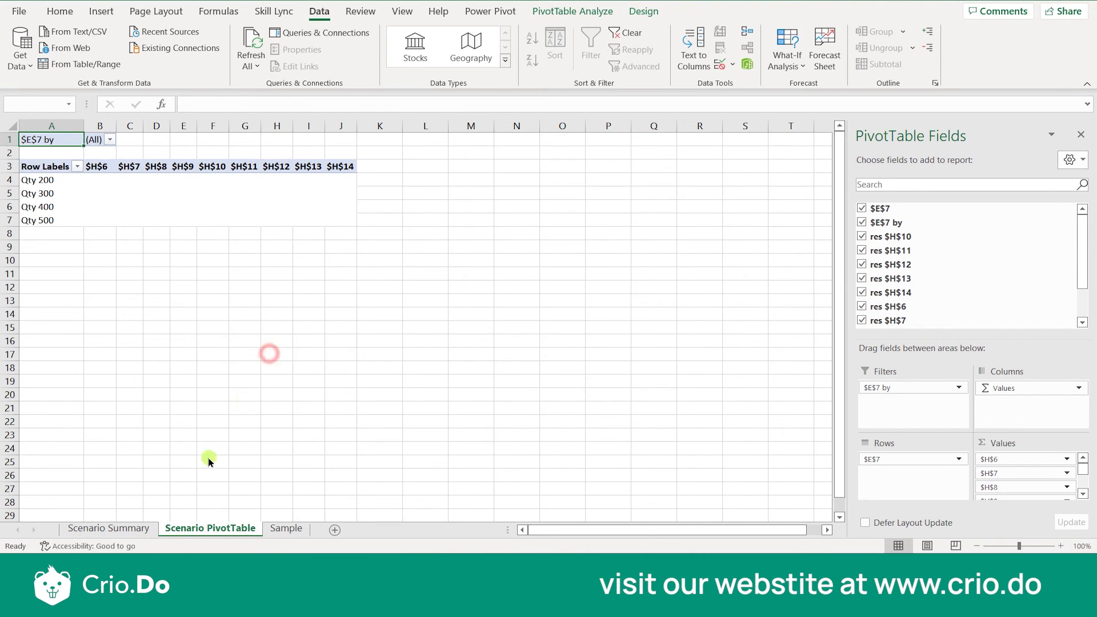
pyautogui.click(523, 311)
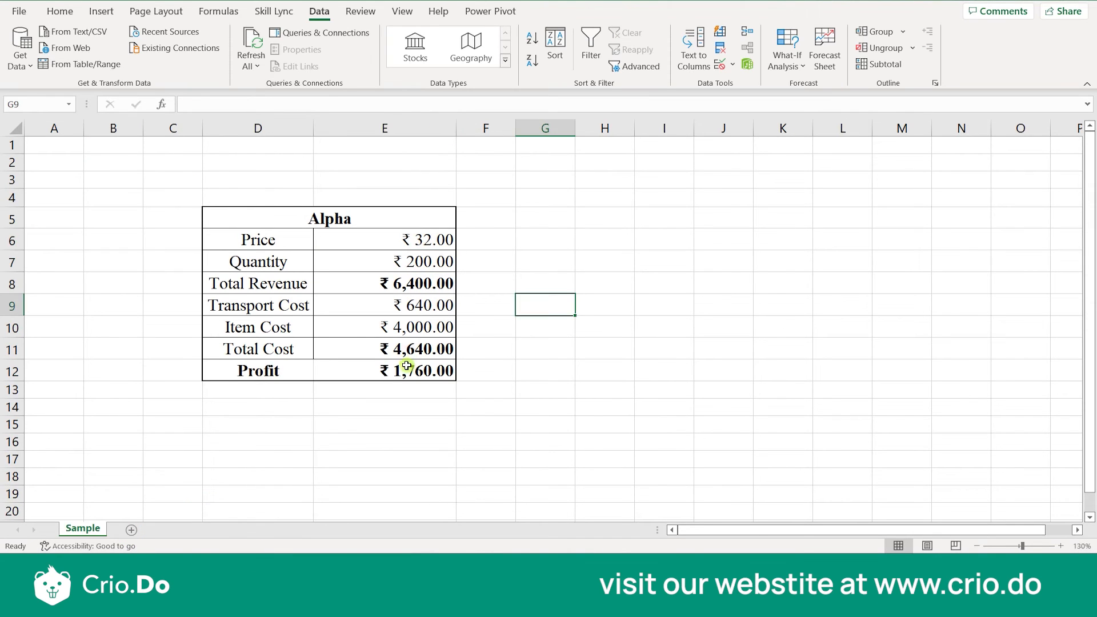
# Generate a scenario summary of the quantity scenarios with the Alpha table's profit cell E12 as the result cell
pyautogui.click(405, 366)
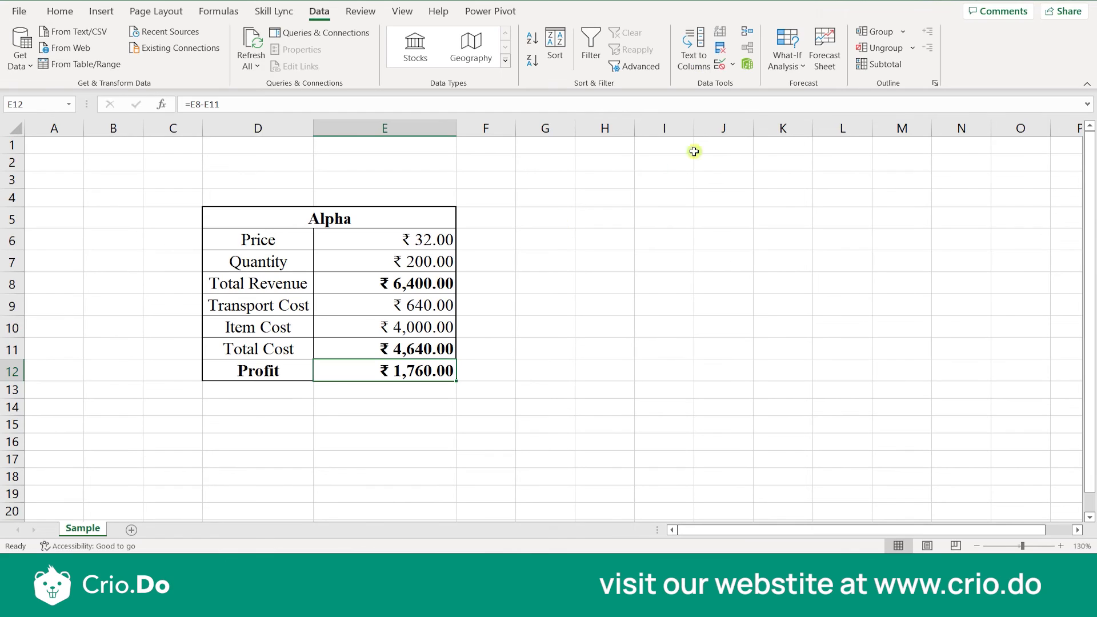
pyautogui.click(788, 62)
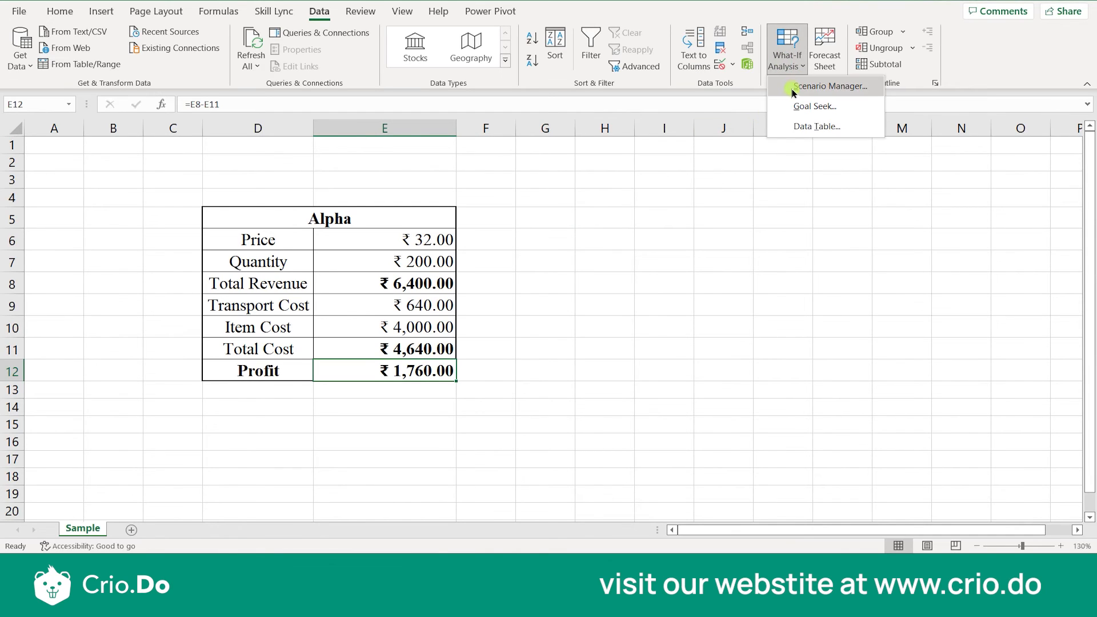
pyautogui.click(793, 87)
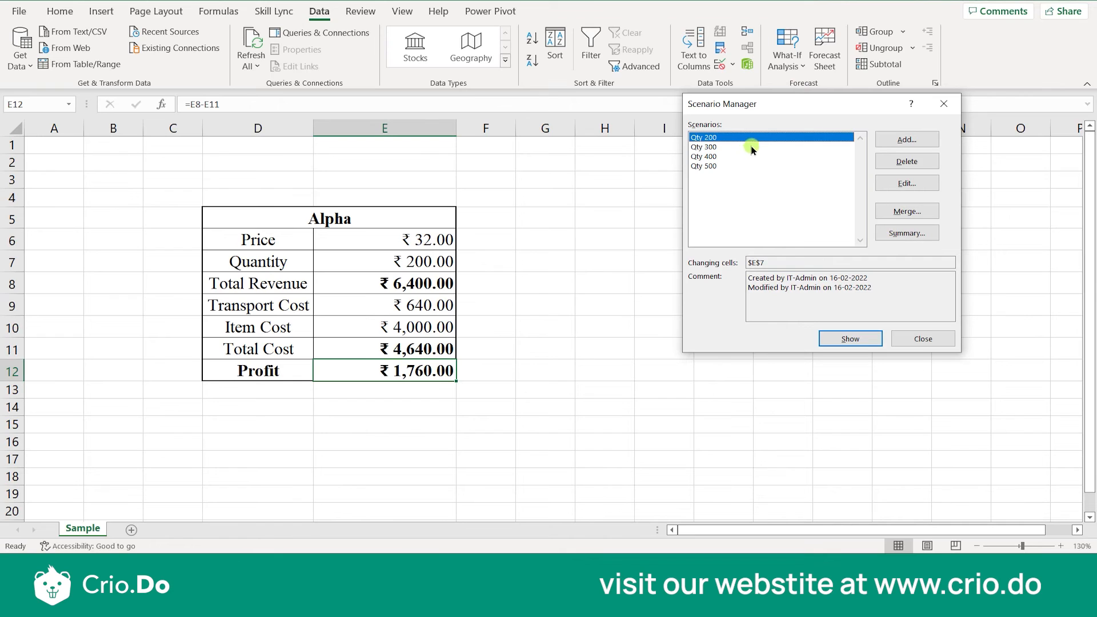
pyautogui.click(893, 141)
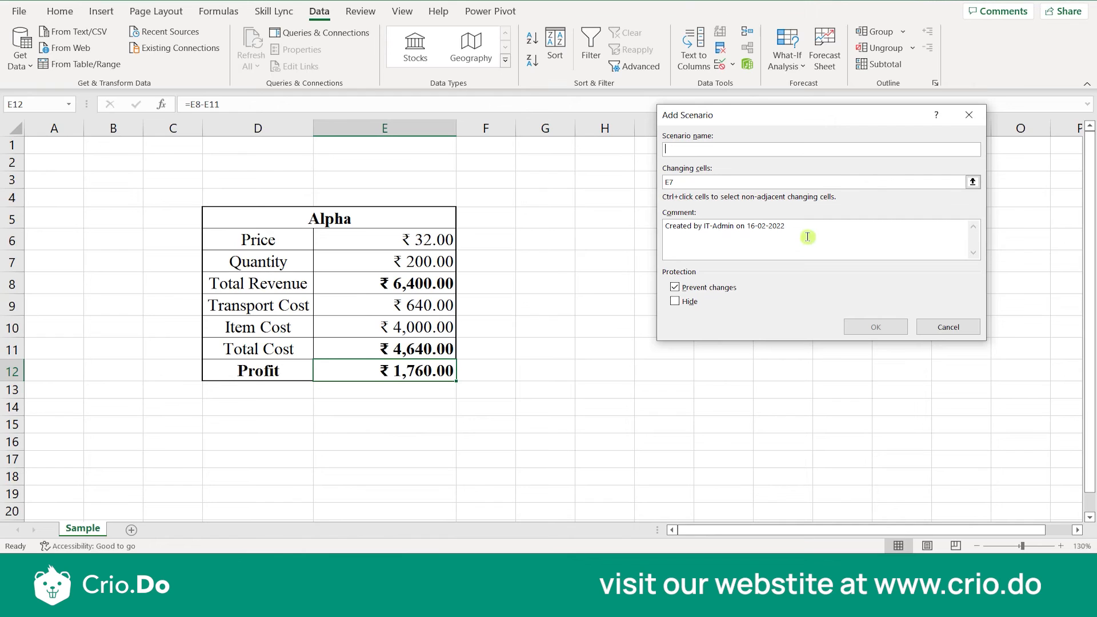
pyautogui.click(948, 327)
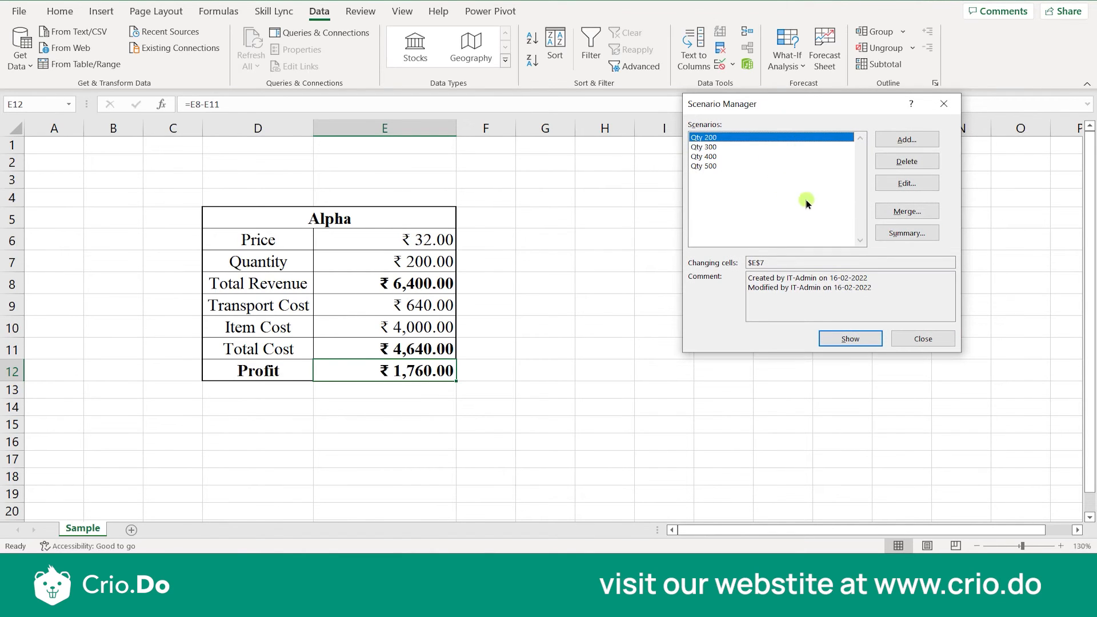
pyautogui.click(901, 231)
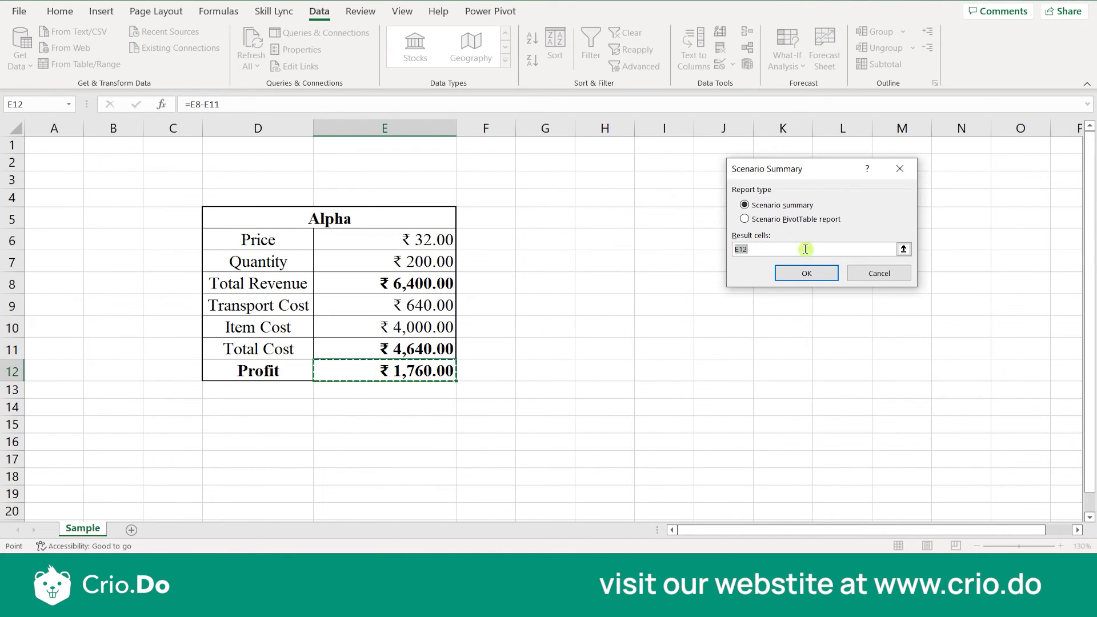
pyautogui.click(807, 273)
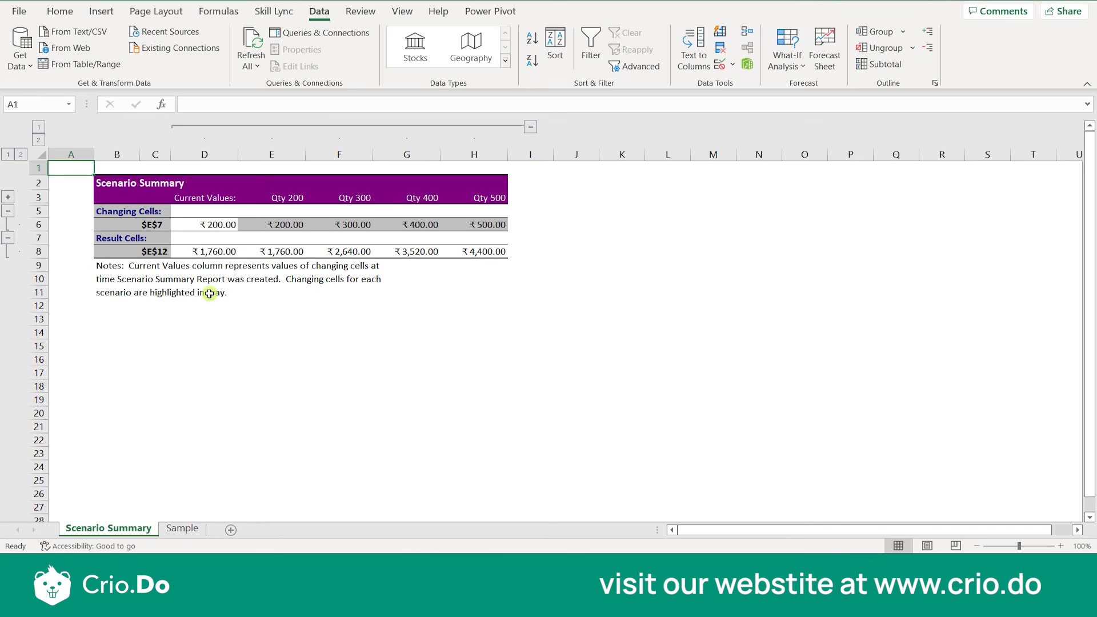
# Examine the changing cell $E$7 and its quantity for each scenario in the scenario summary
pyautogui.click(157, 228)
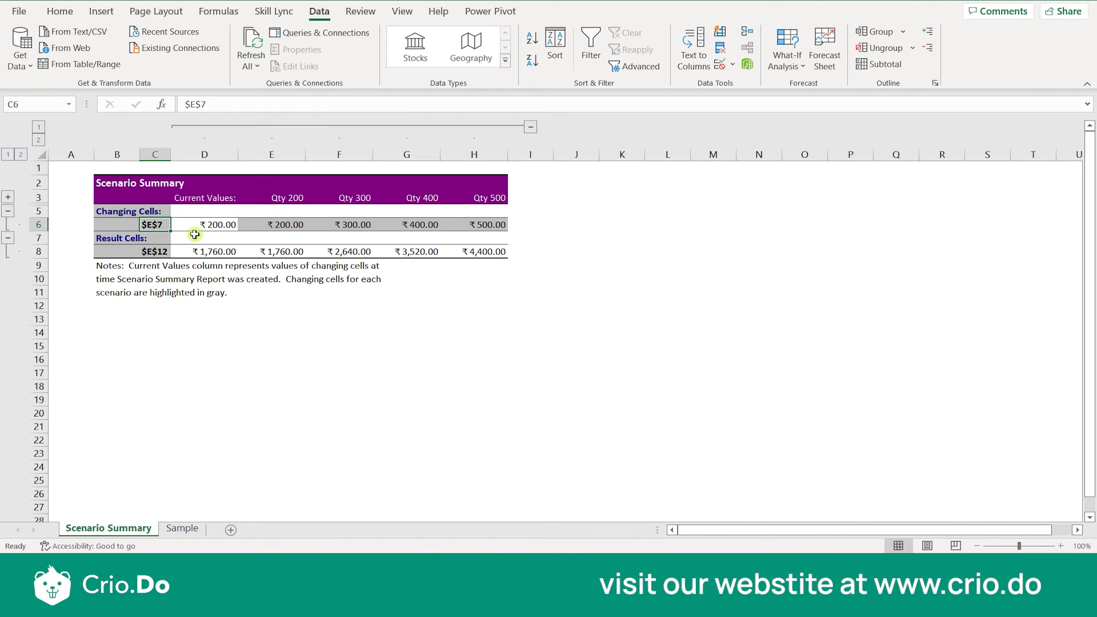
pyautogui.click(229, 232)
pyautogui.click(283, 227)
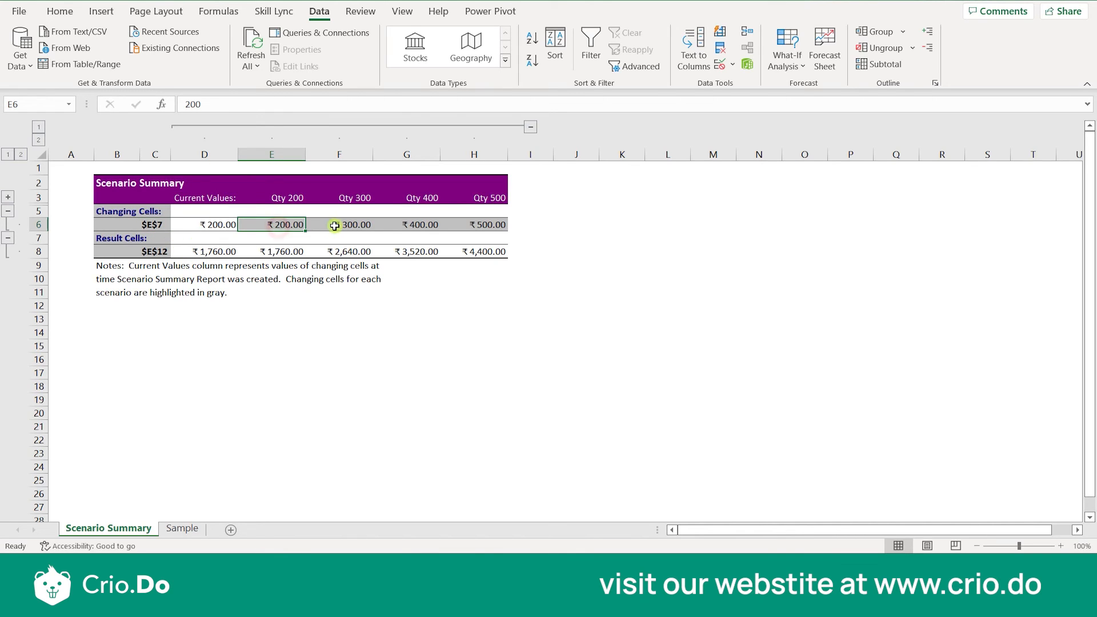
pyautogui.click(339, 227)
pyautogui.click(436, 226)
pyautogui.click(489, 225)
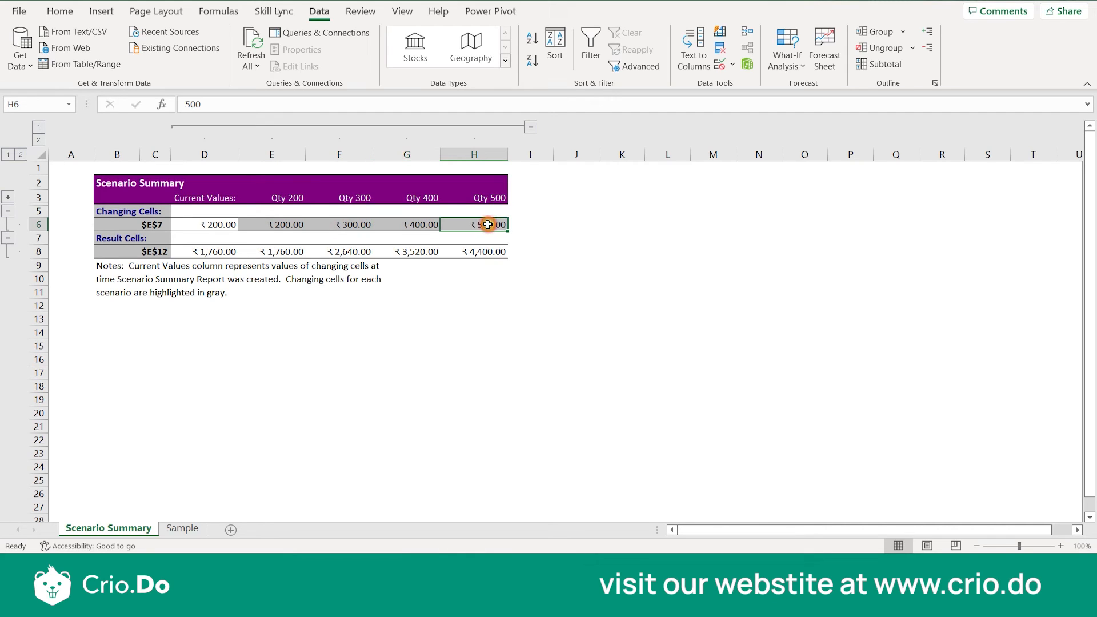
# Review the scenario headings Qty 200 to Qty 500 and check the quantity and resulting profit for Qty 200
pyautogui.click(291, 165)
pyautogui.click(289, 195)
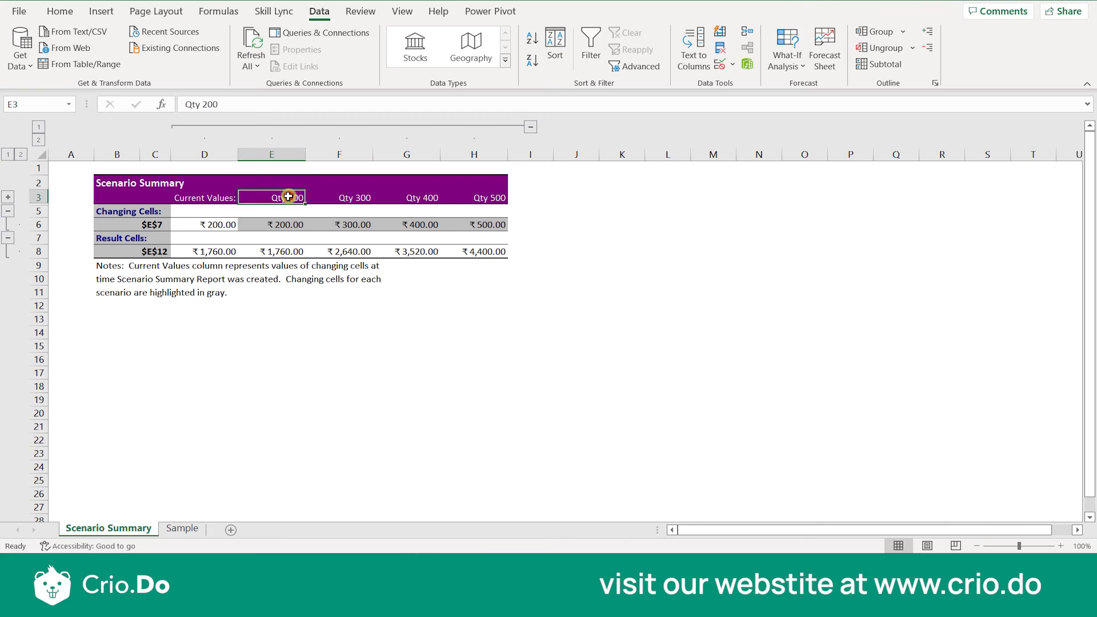
pyautogui.click(368, 195)
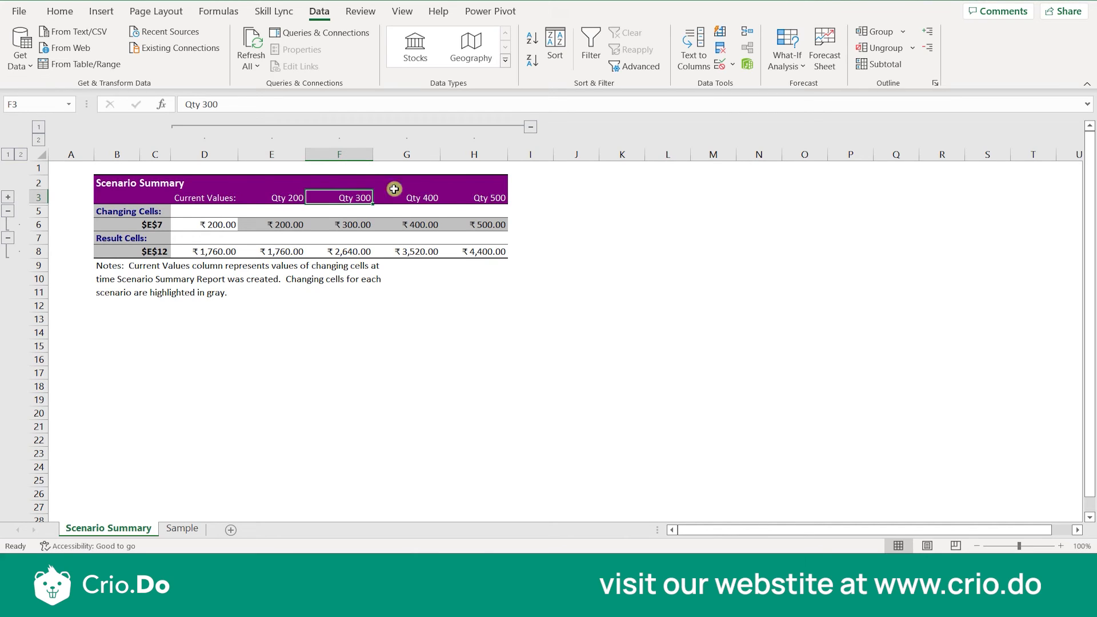
pyautogui.click(430, 189)
pyautogui.click(487, 194)
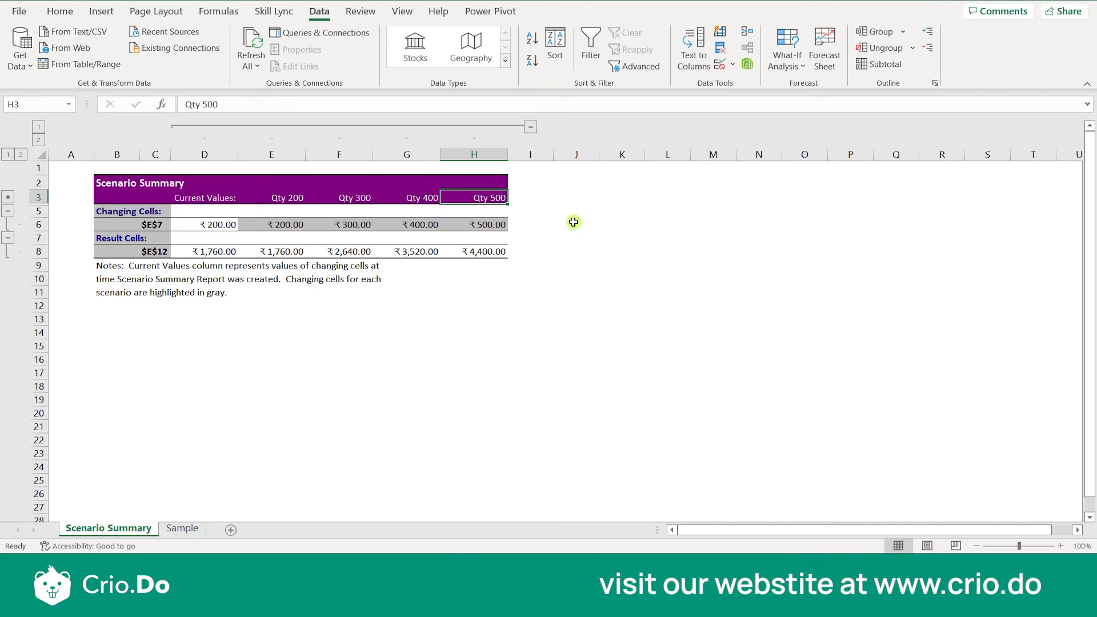
pyautogui.click(289, 228)
pyautogui.click(289, 249)
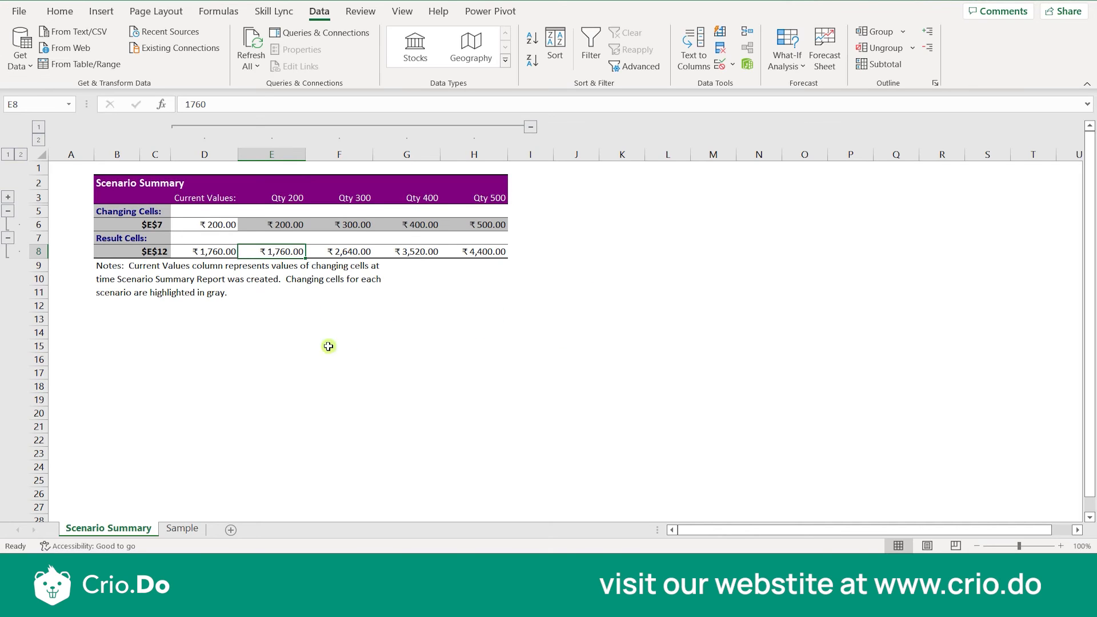
# Compare the scenario summary's profit results with the Alpha table on the Sample sheet
pyautogui.click(199, 529)
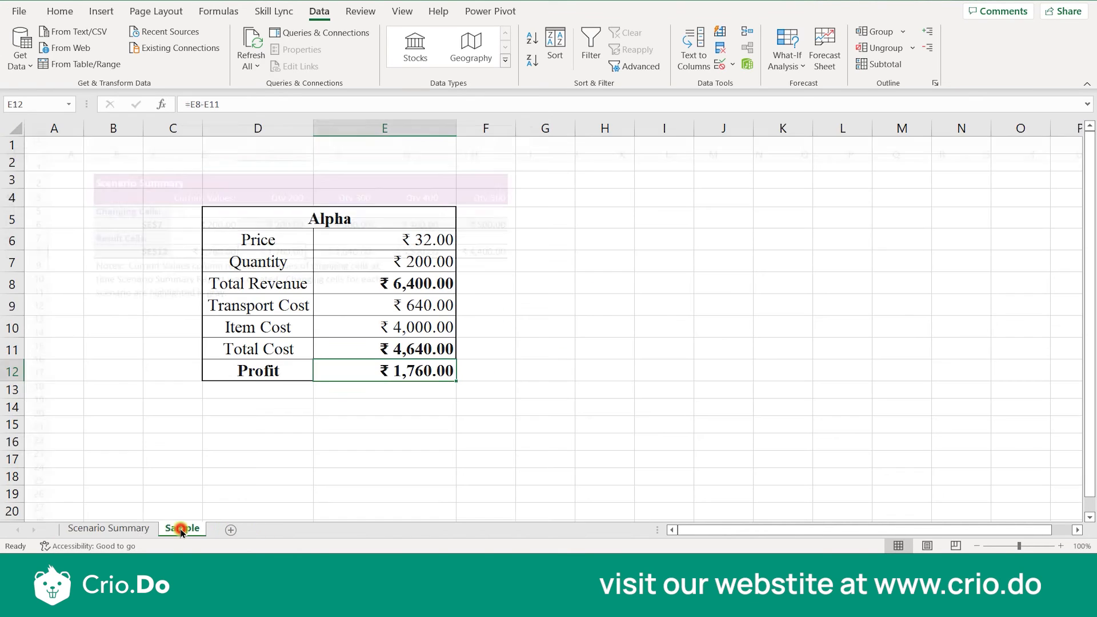
pyautogui.click(146, 526)
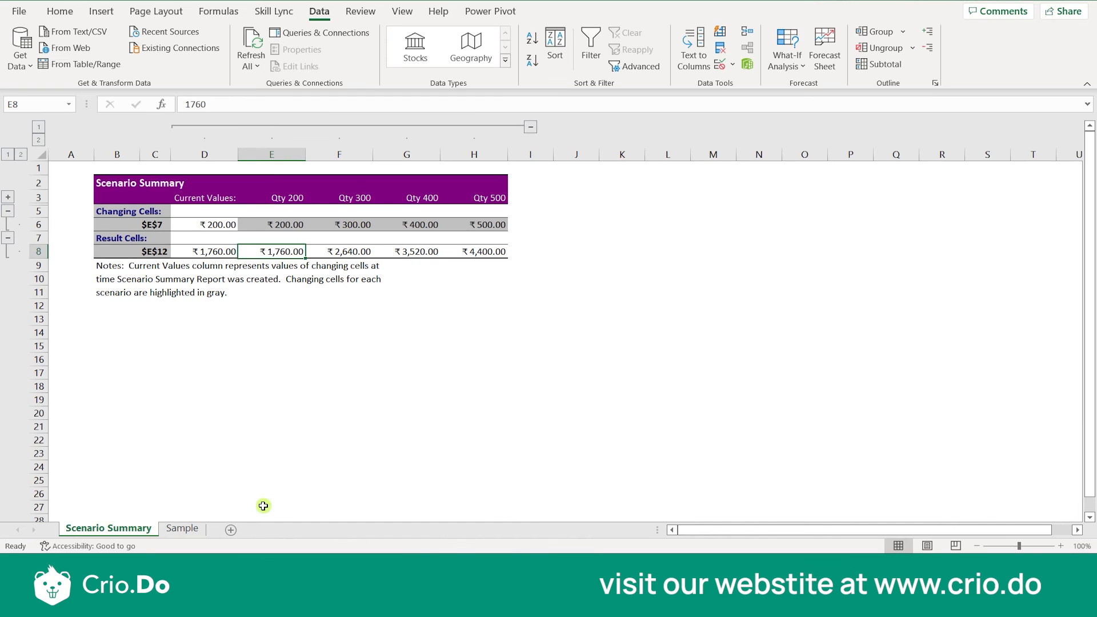
pyautogui.click(190, 528)
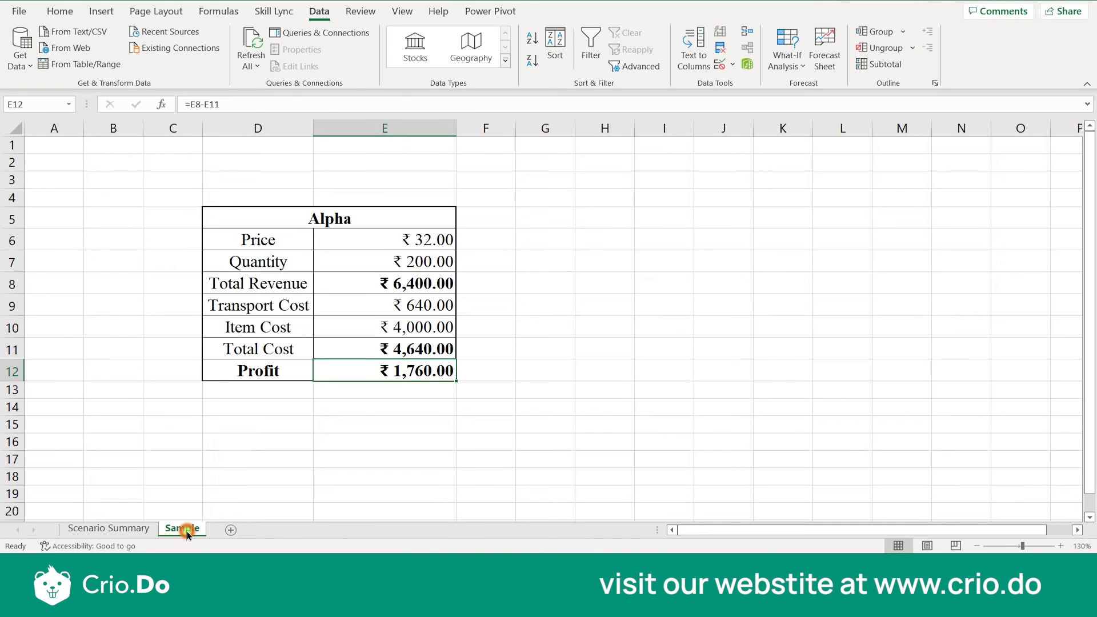
pyautogui.click(131, 530)
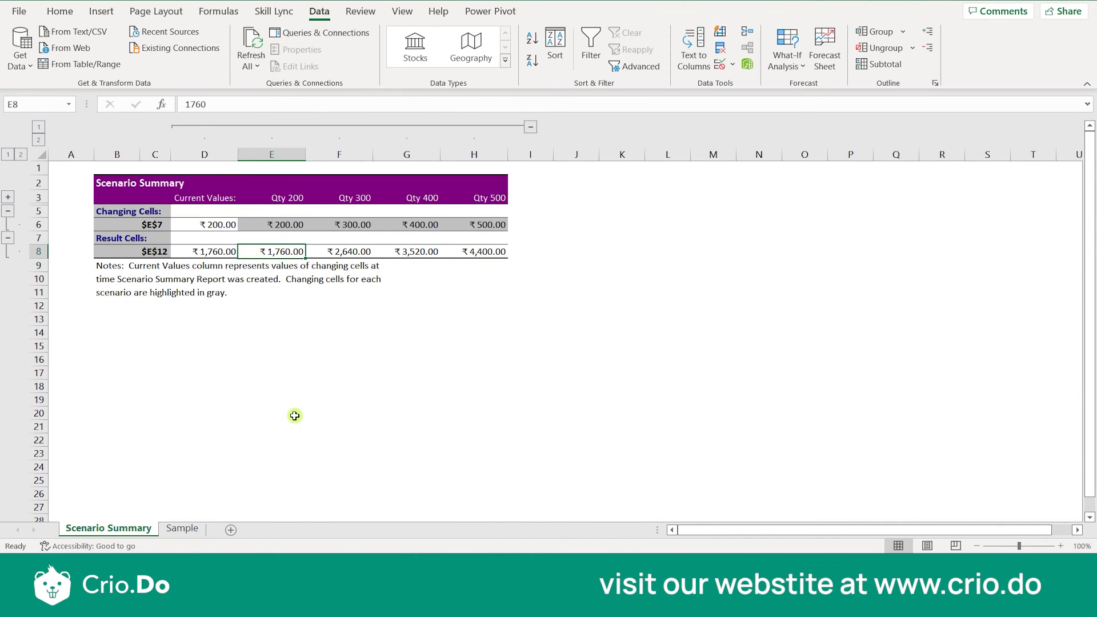
pyautogui.click(182, 529)
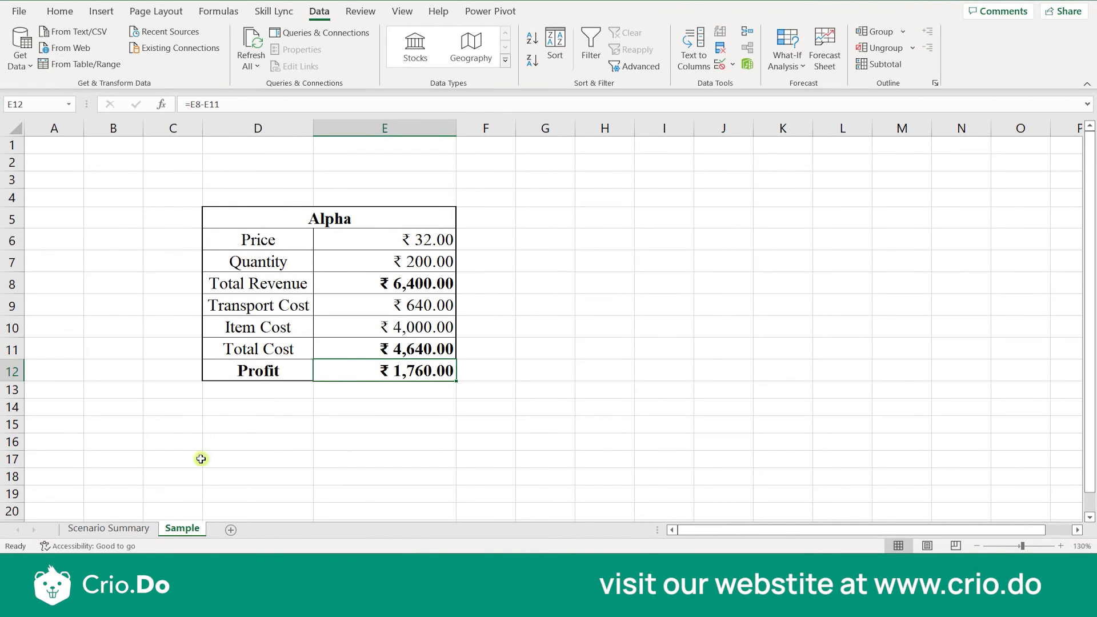
pyautogui.click(131, 535)
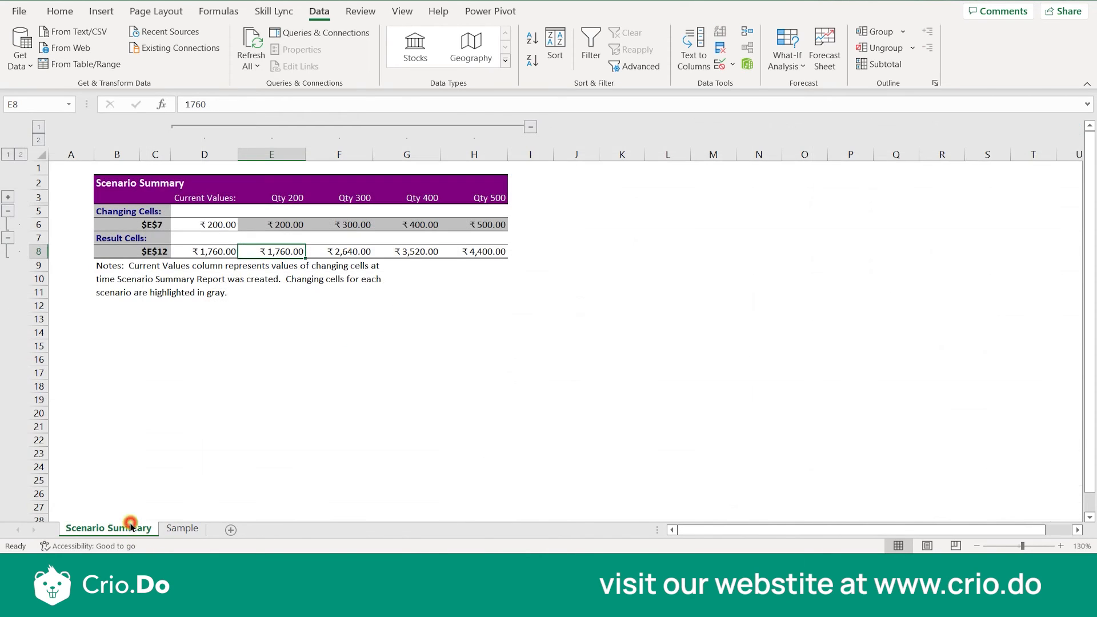
# Generate a Scenario PivotTable report of the quantity scenarios from the Sample sheet with E12 as the result cell
pyautogui.click(170, 530)
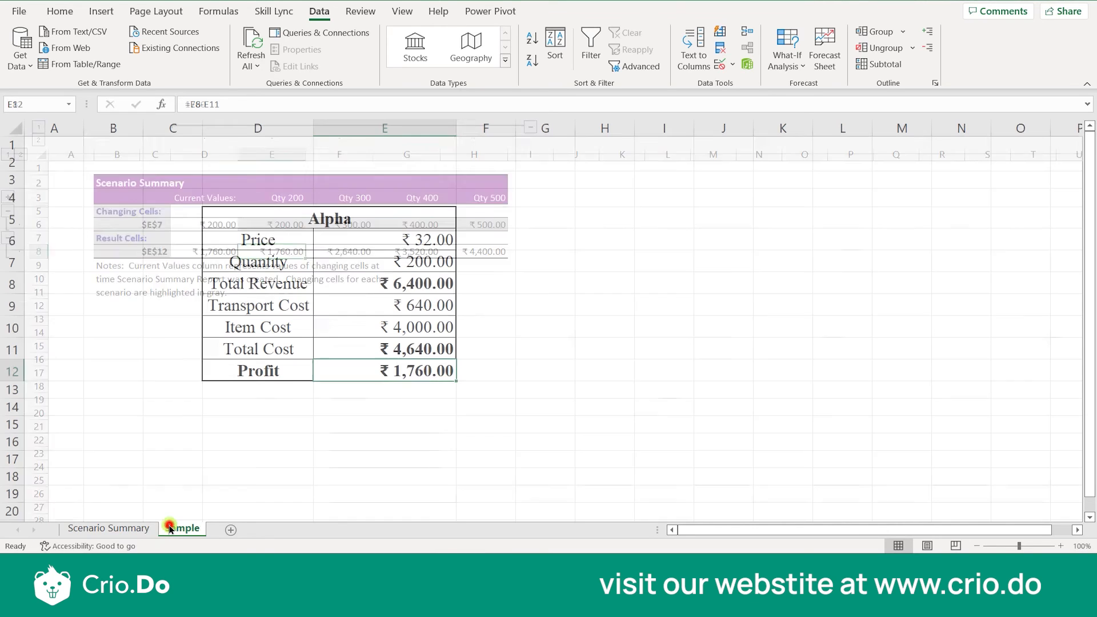
pyautogui.click(383, 282)
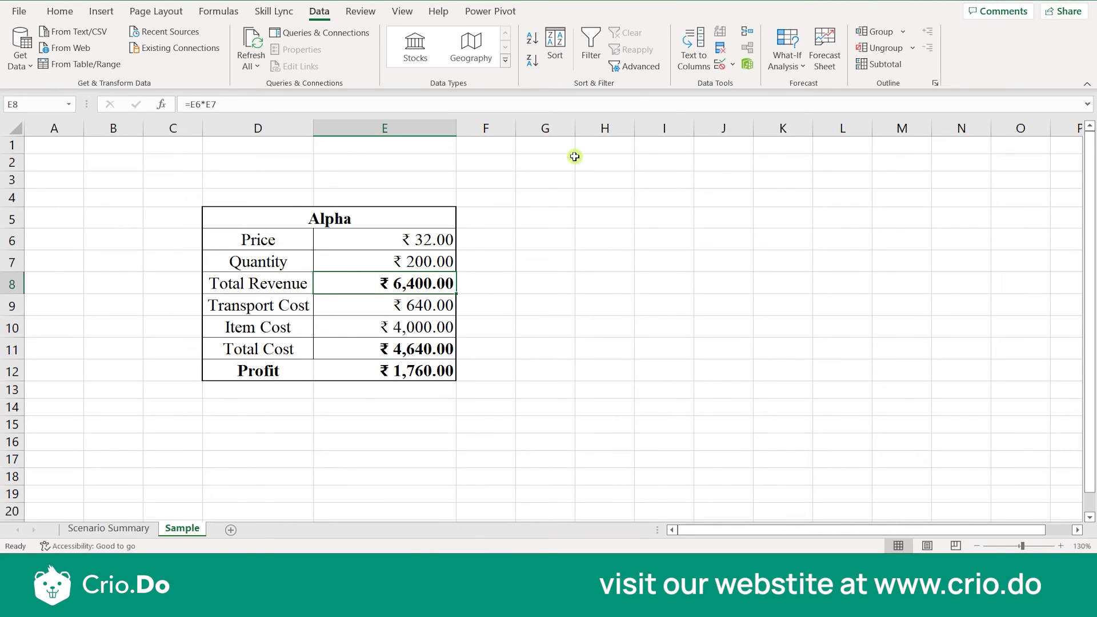
pyautogui.click(787, 57)
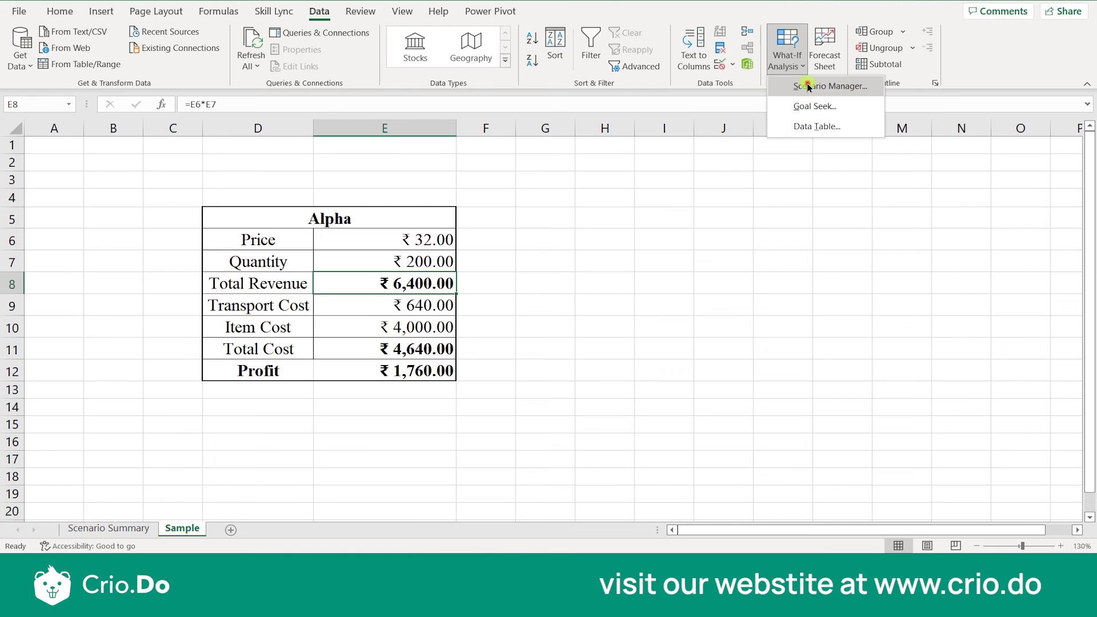
pyautogui.click(808, 87)
pyautogui.click(896, 234)
pyautogui.click(779, 220)
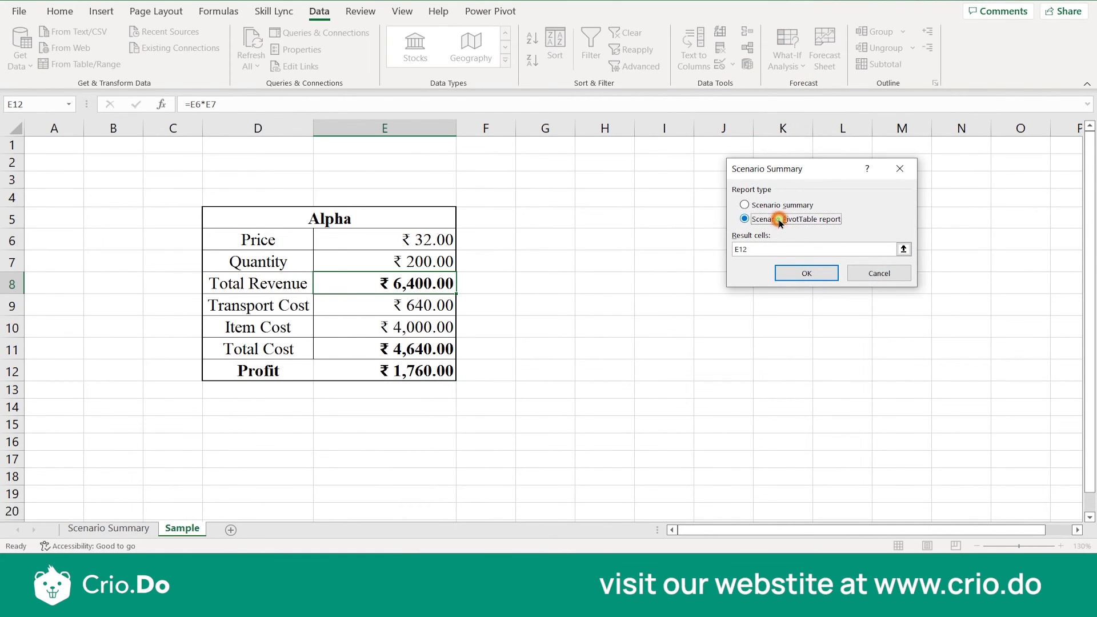
pyautogui.click(756, 250)
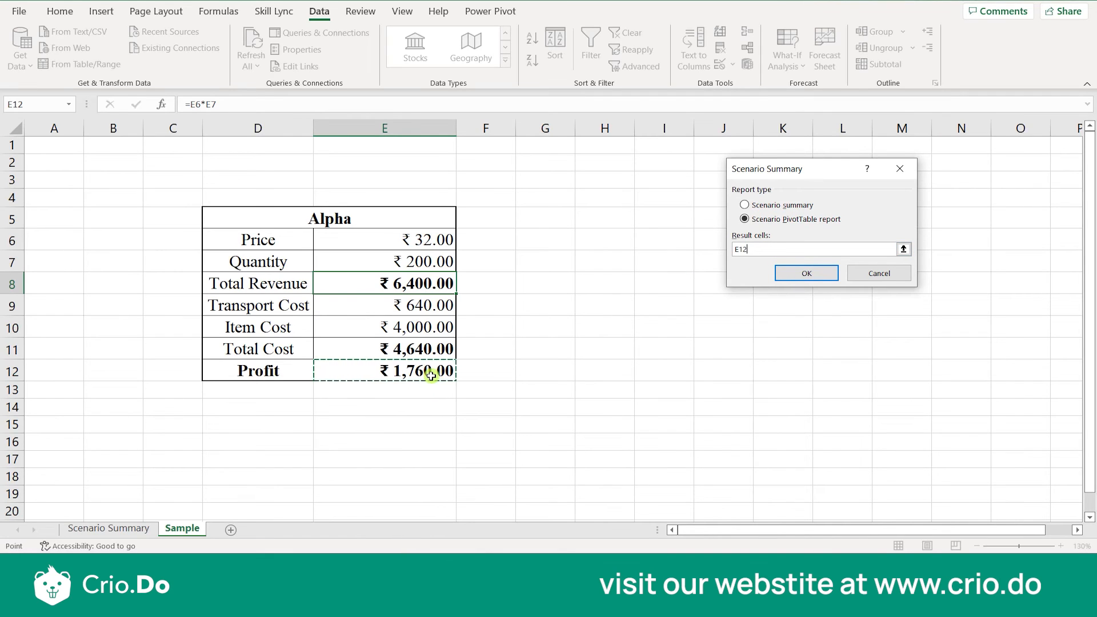
pyautogui.click(802, 274)
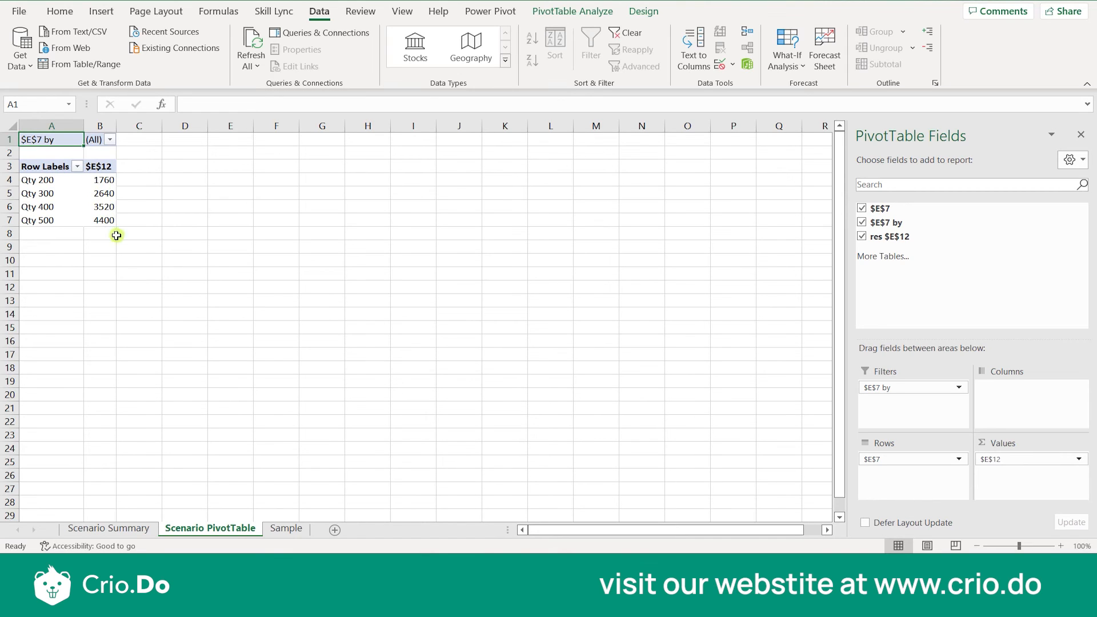
# Inspect the PivotTable's scenario row labels Qty 200 to Qty 500 and its $E$12 result column
pyautogui.moveTo(43, 180); pyautogui.dragTo(55, 220)
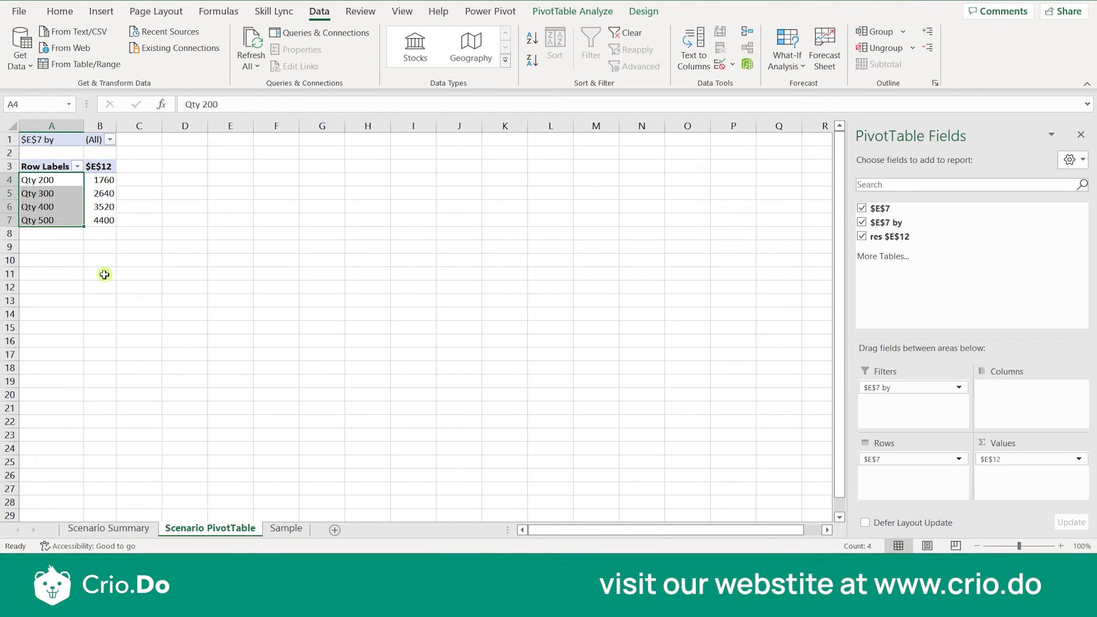
pyautogui.click(62, 167)
pyautogui.click(94, 167)
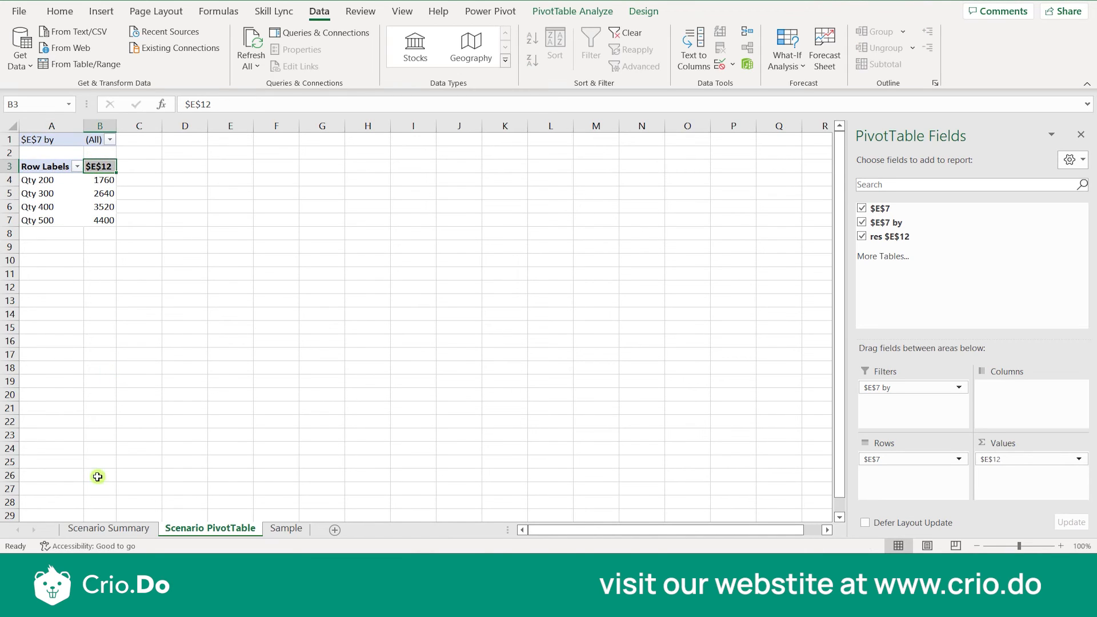
# Review the changing cell in the Scenario Summary and compare that report with the Sample and Scenario PivotTable sheets
pyautogui.click(90, 529)
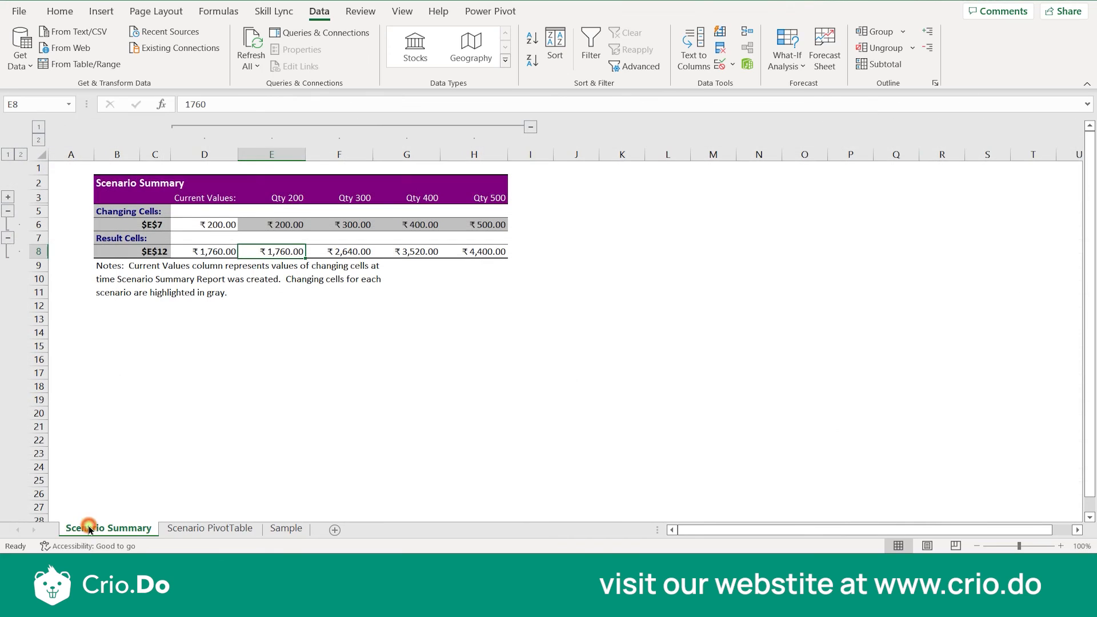
pyautogui.click(162, 225)
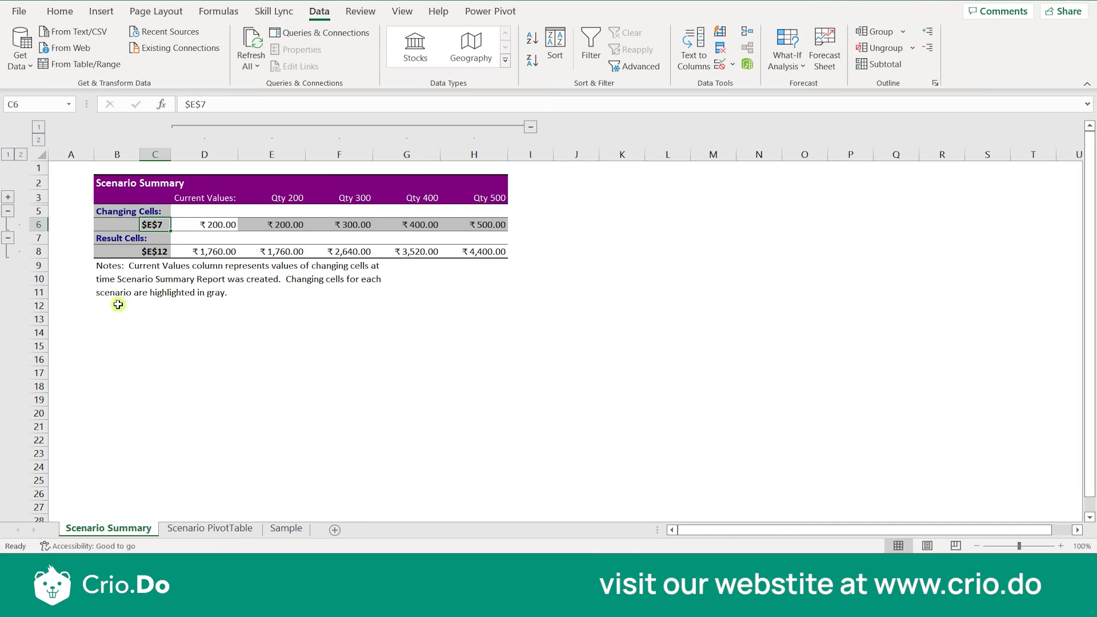
pyautogui.click(287, 528)
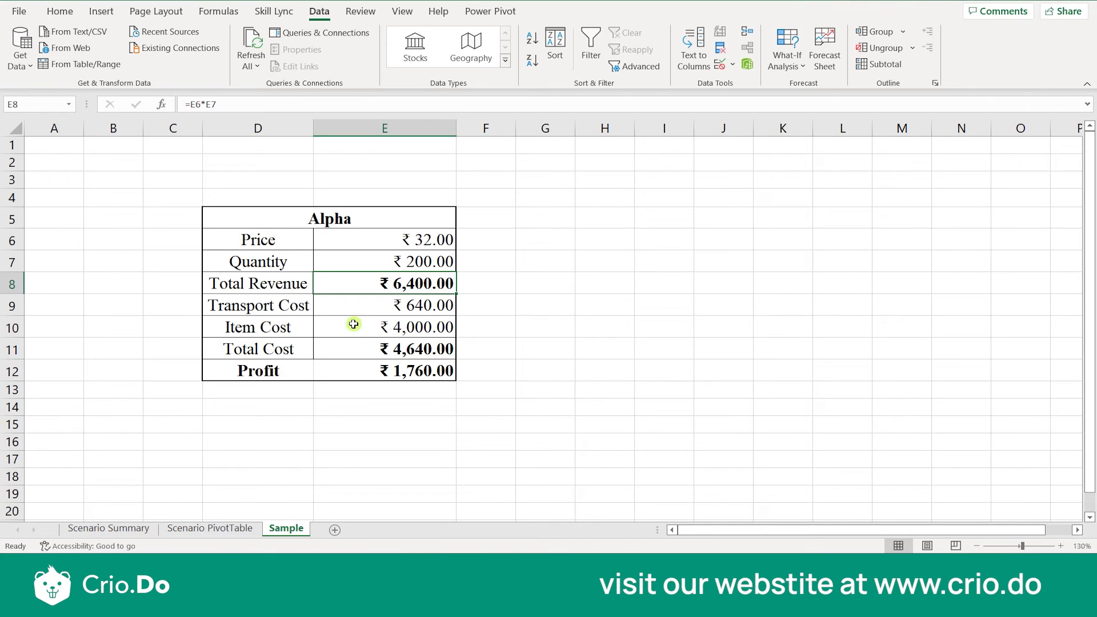
pyautogui.click(215, 528)
pyautogui.click(109, 528)
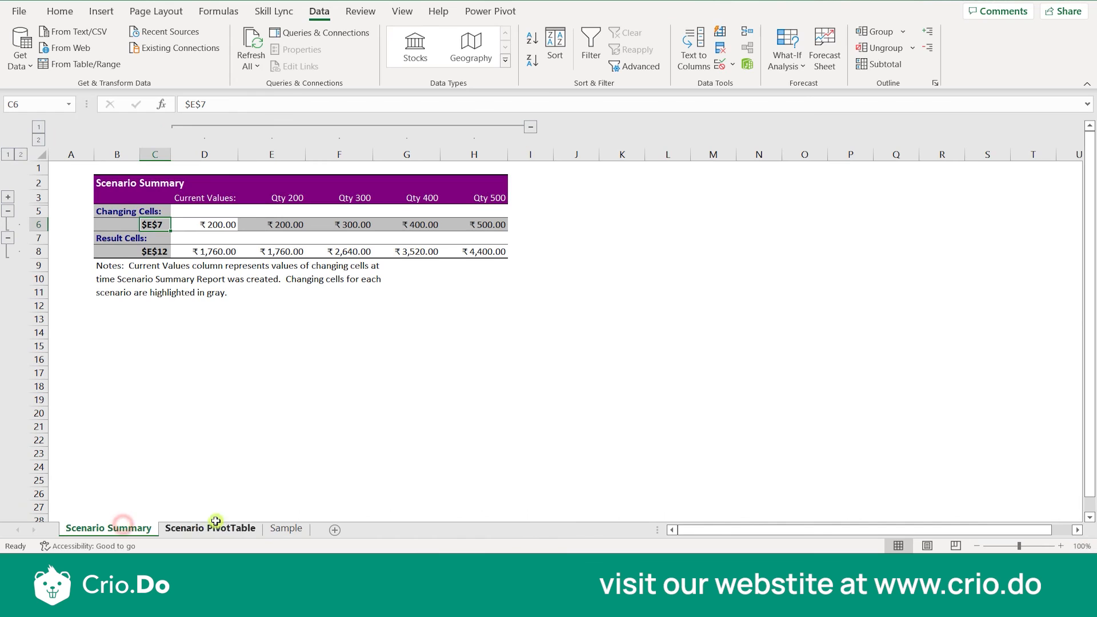
pyautogui.rightClick(113, 521)
pyautogui.click(89, 526)
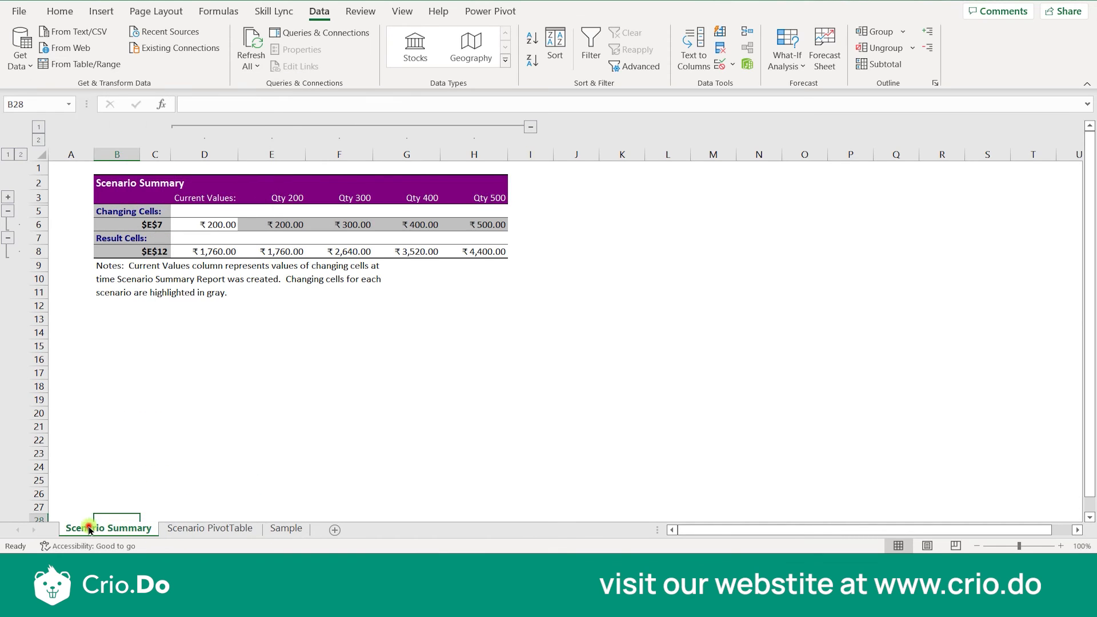
# Delete the Scenario Summary and Scenario PivotTable sheets, keeping only the Sample sheet
pyautogui.rightClick(88, 527)
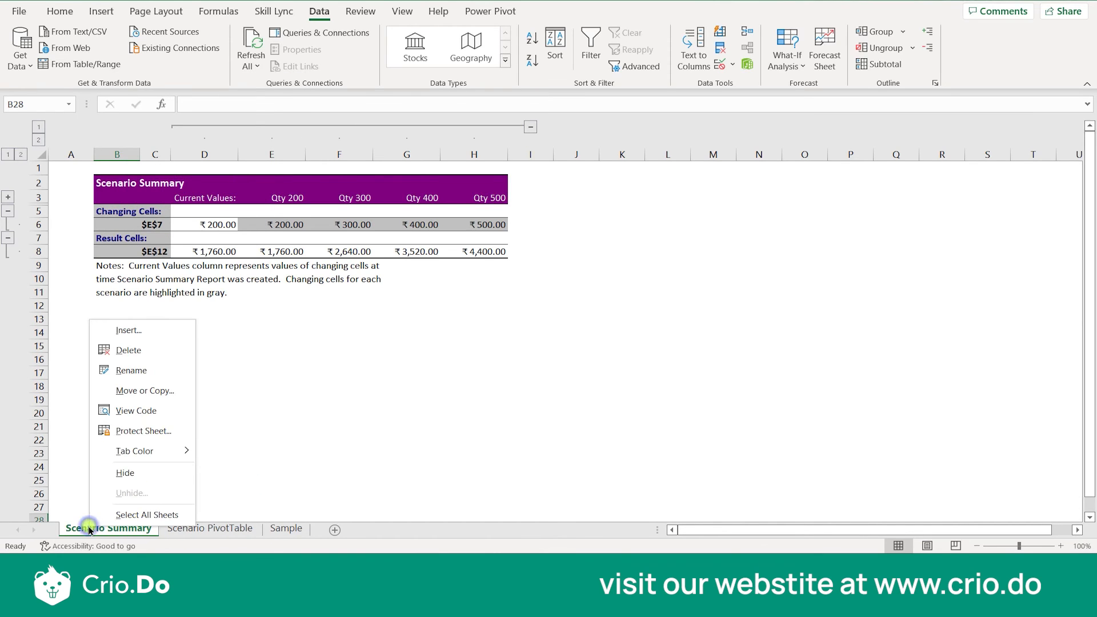
pyautogui.click(127, 354)
pyautogui.click(524, 309)
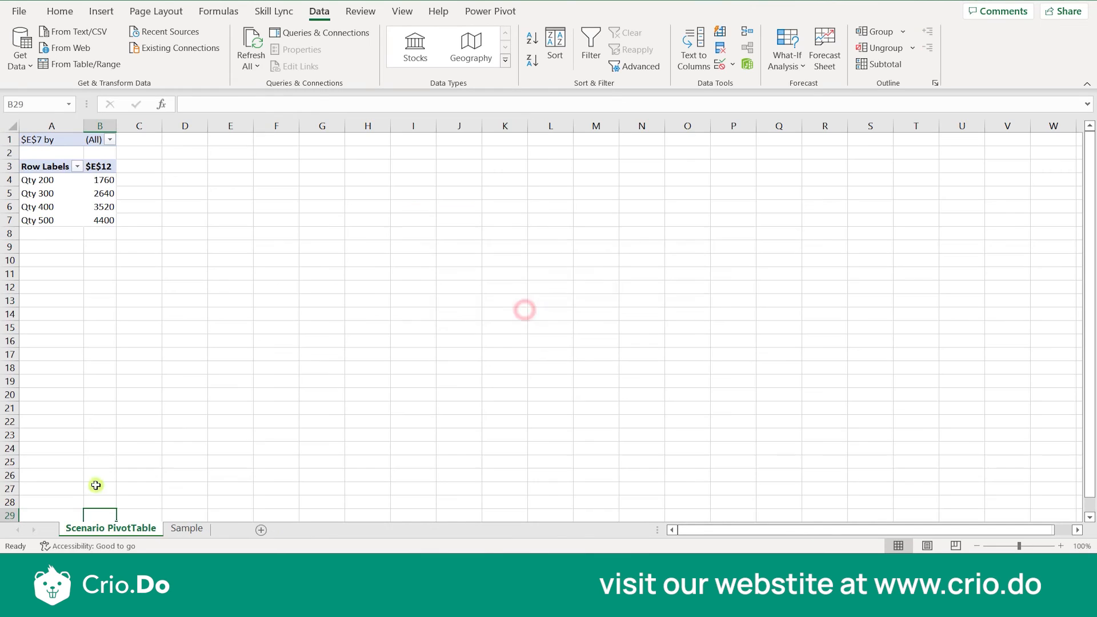
pyautogui.rightClick(106, 526)
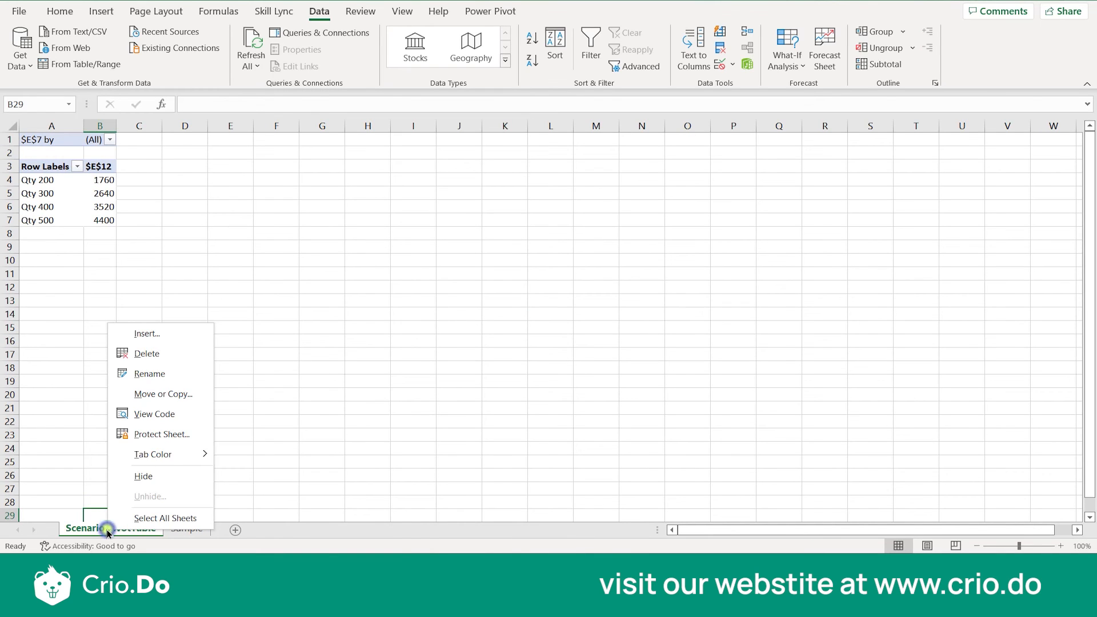
pyautogui.click(150, 354)
pyautogui.click(521, 310)
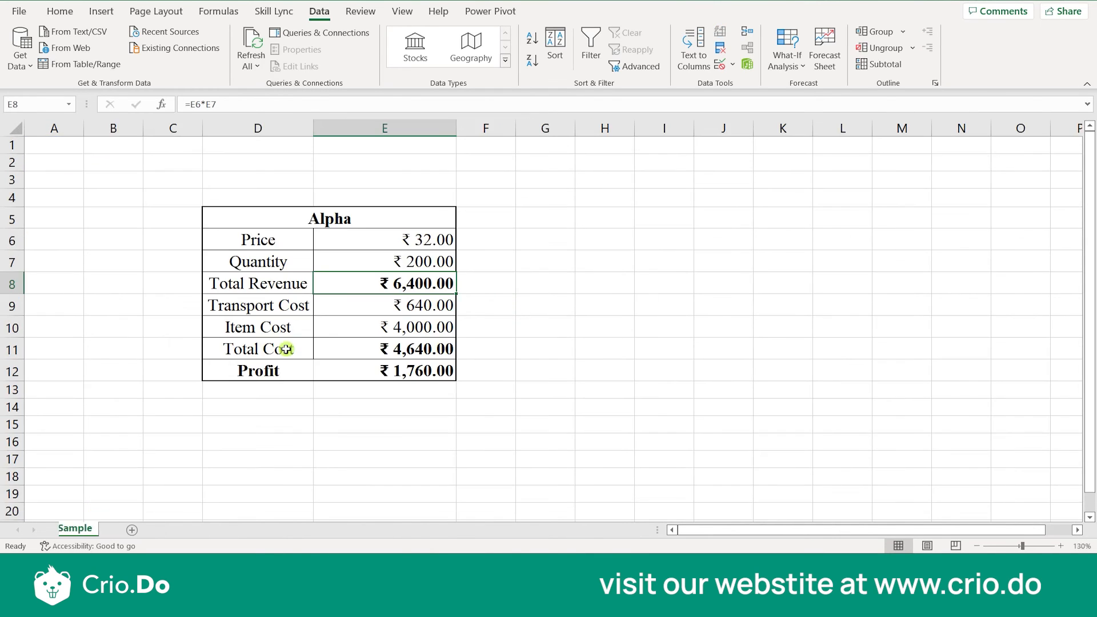
pyautogui.click(293, 422)
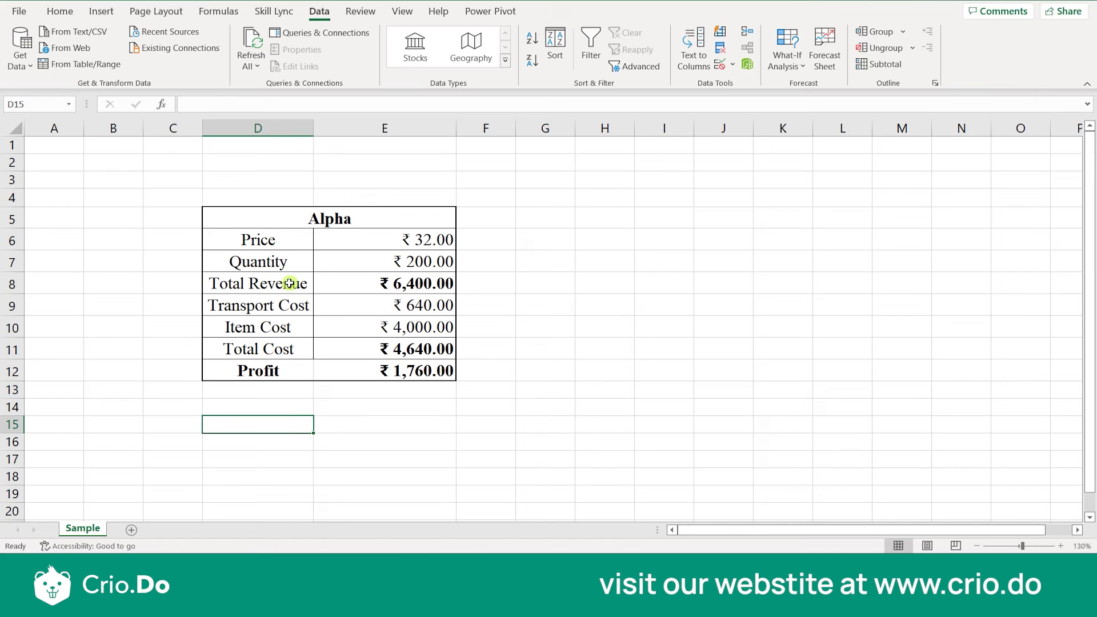
# Name the quantity cell E7 of the Alpha table Qty
pyautogui.click(361, 269)
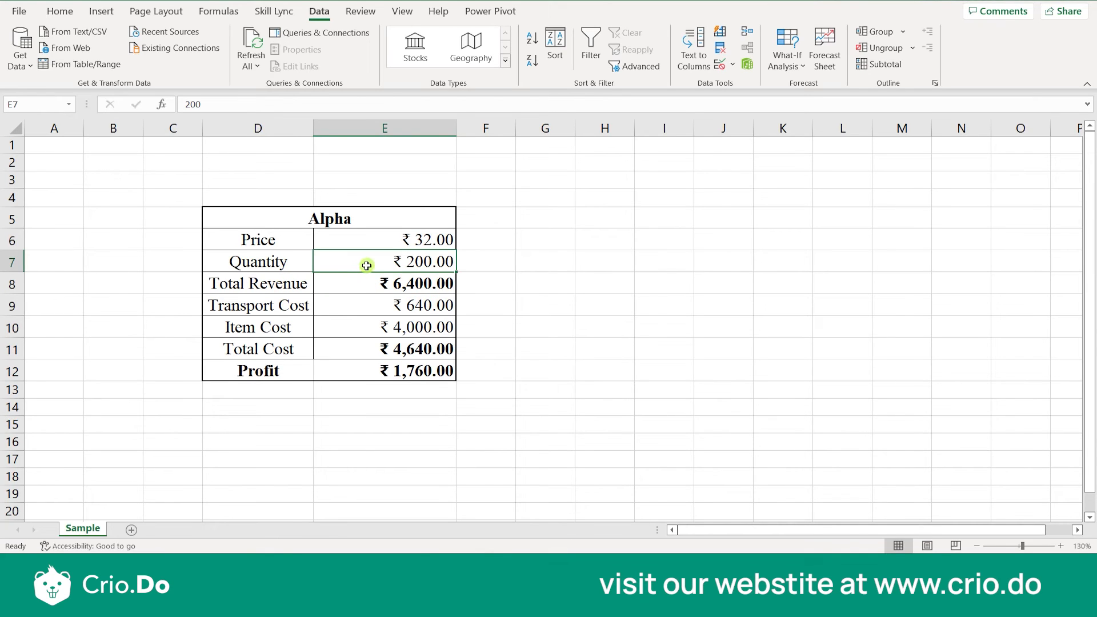
pyautogui.moveTo(455, 267)
pyautogui.mouseDown()
pyautogui.moveTo(518, 269)
pyautogui.moveTo(435, 265)
pyautogui.mouseUp()
pyautogui.click(45, 105)
pyautogui.click(570, 224)
pyautogui.click(425, 267)
pyautogui.click(30, 100)
pyautogui.click(44, 106)
pyautogui.click(363, 262)
pyautogui.click(548, 241)
pyautogui.click(427, 258)
# Name the profit cell E12 Profit and check the workbook's defined cell names
pyautogui.click(391, 370)
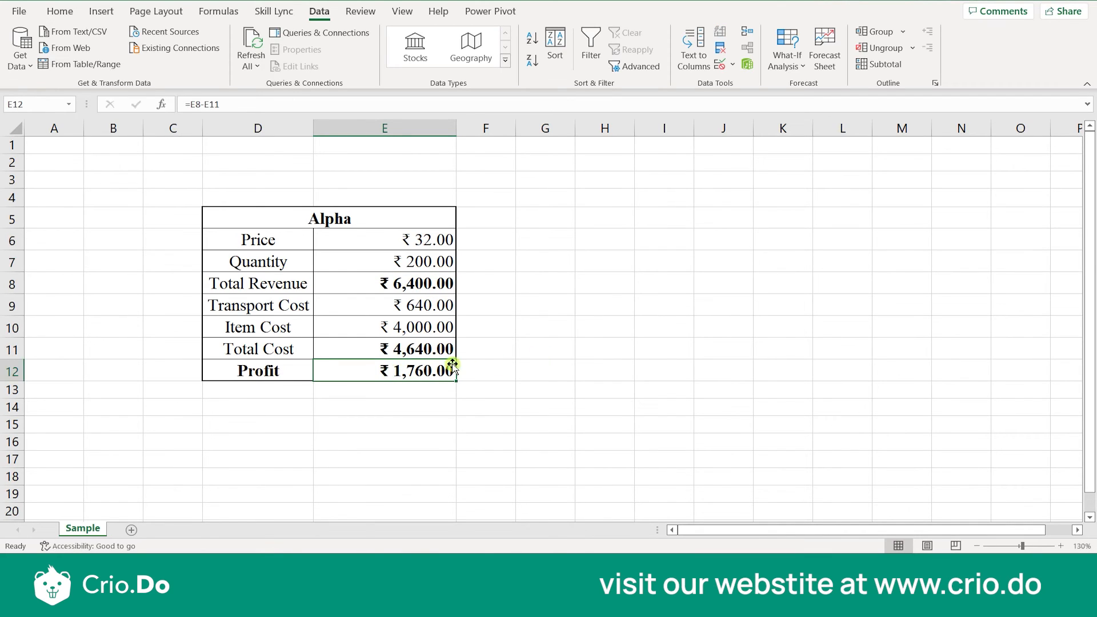
pyautogui.click(34, 106)
pyautogui.click(67, 104)
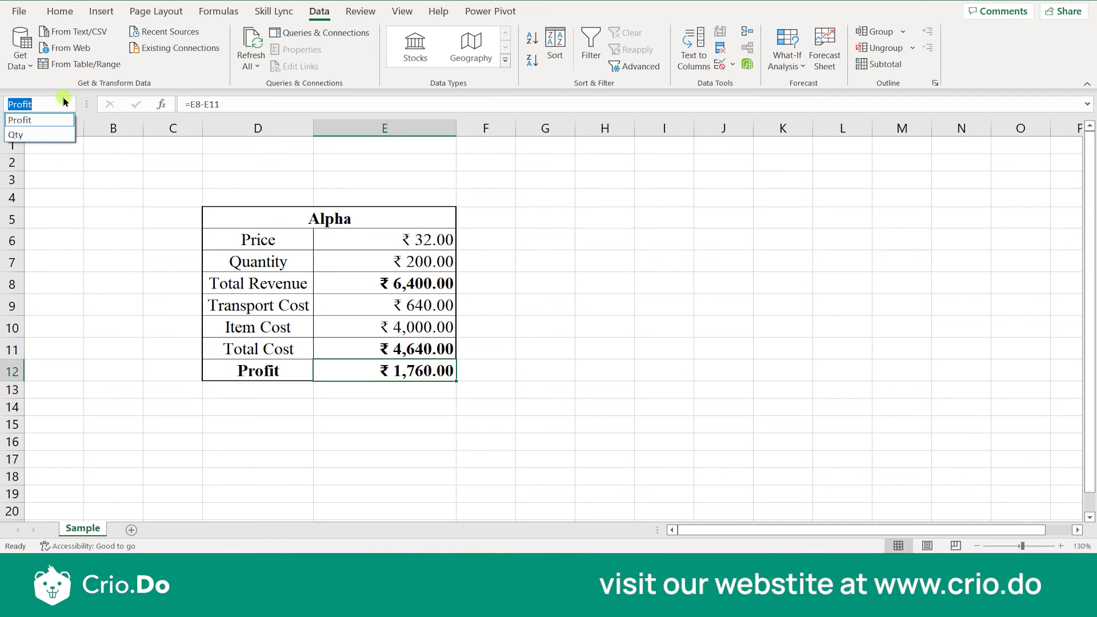
pyautogui.click(48, 130)
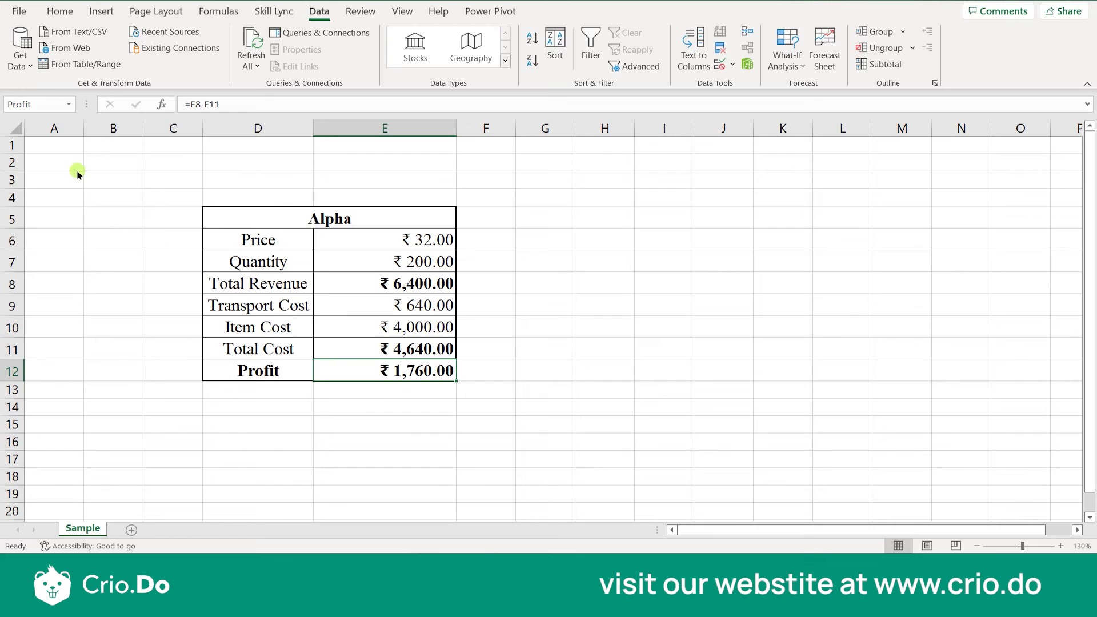
pyautogui.click(400, 368)
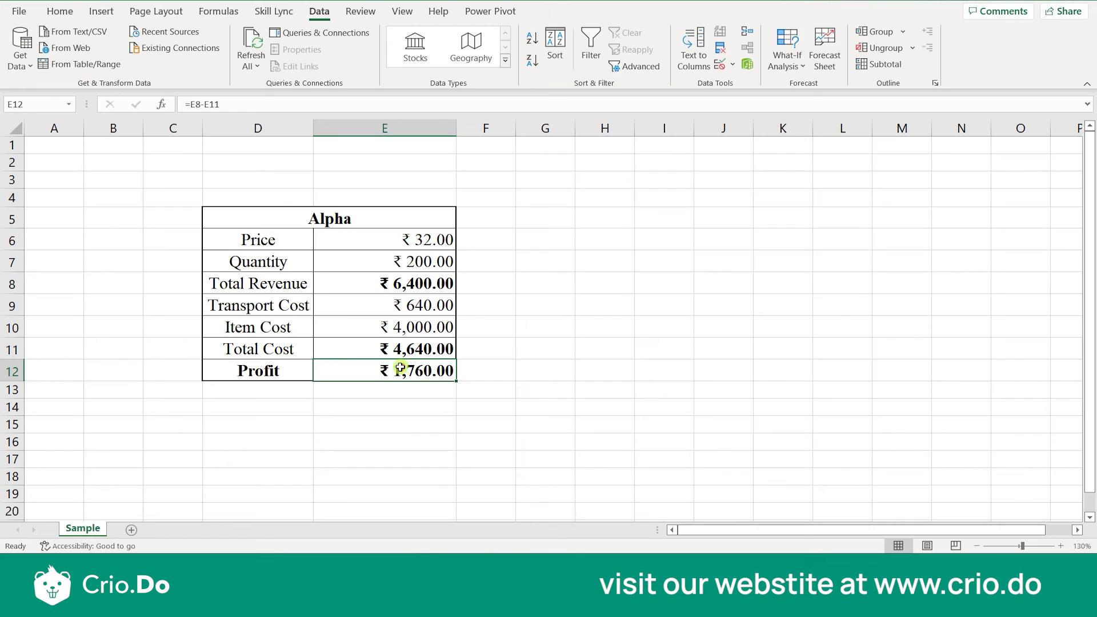
pyautogui.click(419, 264)
pyautogui.click(576, 238)
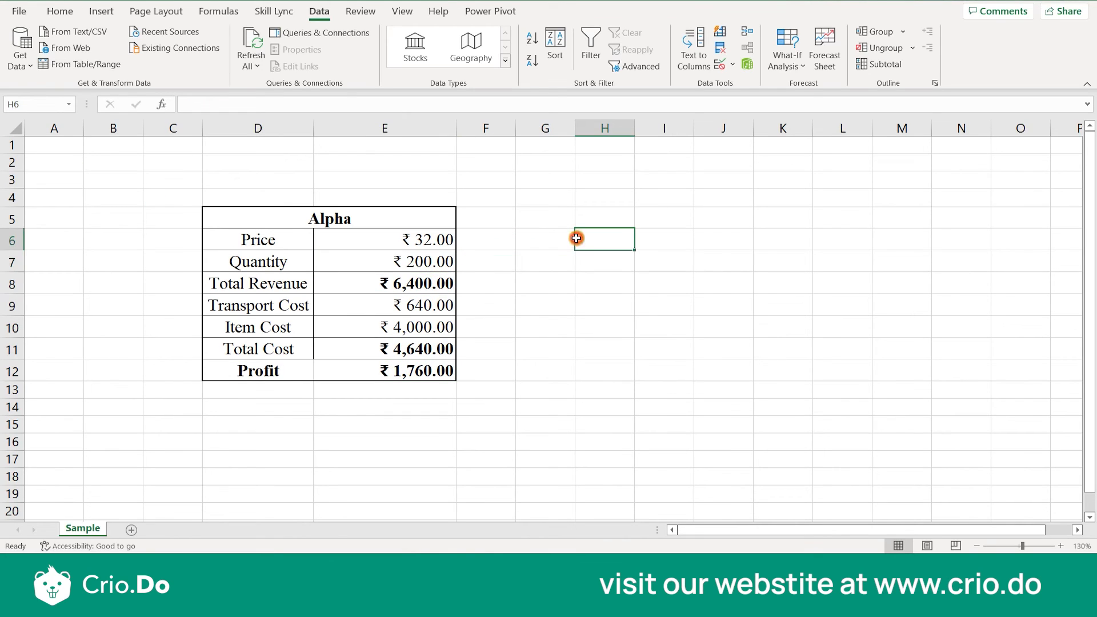
pyautogui.click(375, 277)
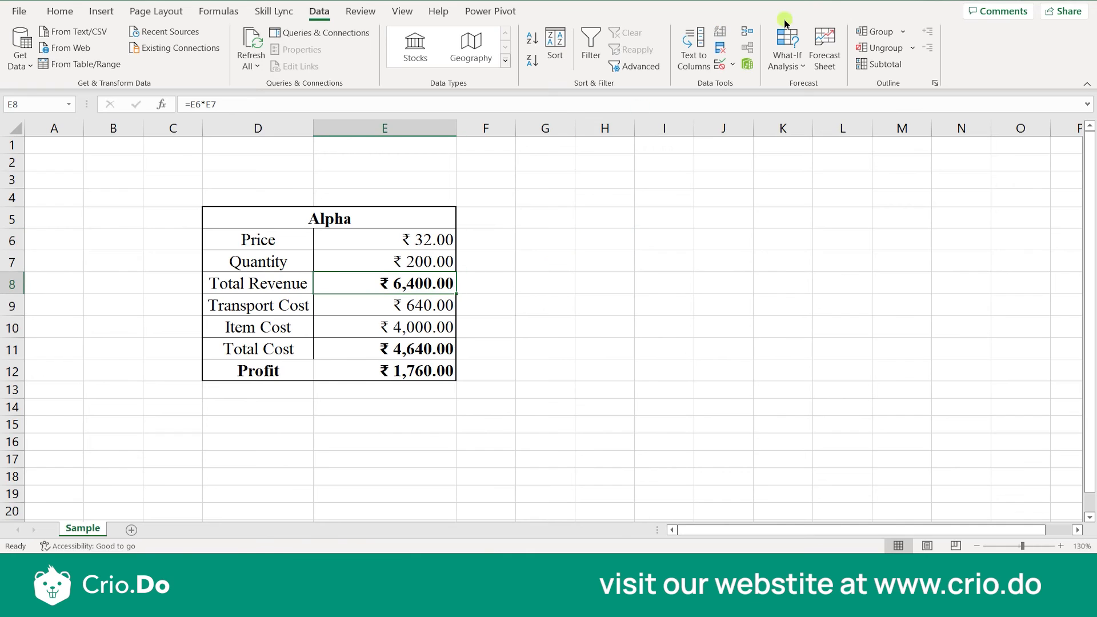
pyautogui.click(367, 372)
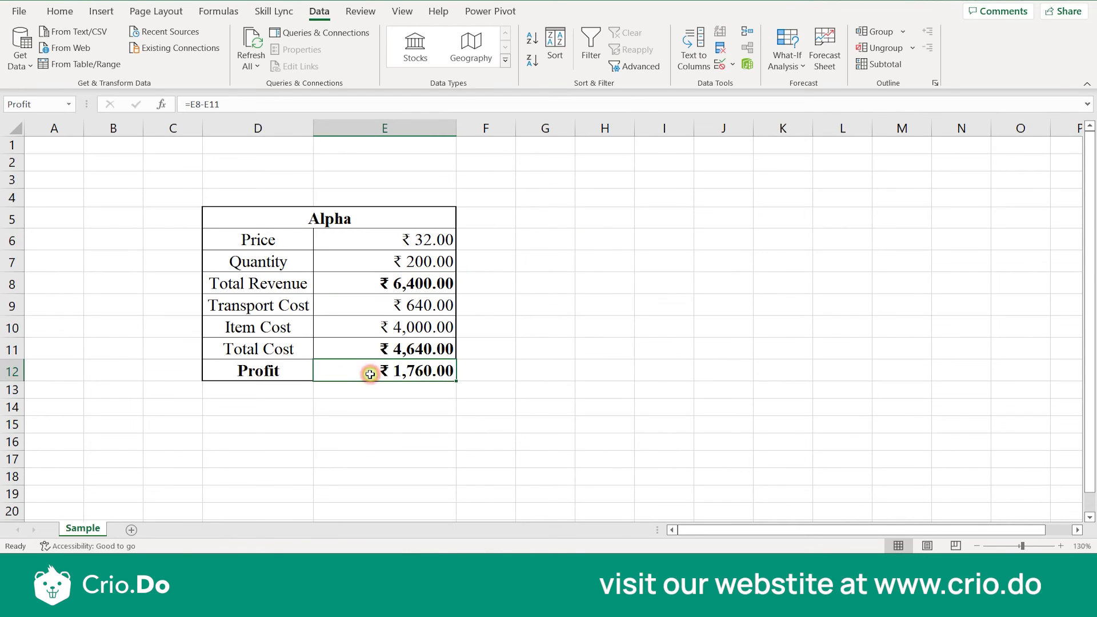
# Generate a scenario summary report of the quantity scenarios with E12 as the result cell
pyautogui.click(783, 47)
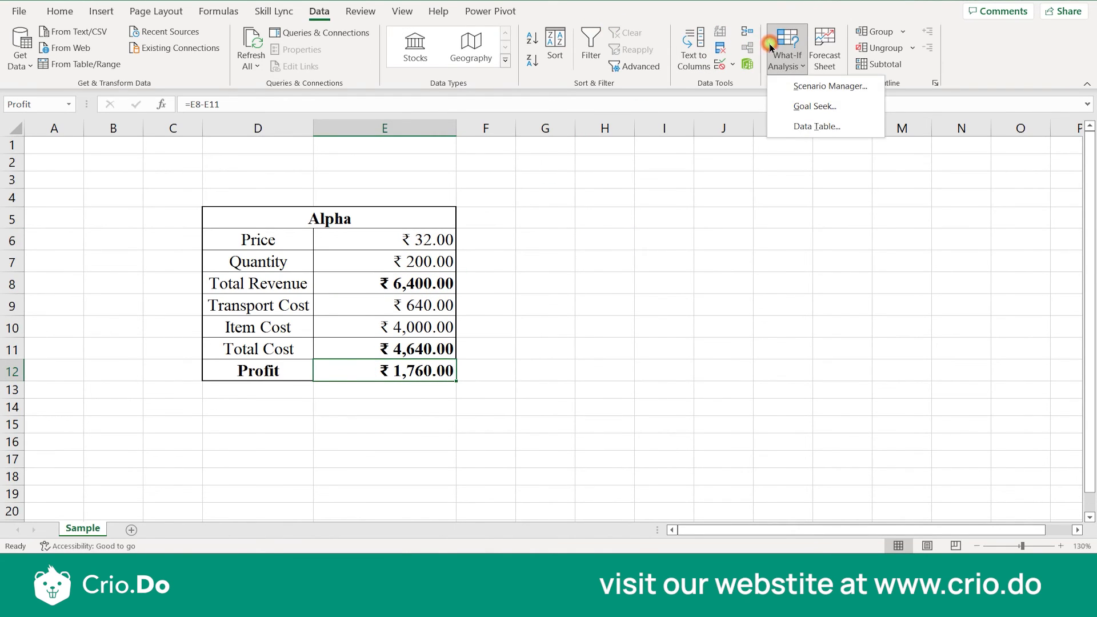
pyautogui.click(784, 84)
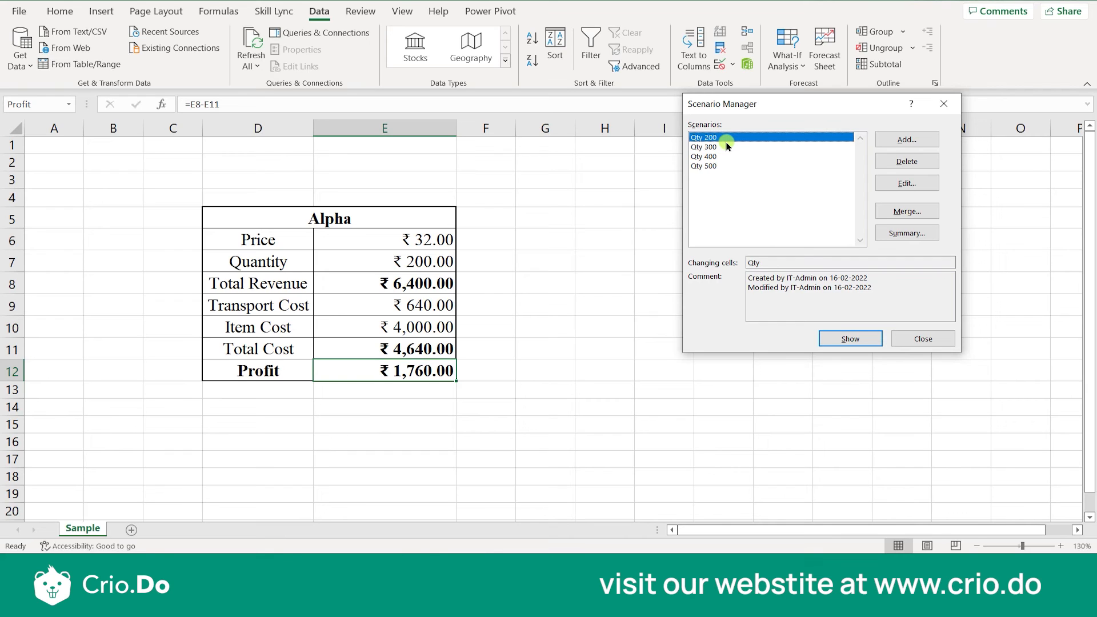
pyautogui.click(911, 233)
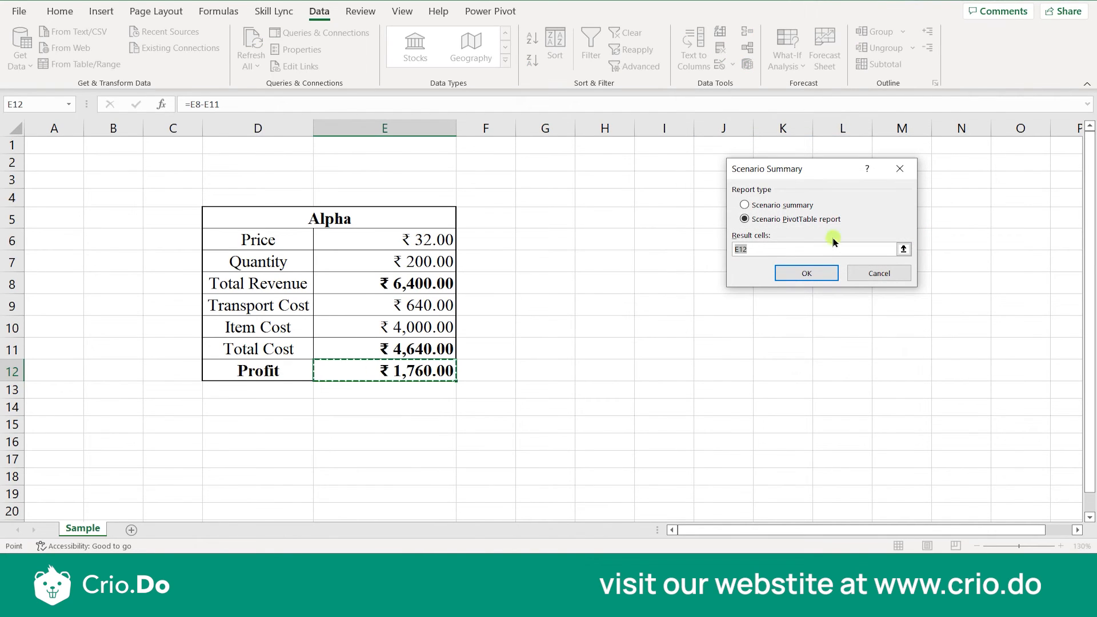
pyautogui.click(756, 208)
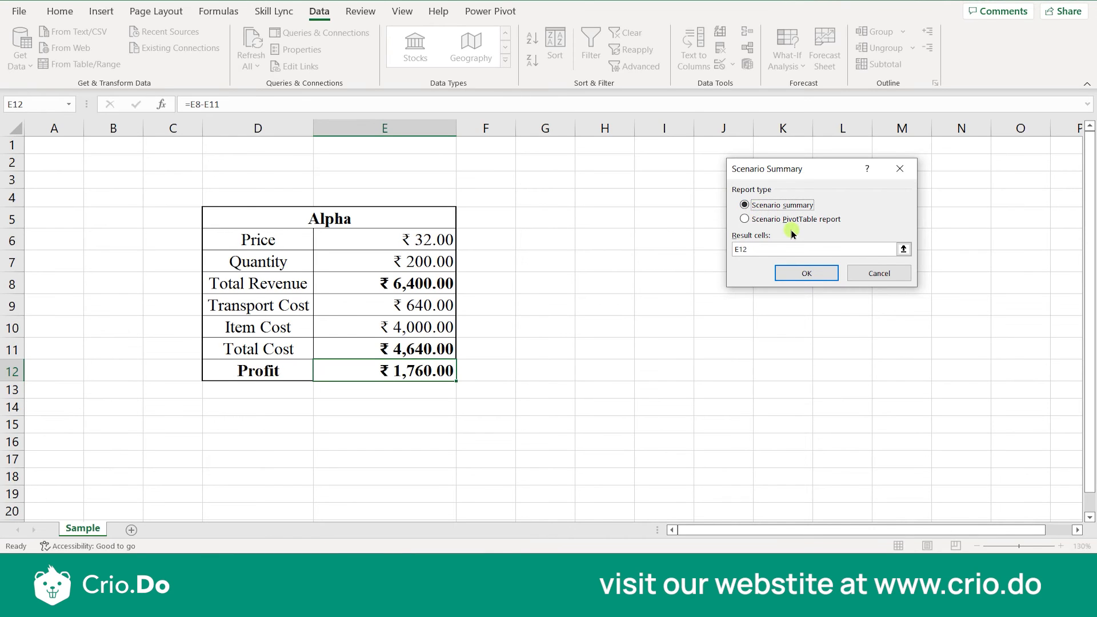
pyautogui.click(770, 249)
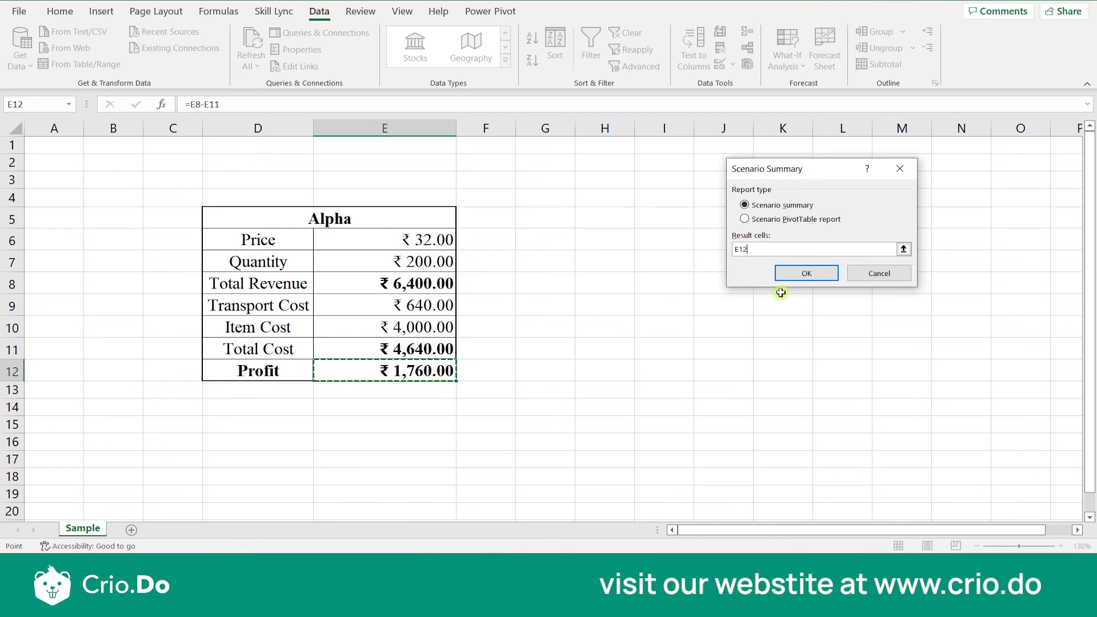
pyautogui.click(800, 274)
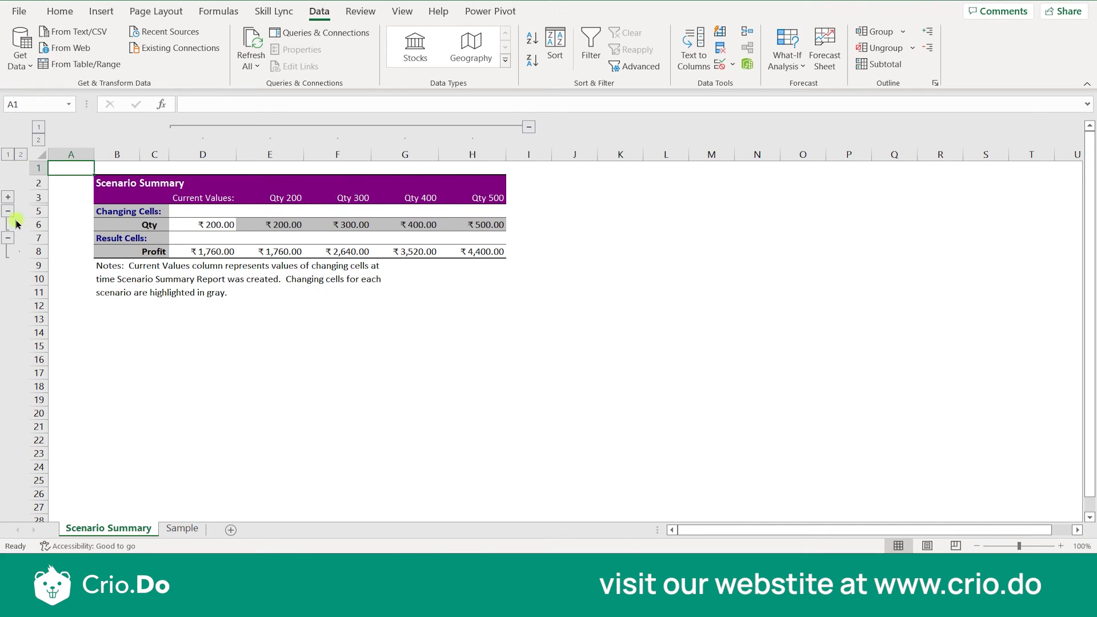
# Expand and collapse the Scenario Summary's row and column outline groups to examine its detail levels
pyautogui.click(7, 197)
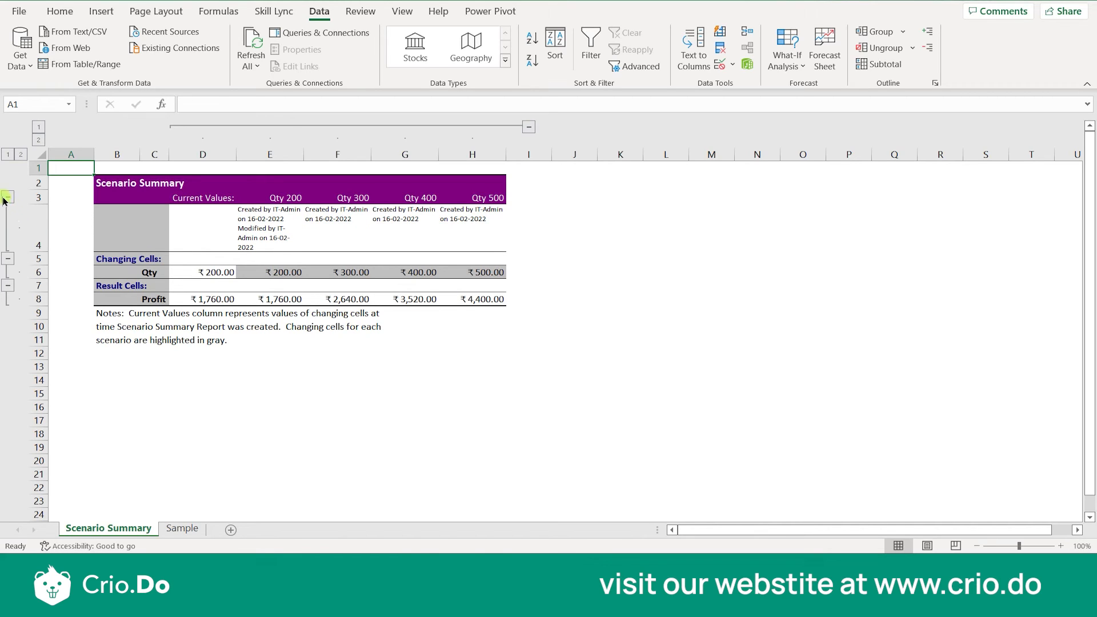
pyautogui.click(20, 155)
pyautogui.click(8, 155)
pyautogui.click(38, 127)
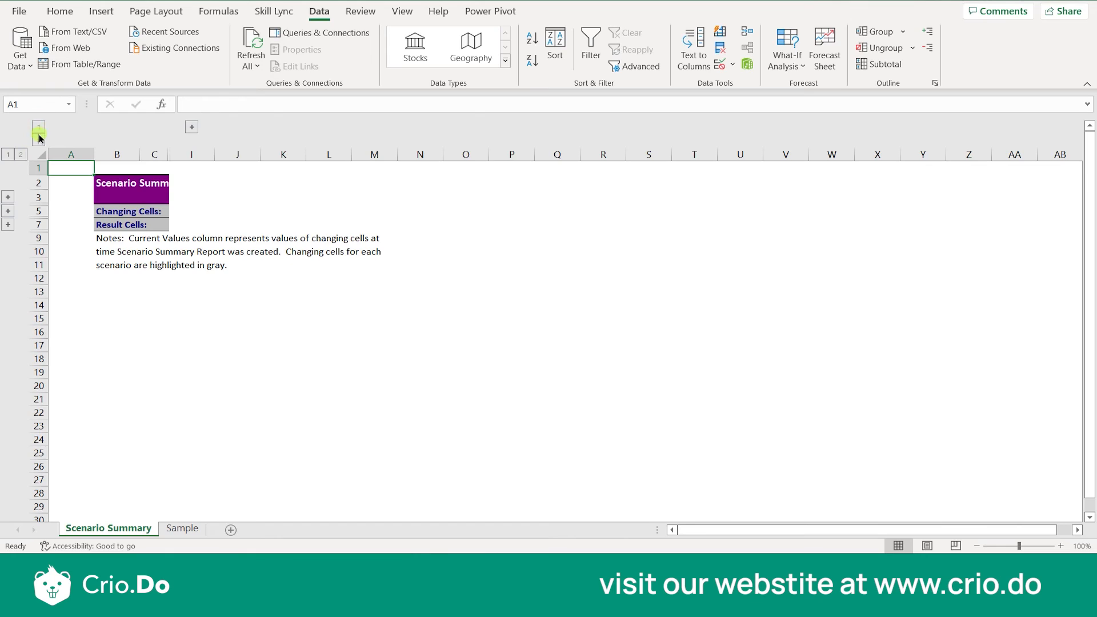
pyautogui.click(38, 140)
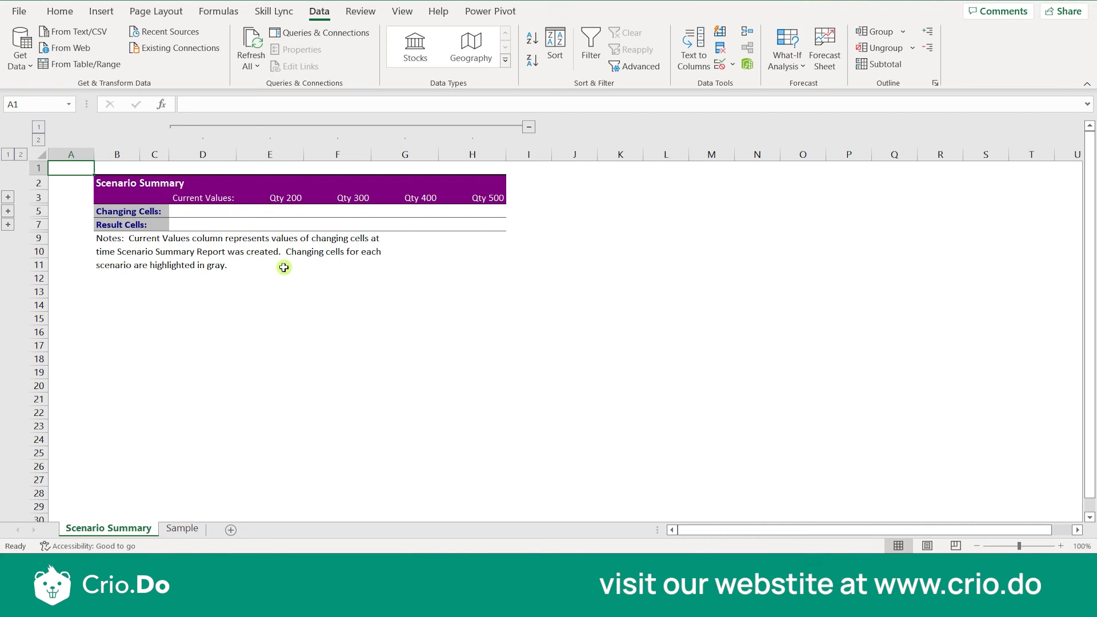
pyautogui.click(282, 196)
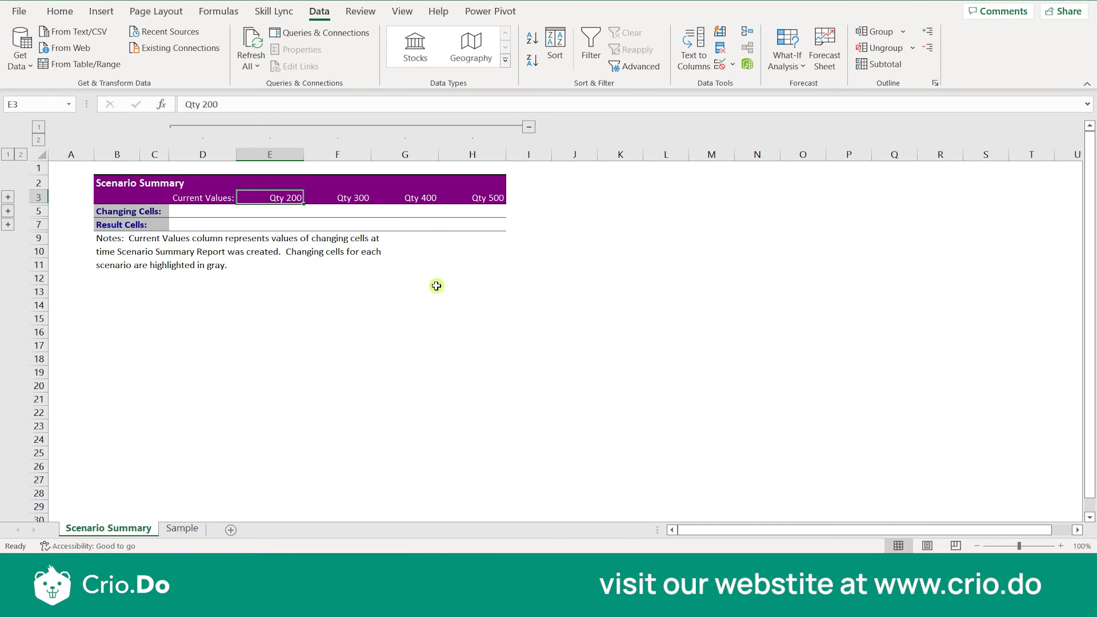
# Review the Scenario Manager, Goal Seek and Data Table dialogs from the Sample sheet, closing each without changes
pyautogui.click(184, 528)
pyautogui.click(784, 67)
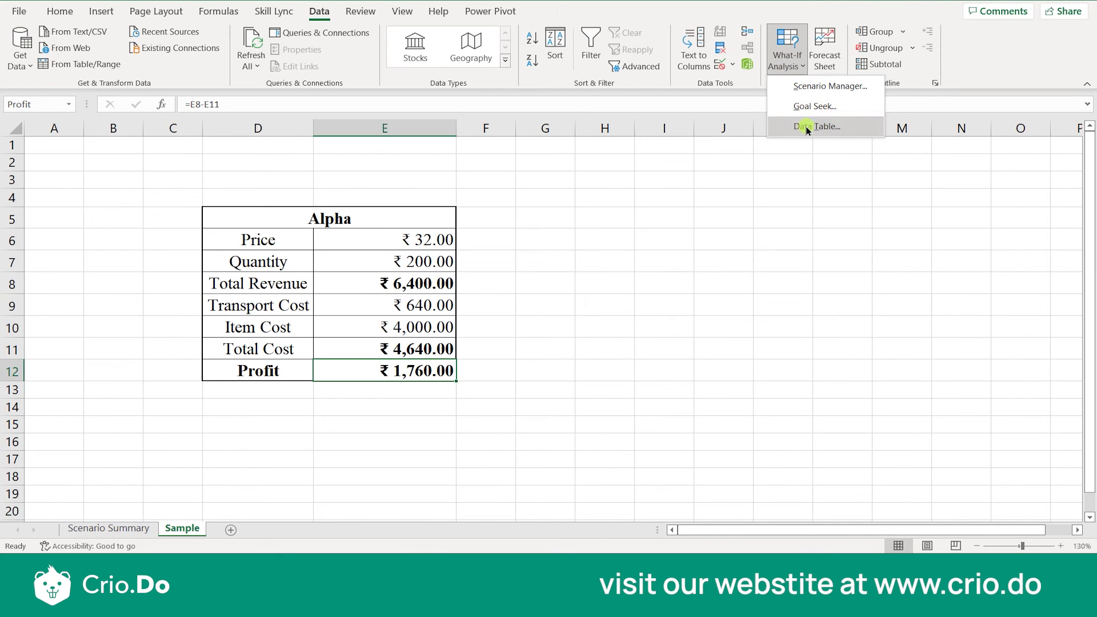
pyautogui.click(809, 87)
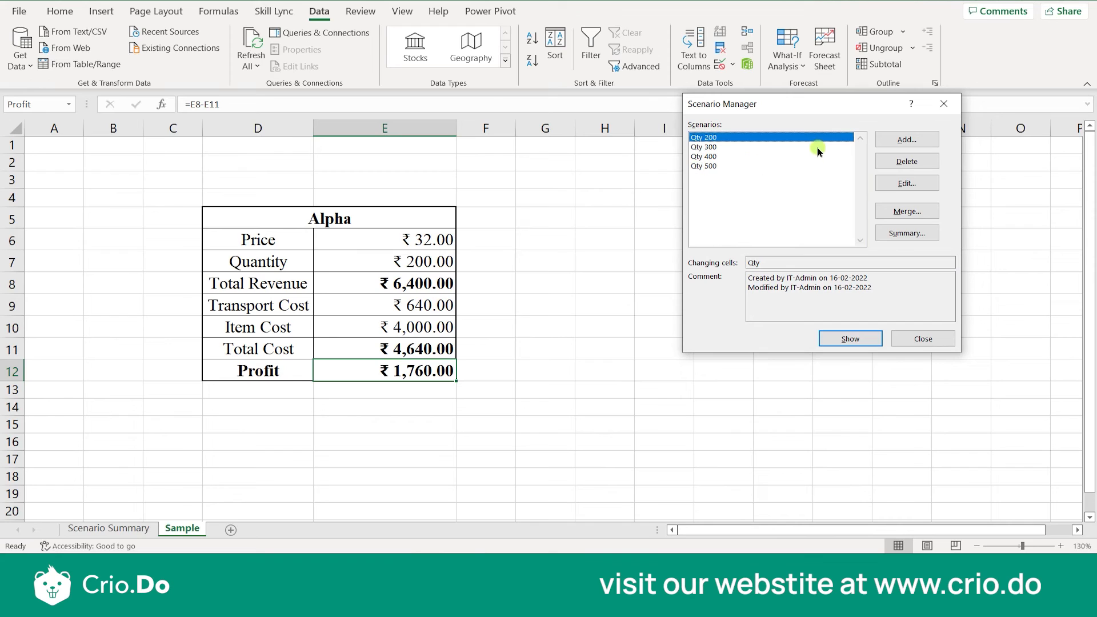
pyautogui.click(947, 106)
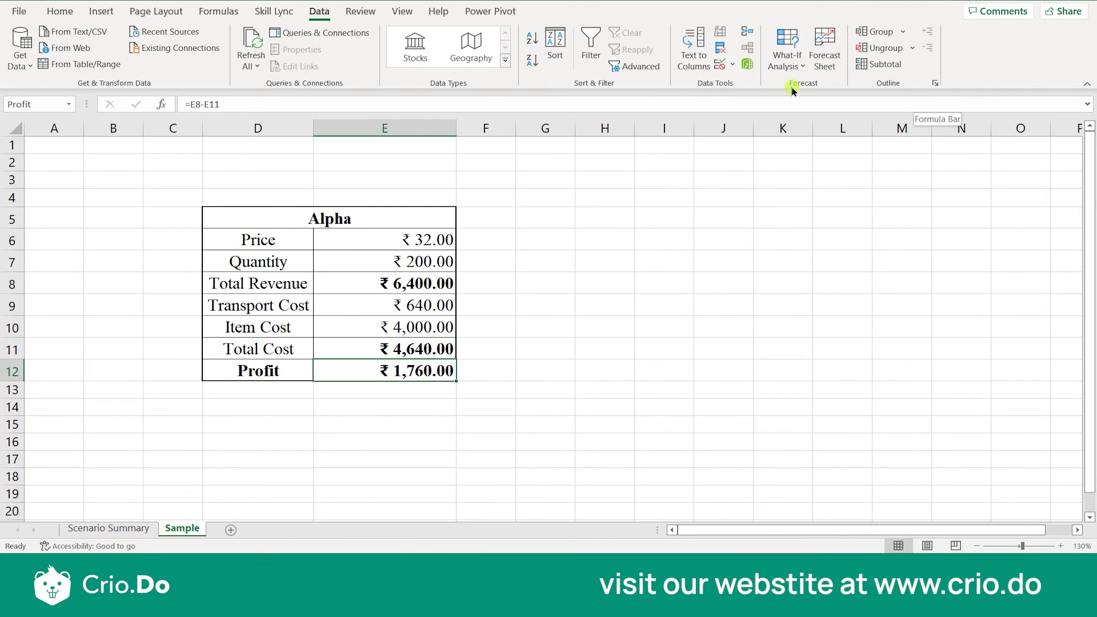
pyautogui.click(785, 60)
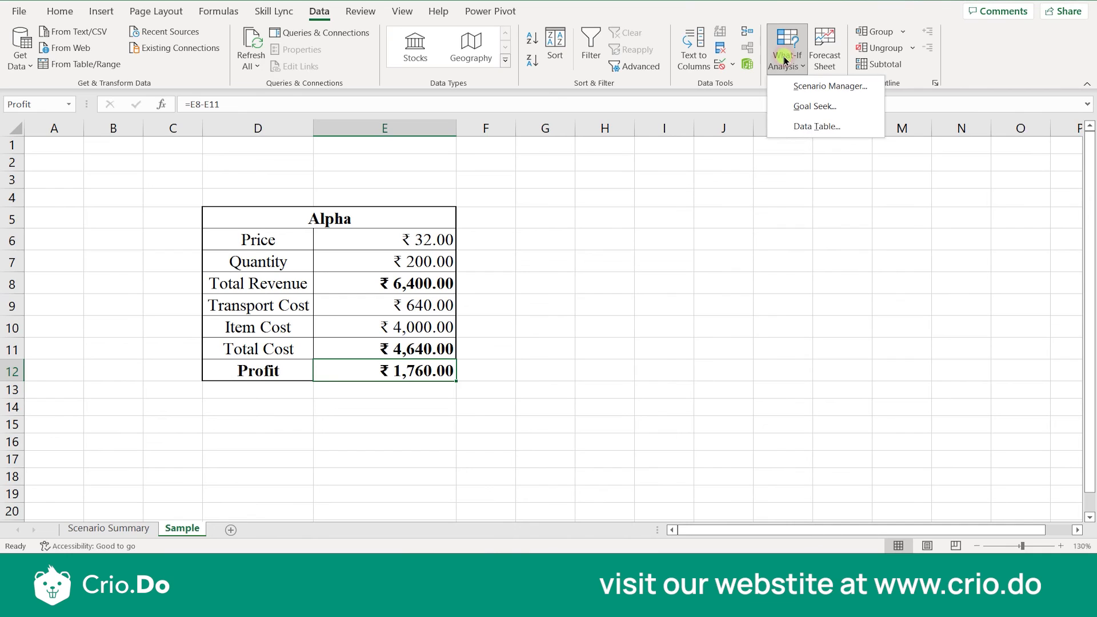
pyautogui.click(789, 106)
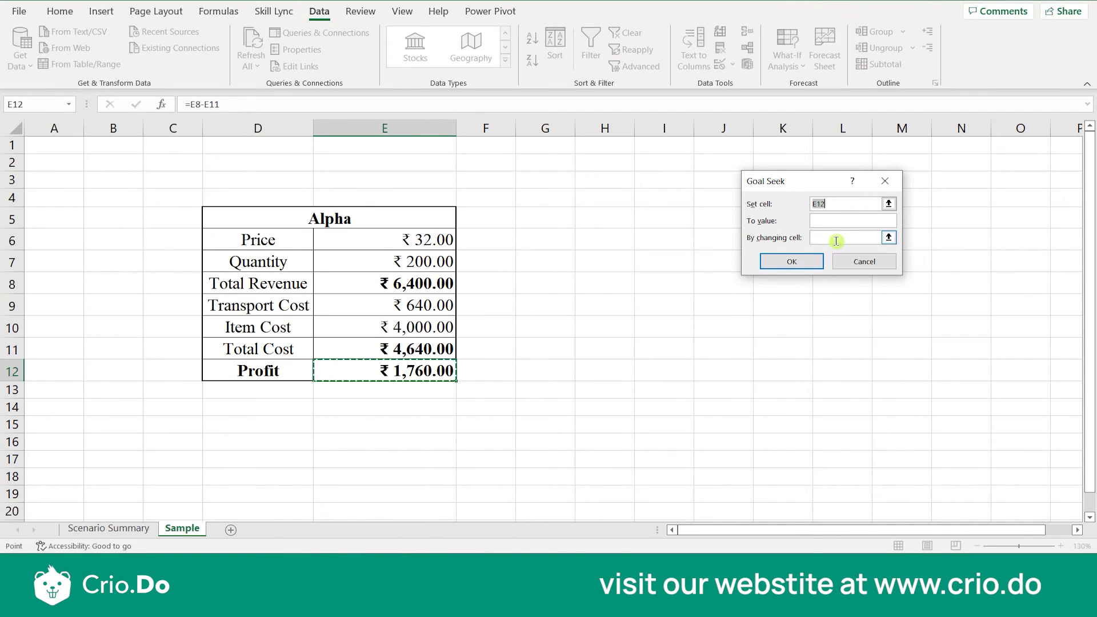
pyautogui.click(854, 262)
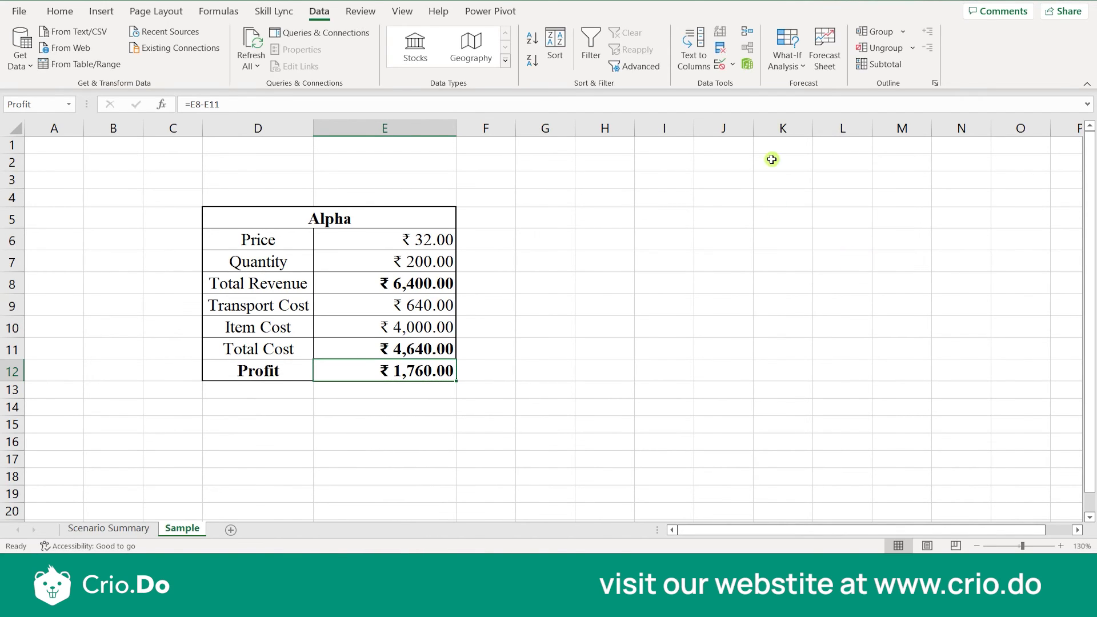
pyautogui.click(787, 66)
pyautogui.click(802, 127)
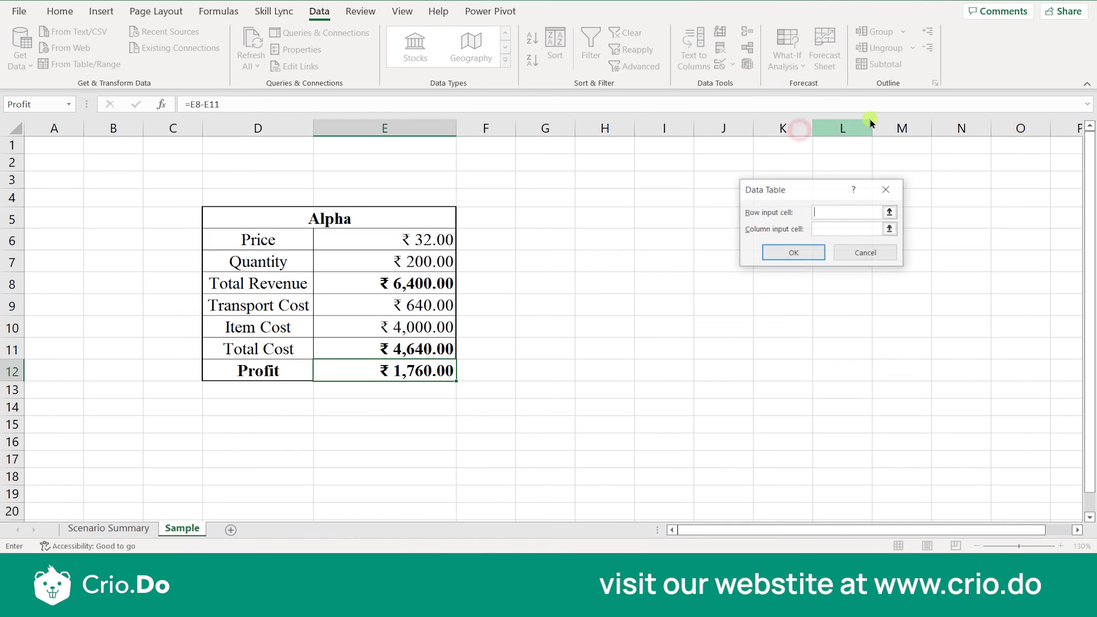
pyautogui.click(864, 253)
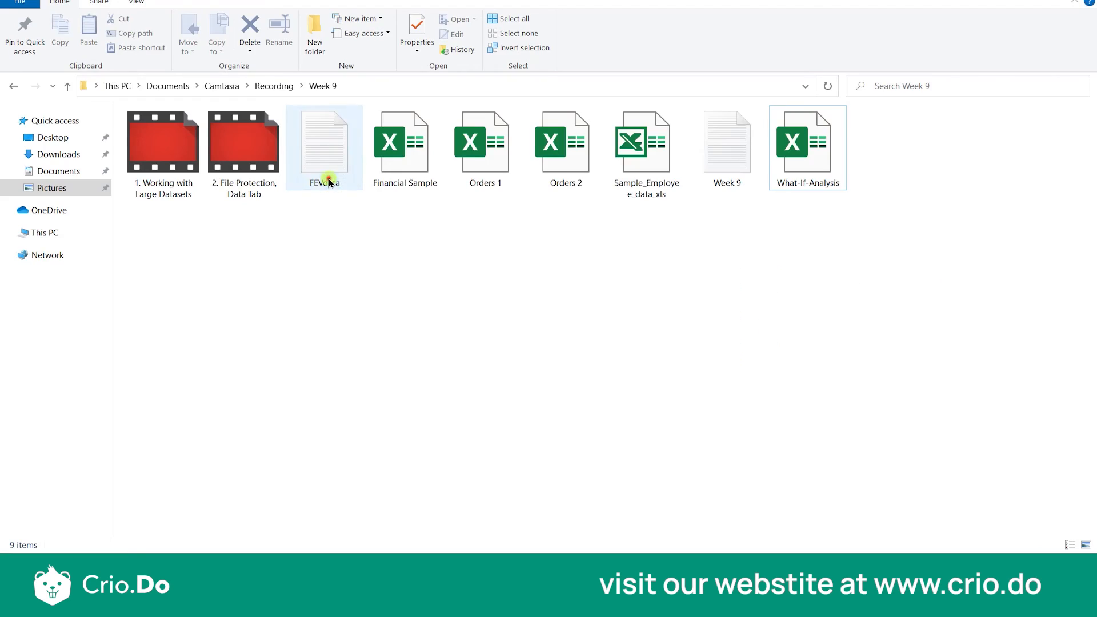
# Open the FEVdata text file from the Week 9 folder in Notepad, look through its data rows and close it
pyautogui.doubleClick(323, 176)
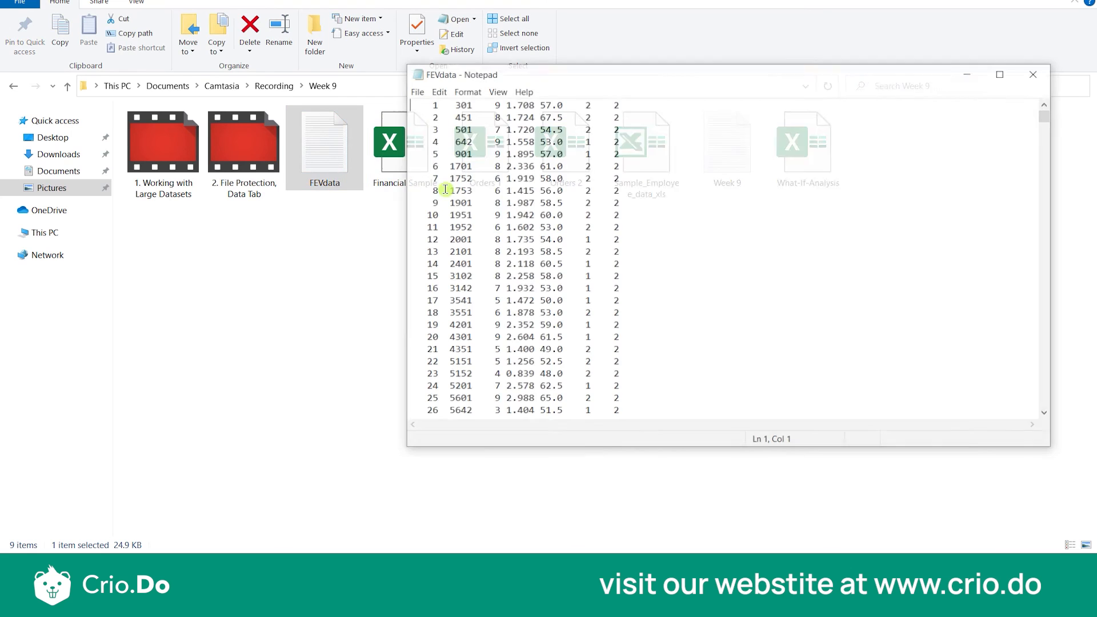
pyautogui.scroll(-20, 450, 185)
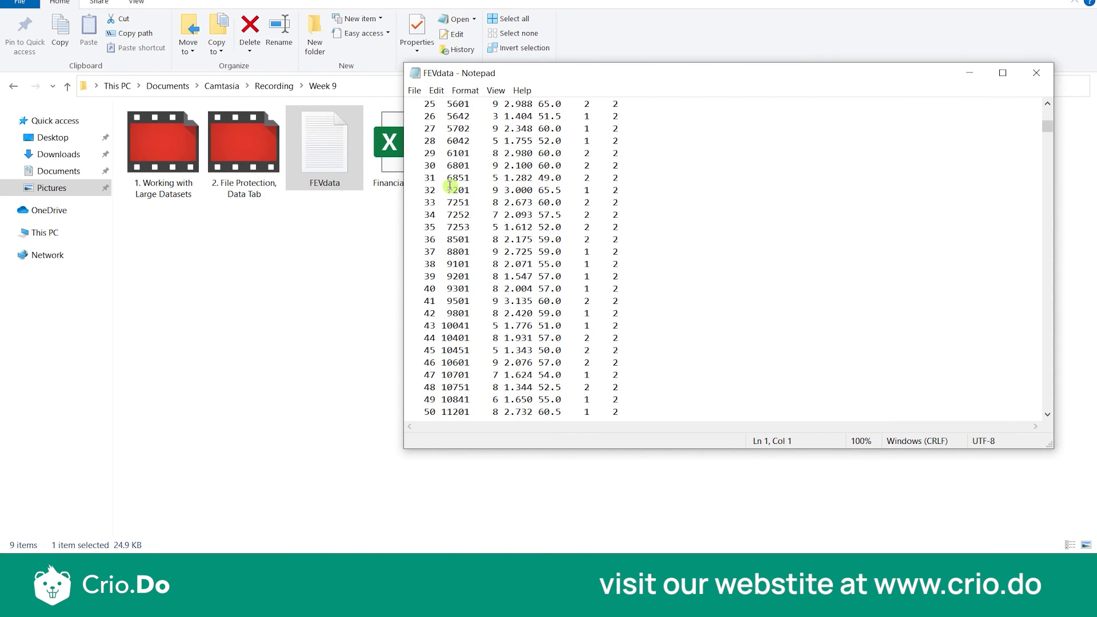
pyautogui.scroll(-10, 450, 186)
pyautogui.scroll(20, 450, 186)
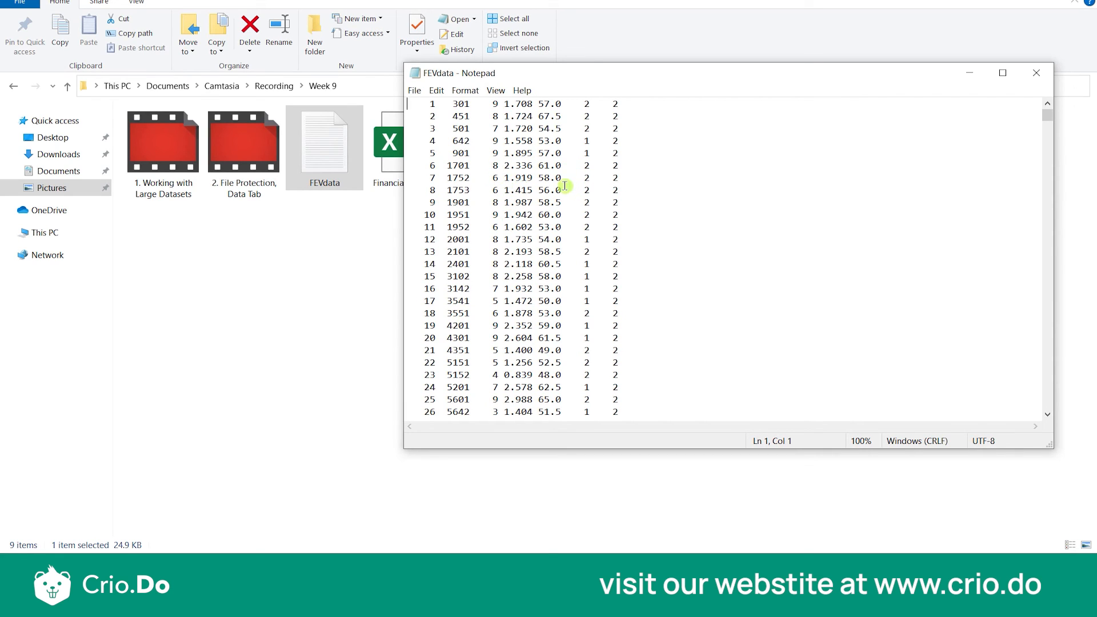
pyautogui.click(1031, 73)
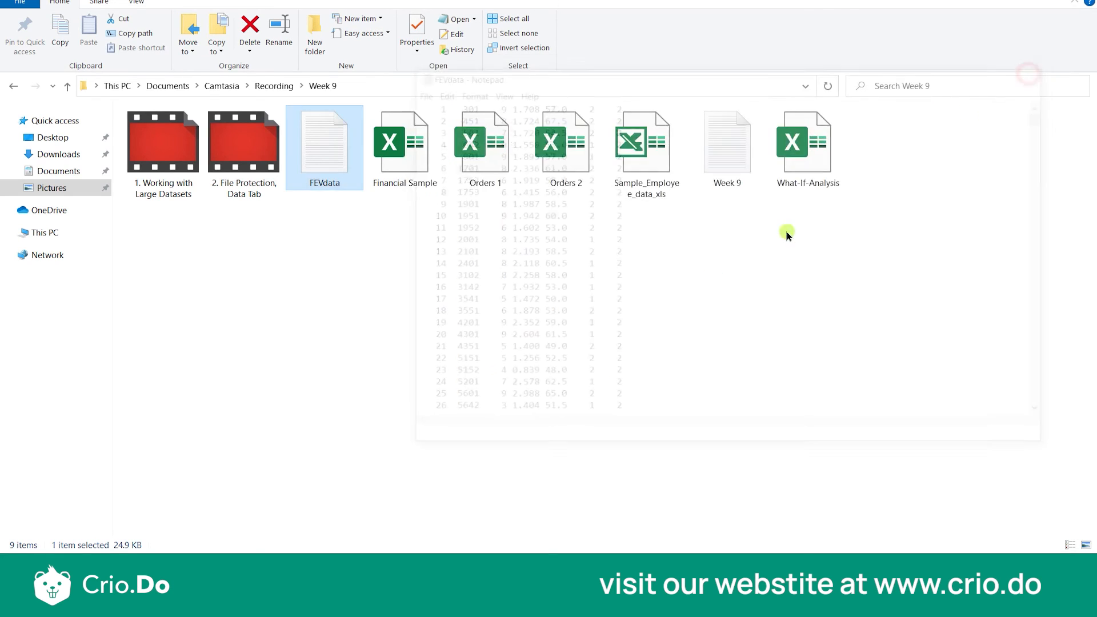
# Reopen the FEVdata text file in Notepad and copy all of its text
pyautogui.click(663, 300)
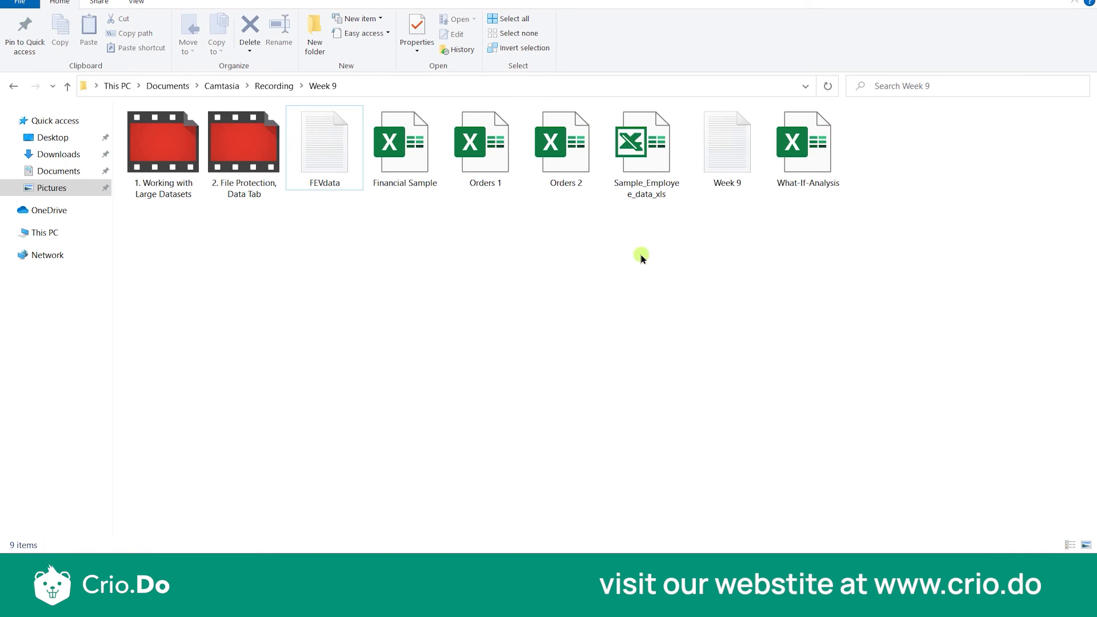
pyautogui.doubleClick(342, 171)
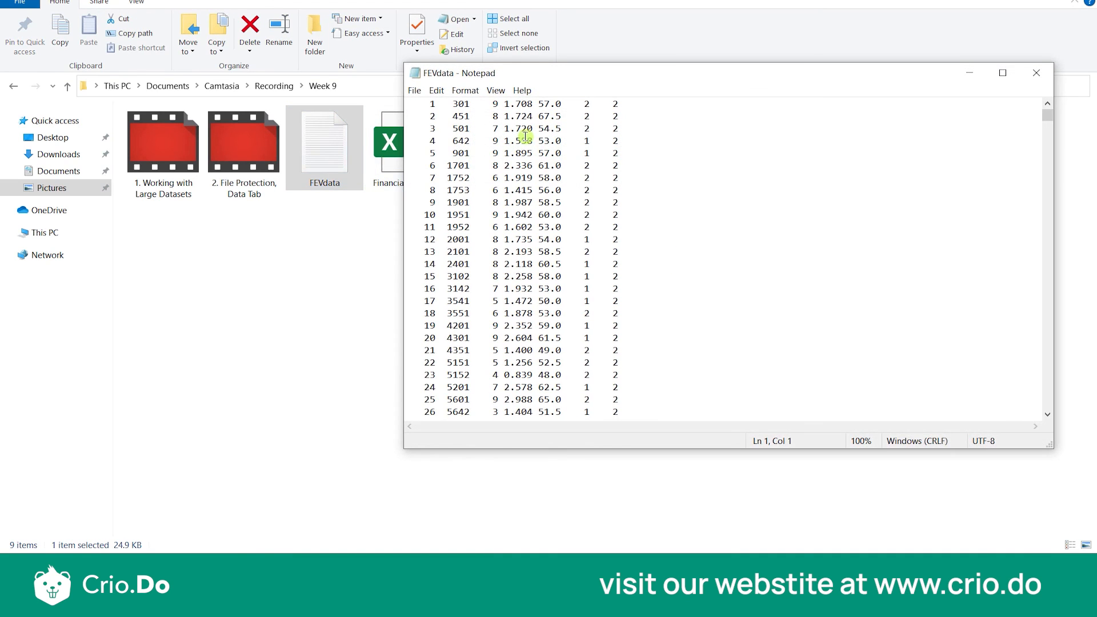
pyautogui.hotkey('ctrl', 'a')
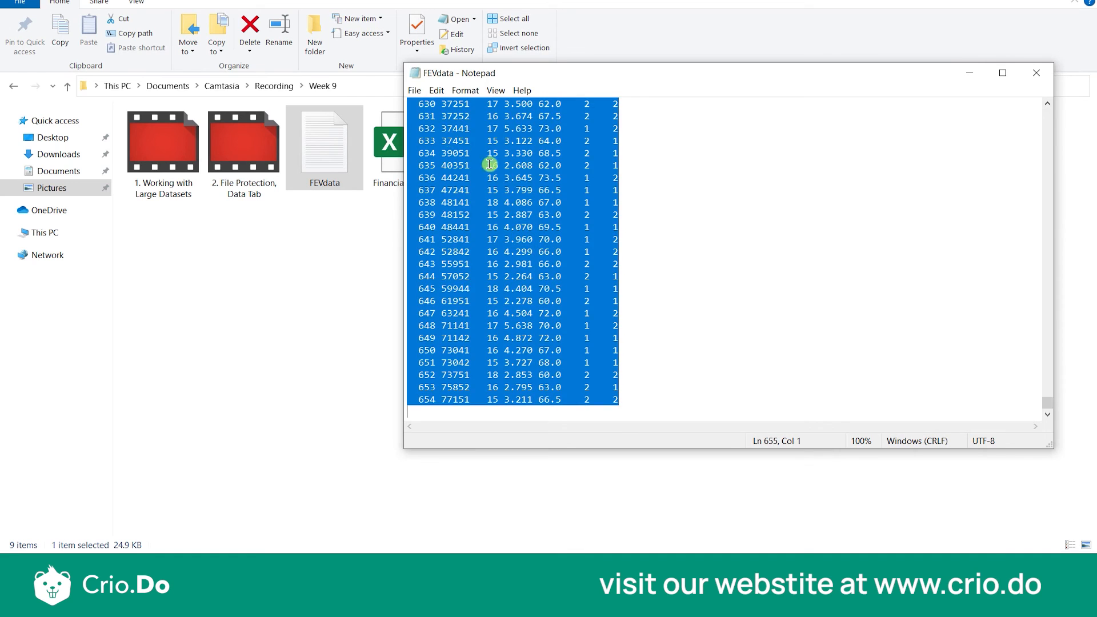
pyautogui.scroll(20, 502, 192)
pyautogui.scroll(20, 502, 191)
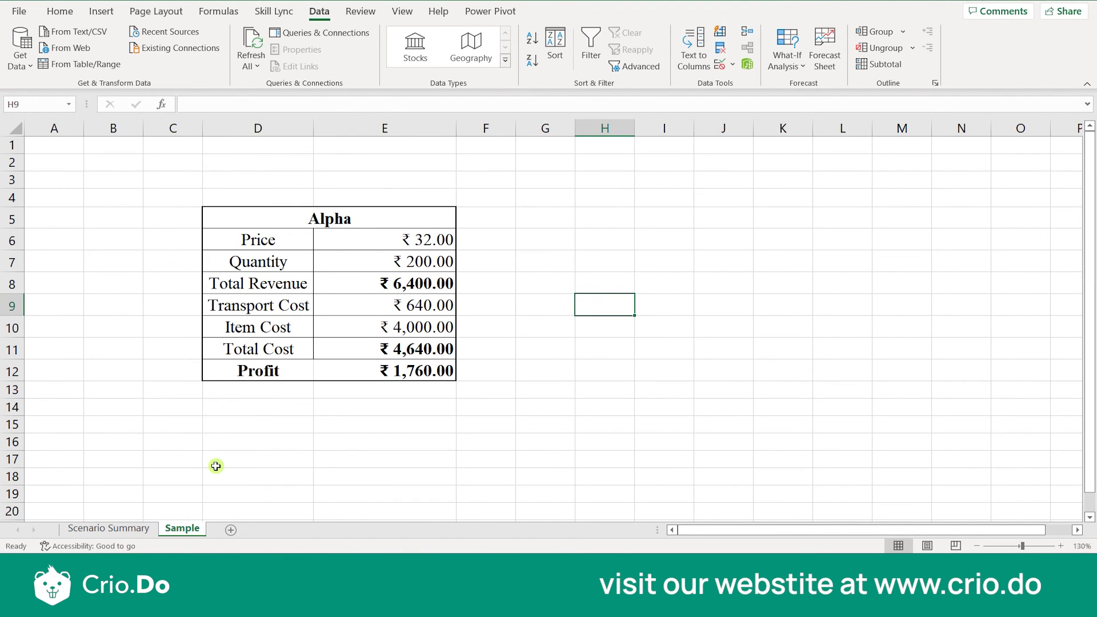
# Switch to the Excel workbook, add a new worksheet and paste the copied FEVdata rows starting at A1
pyautogui.click(230, 531)
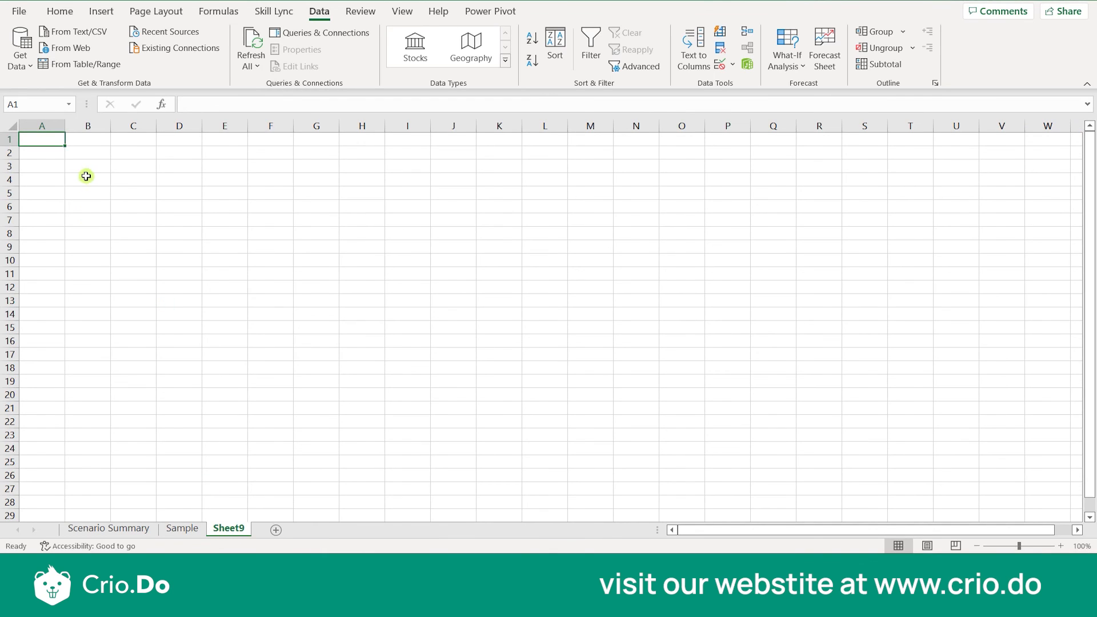
pyautogui.hotkey('ctrl', 'v')
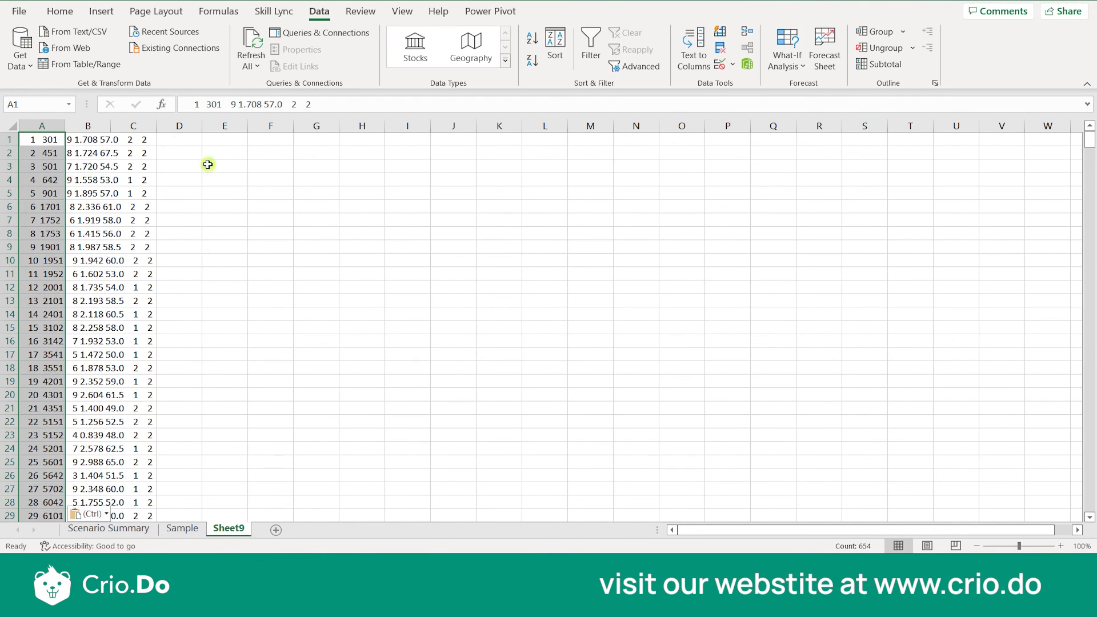
pyautogui.click(241, 210)
pyautogui.keyDown('ctrl'); pyautogui.scroll(3, 242, 211); pyautogui.keyUp('ctrl')
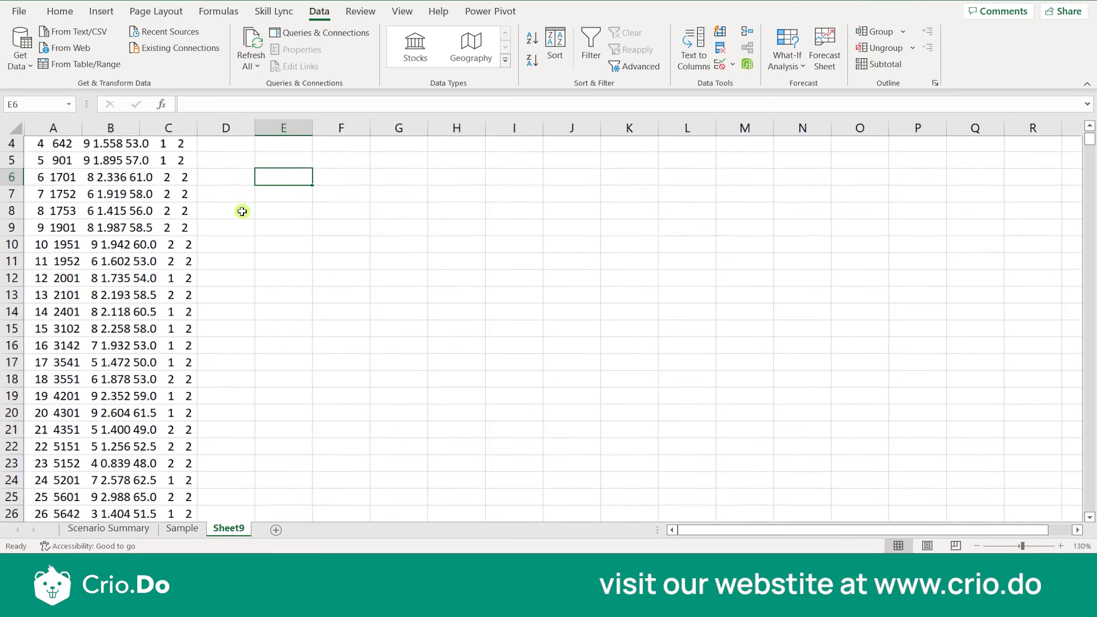
# Autofit column A of the new sheet to the pasted data rows and select cell A1
pyautogui.click(175, 227)
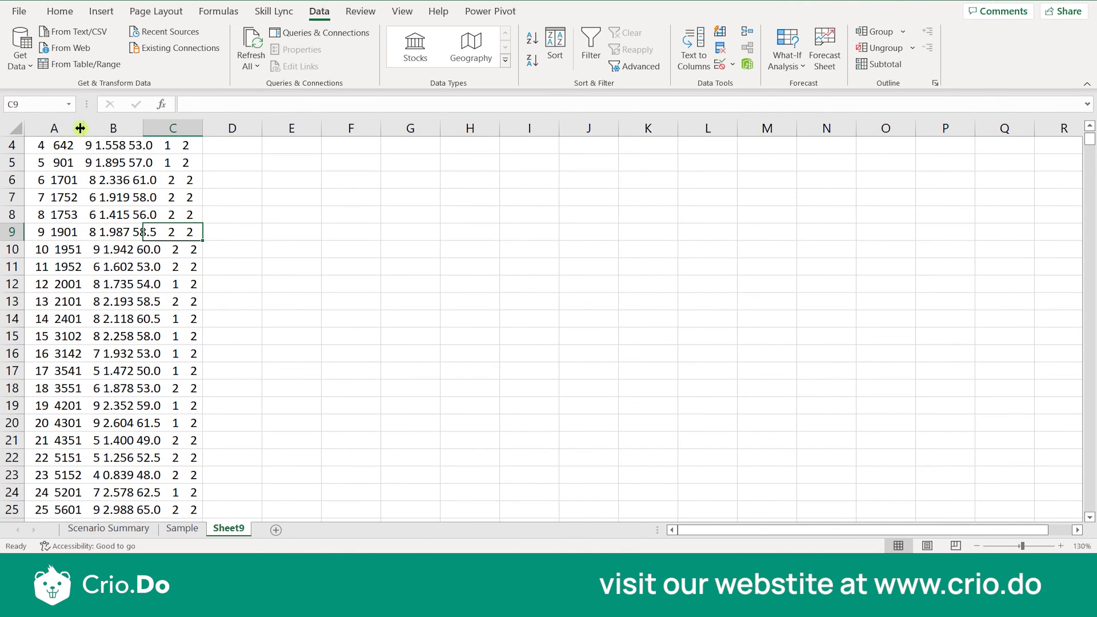
pyautogui.doubleClick(80, 128)
pyautogui.click(138, 178)
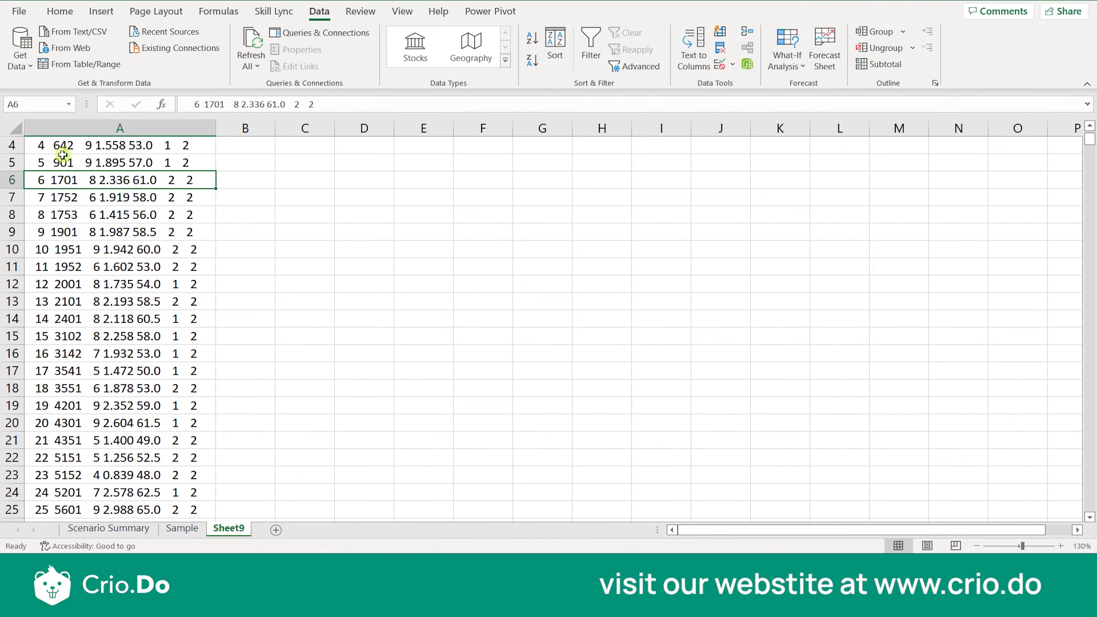
pyautogui.scroll(1, 61, 155)
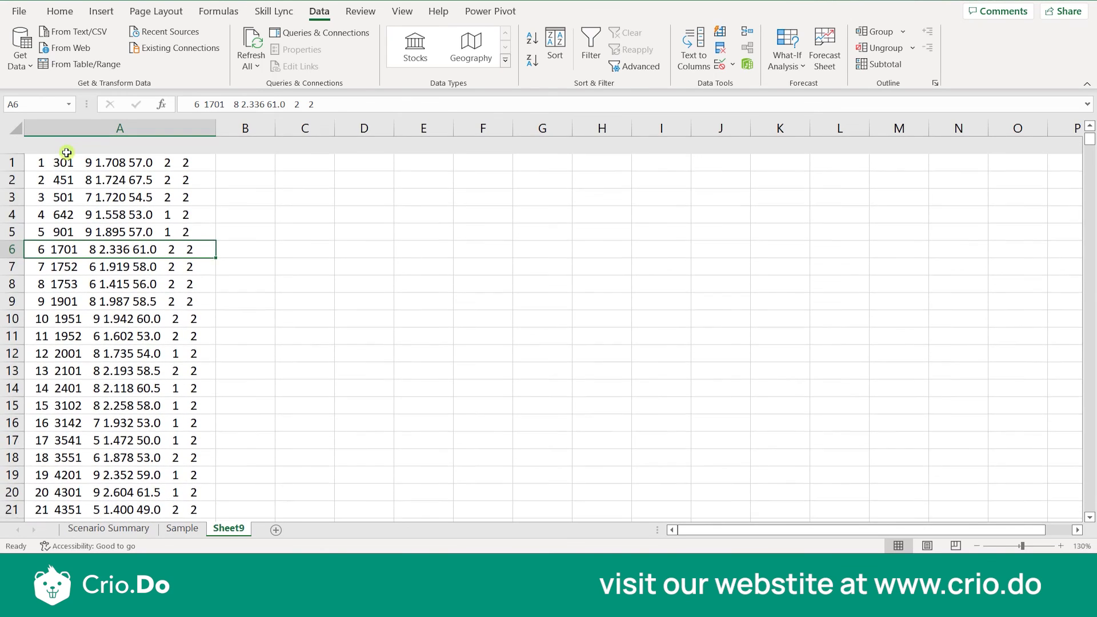
pyautogui.click(73, 148)
# Examine the first rows of FEVdata in Notepad to see how the values are separated, and return to the workbook
pyautogui.hotkey('alt', 'Tab')
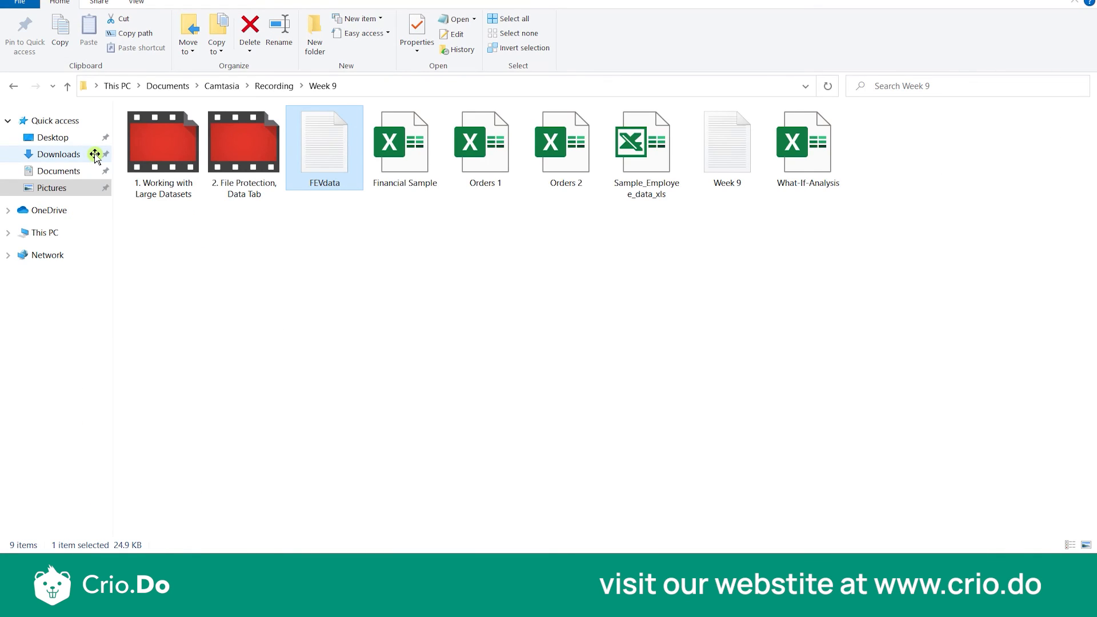
pyautogui.hotkey('alt', 'Tab')
pyautogui.click(586, 239)
pyautogui.moveTo(1047, 284); pyautogui.dragTo(1048, 111)
pyautogui.click(808, 219)
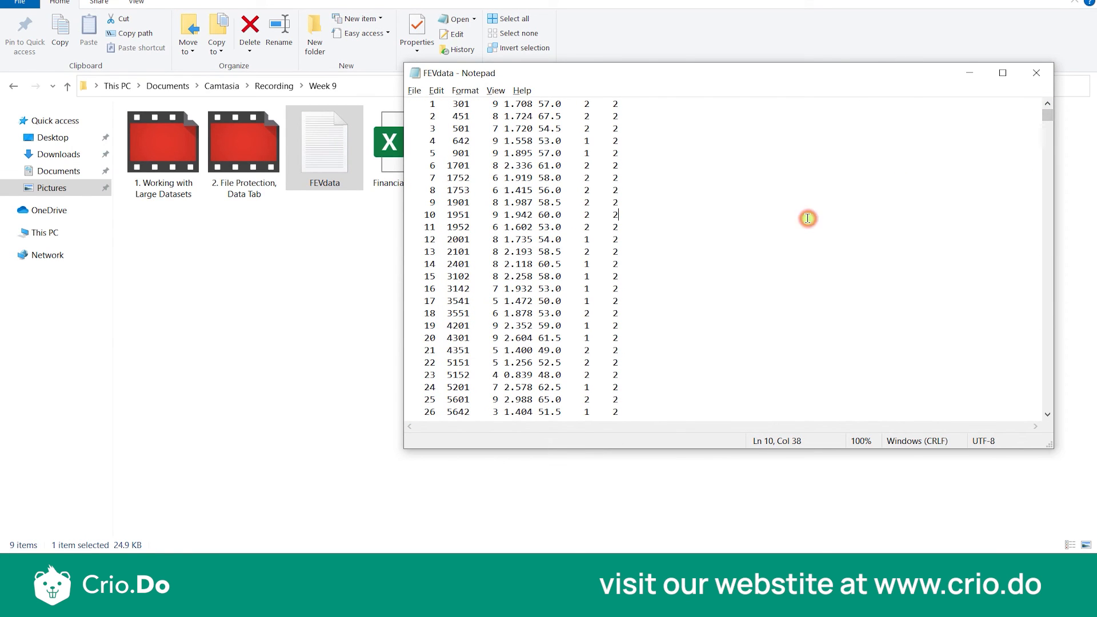
pyautogui.click(432, 114)
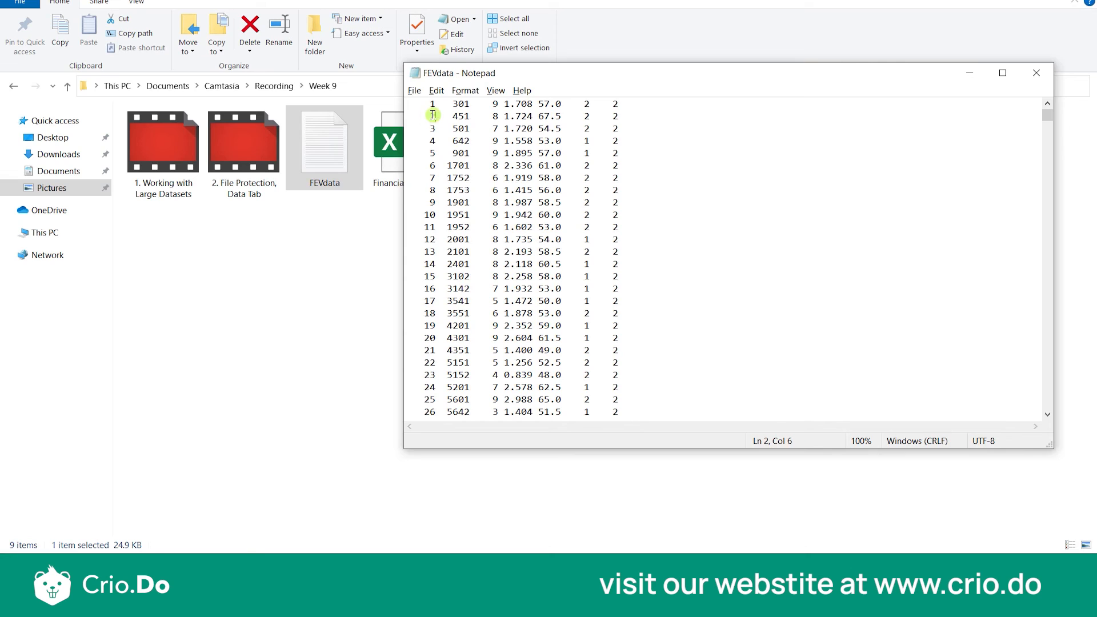
pyautogui.click(461, 117)
pyautogui.hotkey('alt', 'Tab')
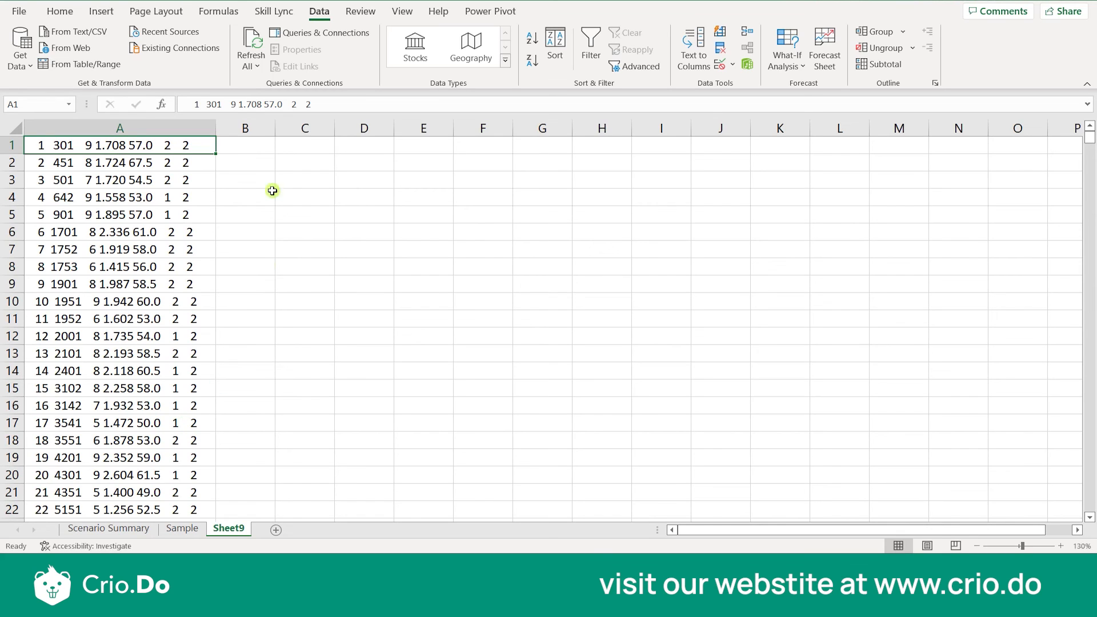
# Try splitting the first row by hand with 1 in B1 and 30 in C1, and clear both cells
pyautogui.click(263, 148)
pyautogui.write('1')
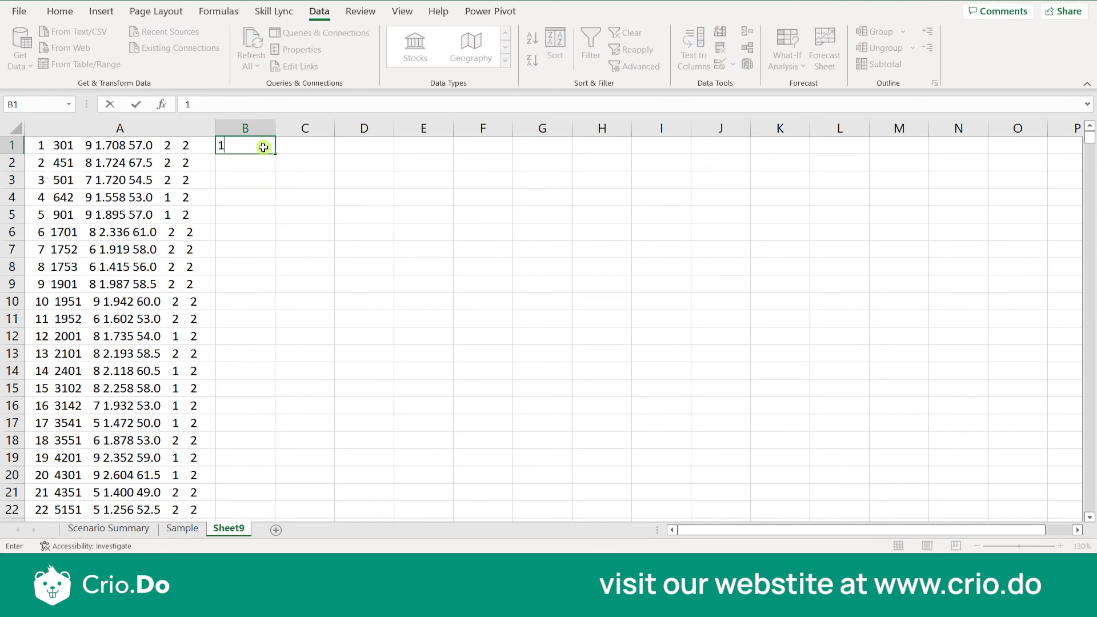
pyautogui.press('Tab')
pyautogui.write('30')
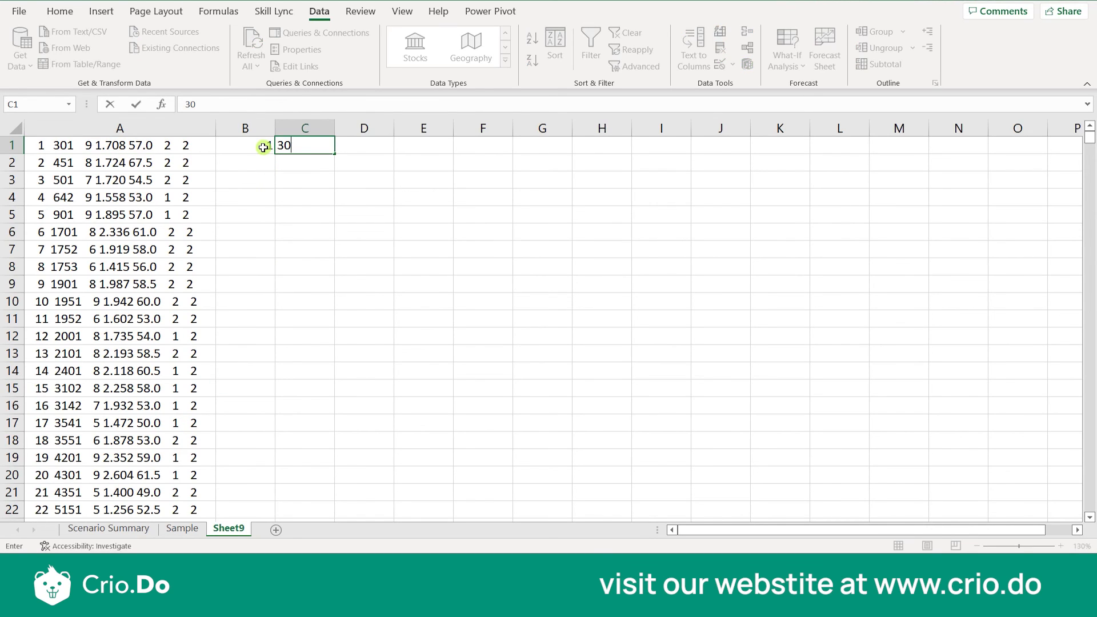
pyautogui.press('Tab')
pyautogui.press('Left')
pyautogui.keyDown('shift'); pyautogui.click(263, 147); pyautogui.keyUp('shift')
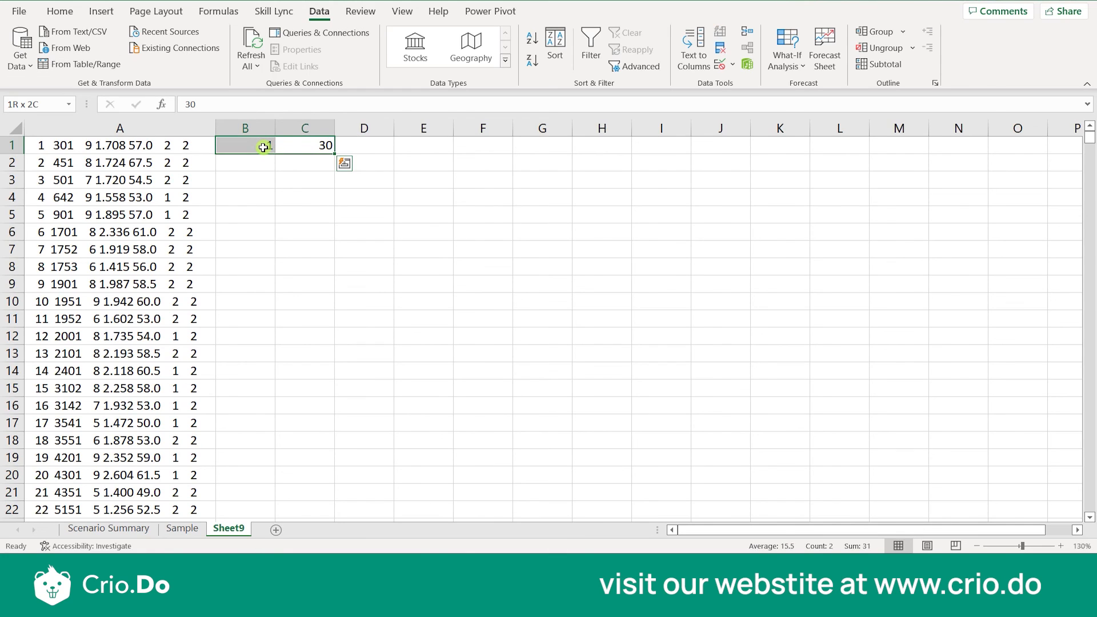
pyautogui.press('BackSpace')
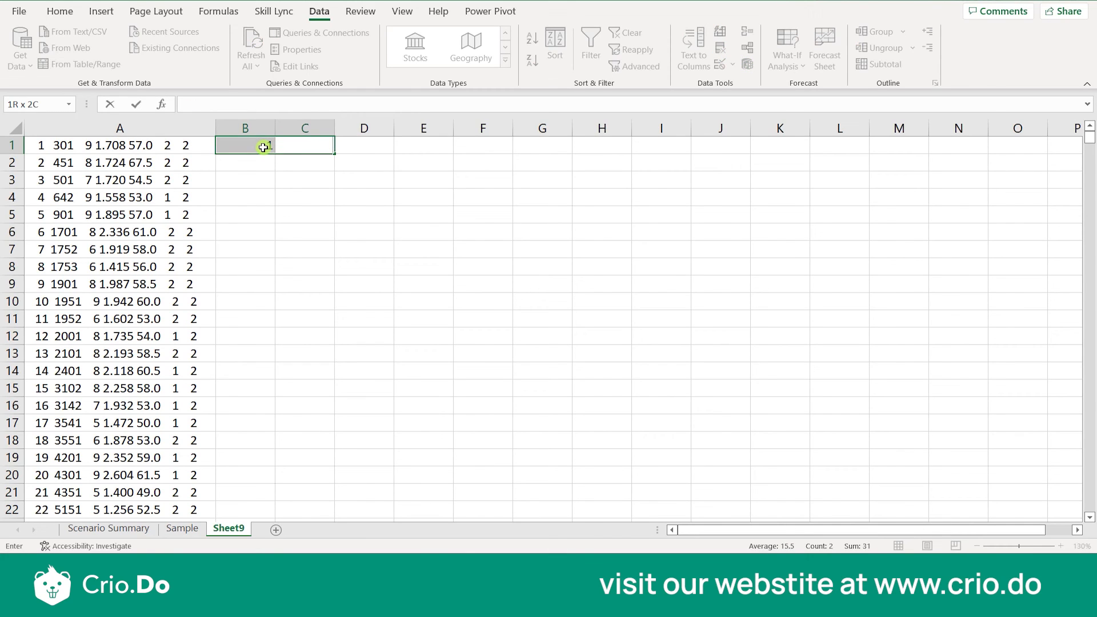
pyautogui.click(355, 179)
pyautogui.click(235, 147)
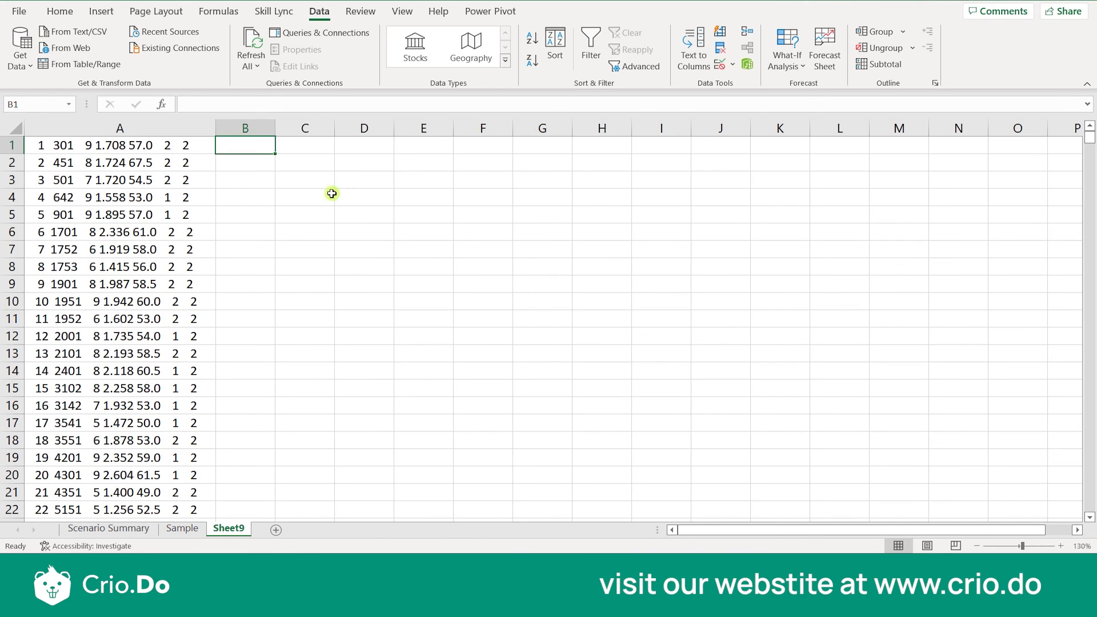
# Read the description of the Text to Columns command
pyautogui.click(328, 192)
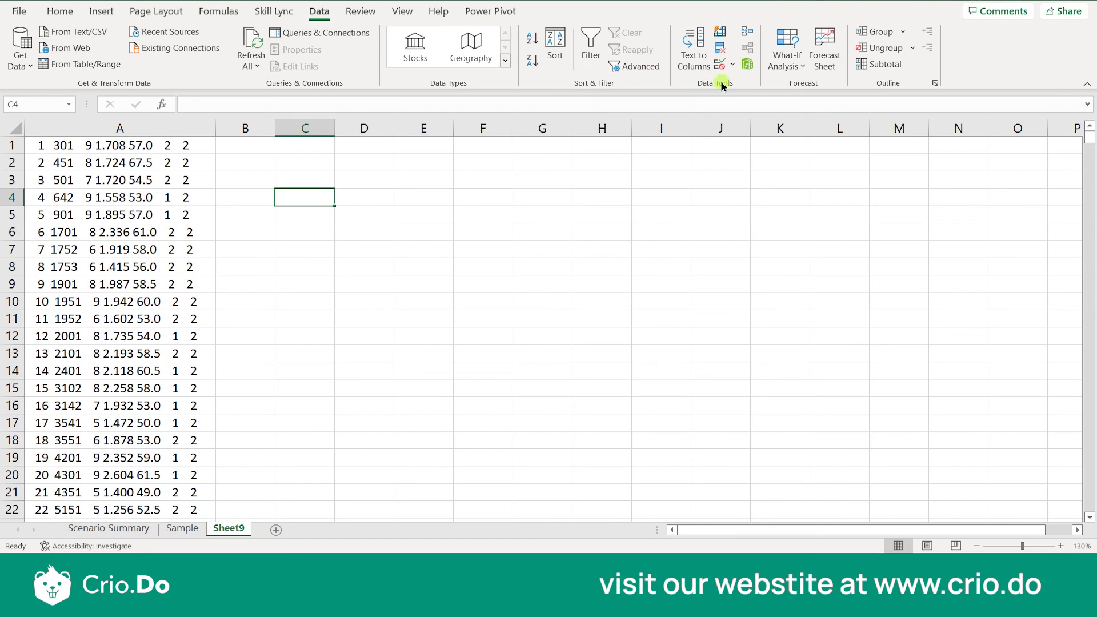
pyautogui.click(693, 64)
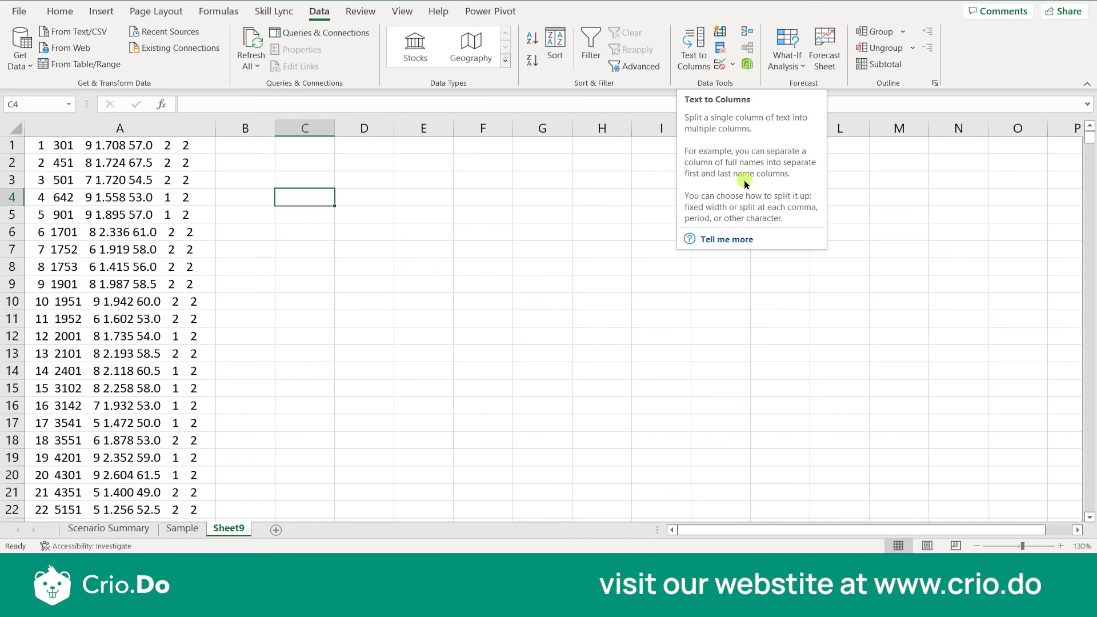
pyautogui.click(599, 210)
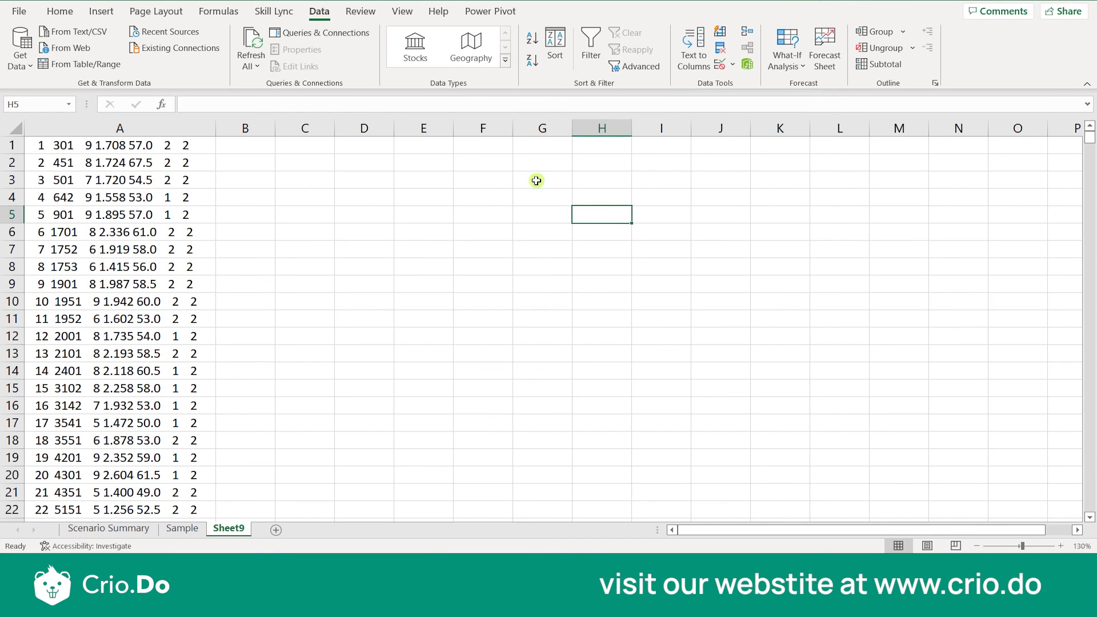
pyautogui.click(479, 193)
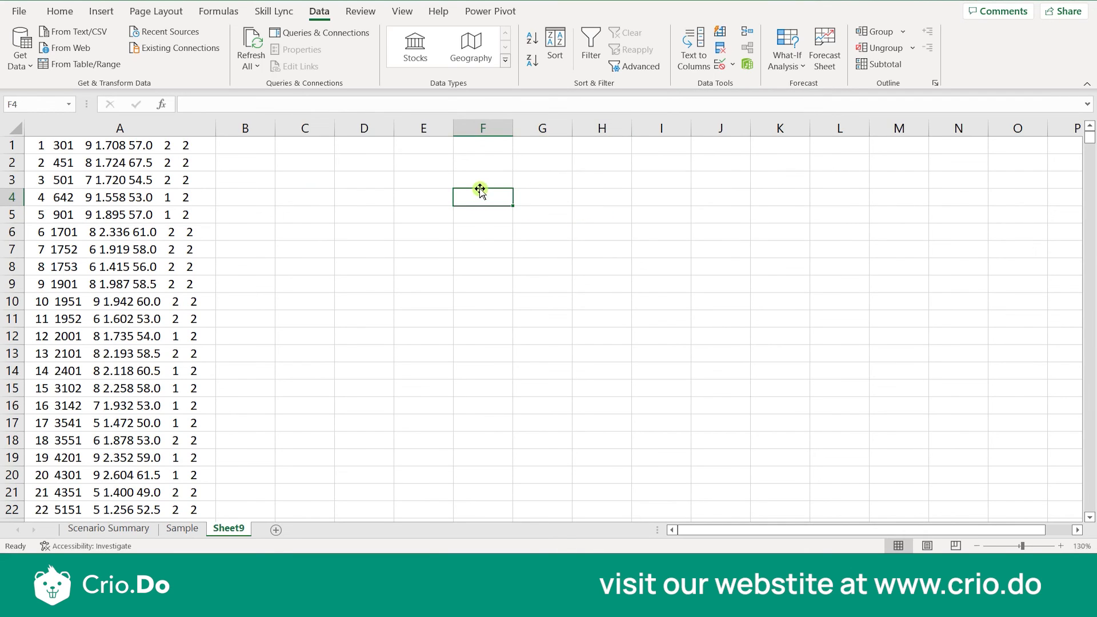
# Enter the sample text "Dr. APJ Abdul Kalam" in F3 and autofit column F to it
pyautogui.click(482, 179)
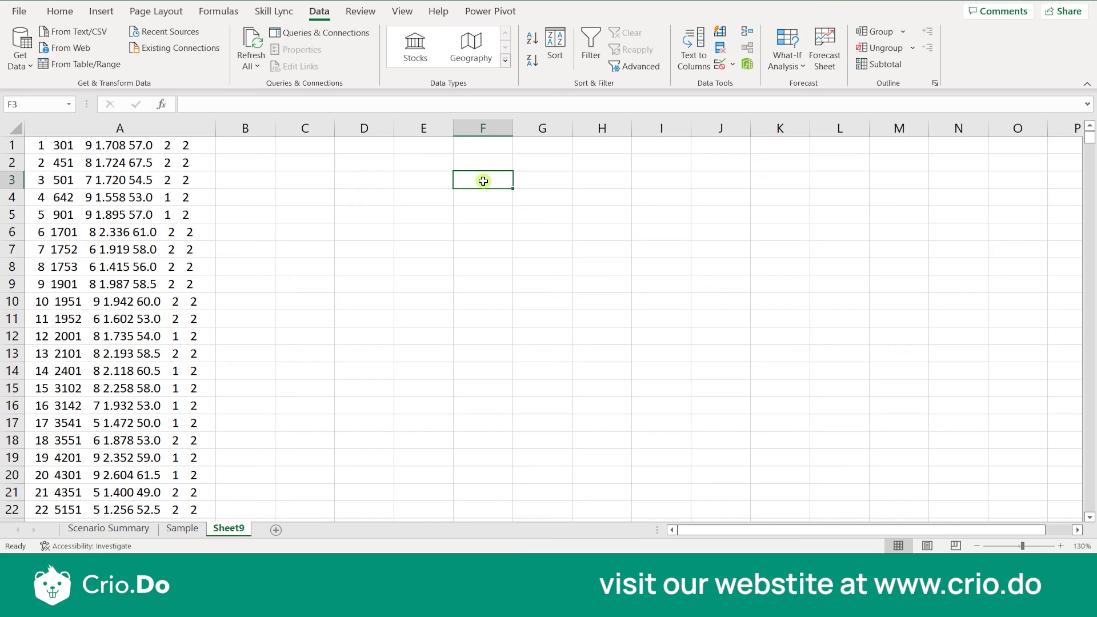
pyautogui.write('Ab')
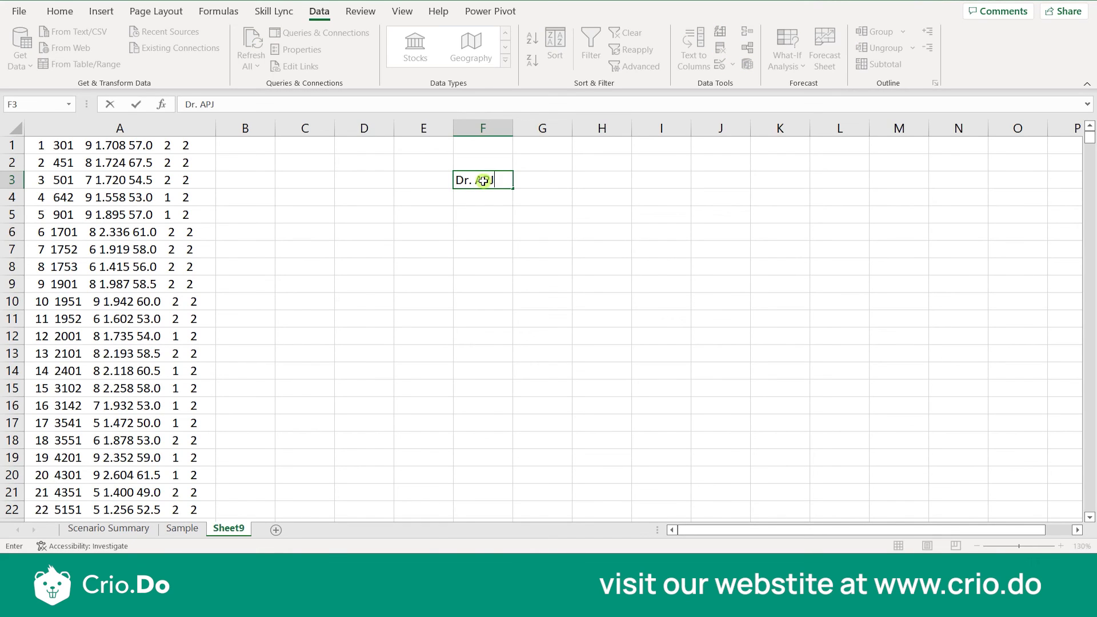
pyautogui.write('dul Ka')
pyautogui.click(489, 250)
pyautogui.moveTo(512, 128); pyautogui.dragTo(513, 127)
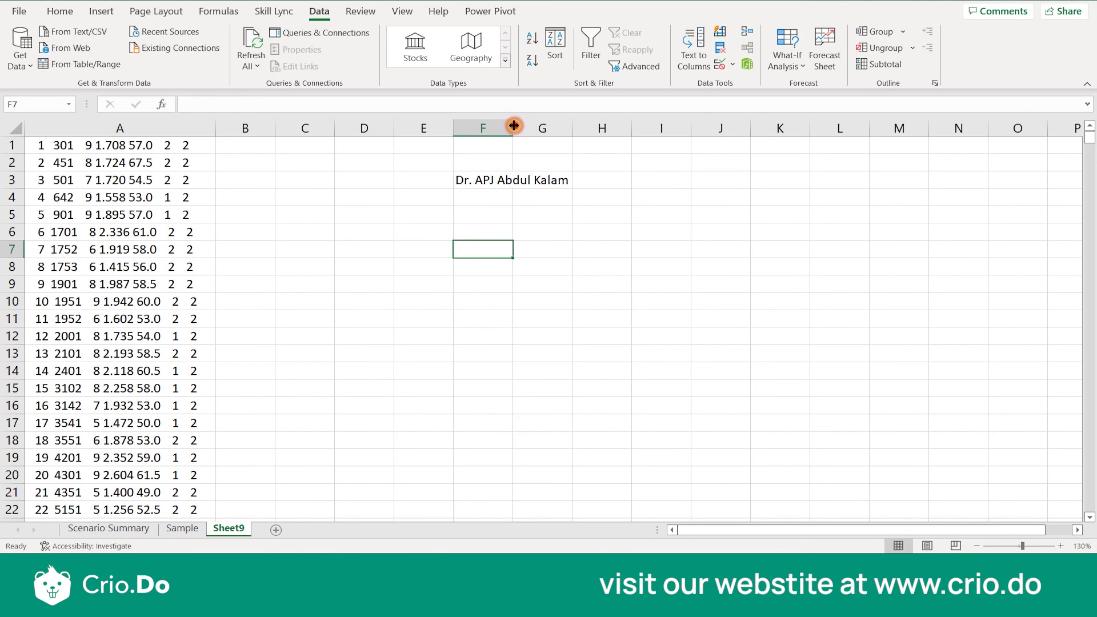
pyautogui.doubleClick(513, 127)
pyautogui.click(520, 177)
# Start Text to Columns on column F with the Delimited data type
pyautogui.click(521, 127)
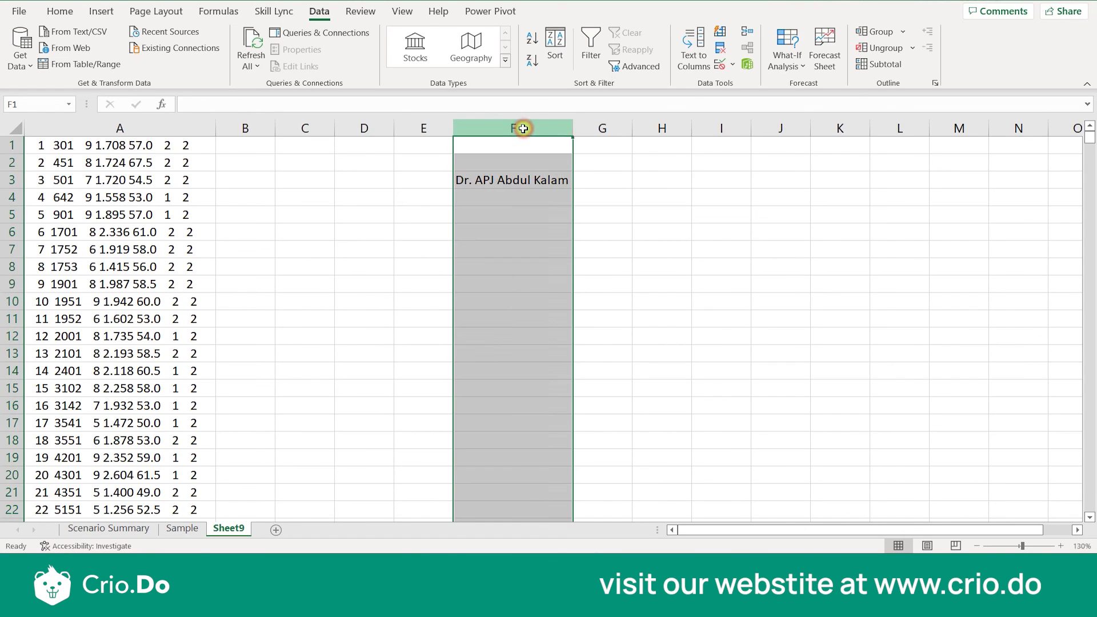
pyautogui.click(694, 45)
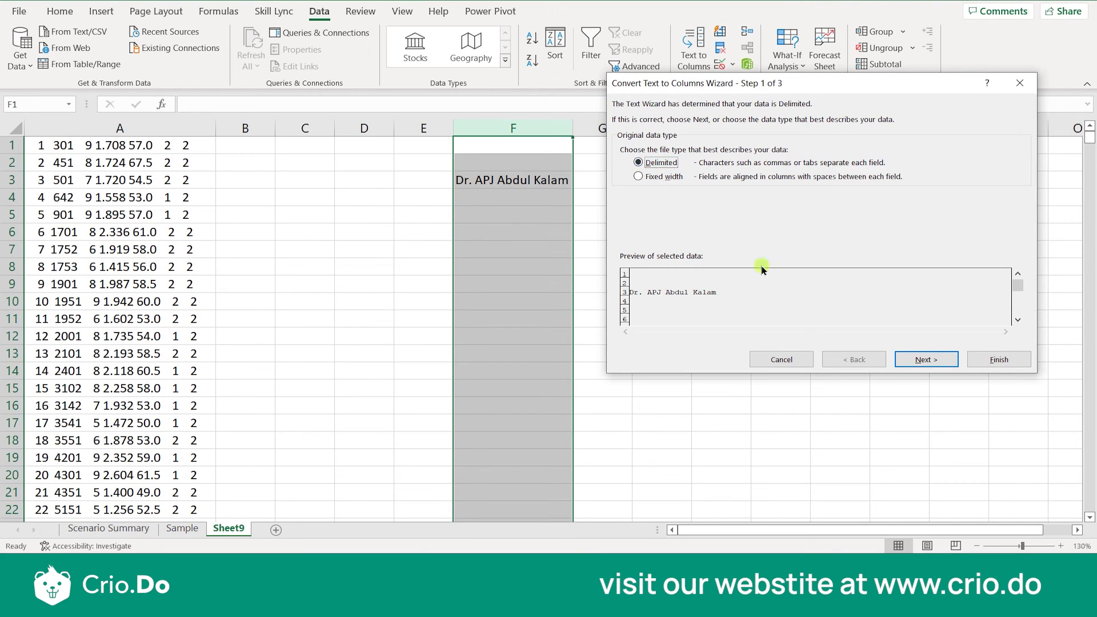
pyautogui.click(921, 363)
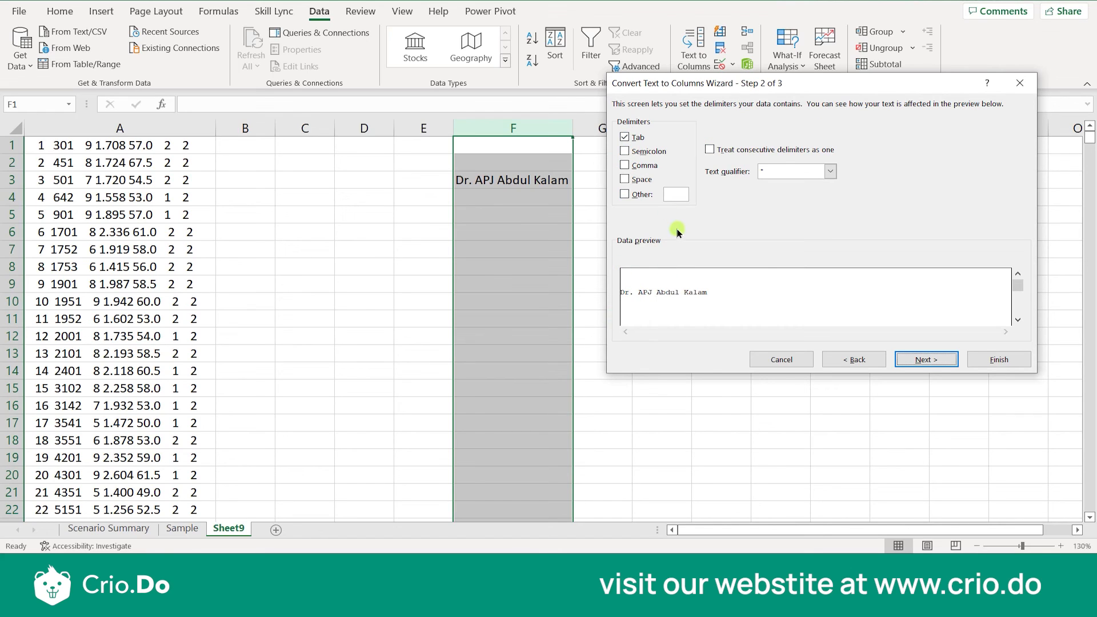
# Set Space as the only delimiter, check the text qualifier choices and continue to the column data format settings
pyautogui.click(629, 150)
pyautogui.click(625, 137)
pyautogui.click(625, 165)
pyautogui.click(625, 166)
pyautogui.click(625, 151)
pyautogui.click(624, 180)
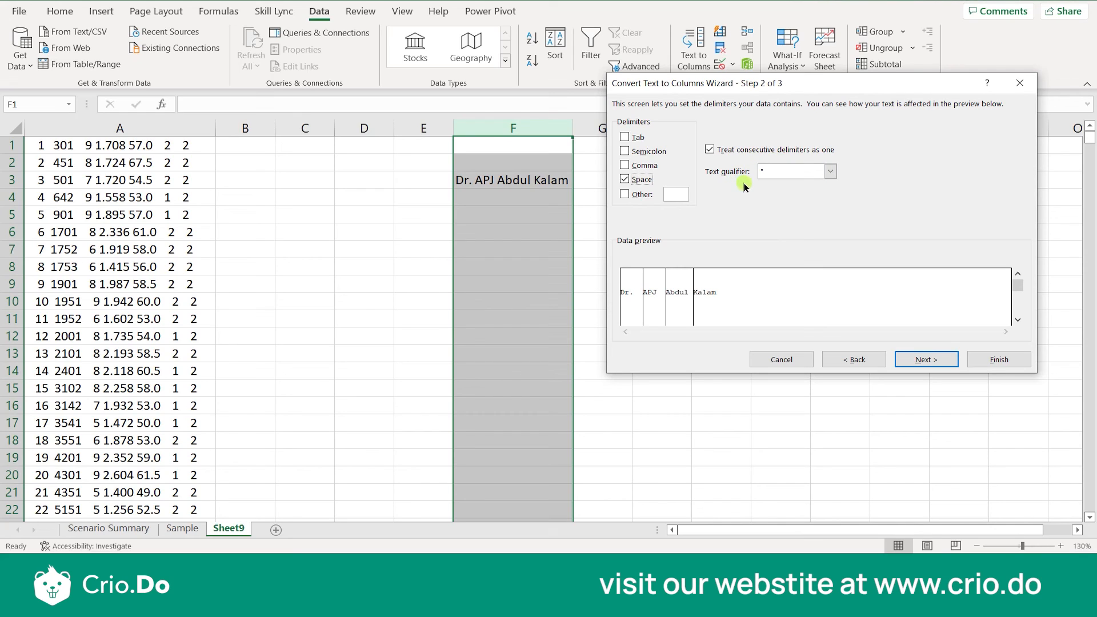
pyautogui.click(830, 172)
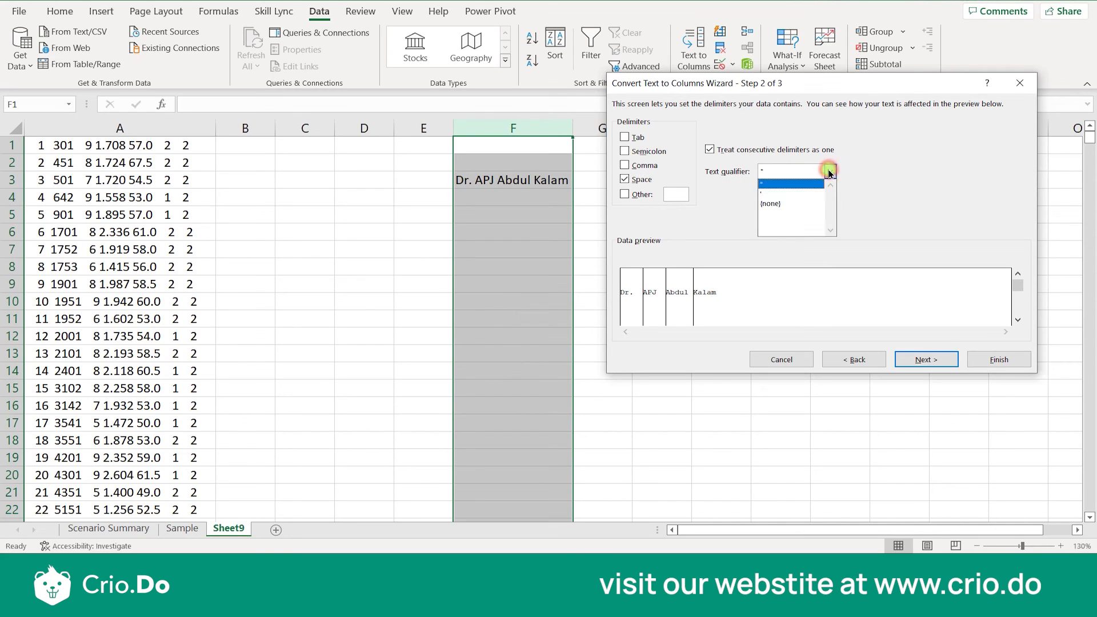
pyautogui.click(829, 171)
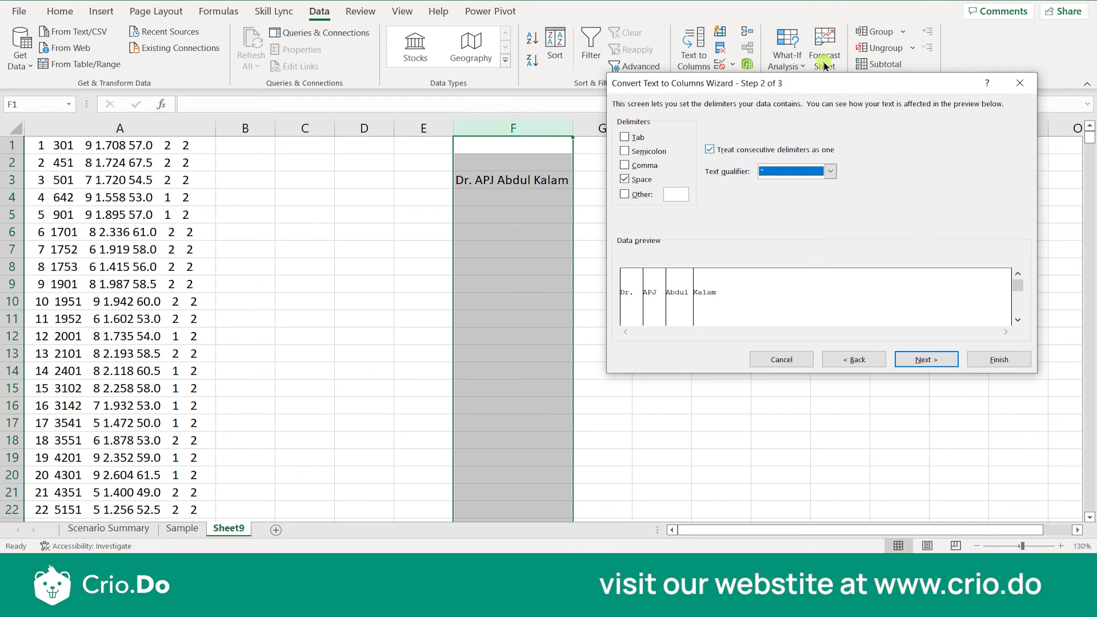
pyautogui.click(912, 360)
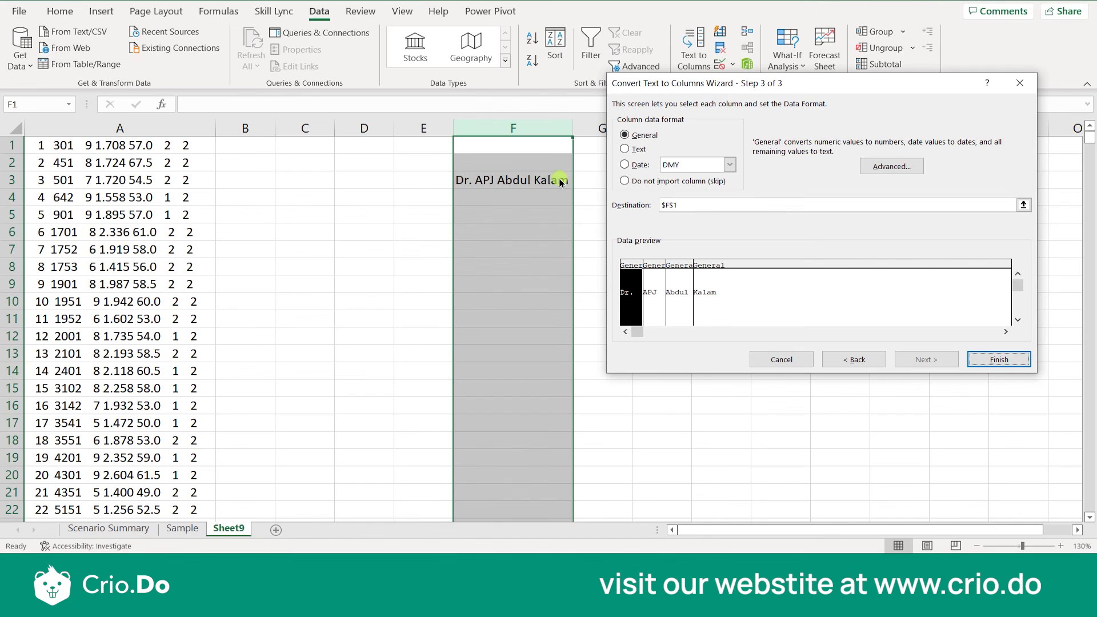
# Set the destination of the split text to cell H3
pyautogui.moveTo(710, 89); pyautogui.dragTo(849, 86)
pyautogui.click(831, 204)
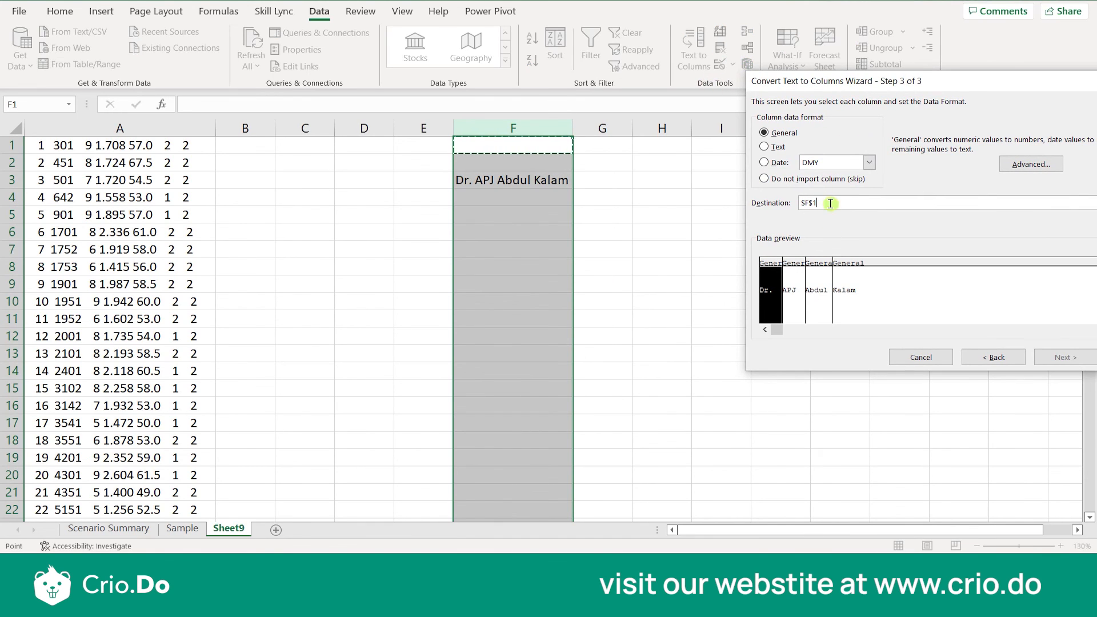
pyautogui.click(667, 181)
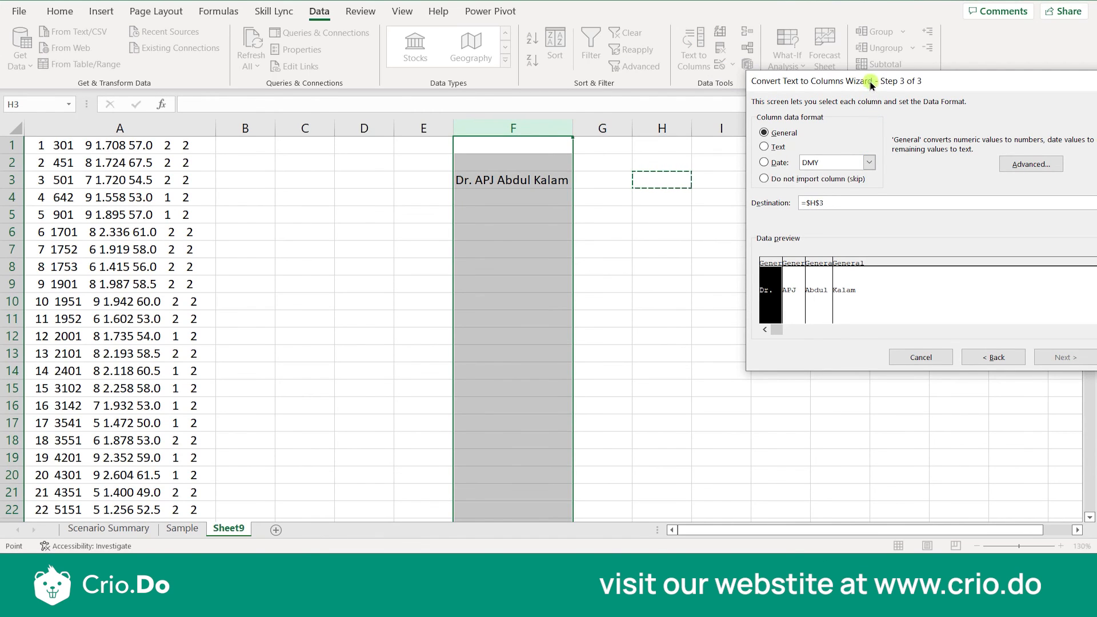
# Finish the Text to Columns split of the sample name and check each resulting cell from H5 to K5
pyautogui.moveTo(870, 83); pyautogui.dragTo(772, 36)
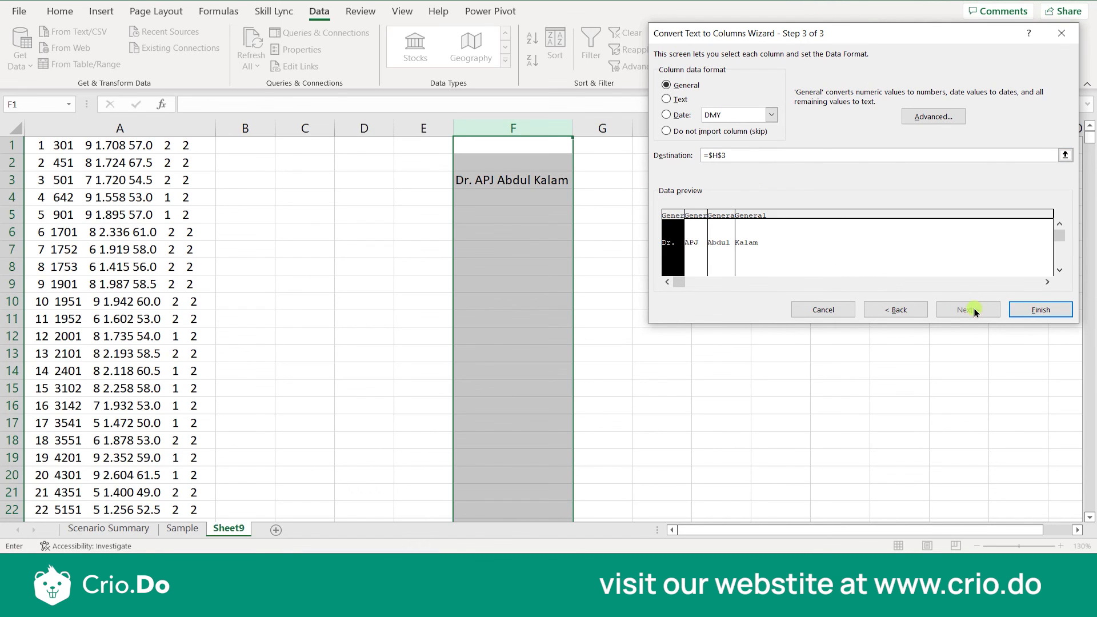
pyautogui.click(1027, 309)
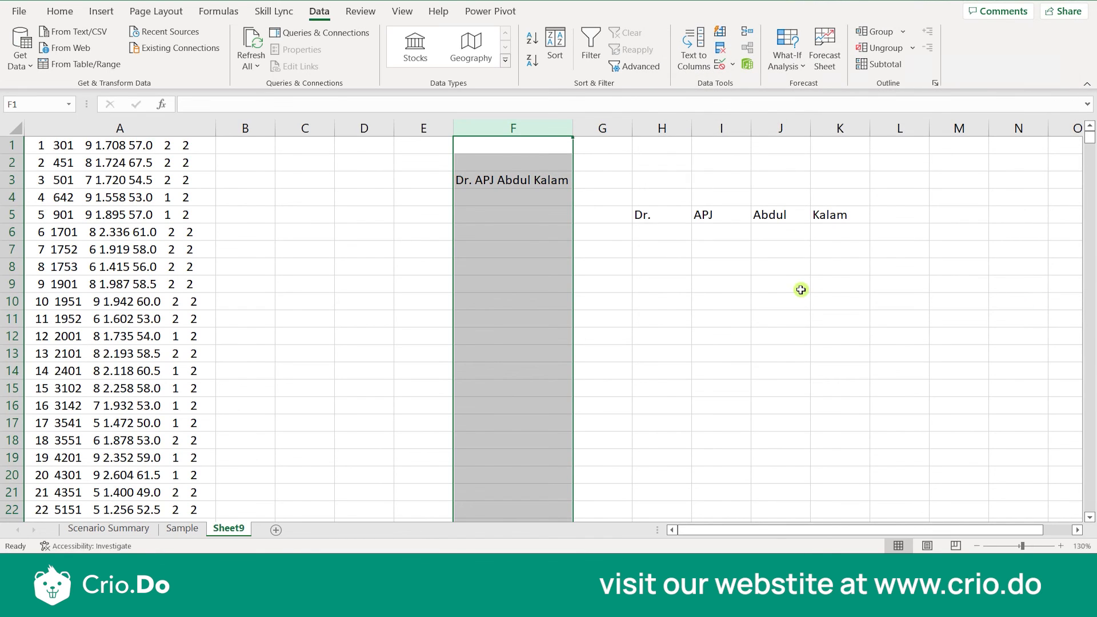
pyautogui.click(680, 220)
pyautogui.click(705, 214)
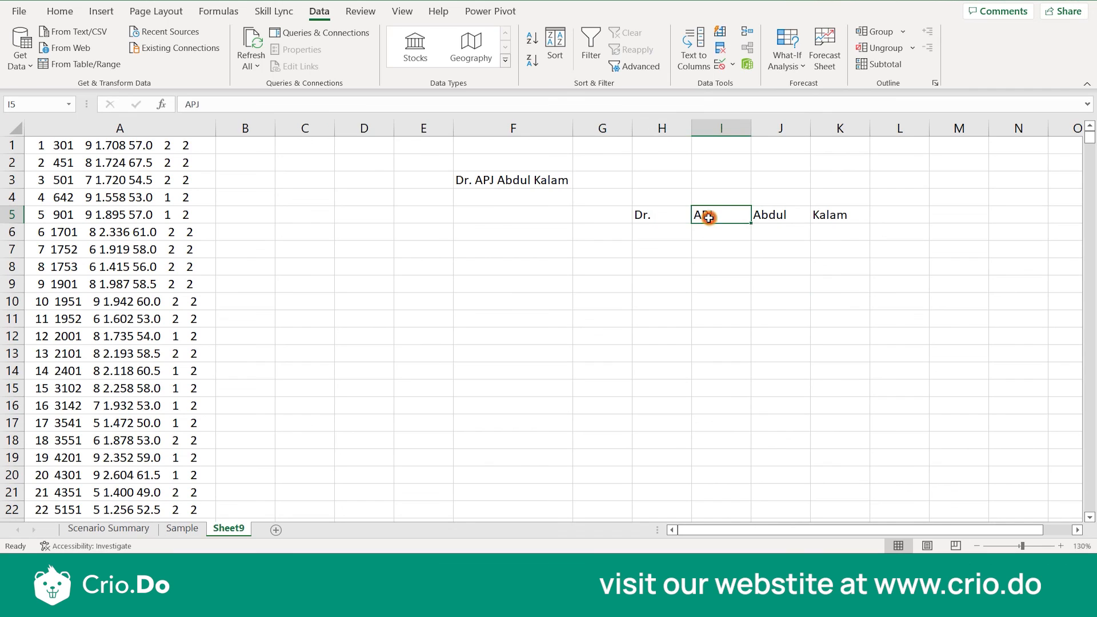
pyautogui.click(766, 215)
pyautogui.click(822, 218)
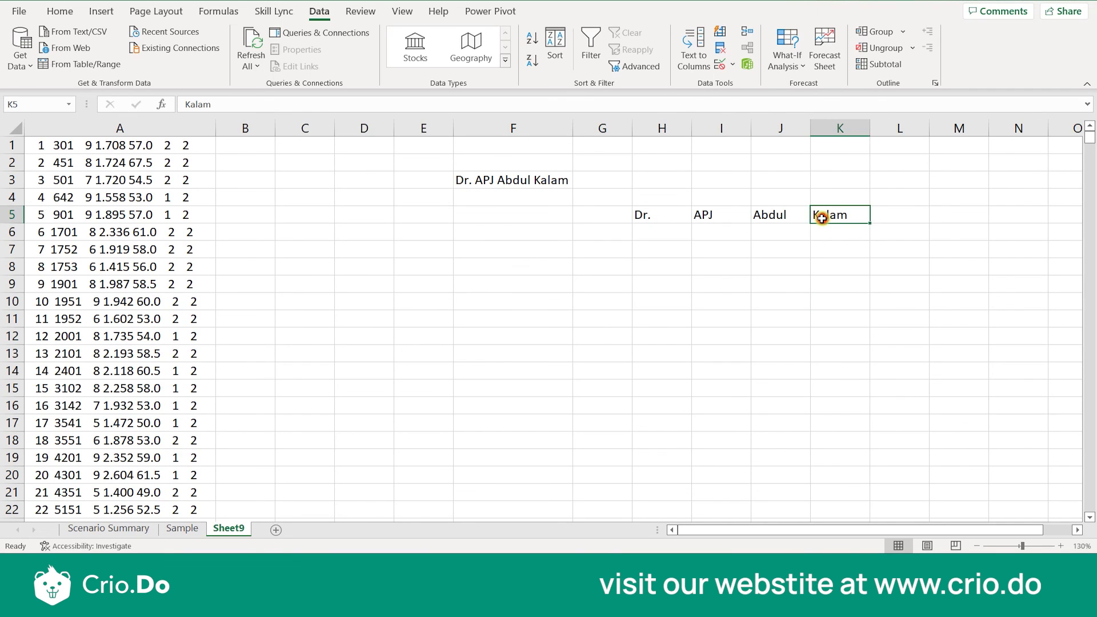
pyautogui.click(656, 215)
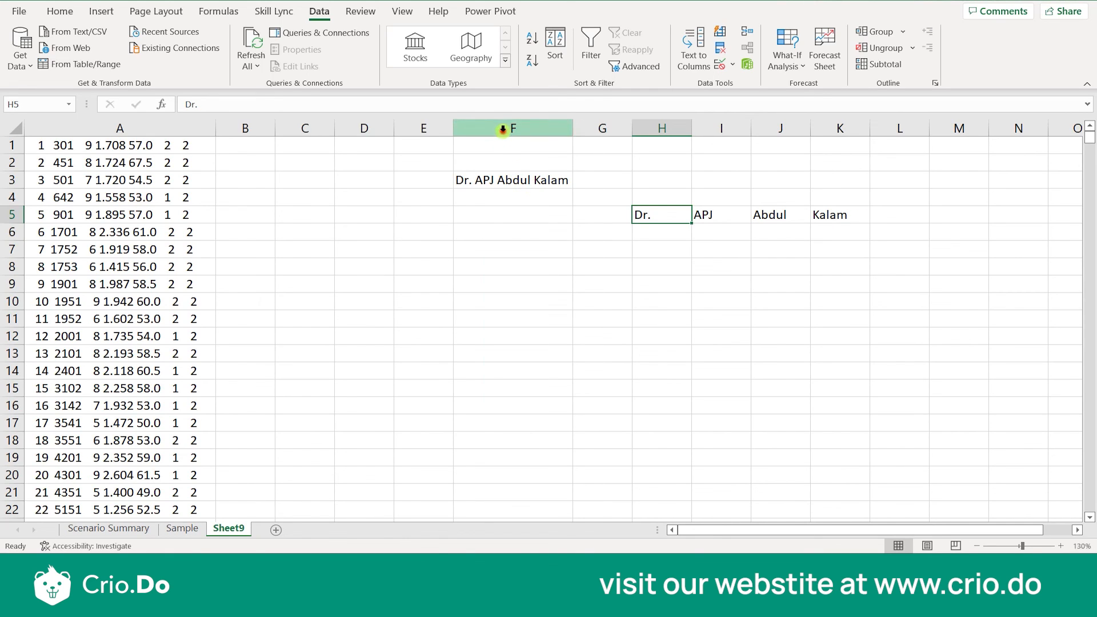
# Delete columns F to K containing the sample name and its split parts
pyautogui.moveTo(503, 129); pyautogui.dragTo(825, 154)
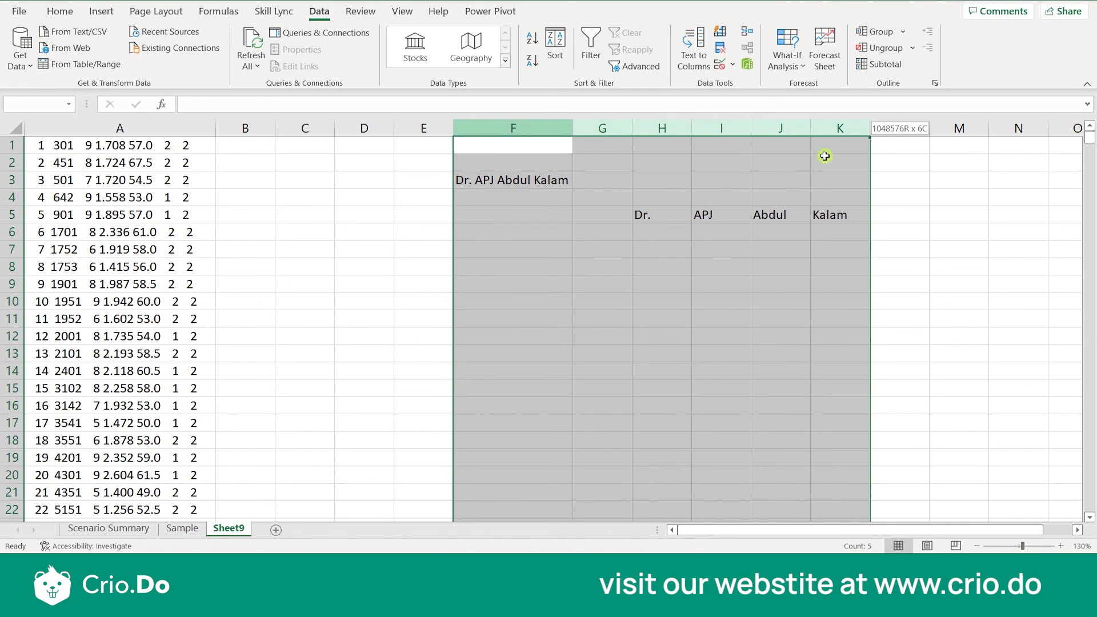
pyautogui.rightClick(535, 131)
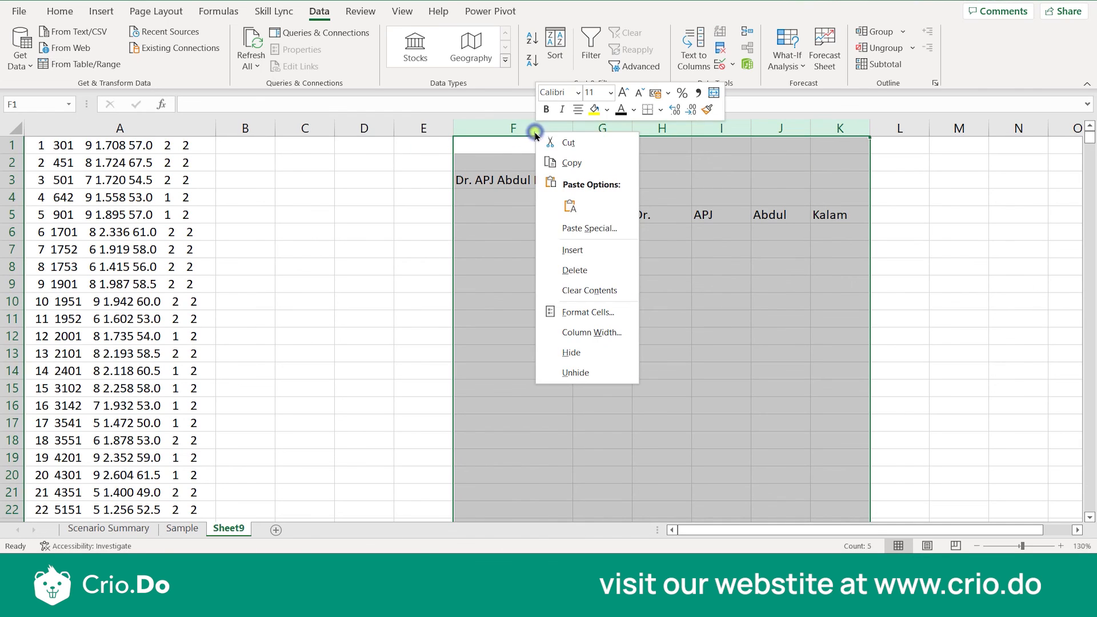
pyautogui.click(574, 278)
pyautogui.click(473, 269)
pyautogui.click(323, 235)
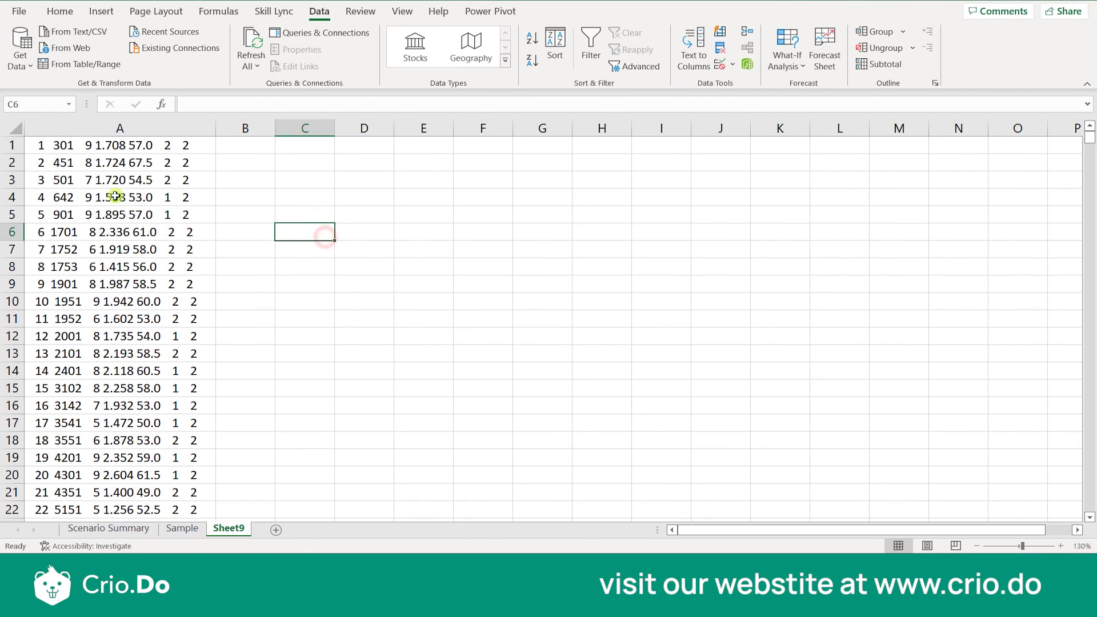
# Try splitting column A with Text to Columns as Fixed width with destination A1, and undo the split
pyautogui.click(90, 124)
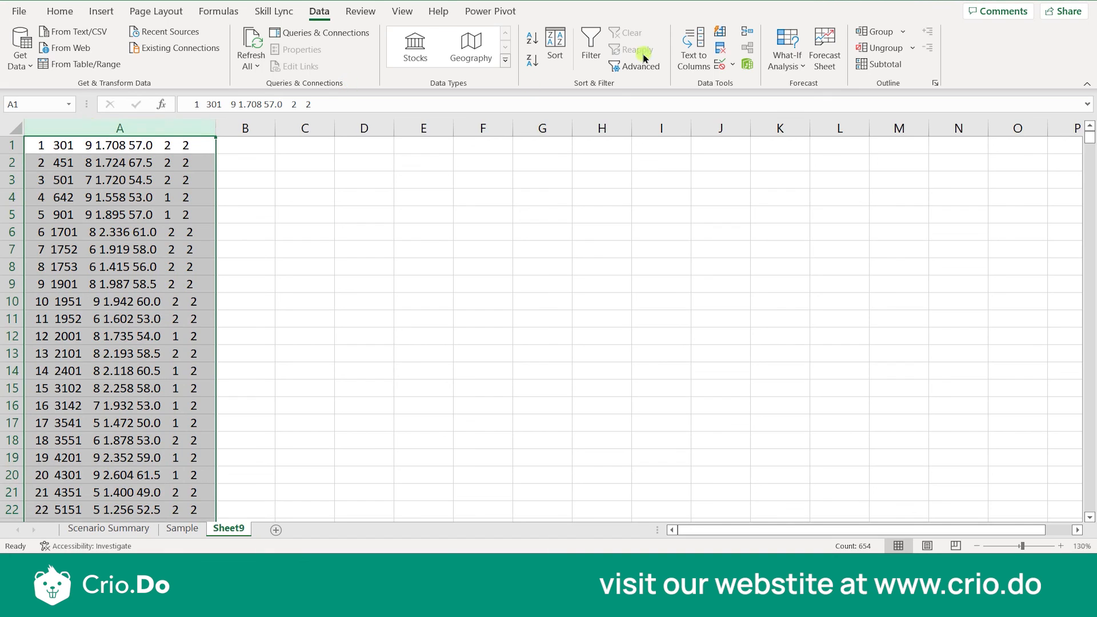
pyautogui.click(700, 56)
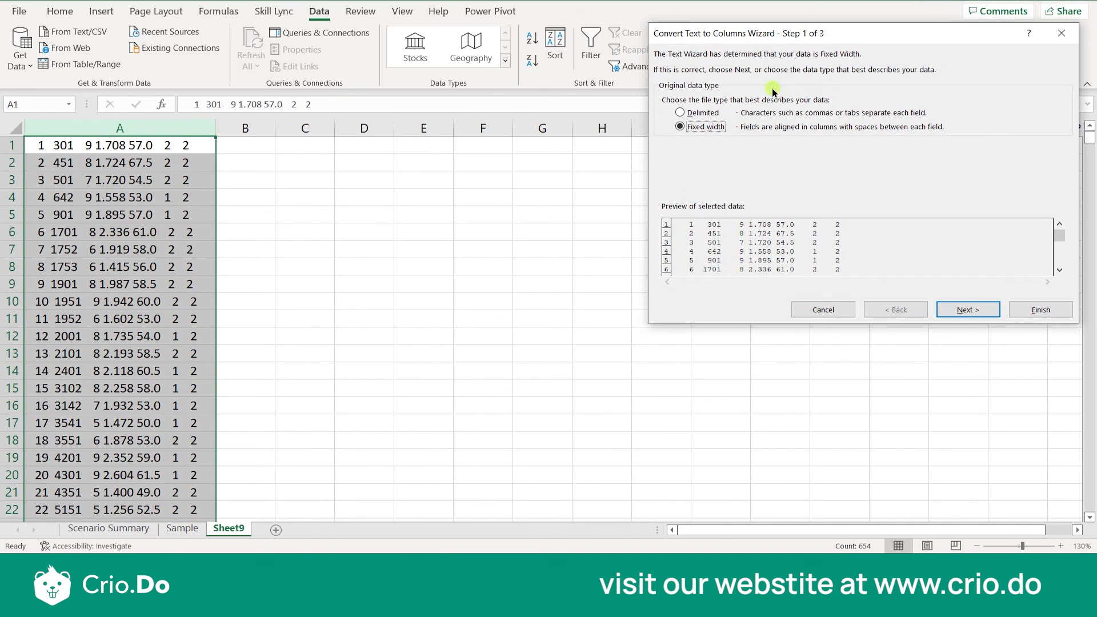
pyautogui.moveTo(780, 37); pyautogui.dragTo(722, 87)
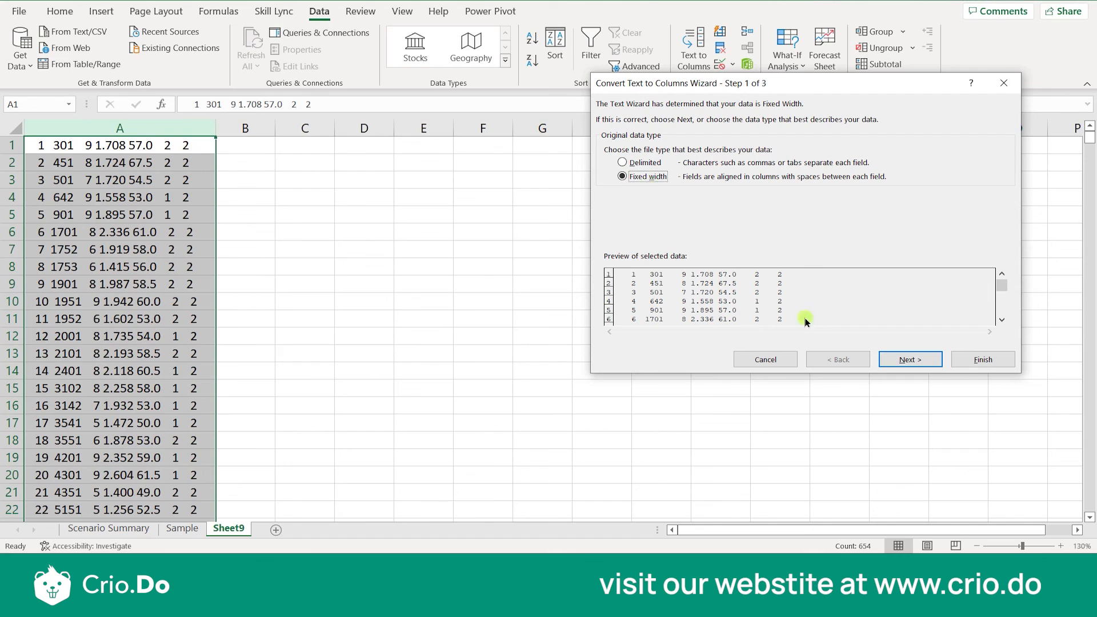
pyautogui.click(910, 364)
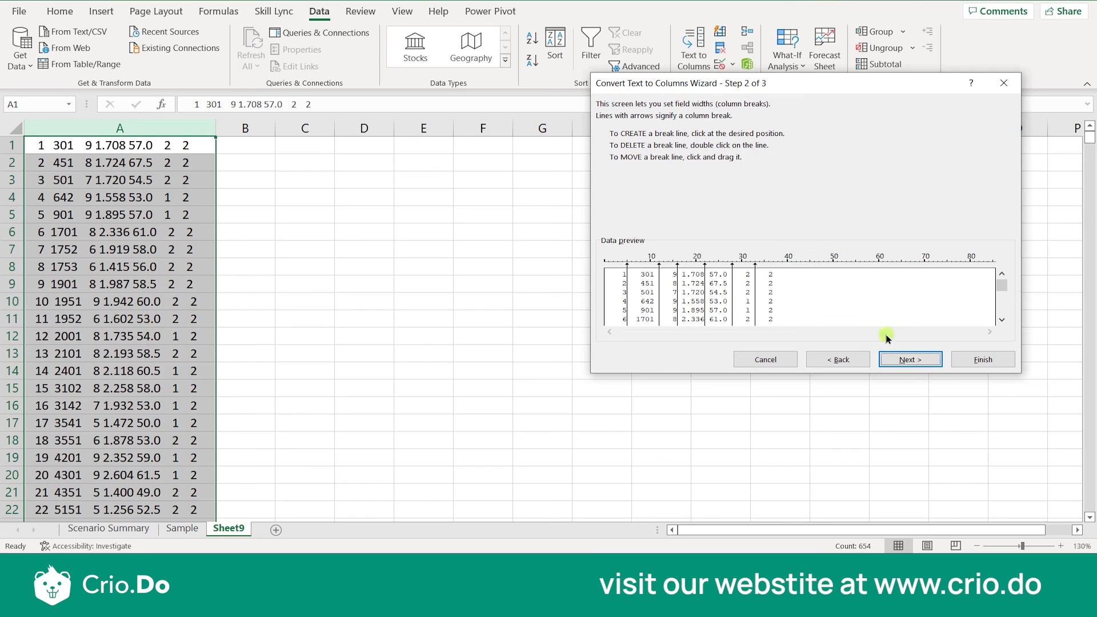
pyautogui.click(909, 358)
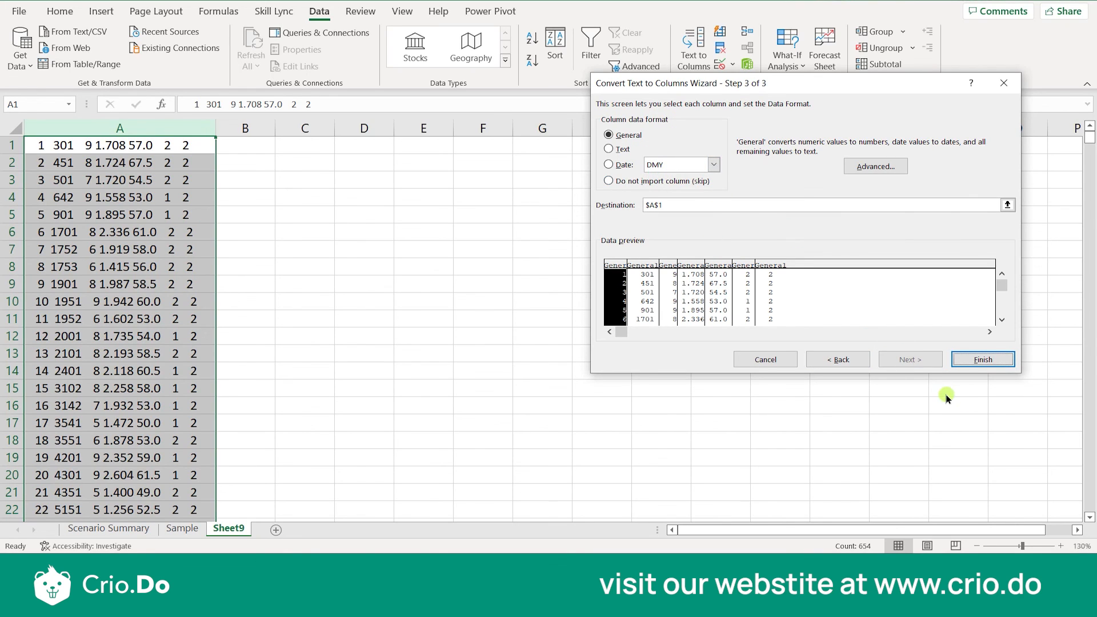
pyautogui.click(710, 205)
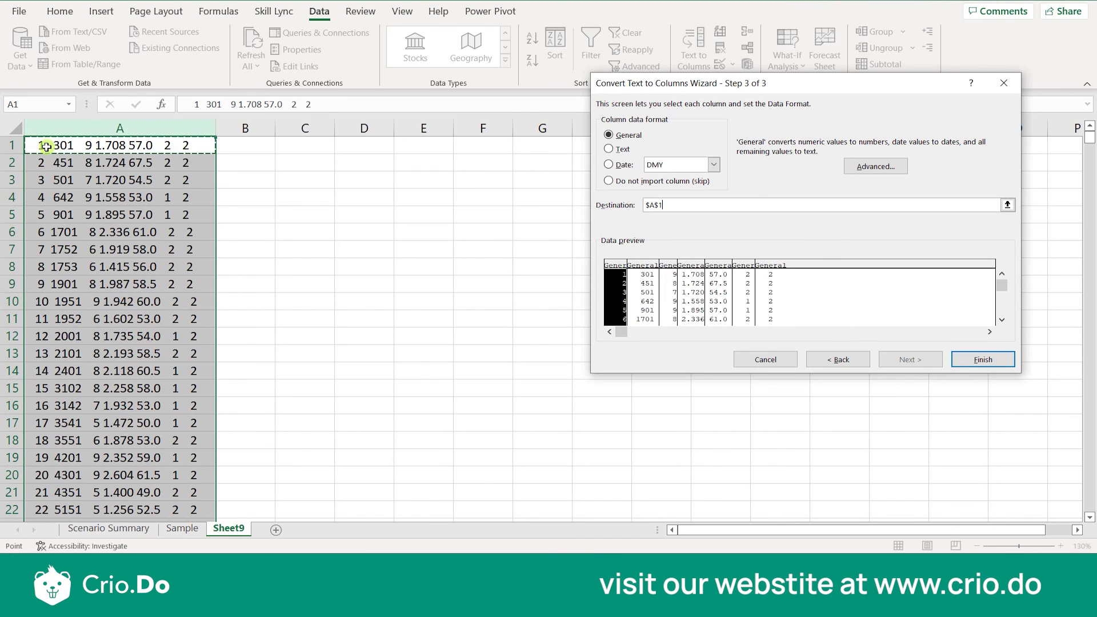
pyautogui.click(978, 360)
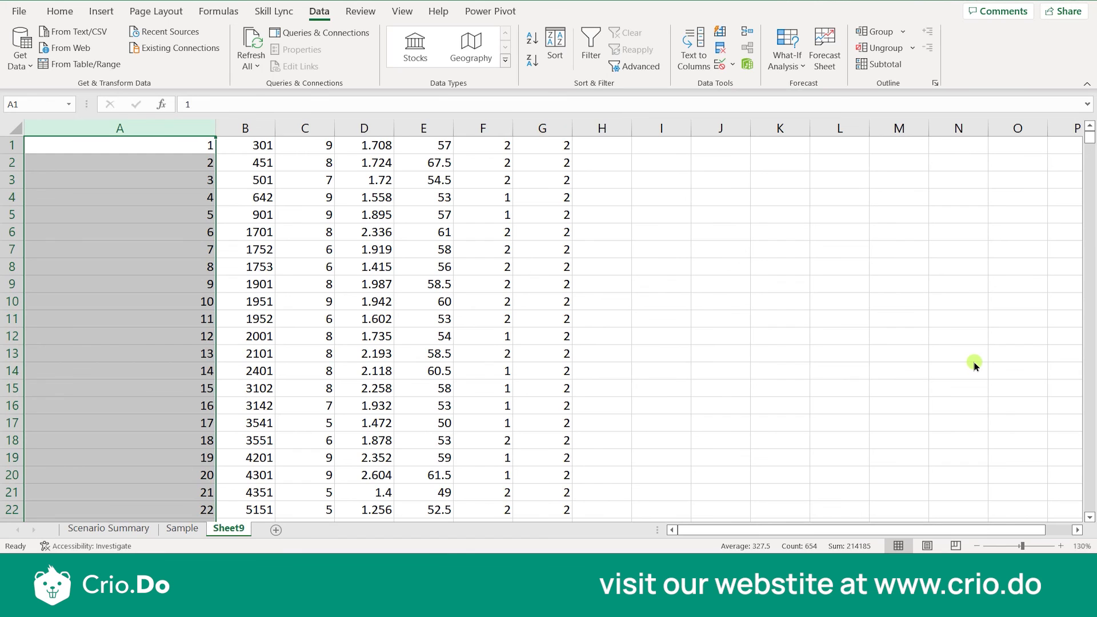
pyautogui.hotkey('ctrl', 'z')
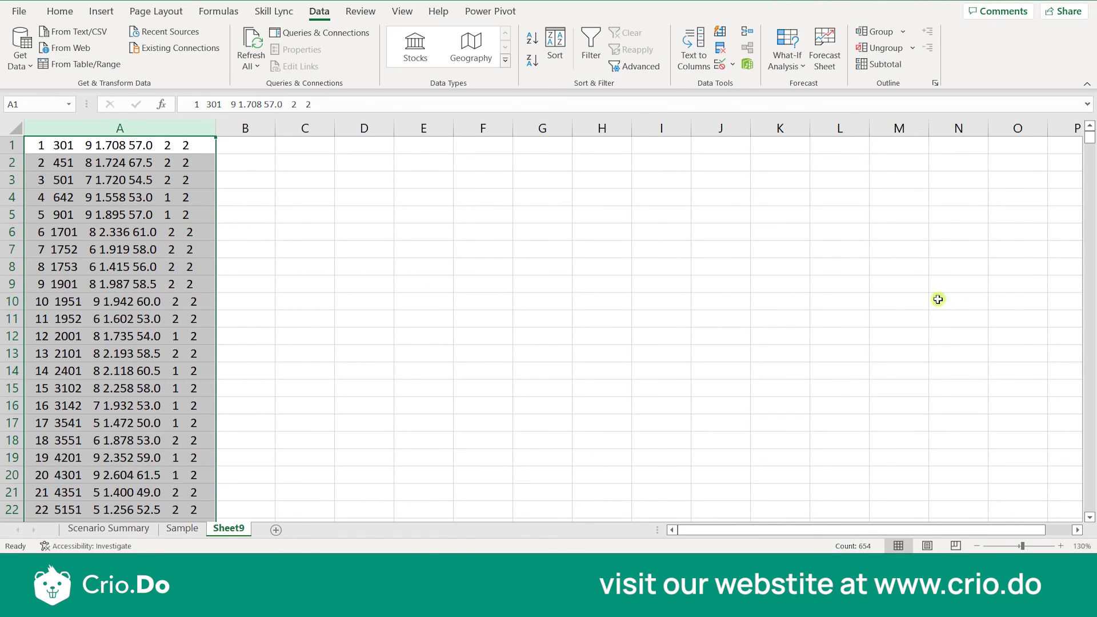
# Split column A with Text to Columns as Fixed width to destination C1 and review the first row of split values
pyautogui.click(698, 64)
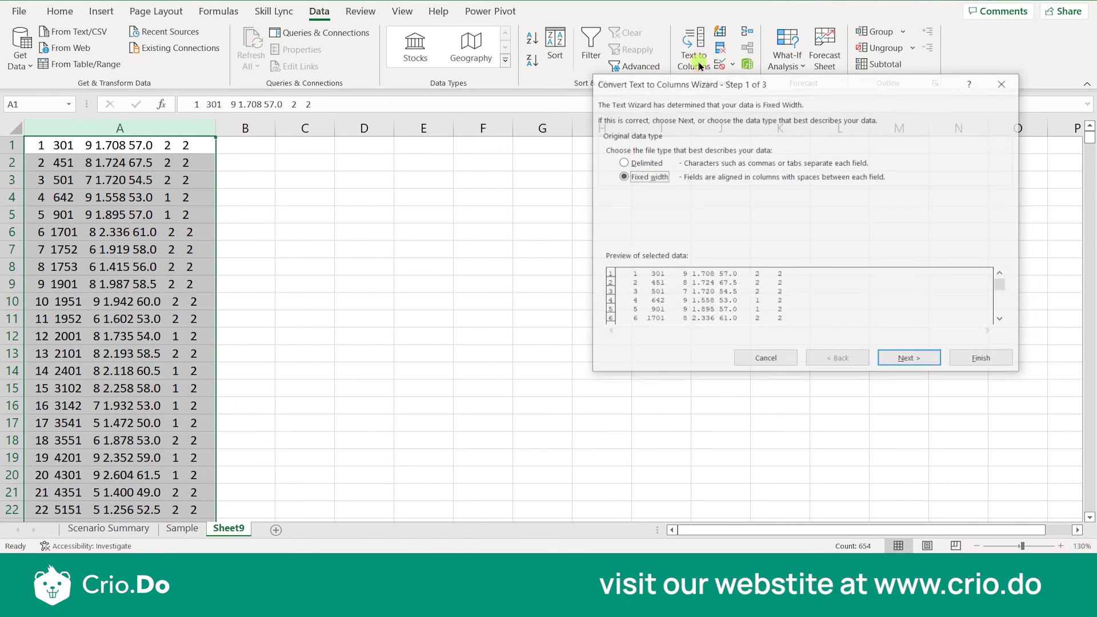
pyautogui.click(906, 359)
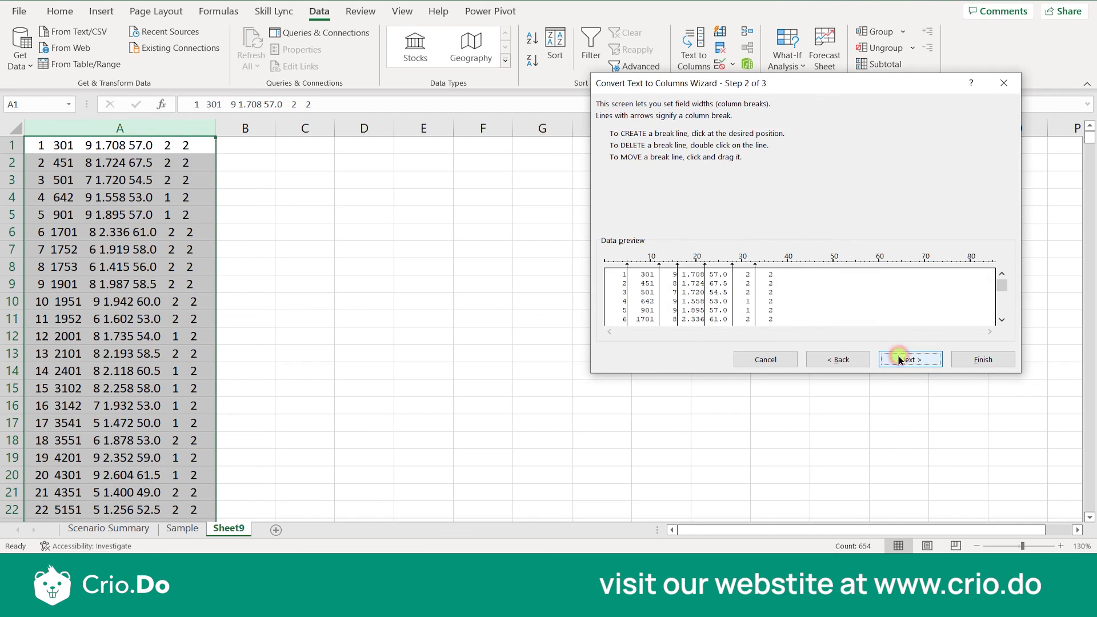
pyautogui.click(904, 358)
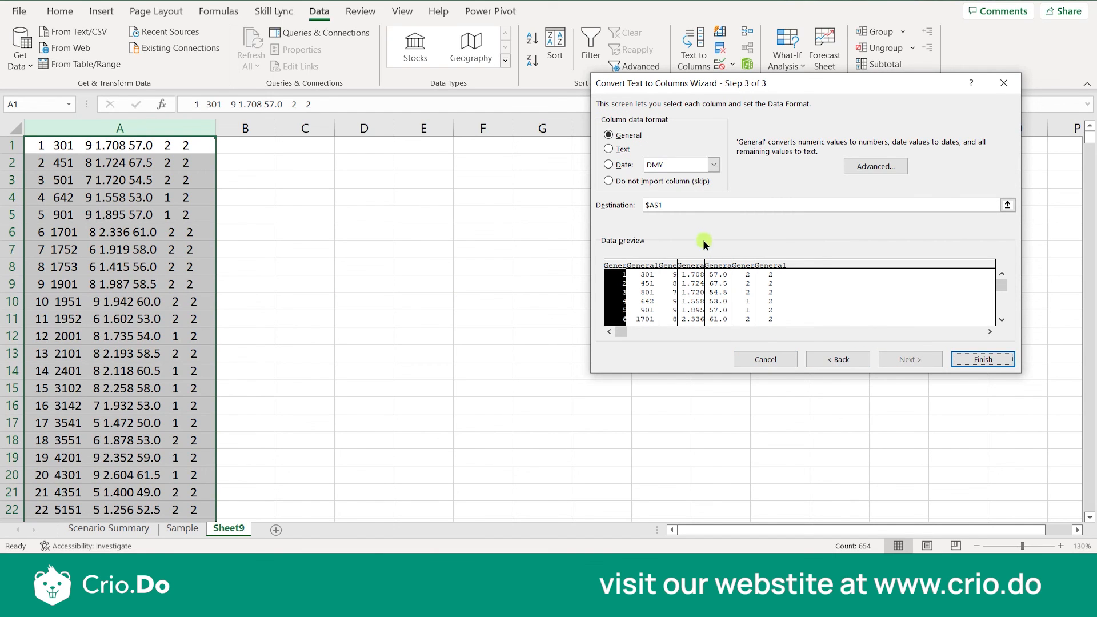
pyautogui.click(689, 205)
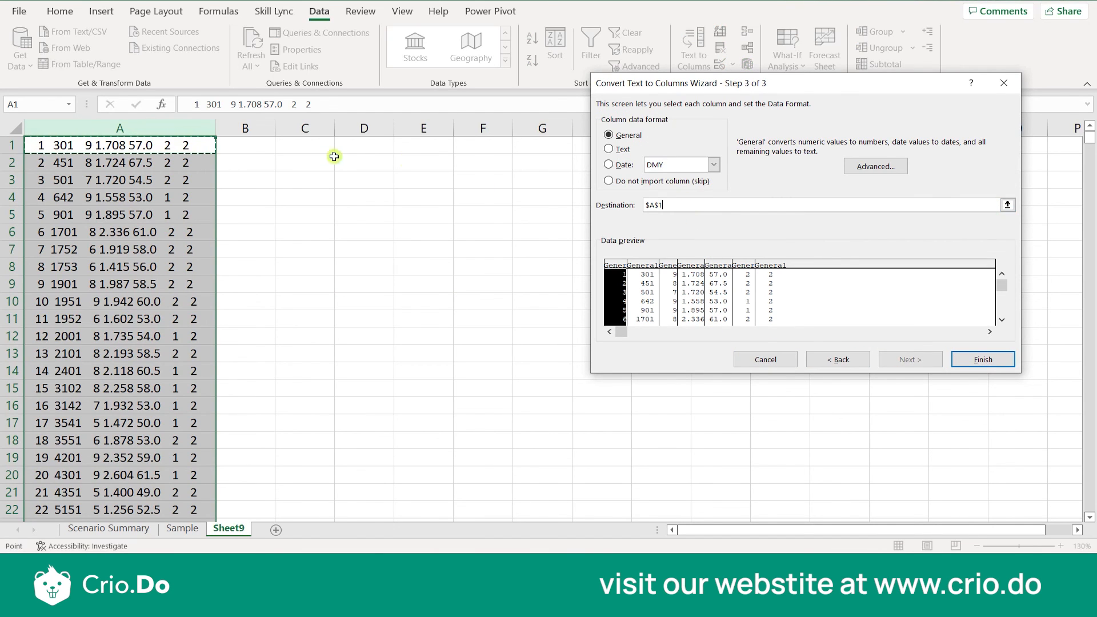
pyautogui.click(311, 150)
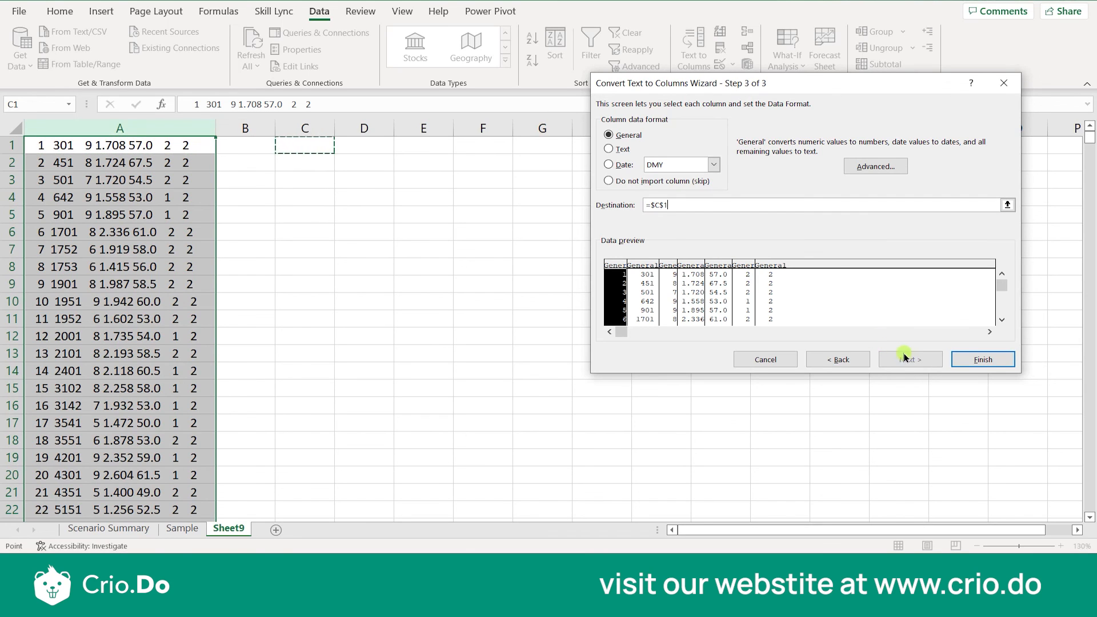
pyautogui.click(975, 357)
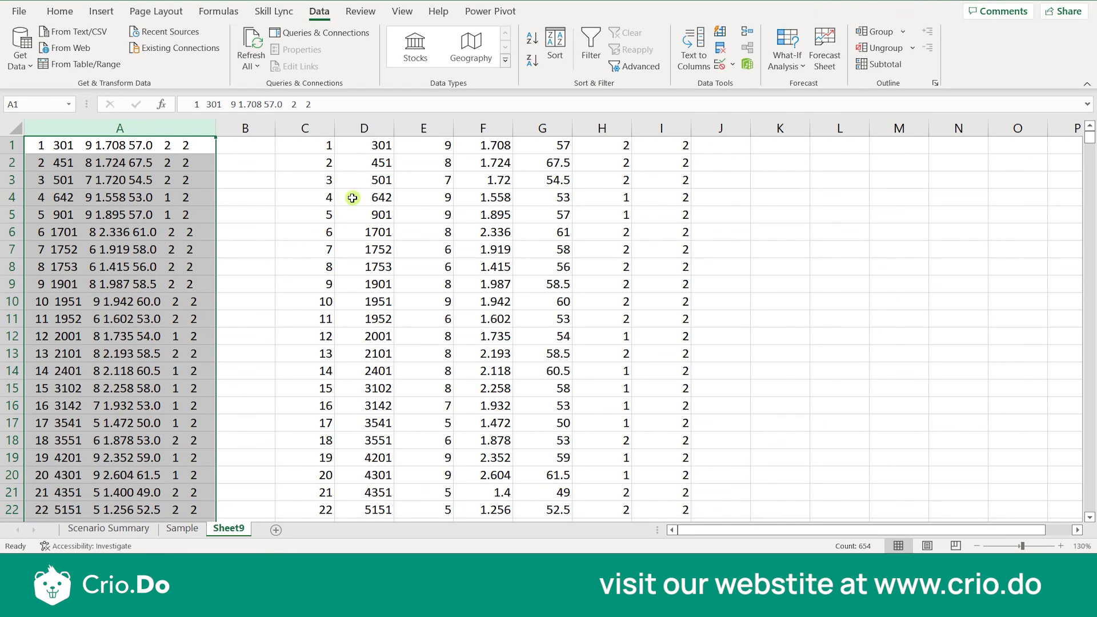
pyautogui.moveTo(326, 143); pyautogui.dragTo(678, 151)
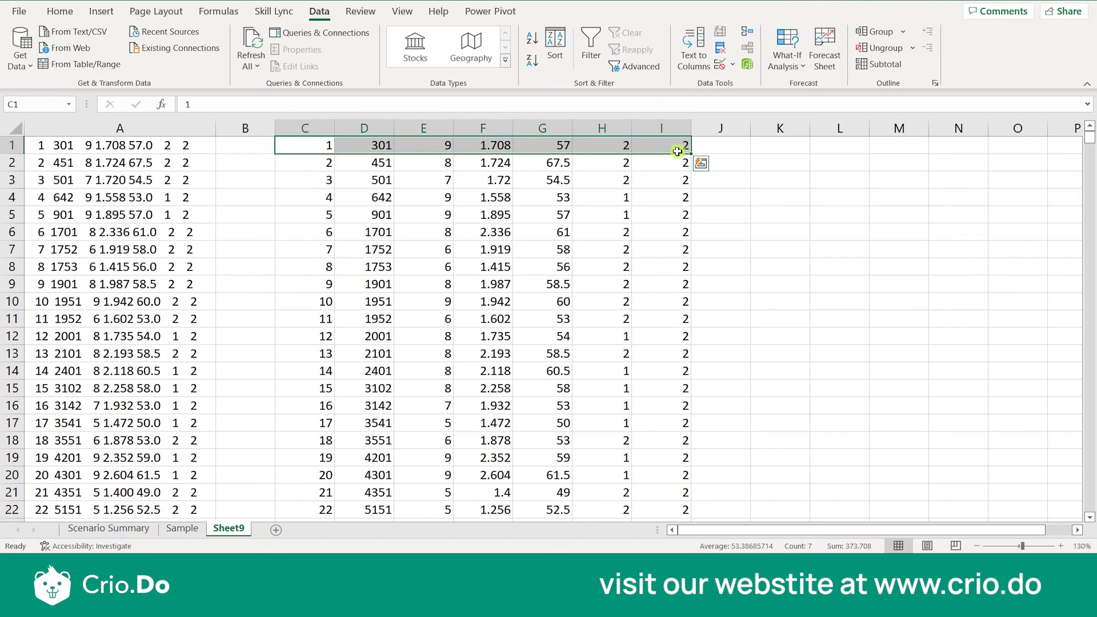
pyautogui.click(507, 201)
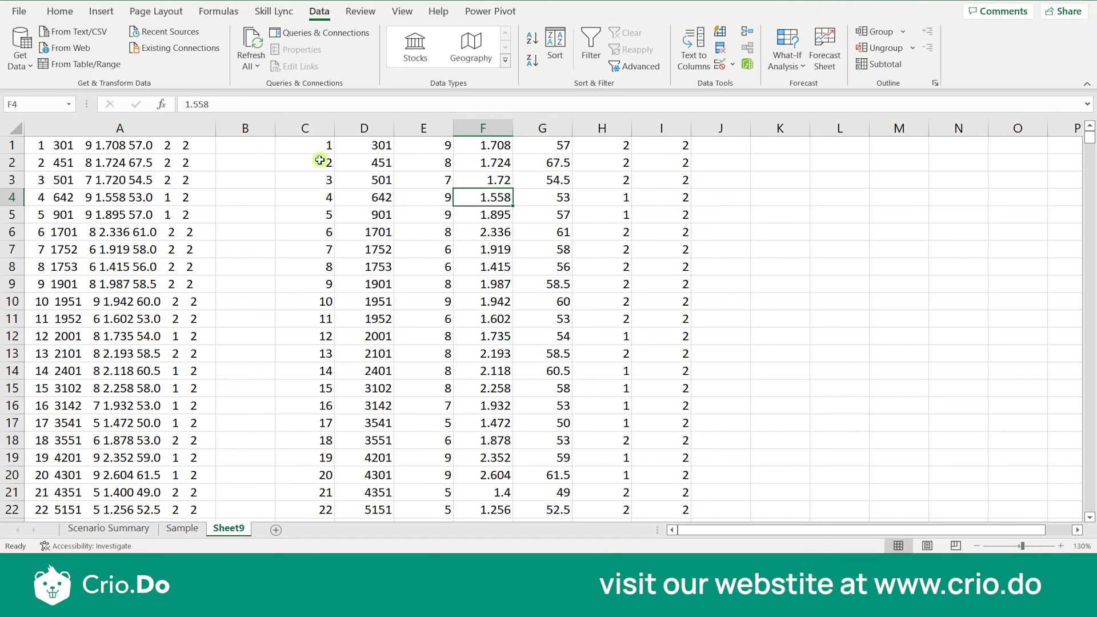
# Delete columns C to I containing the fixed-width split values
pyautogui.click(693, 57)
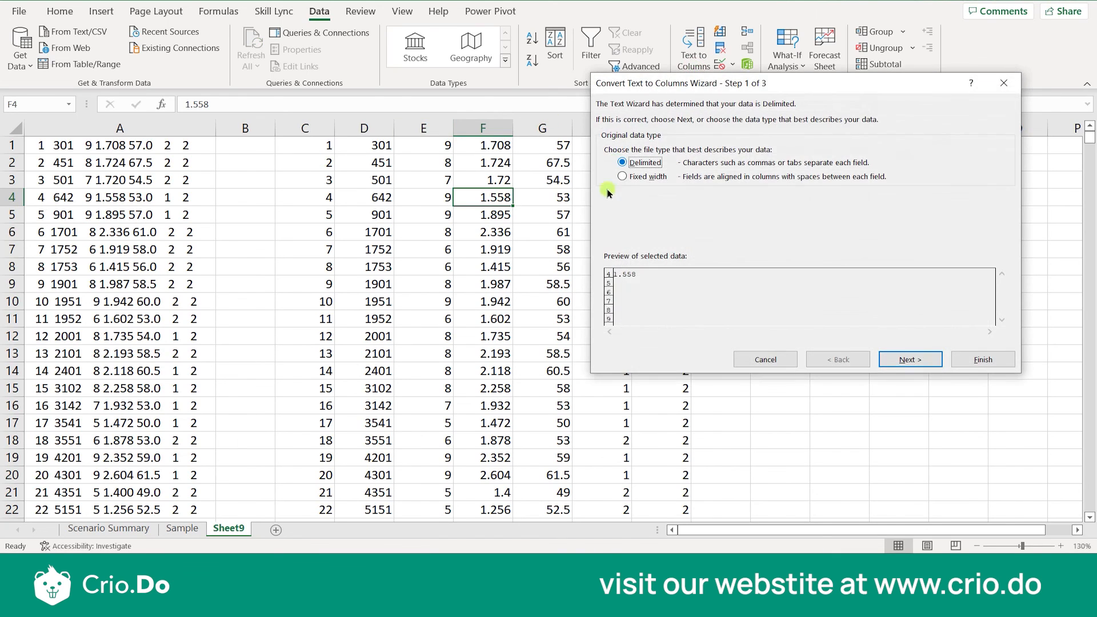
pyautogui.click(971, 357)
pyautogui.moveTo(312, 129); pyautogui.dragTo(676, 128)
pyautogui.rightClick(676, 129)
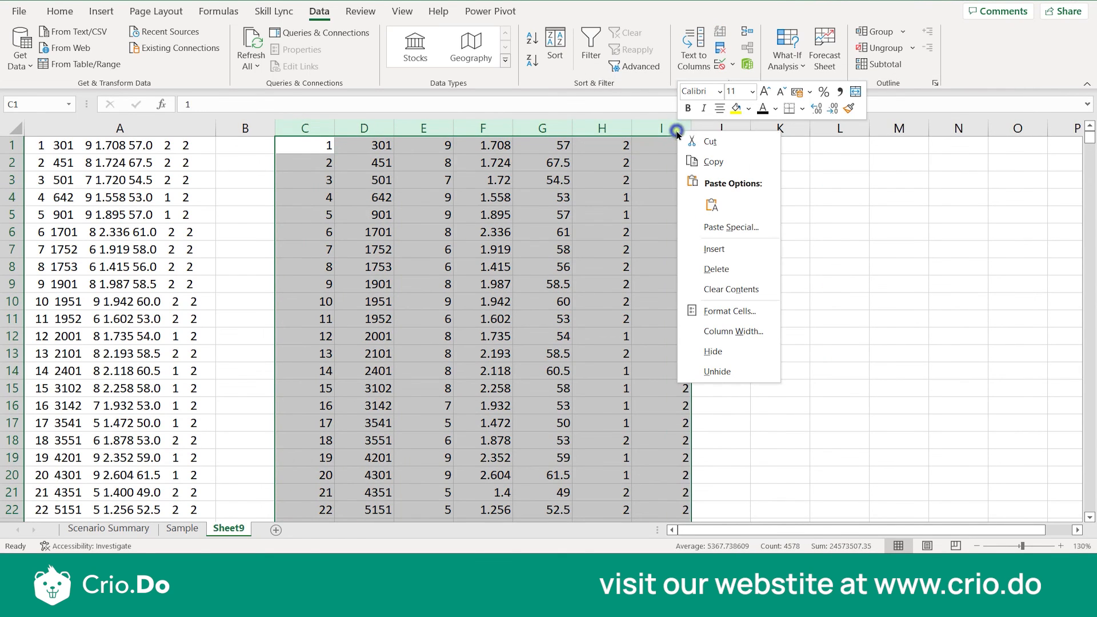
pyautogui.click(722, 273)
pyautogui.click(330, 247)
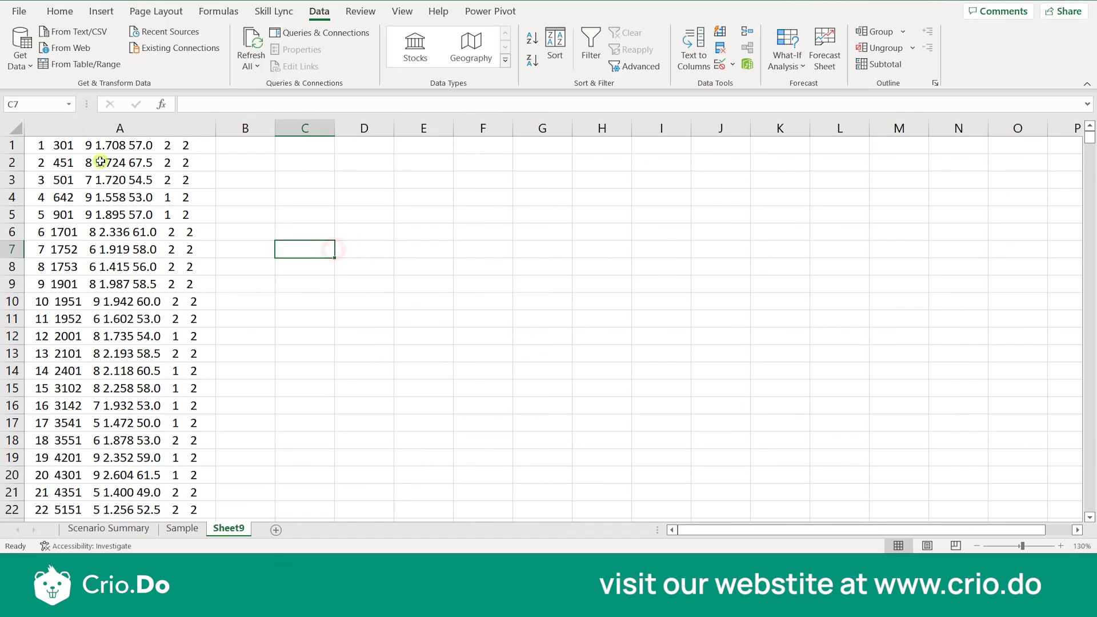
# Start Text to Columns on column A with the Delimited data type and continue to the delimiter settings
pyautogui.click(49, 132)
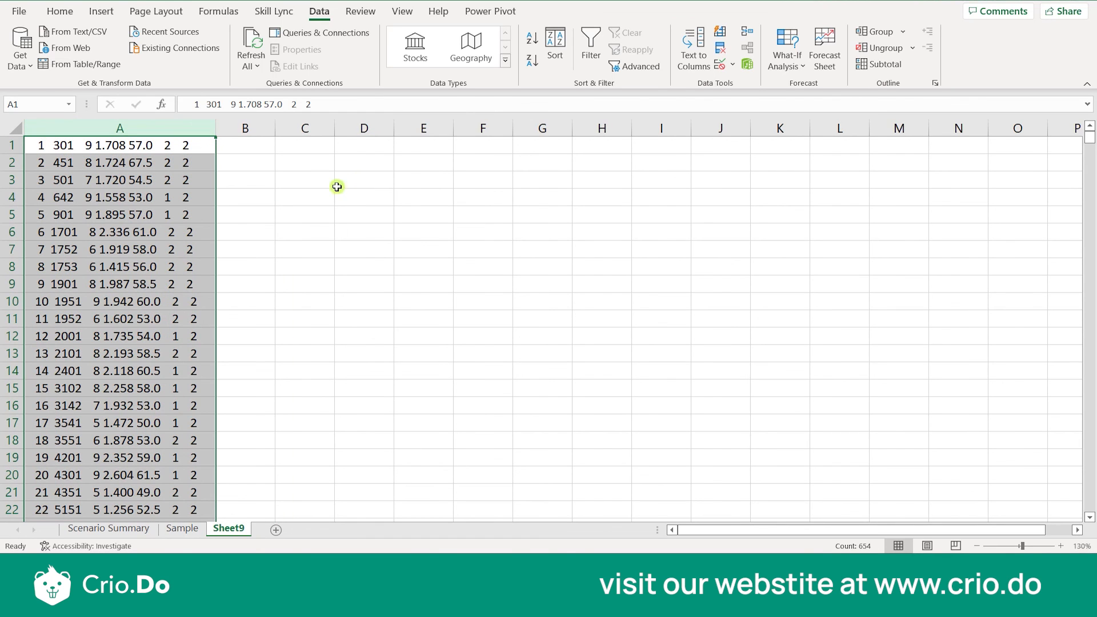
pyautogui.click(694, 51)
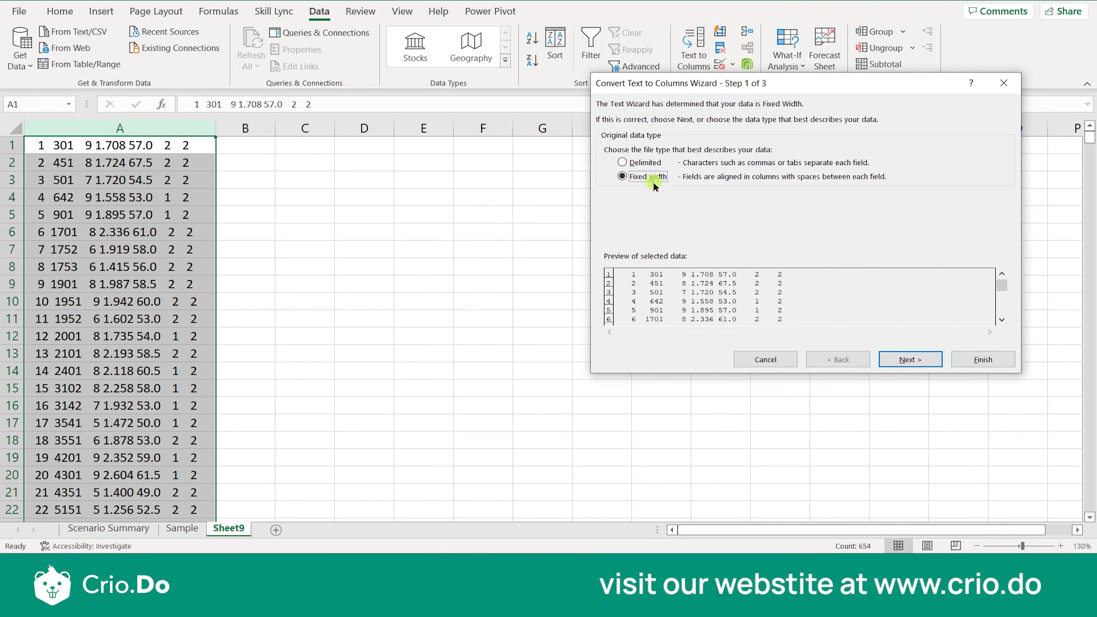
pyautogui.click(633, 163)
pyautogui.click(905, 359)
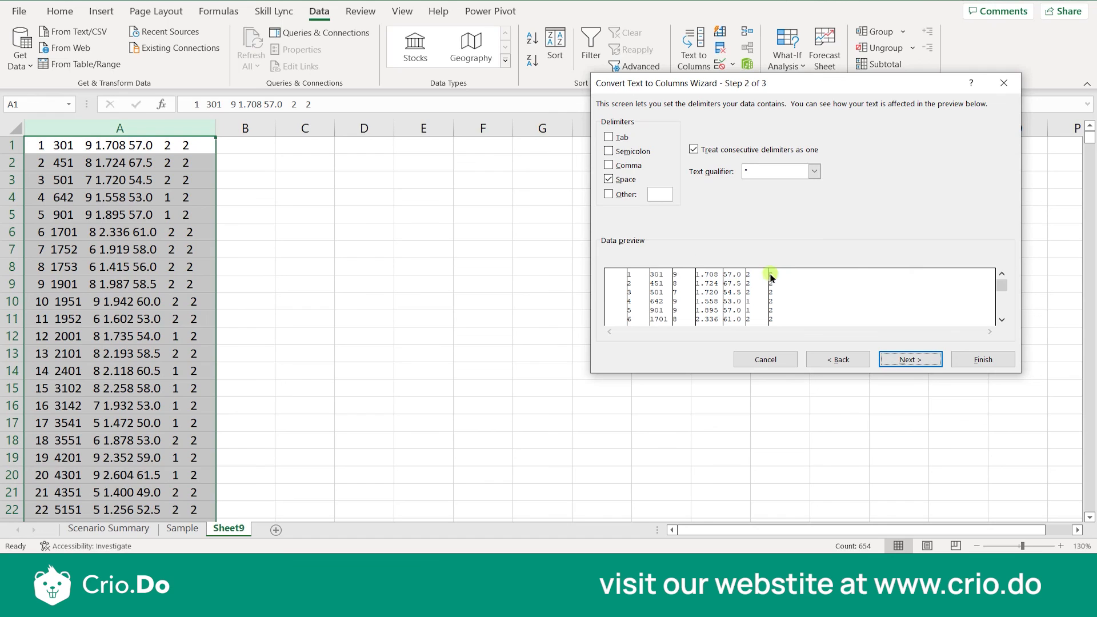
# Try the Tab, Comma and Other delimiters in turn, and restore Space as the only delimiter
pyautogui.click(609, 180)
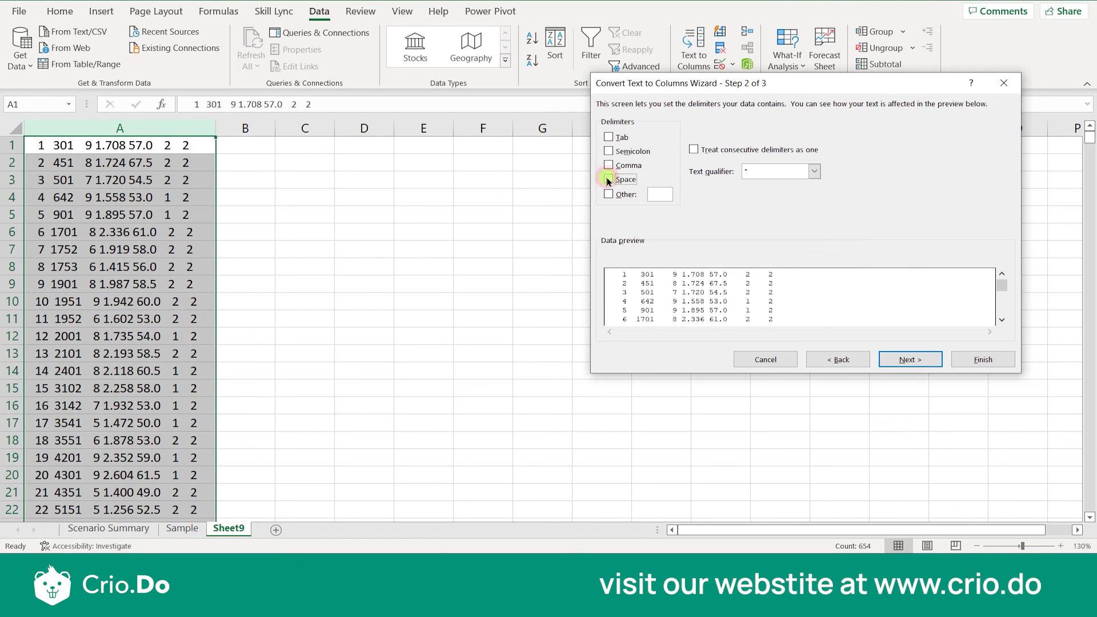
pyautogui.click(611, 137)
pyautogui.click(609, 137)
pyautogui.click(608, 166)
pyautogui.click(609, 165)
pyautogui.click(609, 195)
pyautogui.click(608, 194)
pyautogui.click(607, 179)
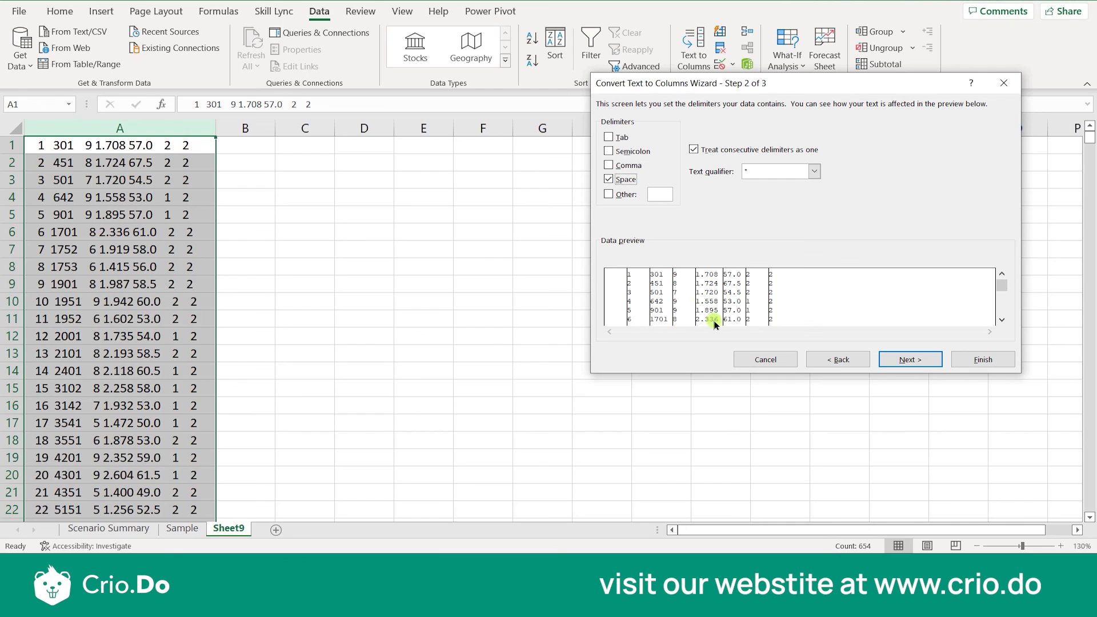
# Continue to the column data format settings and set the destination of the split data to cell C1
pyautogui.click(905, 359)
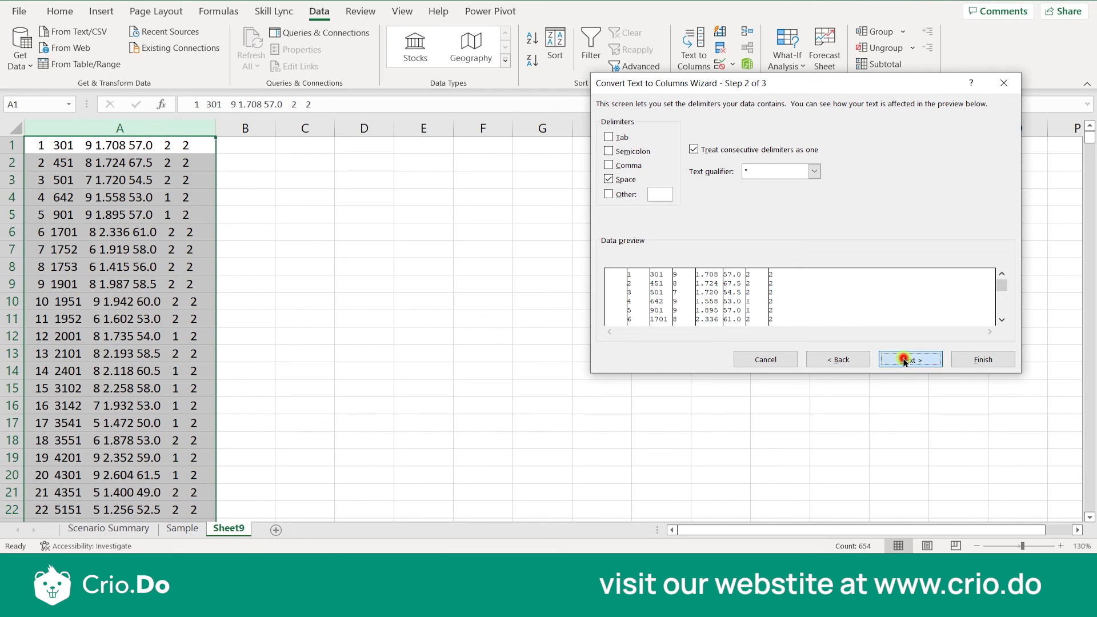
pyautogui.click(694, 206)
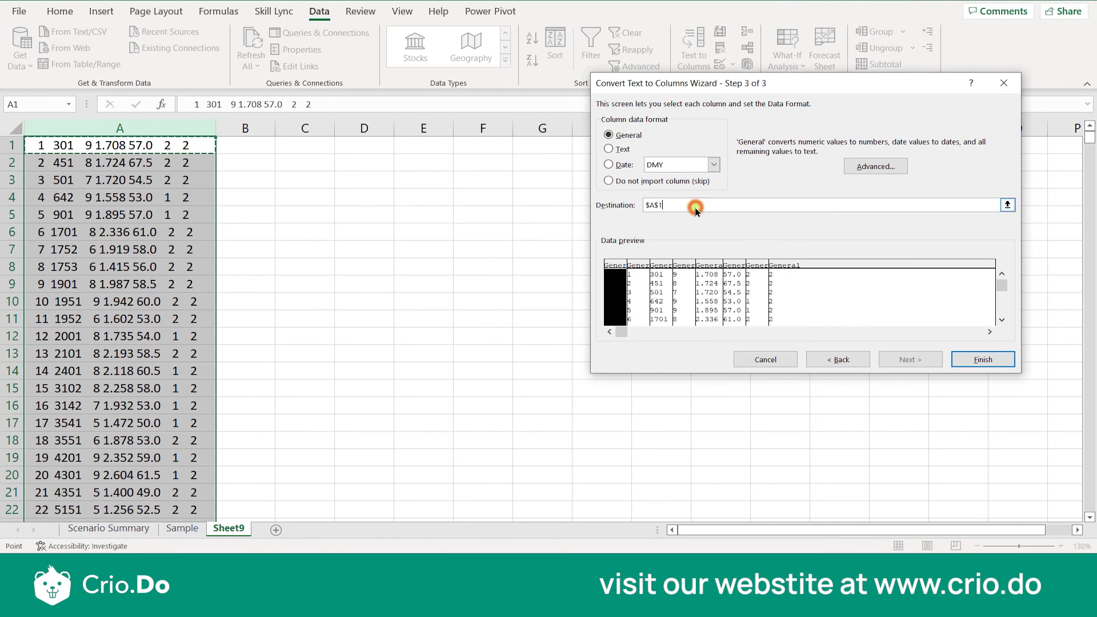
pyautogui.click(320, 146)
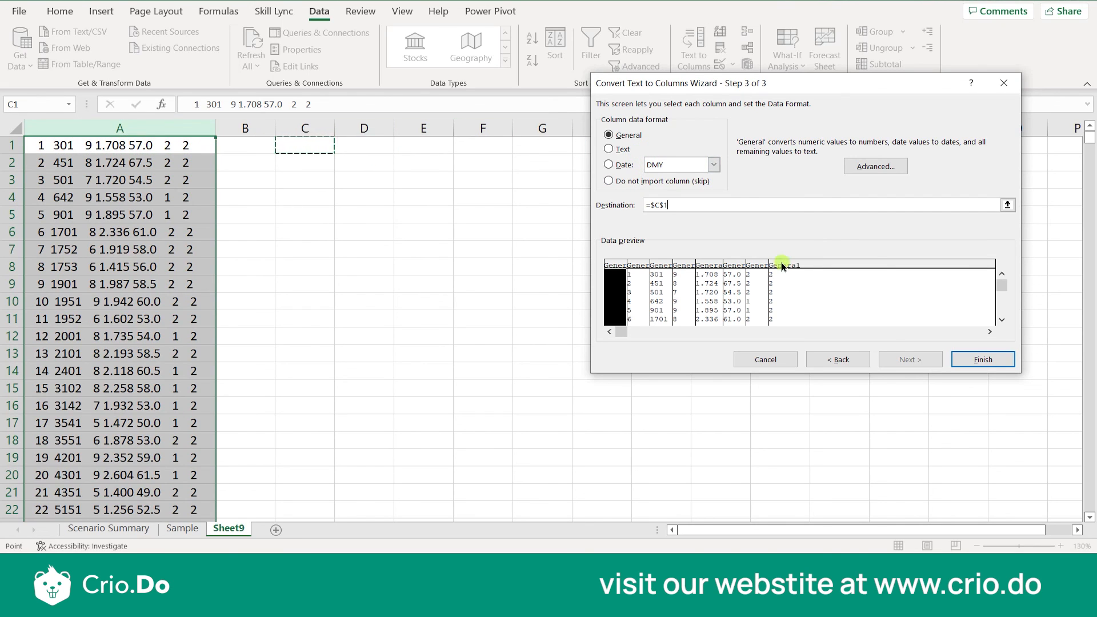
# Finish the space-delimited split of column A with C1 as the destination, and select cell C1
pyautogui.click(982, 359)
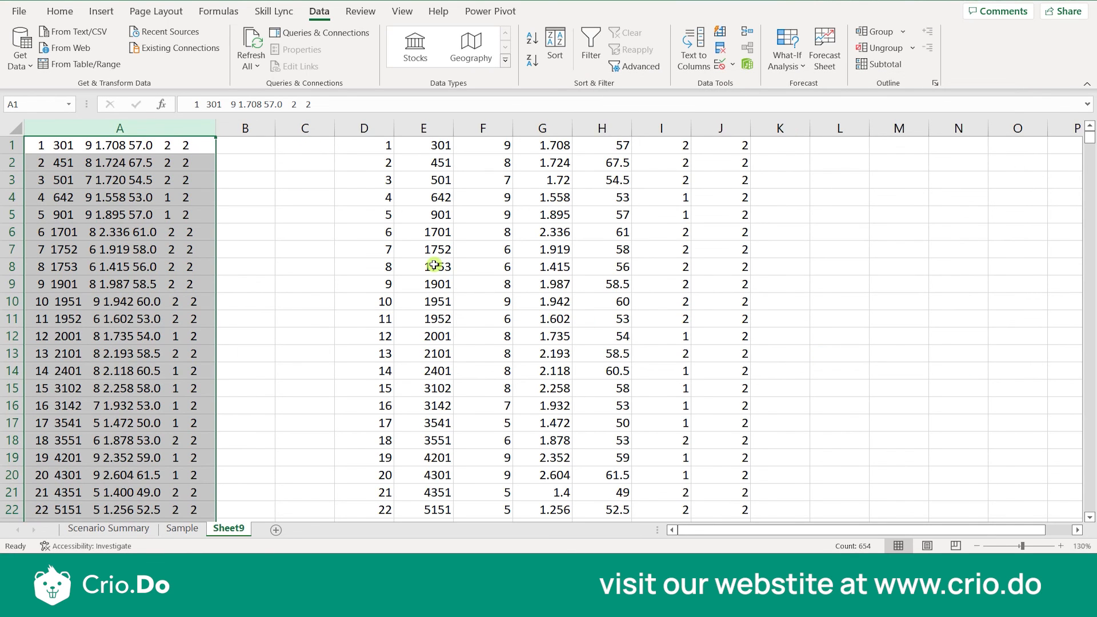
pyautogui.click(305, 150)
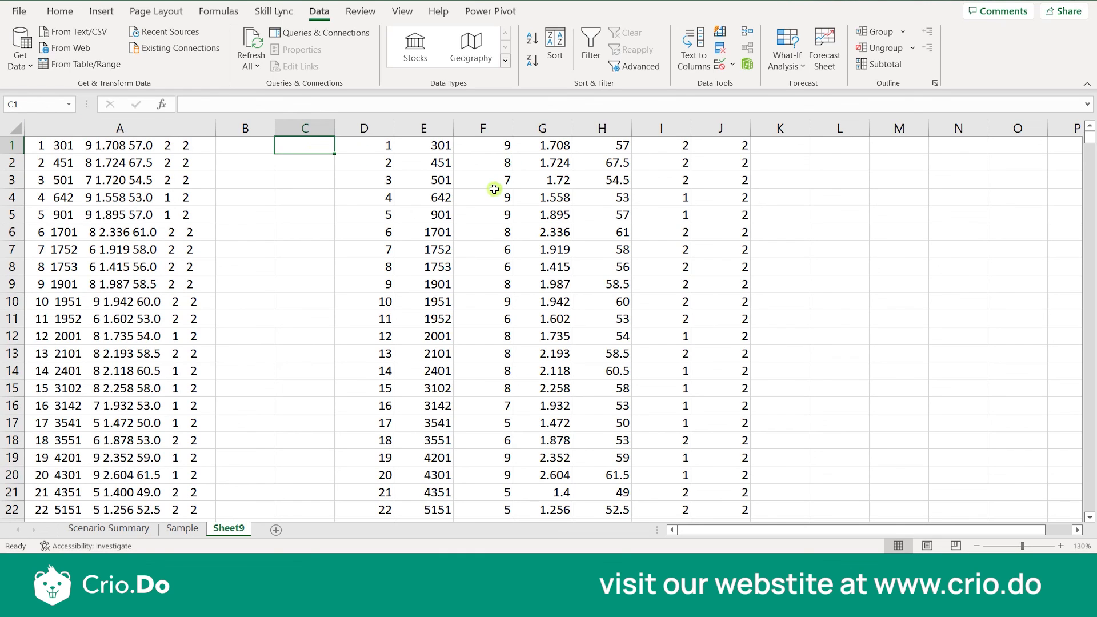
# Run Text to Columns on column A again with the Fixed width data type and review the column break preview
pyautogui.click(710, 66)
pyautogui.press('Return')
pyautogui.click(122, 118)
pyautogui.click(695, 47)
pyautogui.click(661, 178)
pyautogui.click(892, 361)
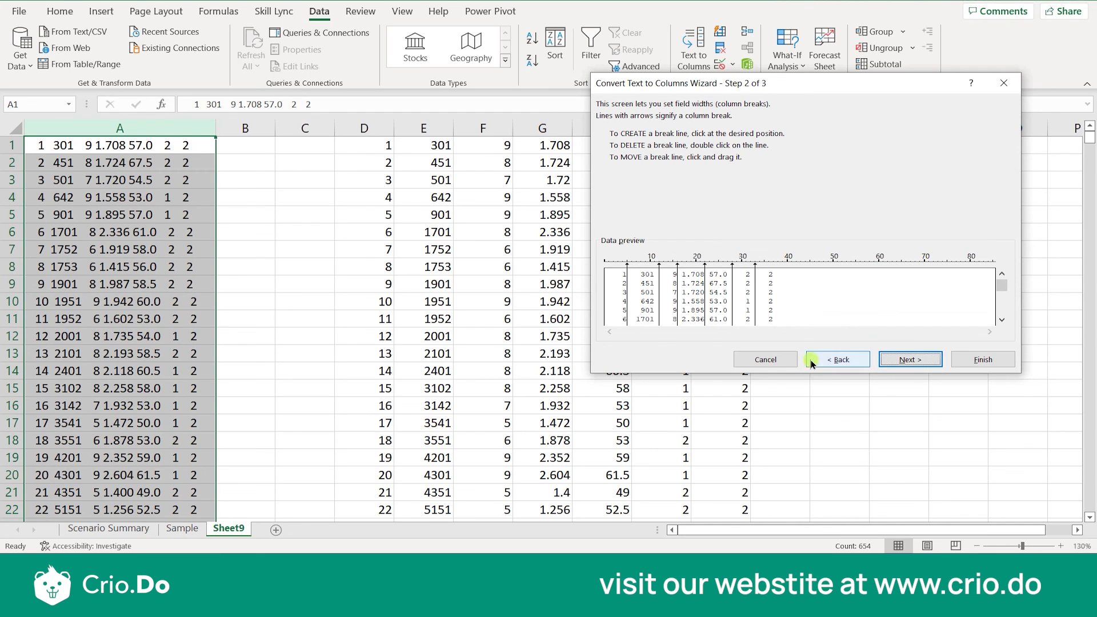
# Try the split again with the Delimited data type and Space delimiter, and decline replacing the existing data
pyautogui.click(840, 359)
pyautogui.hotkey('alt', 'd')
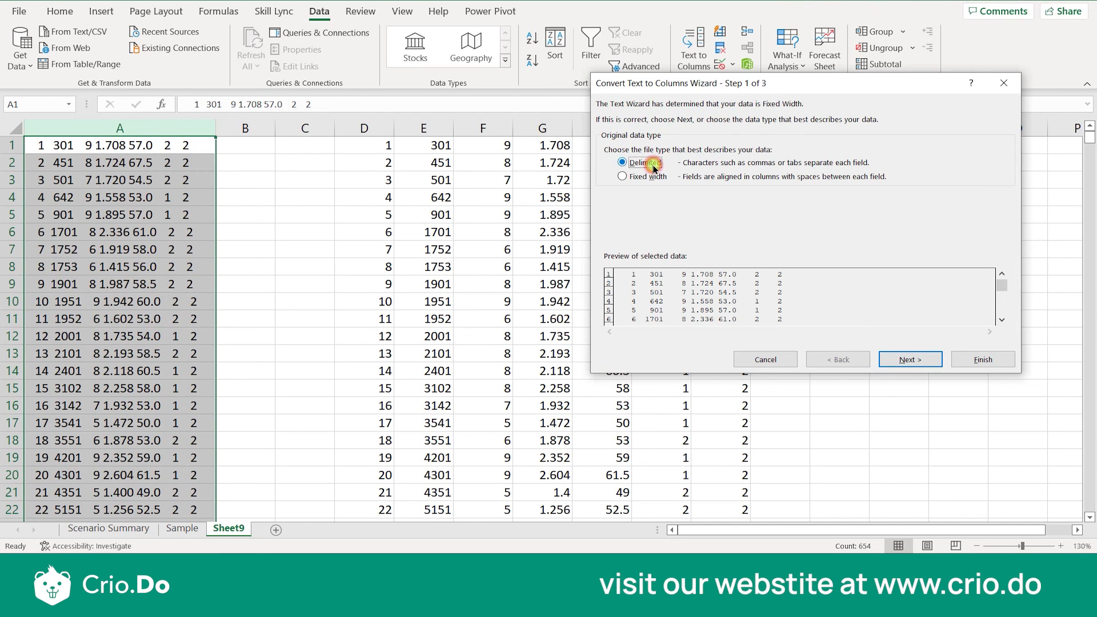
pyautogui.click(925, 361)
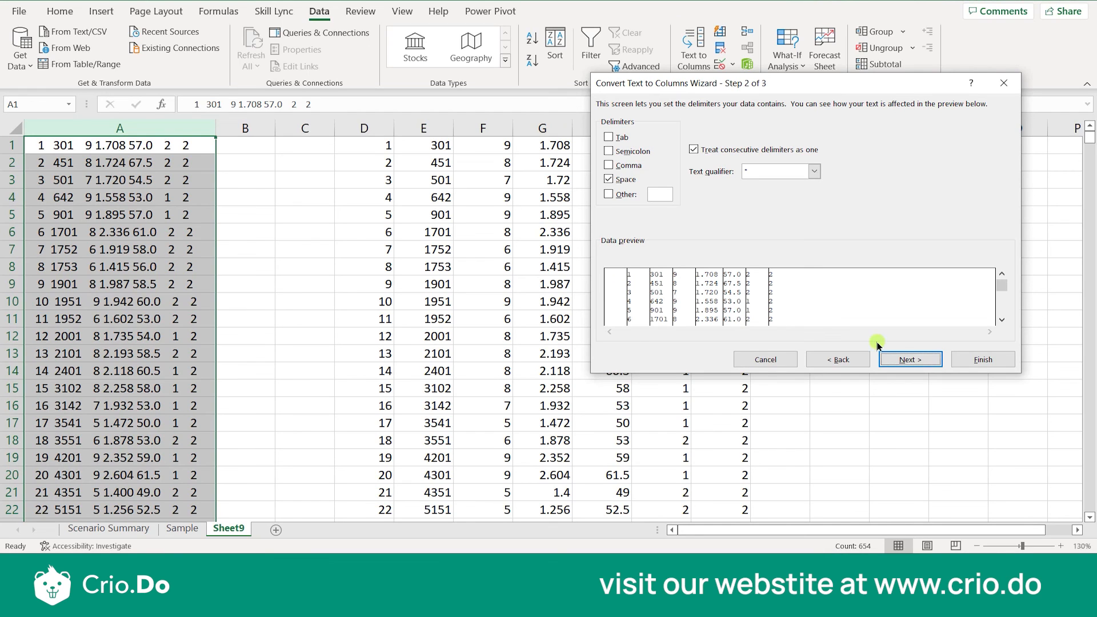
pyautogui.click(961, 360)
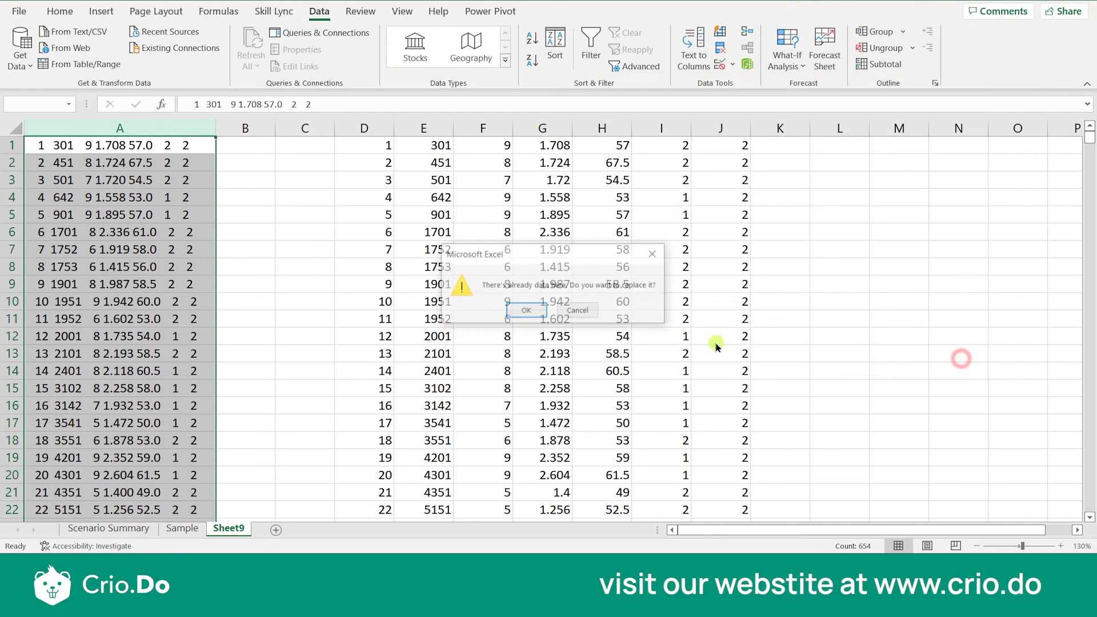
pyautogui.click(576, 310)
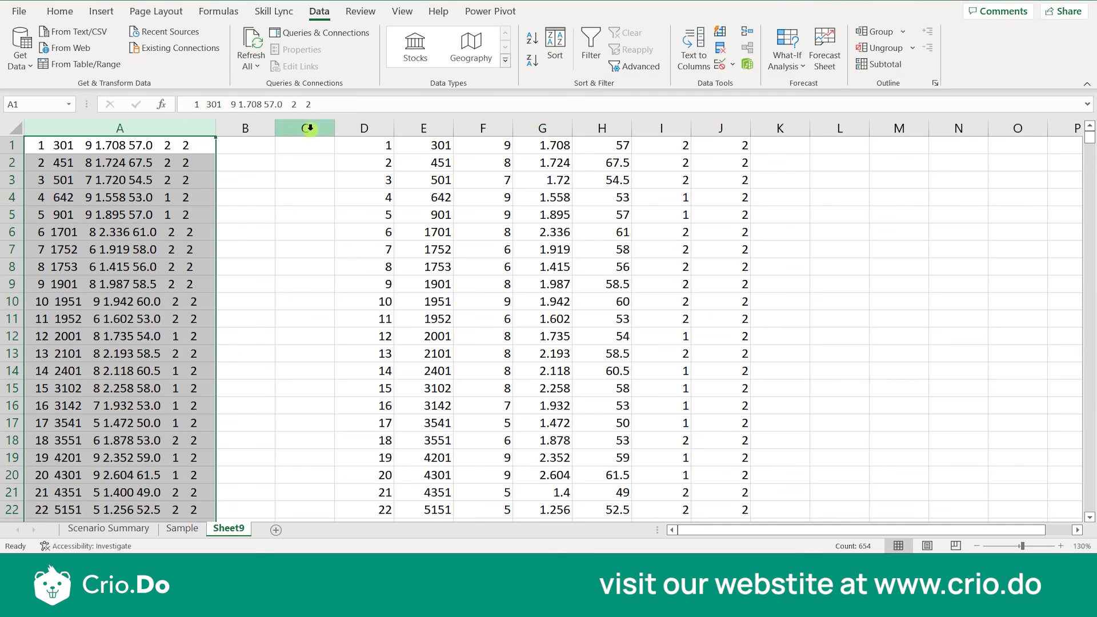
# Switch to the FEVdata file in Notepad, highlight the leading spaces in its first rows, and close the file
pyautogui.click(314, 149)
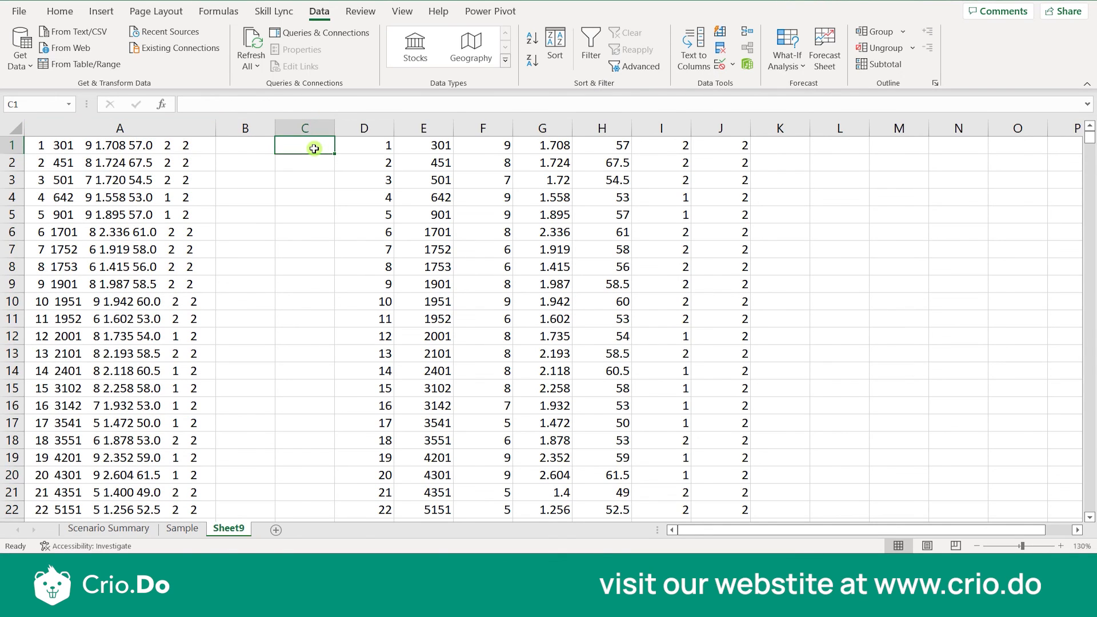
pyautogui.hotkey('alt', 'Tab')
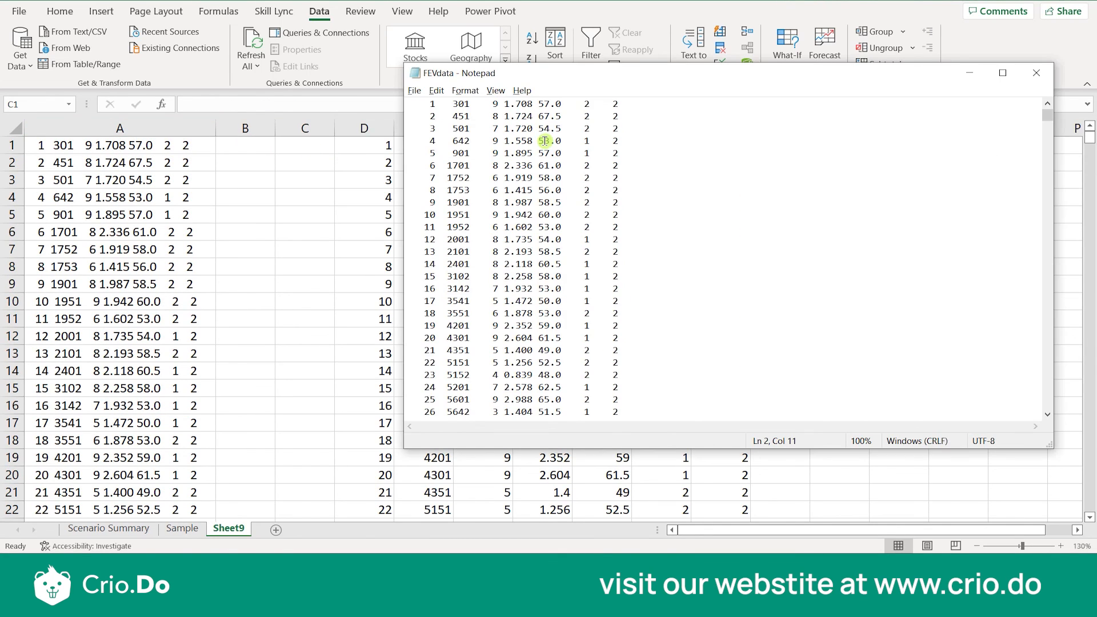
pyautogui.moveTo(412, 109); pyautogui.dragTo(425, 192)
pyautogui.click(426, 191)
pyautogui.click(1037, 73)
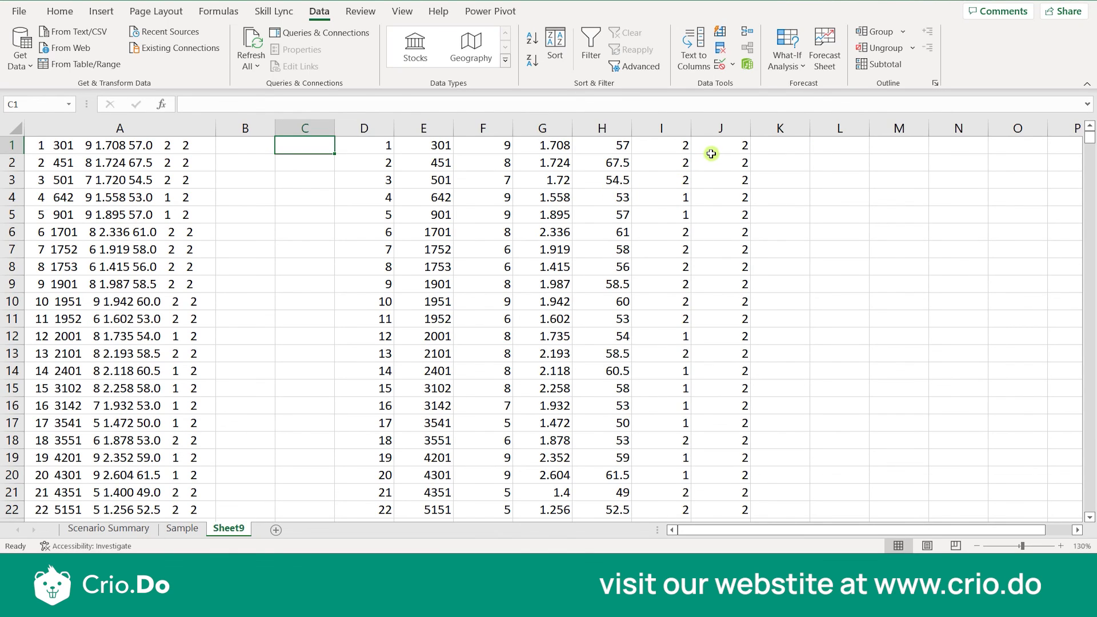
# Delete columns D to J containing the space-delimited split values
pyautogui.click(689, 64)
pyautogui.click(621, 249)
pyautogui.moveTo(370, 129); pyautogui.dragTo(747, 128)
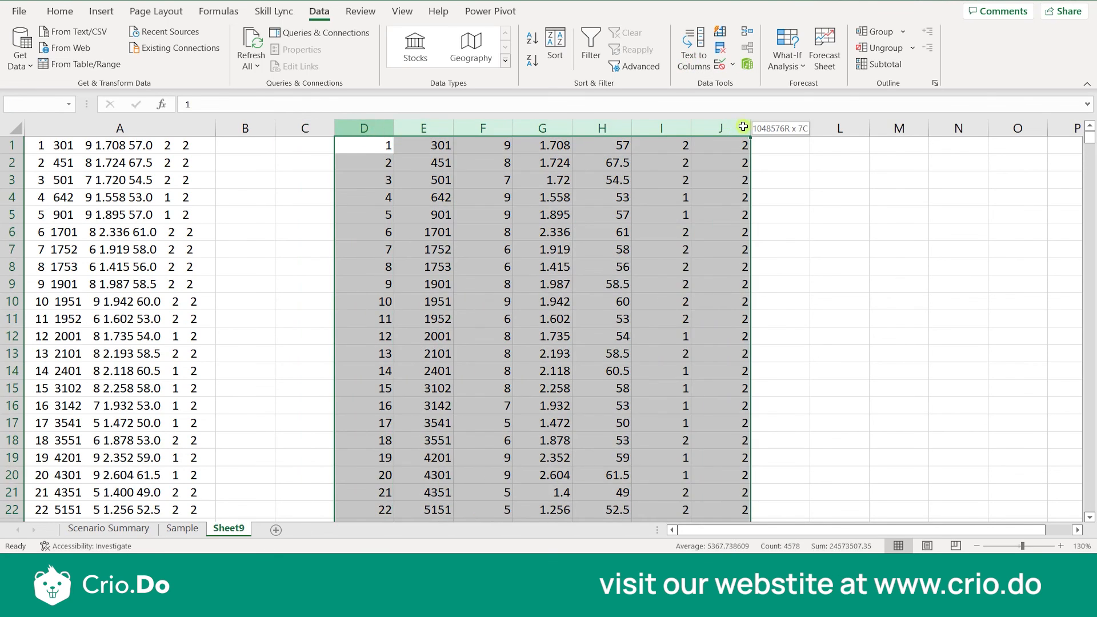
pyautogui.rightClick(670, 128)
pyautogui.click(705, 264)
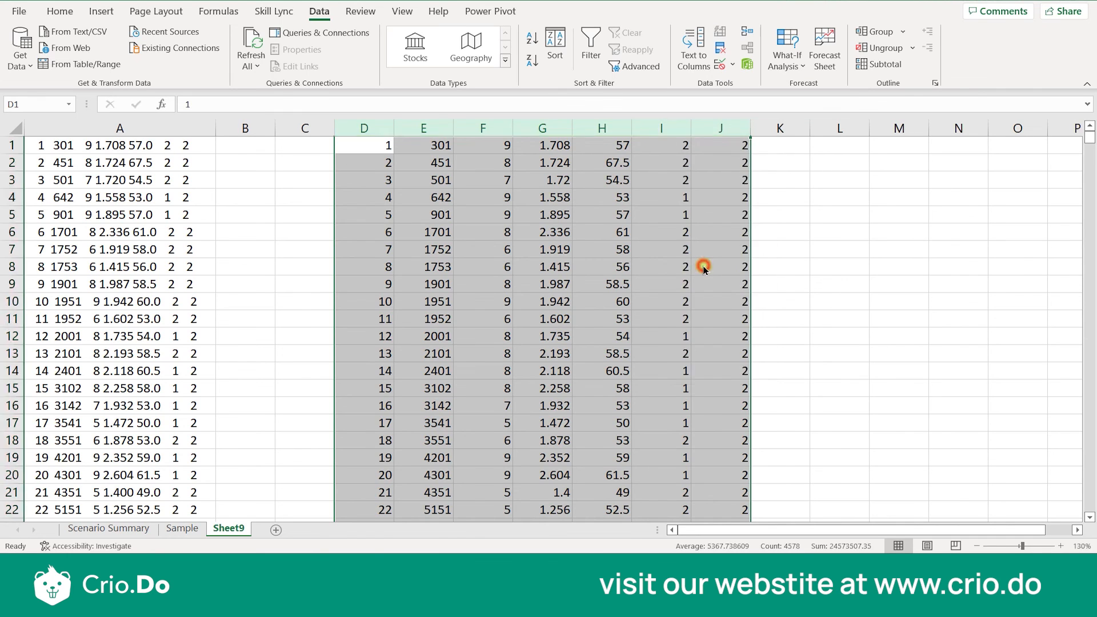
pyautogui.click(514, 279)
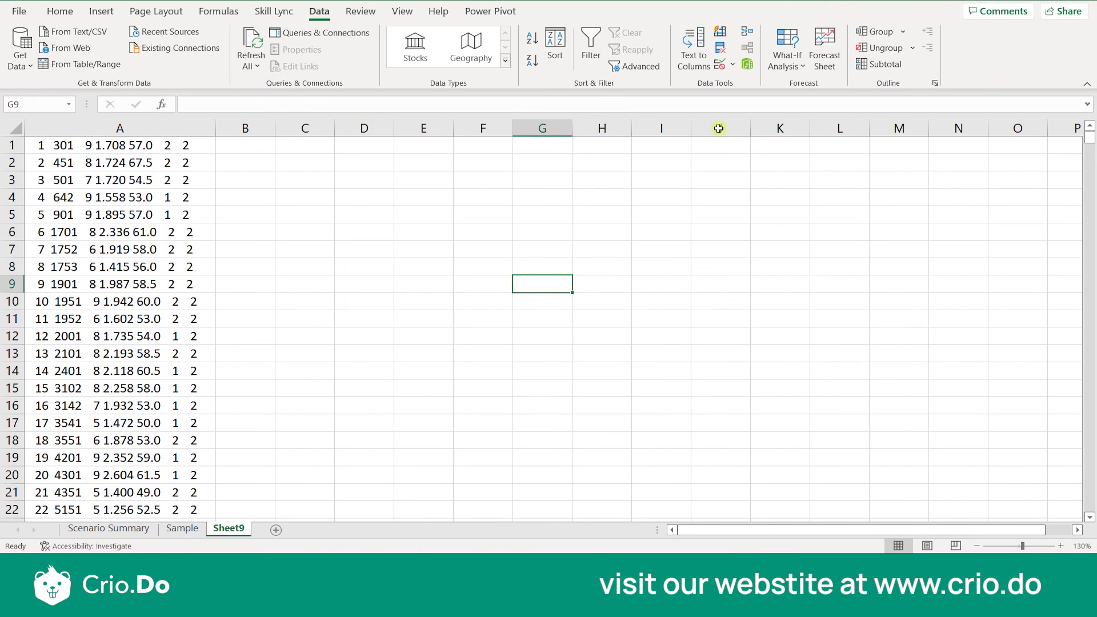